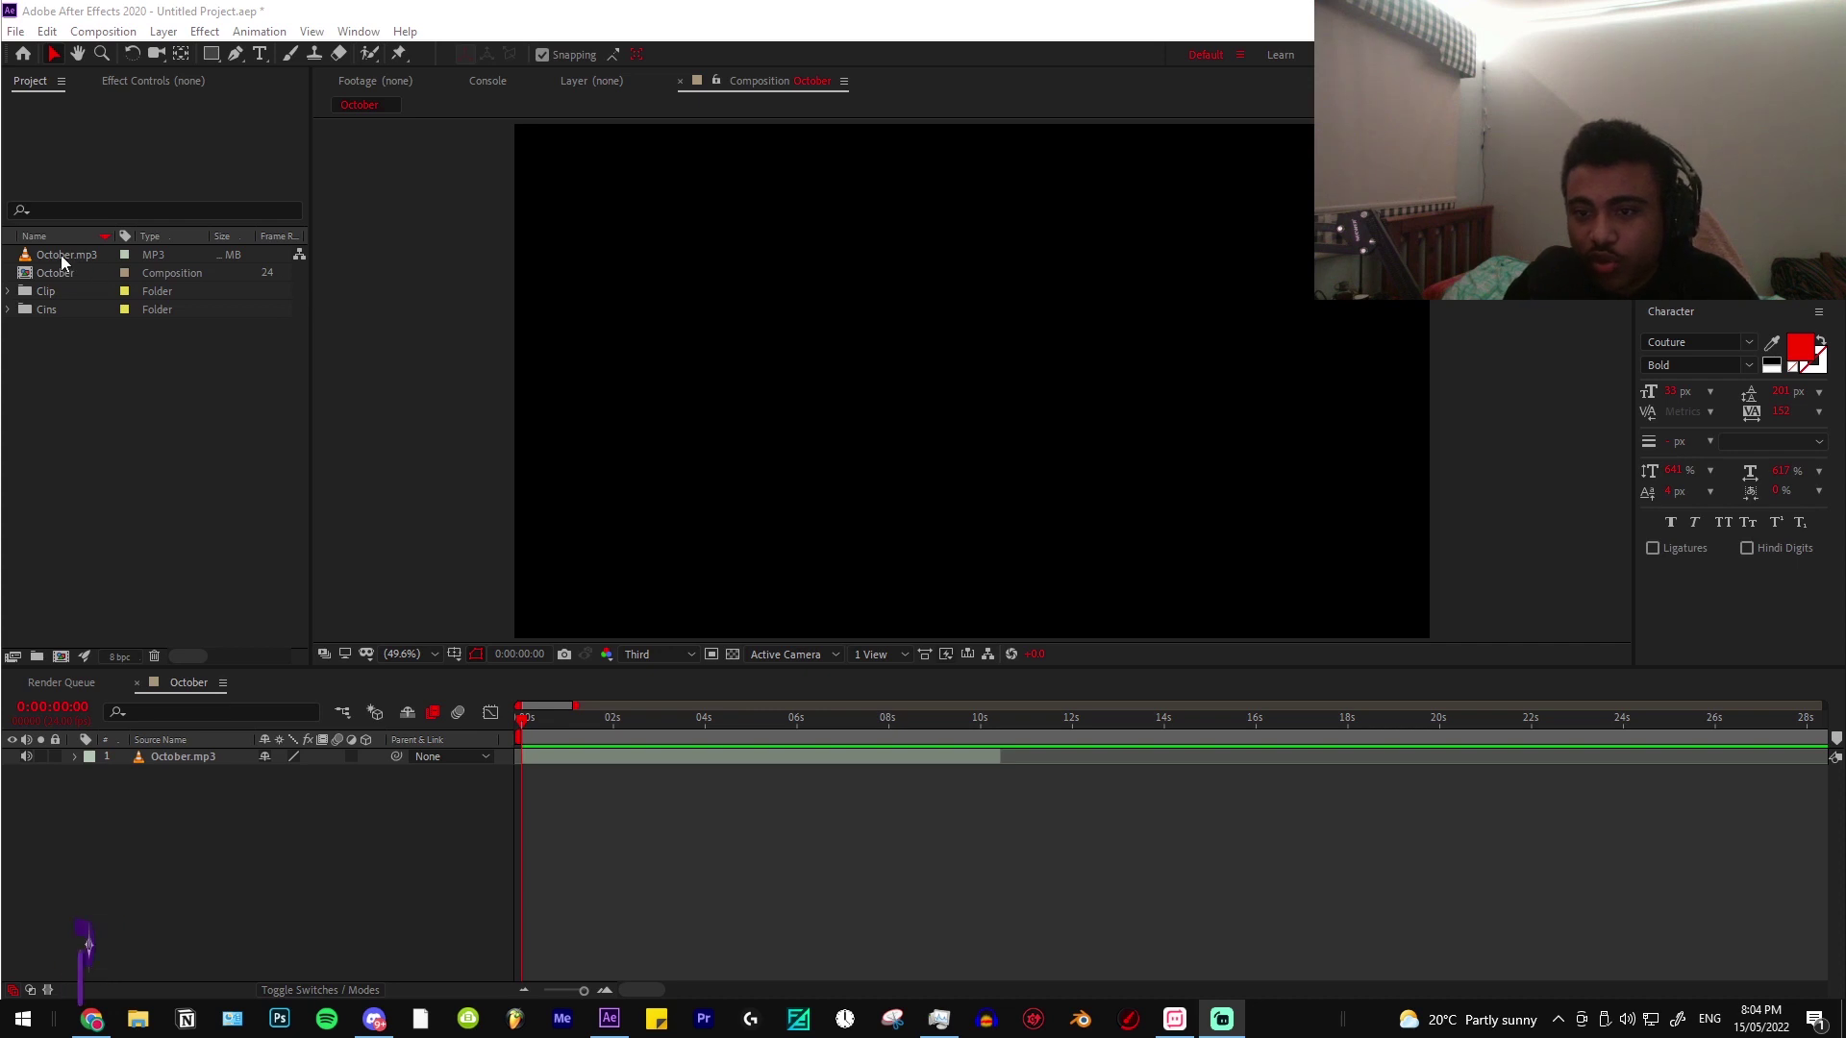
Review the October composition's preset, frame rate, resolution and duration settings, and confirm them
click(603, 768)
click(104, 34)
click(179, 87)
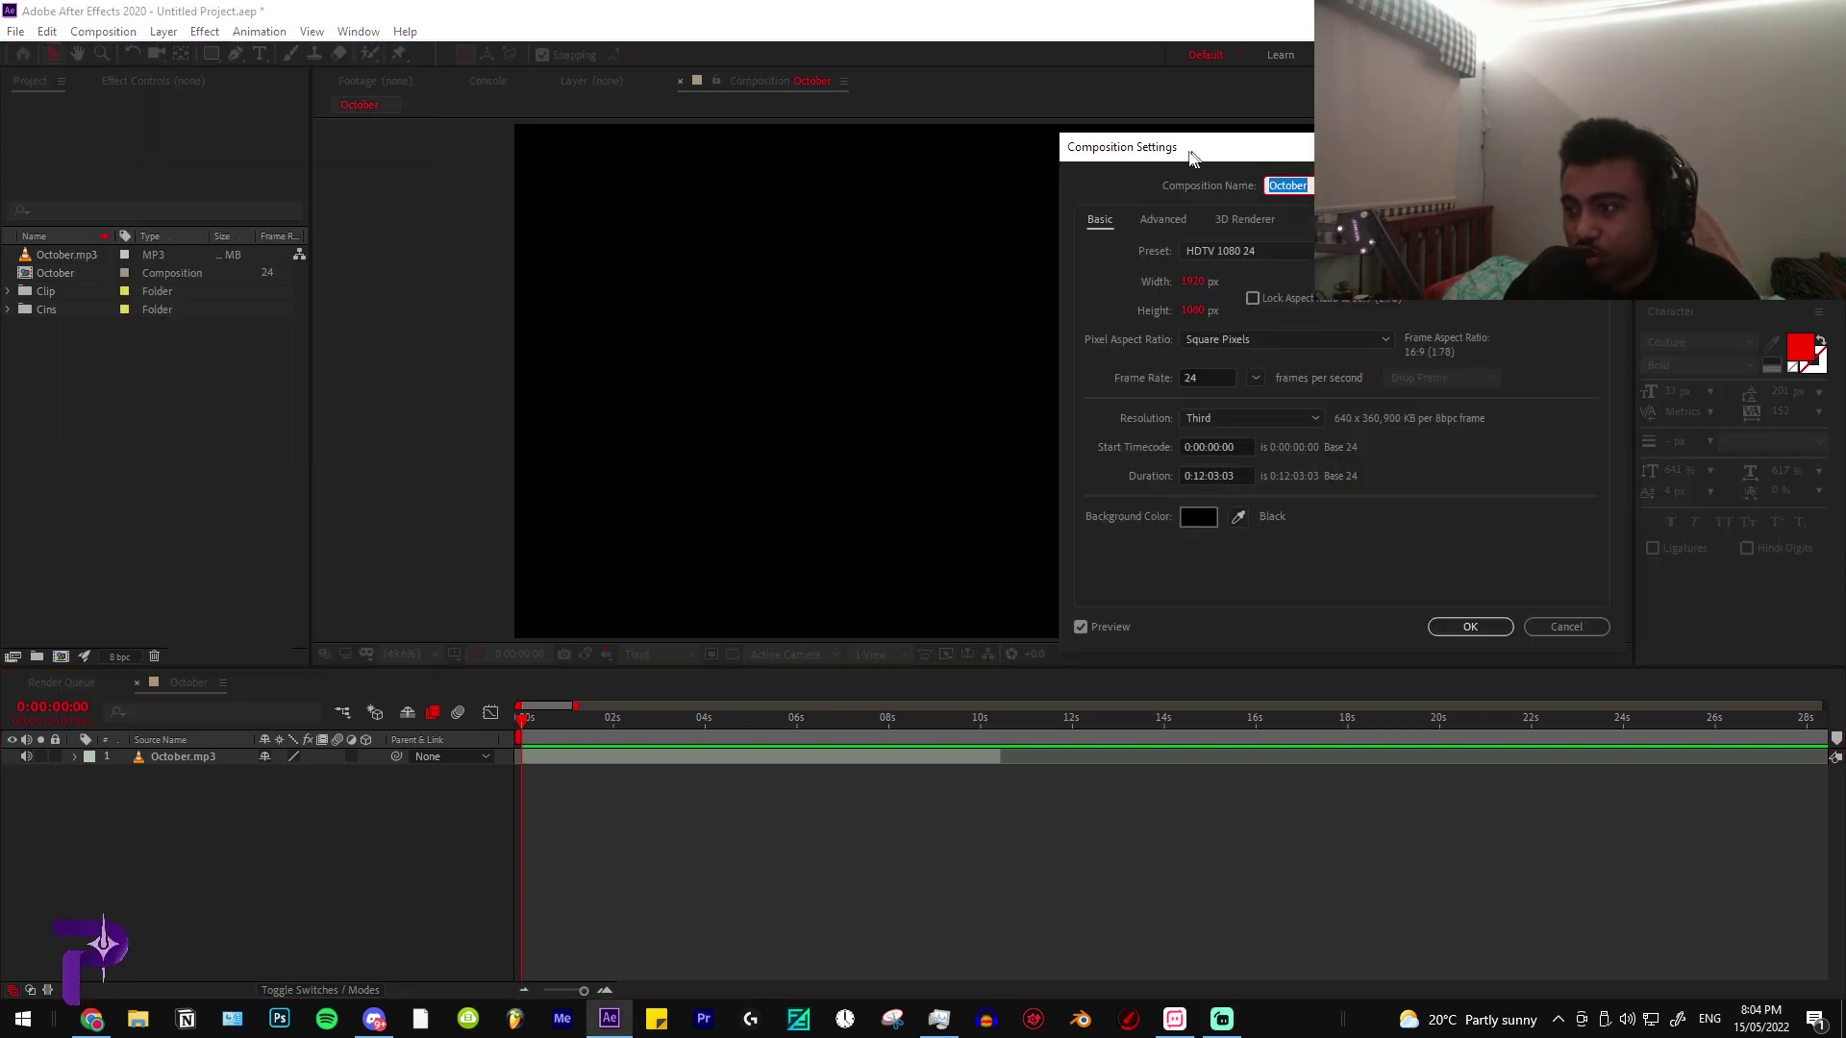
drag(1195, 154, 1096, 154)
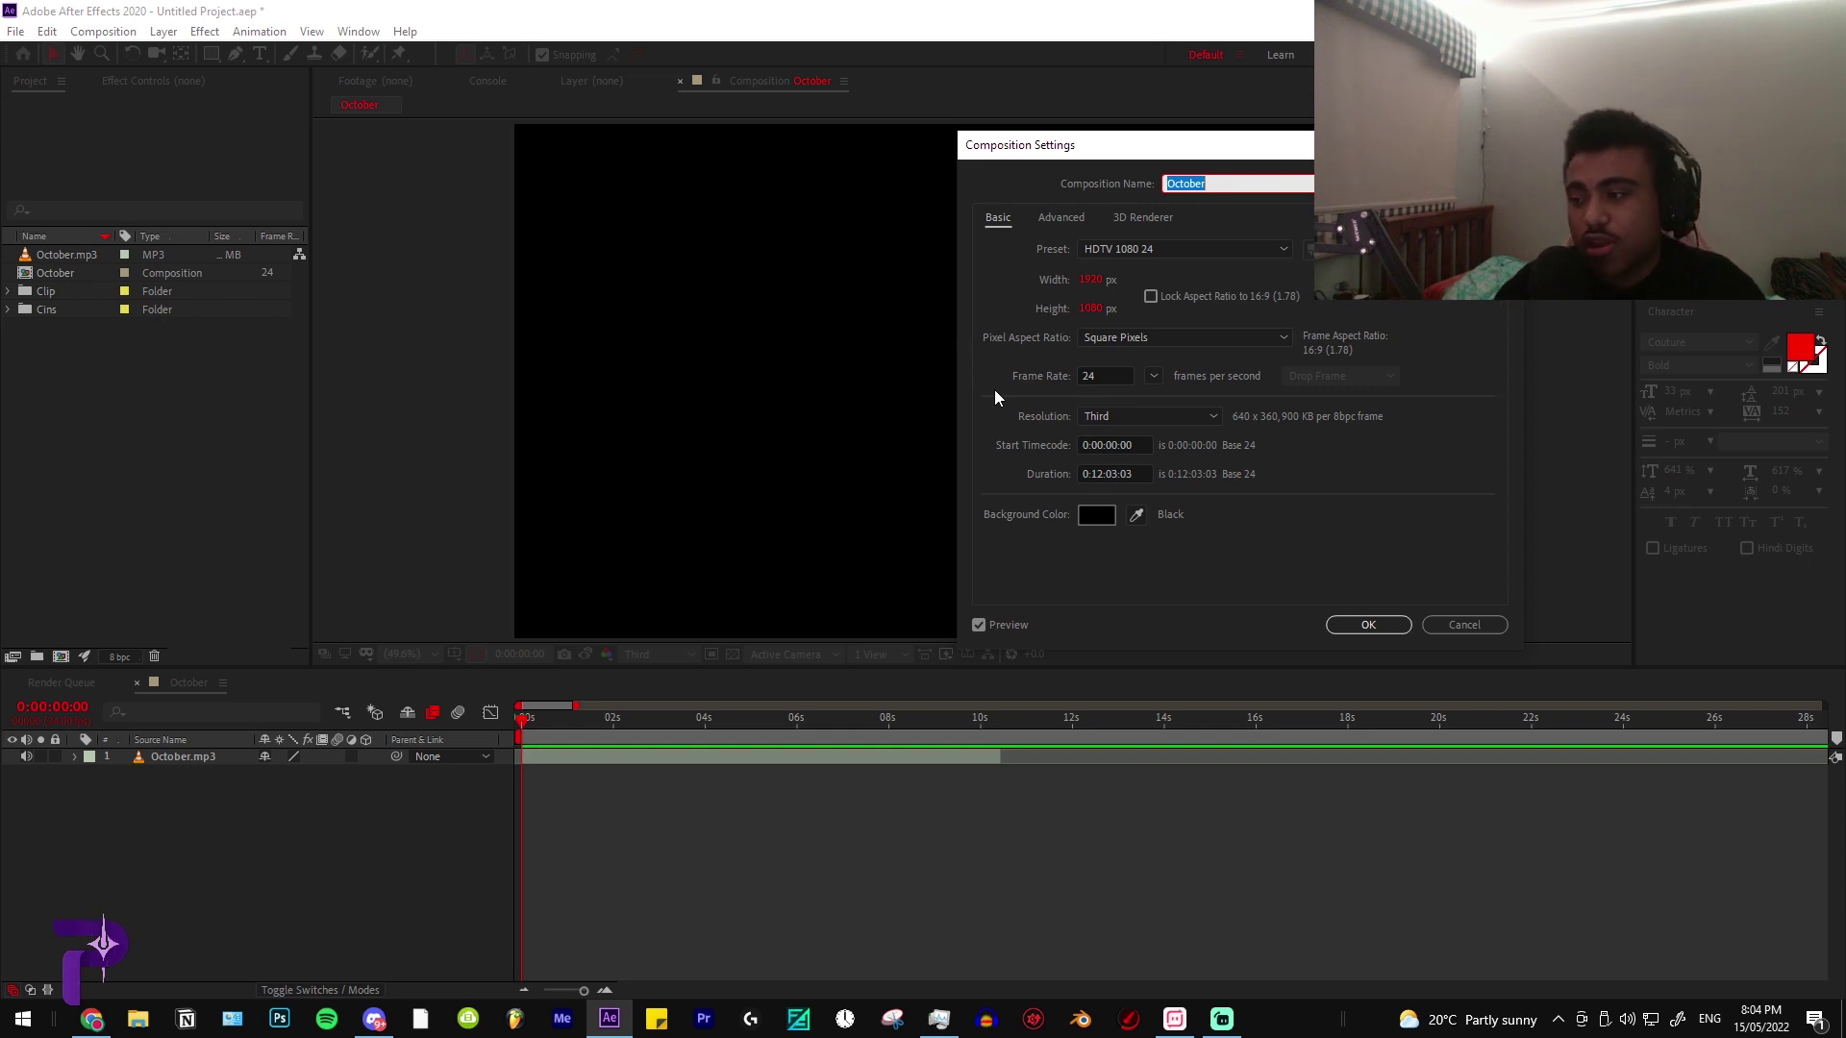
key(Return)
click(780, 829)
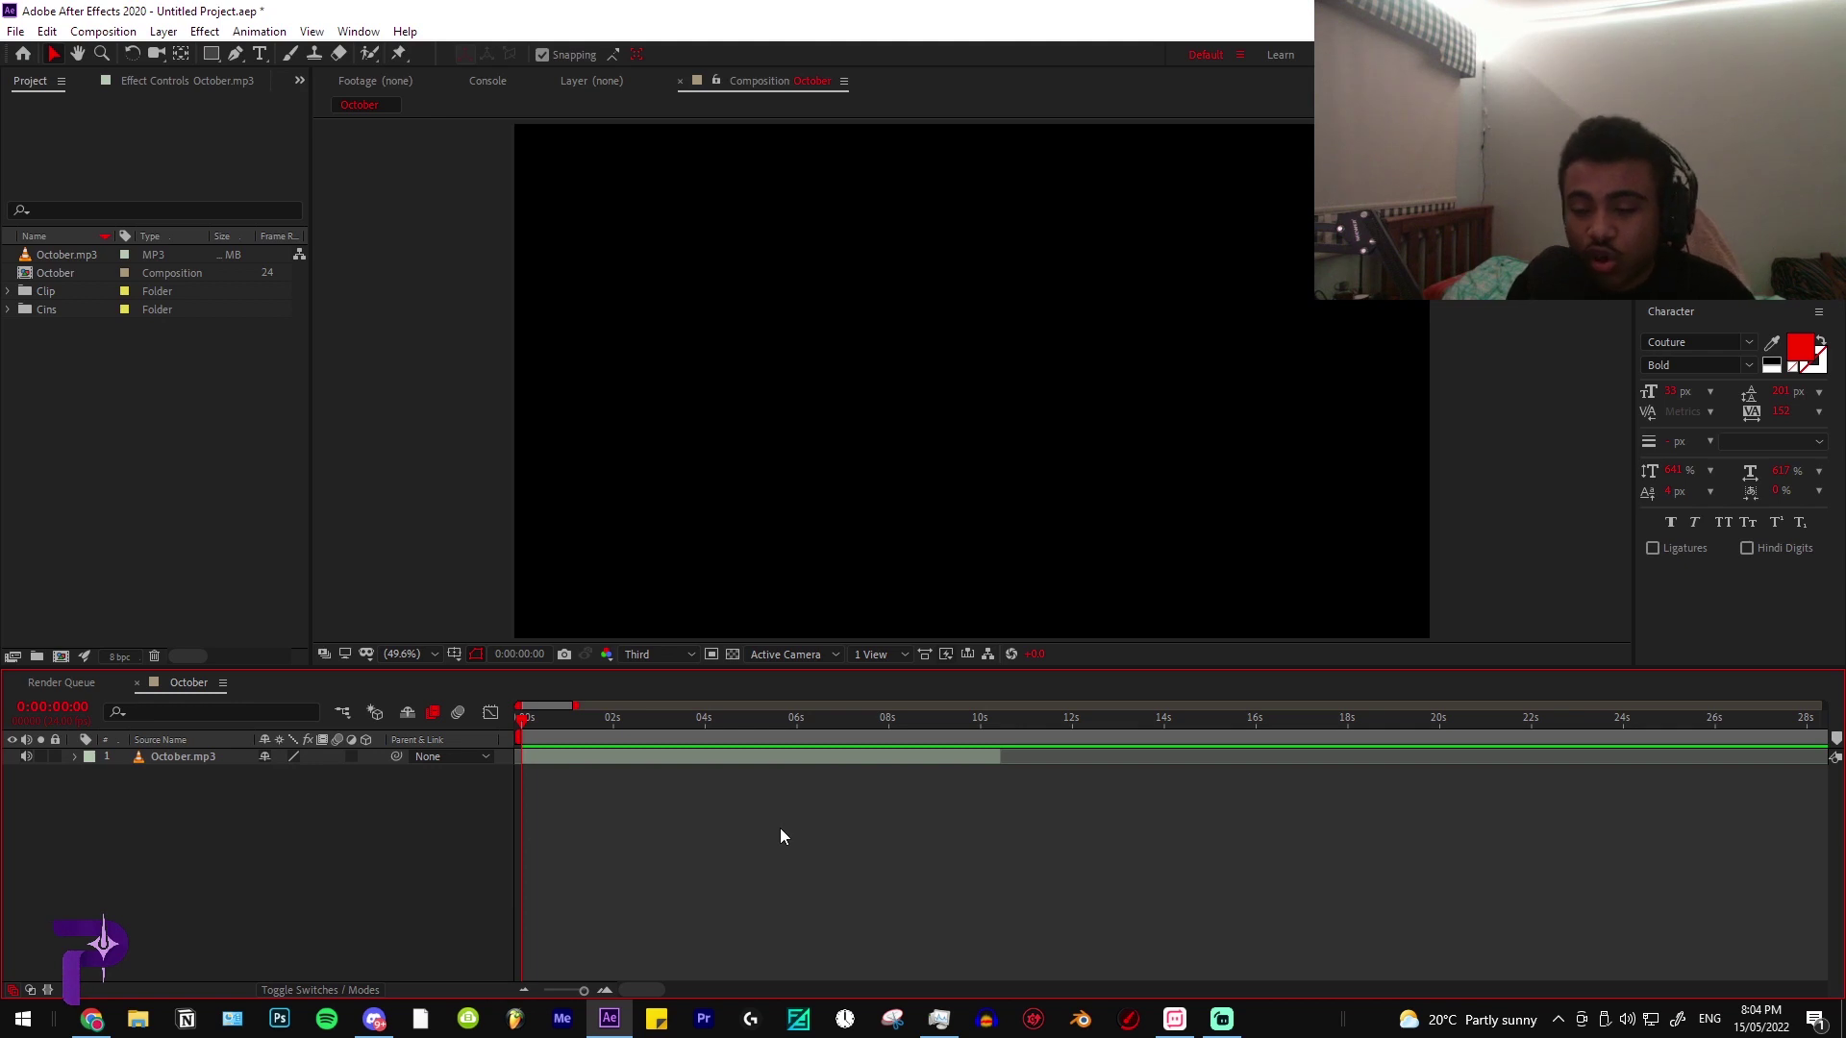
Reveal the audio waveform of the October.mp3 layer in the timeline
click(762, 759)
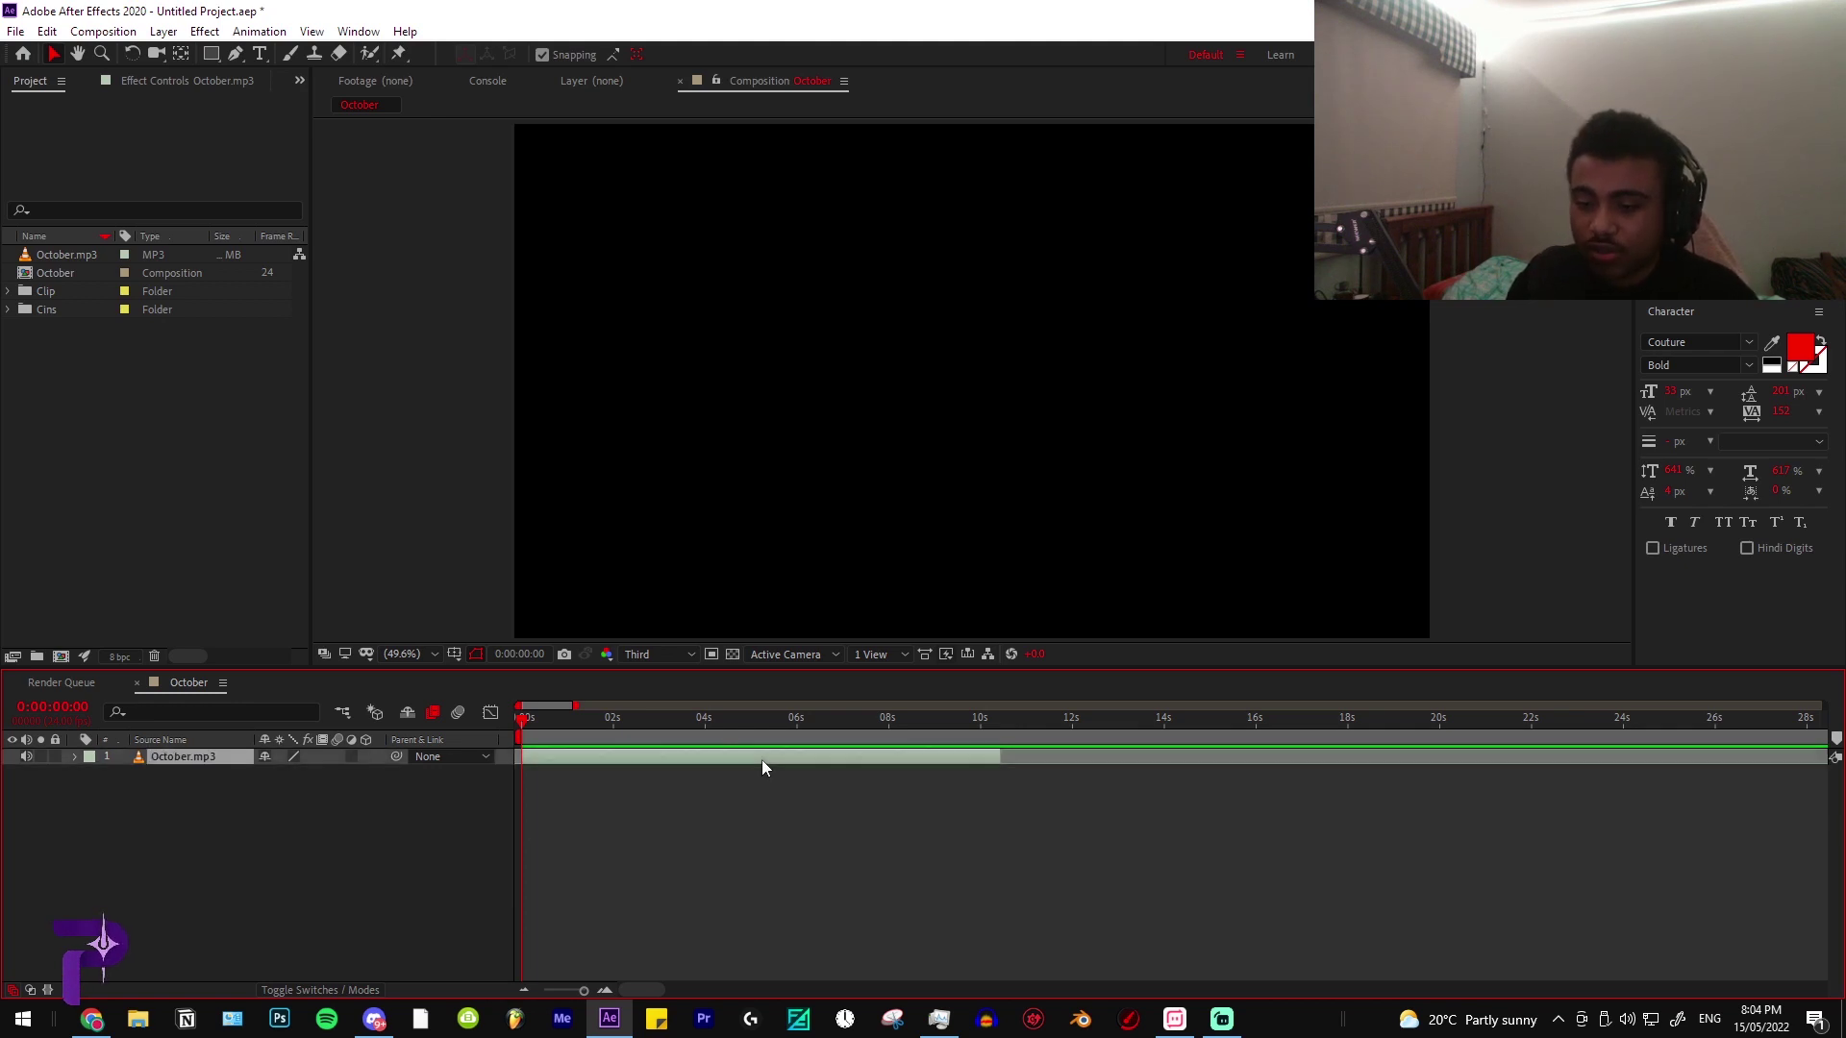
key(l)
key(l)
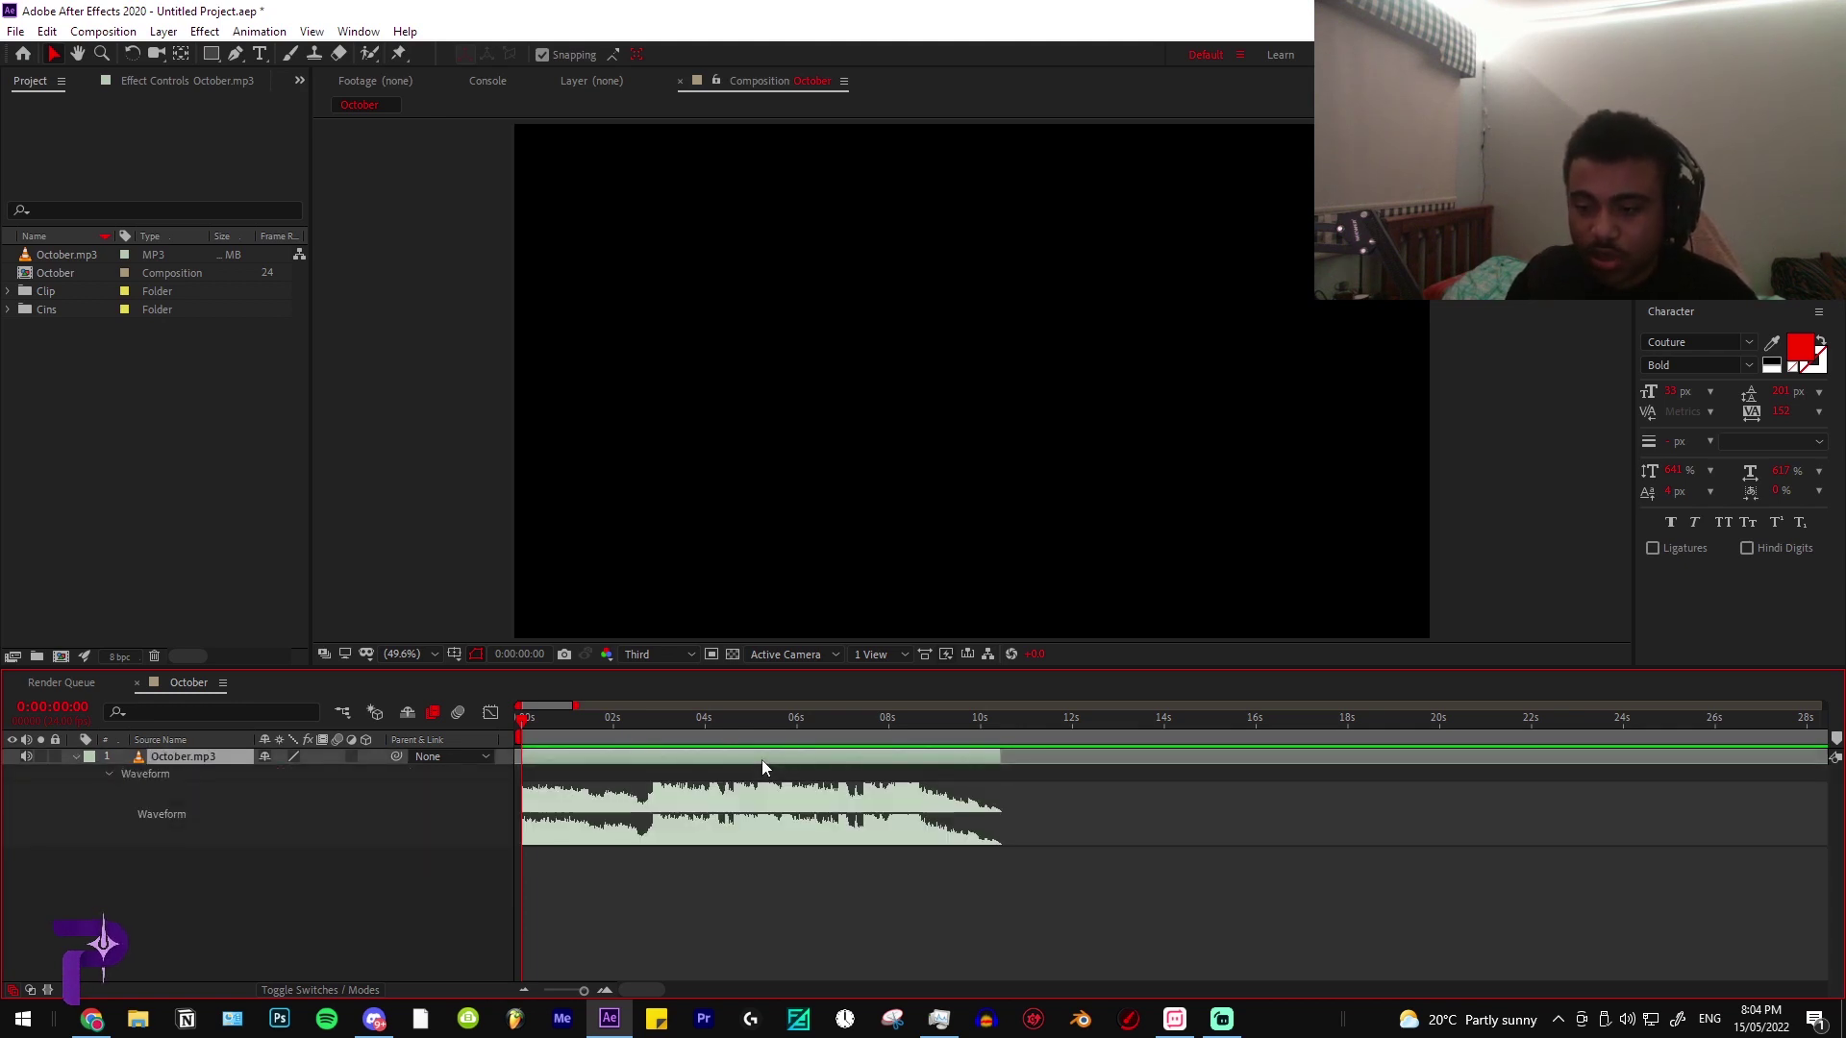
click(620, 872)
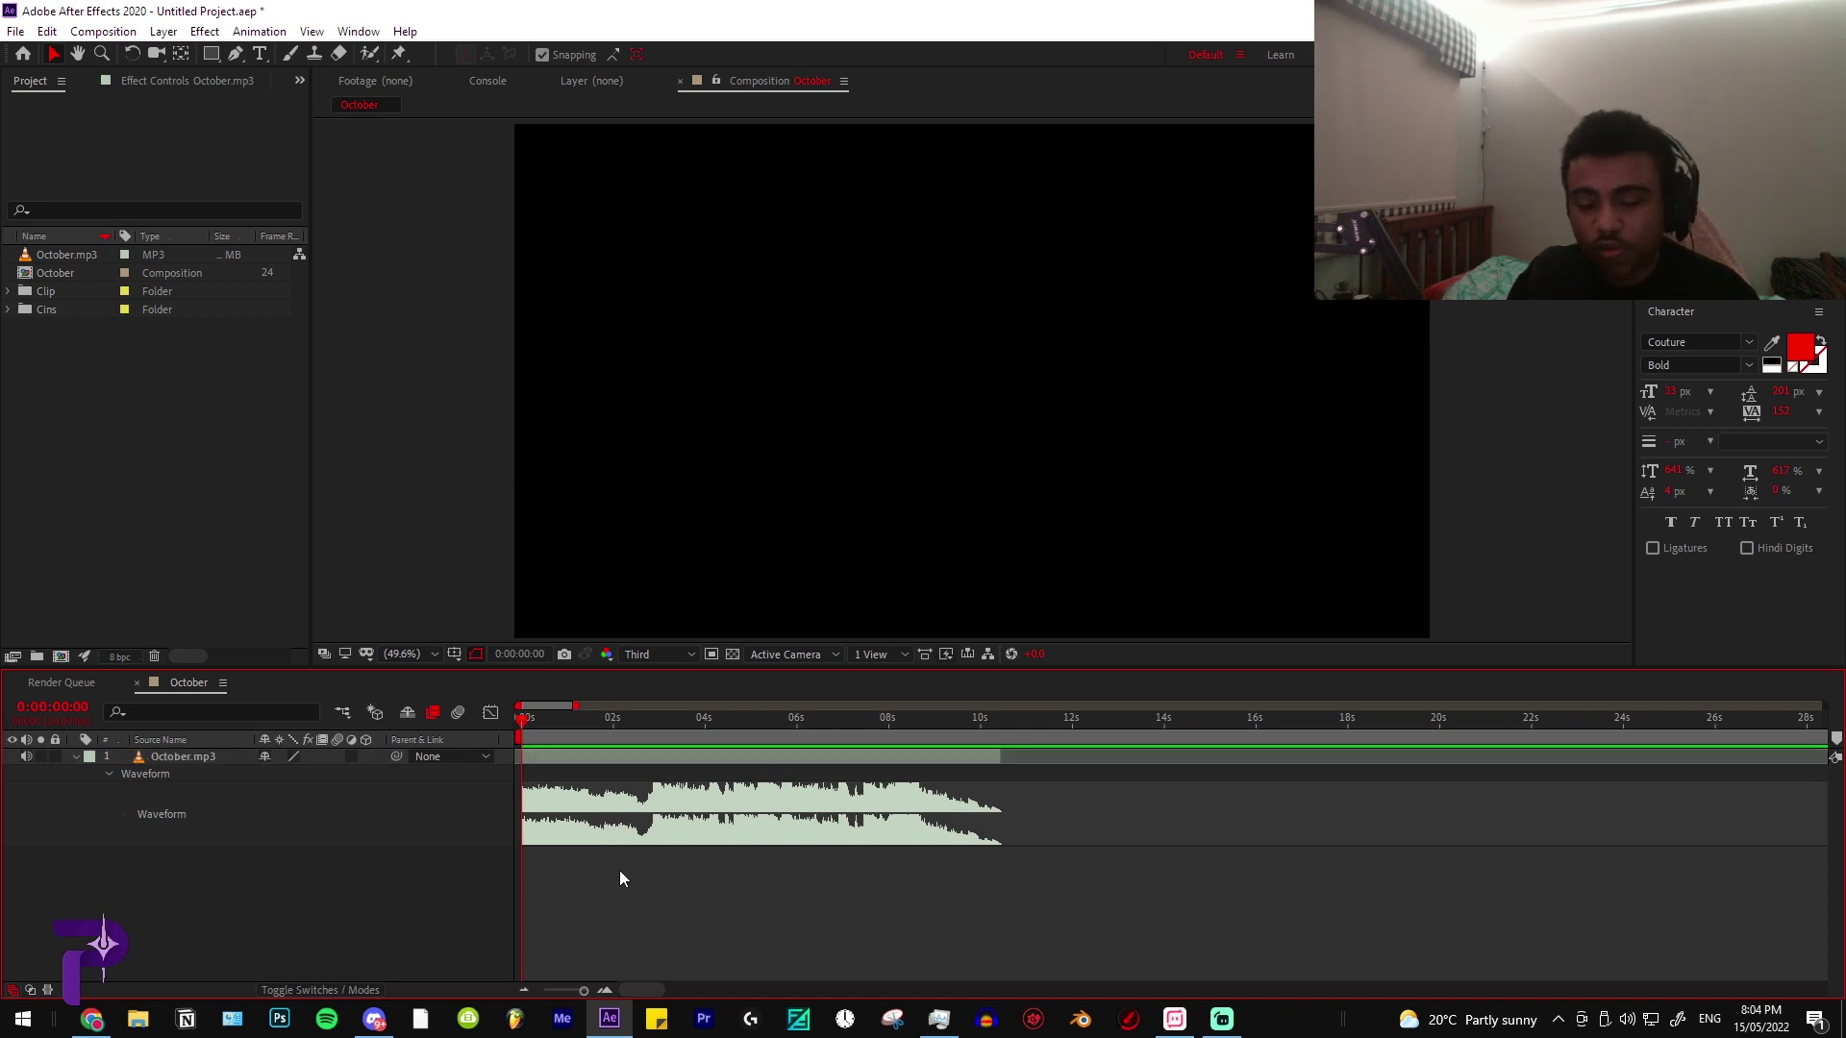
click(701, 758)
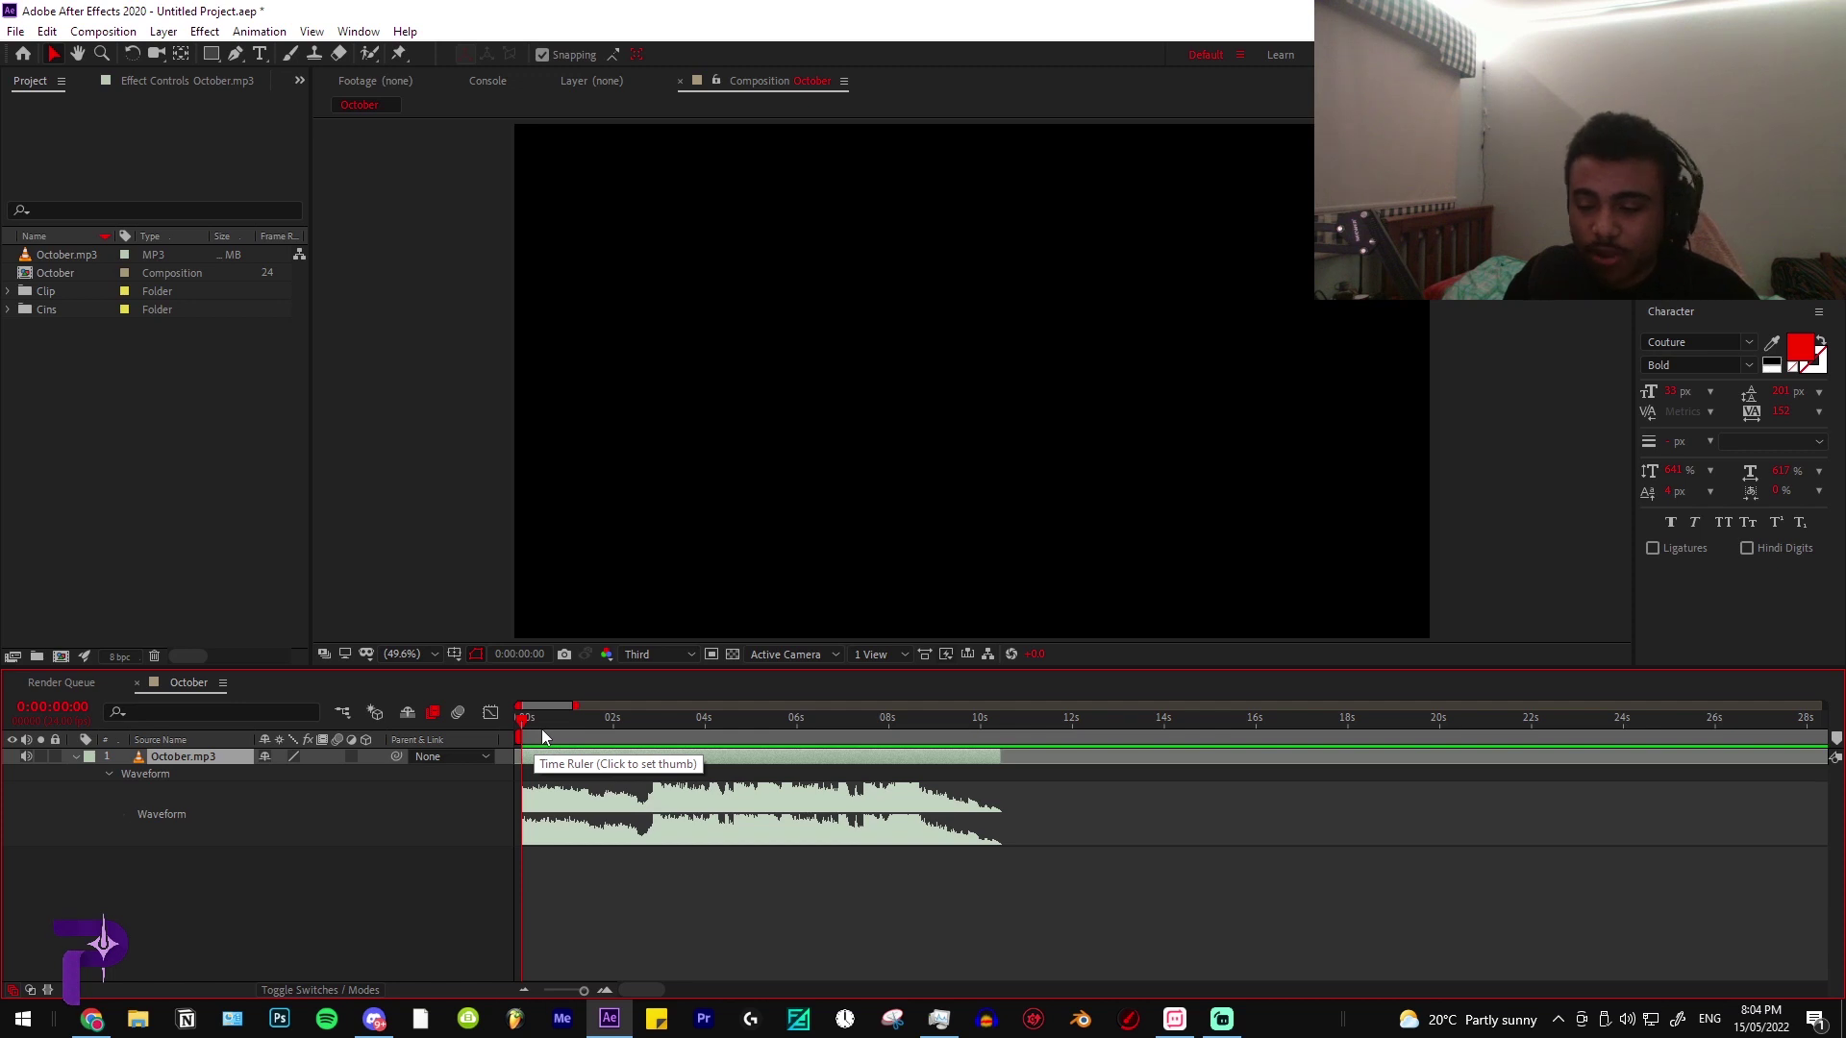
click(715, 892)
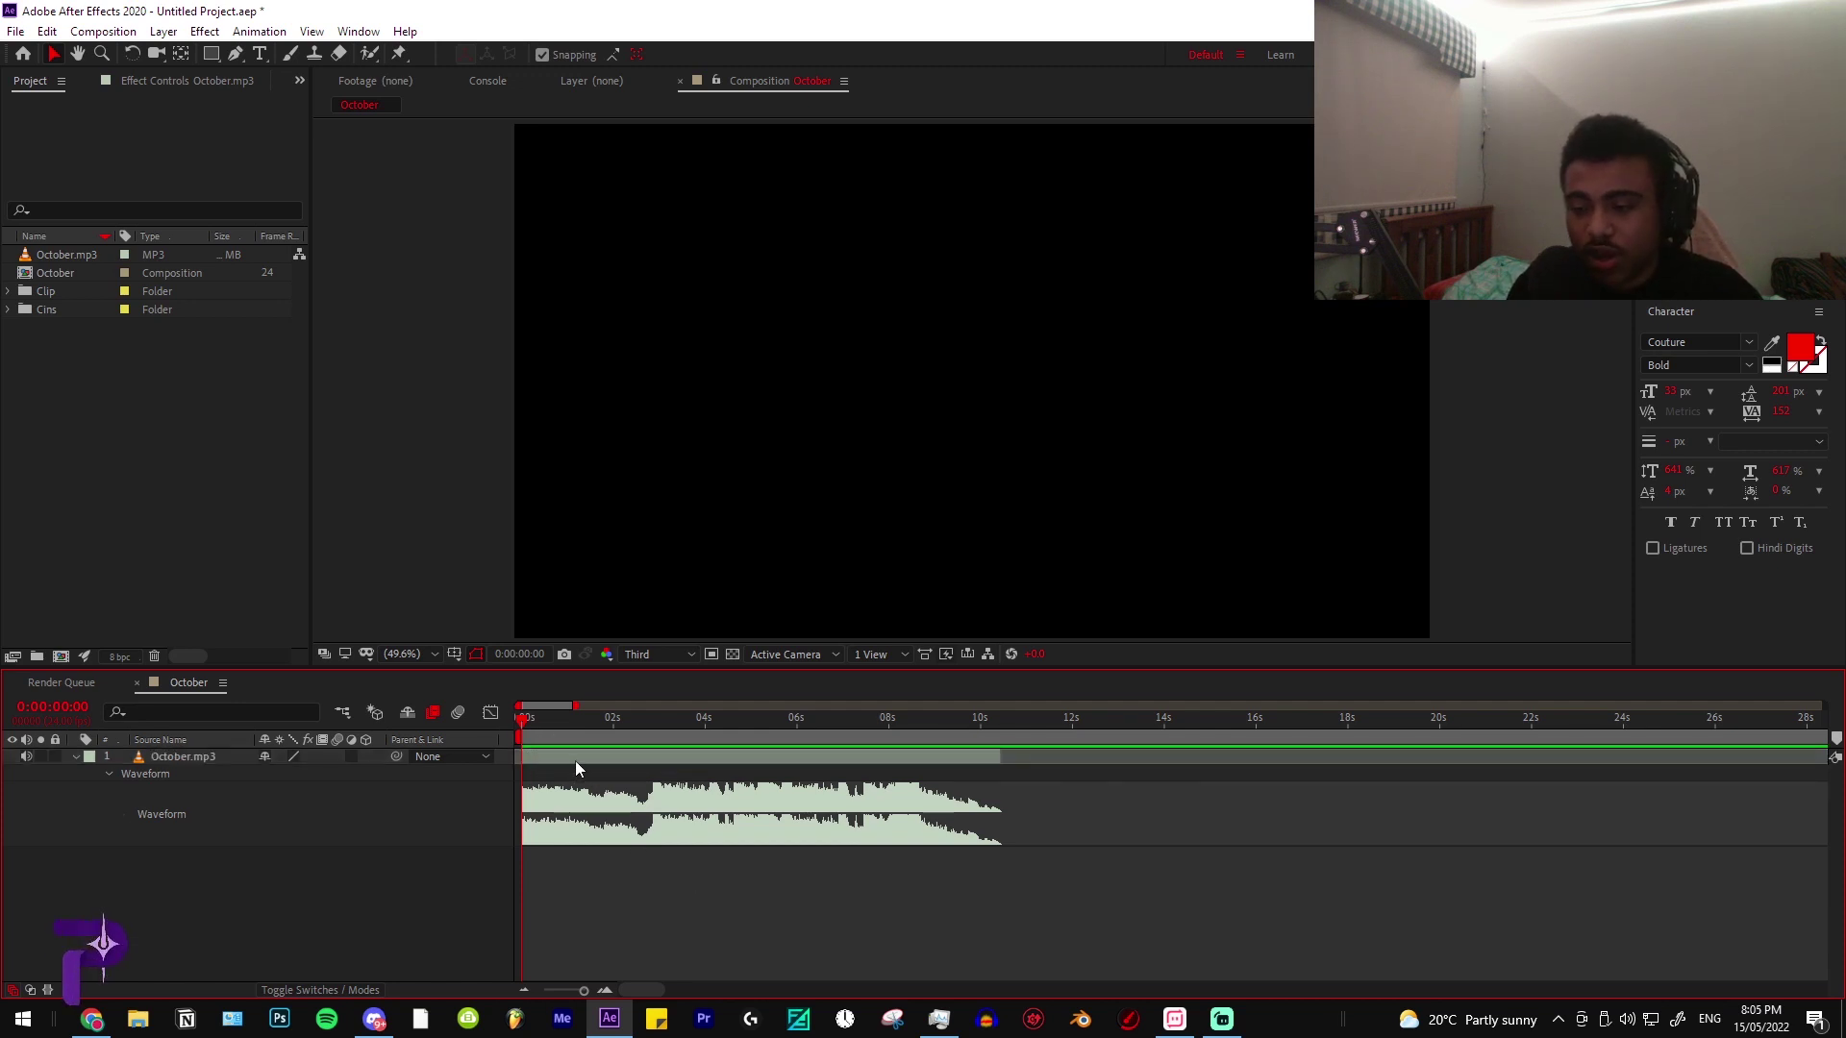
click(575, 759)
click(633, 861)
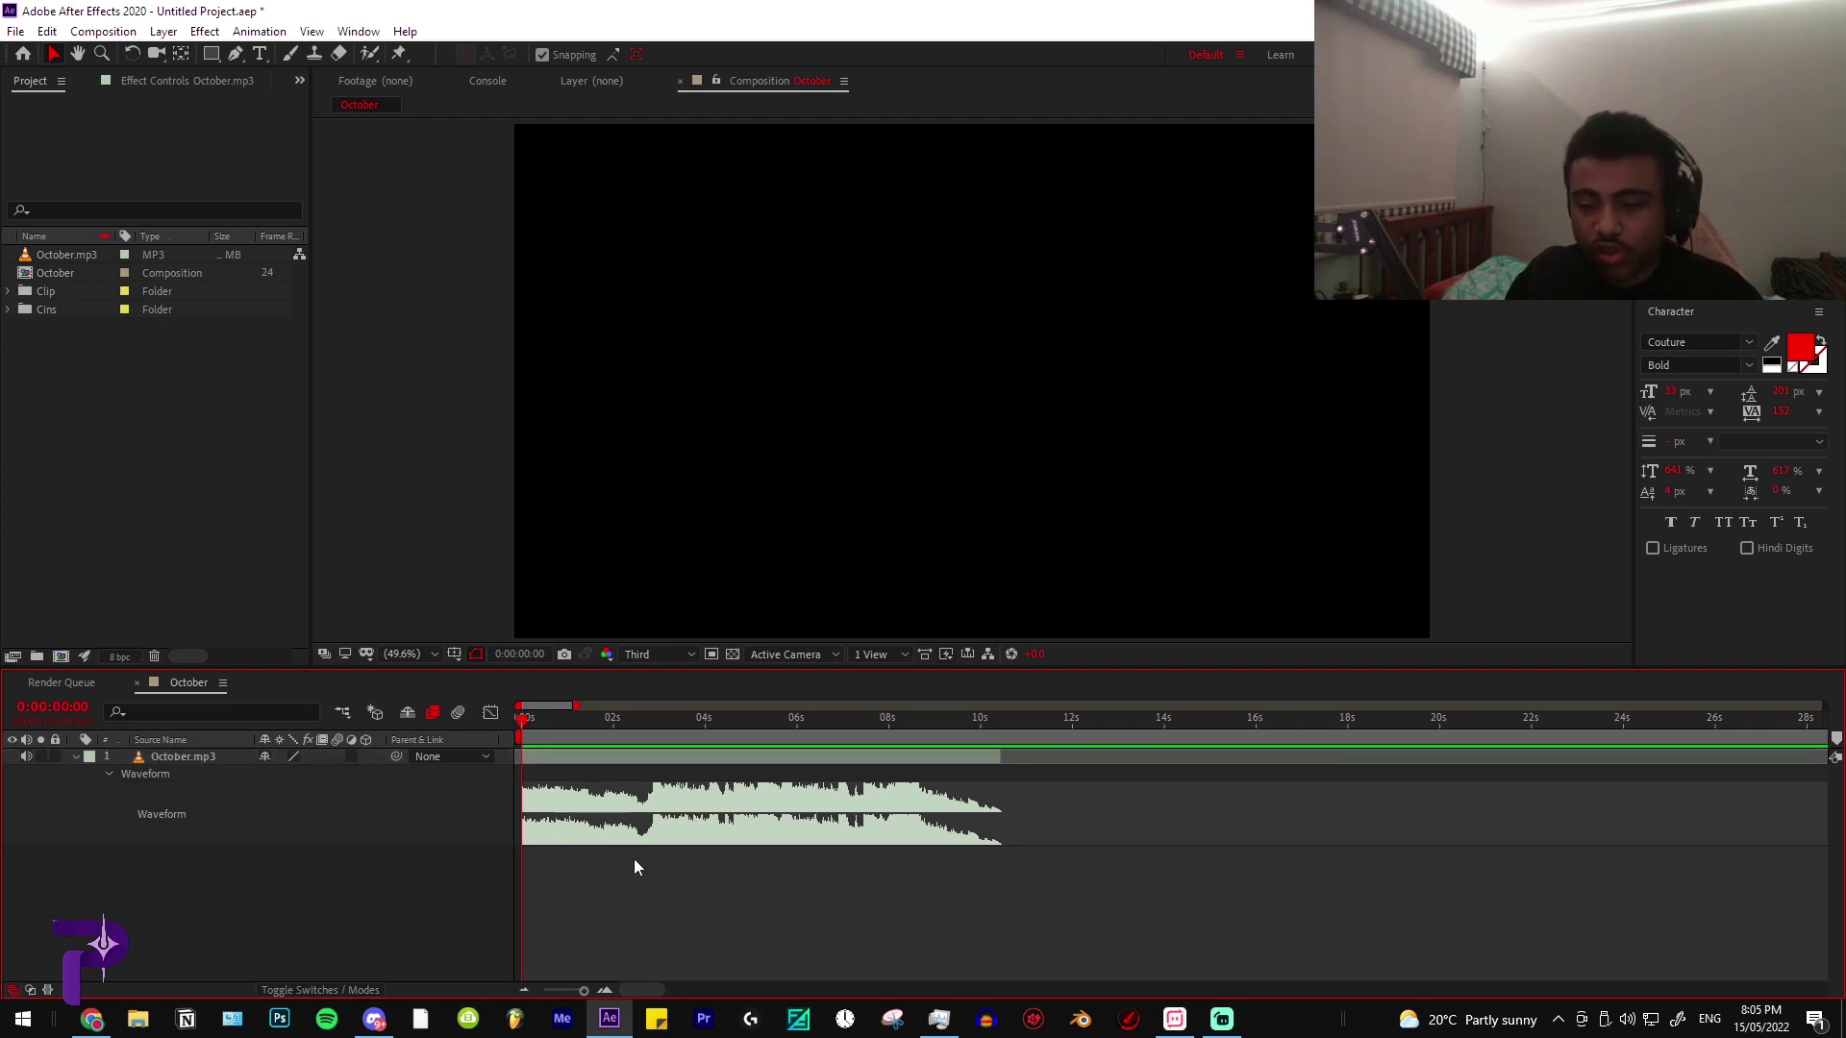
Play the song to listen for its beats and return to the start of the composition
key(space)
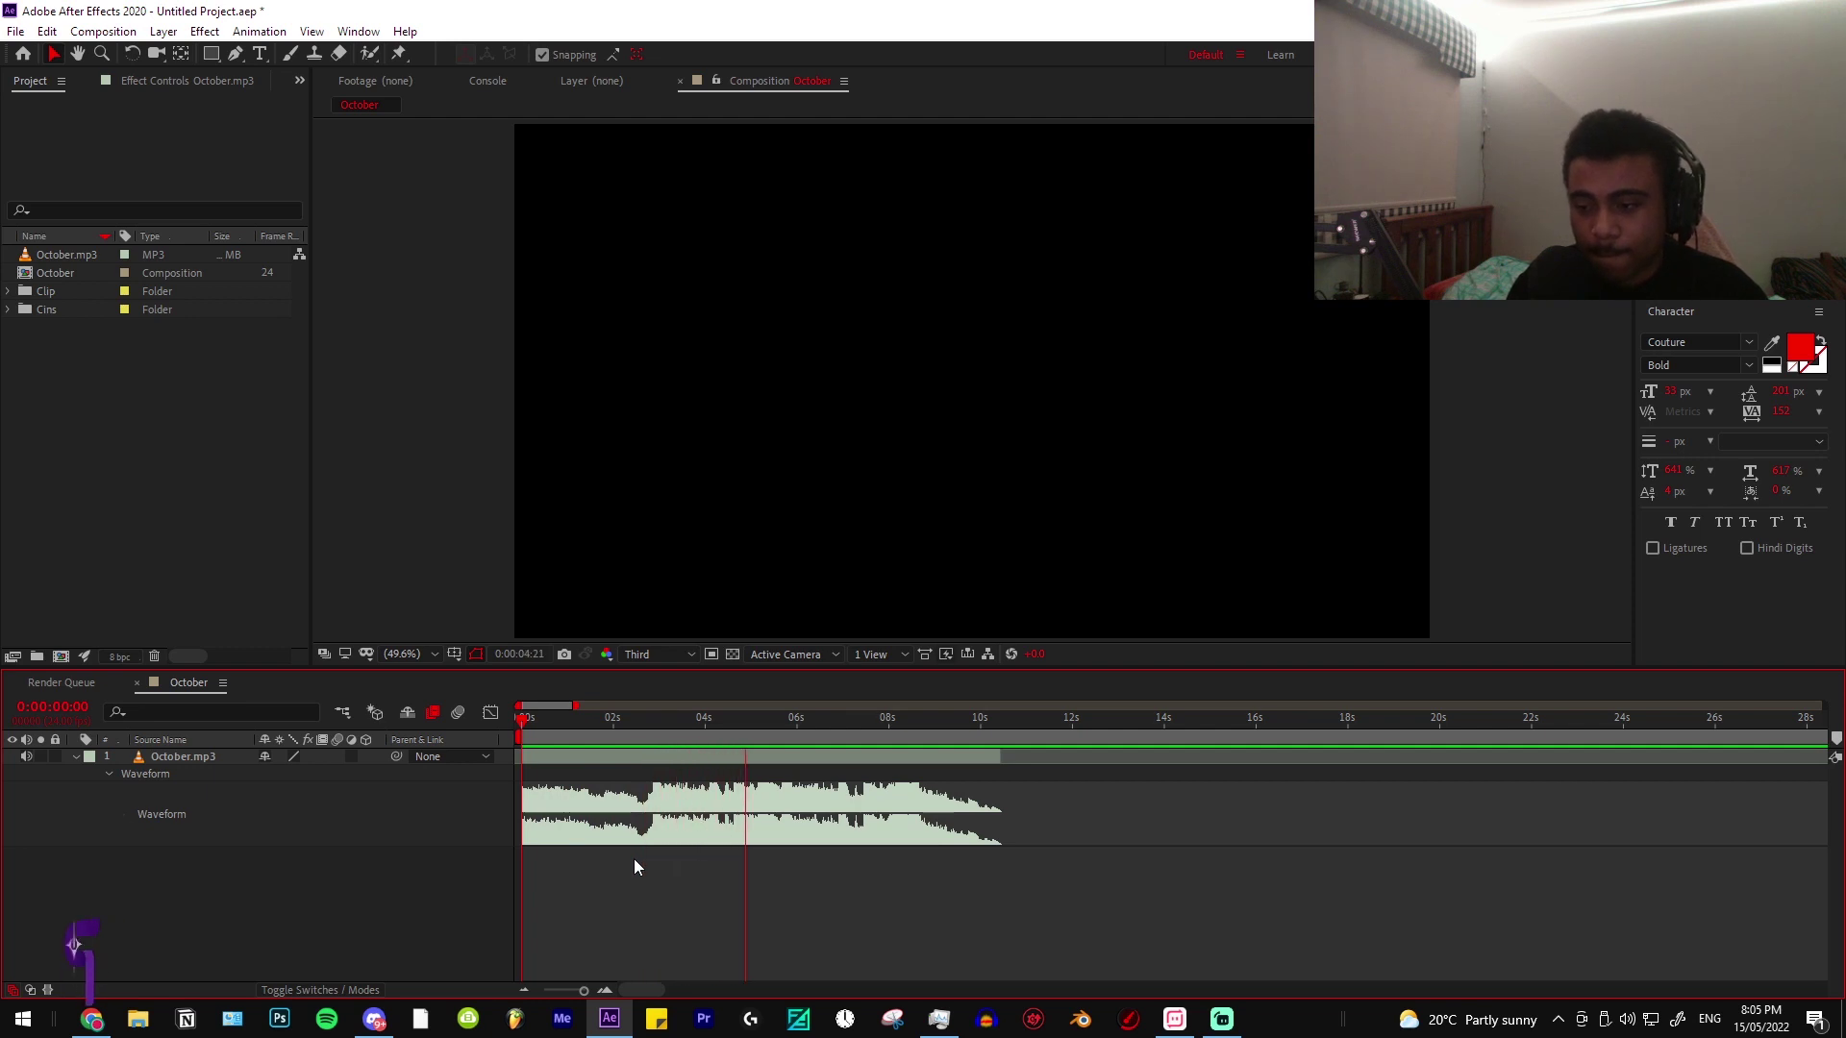
key(space)
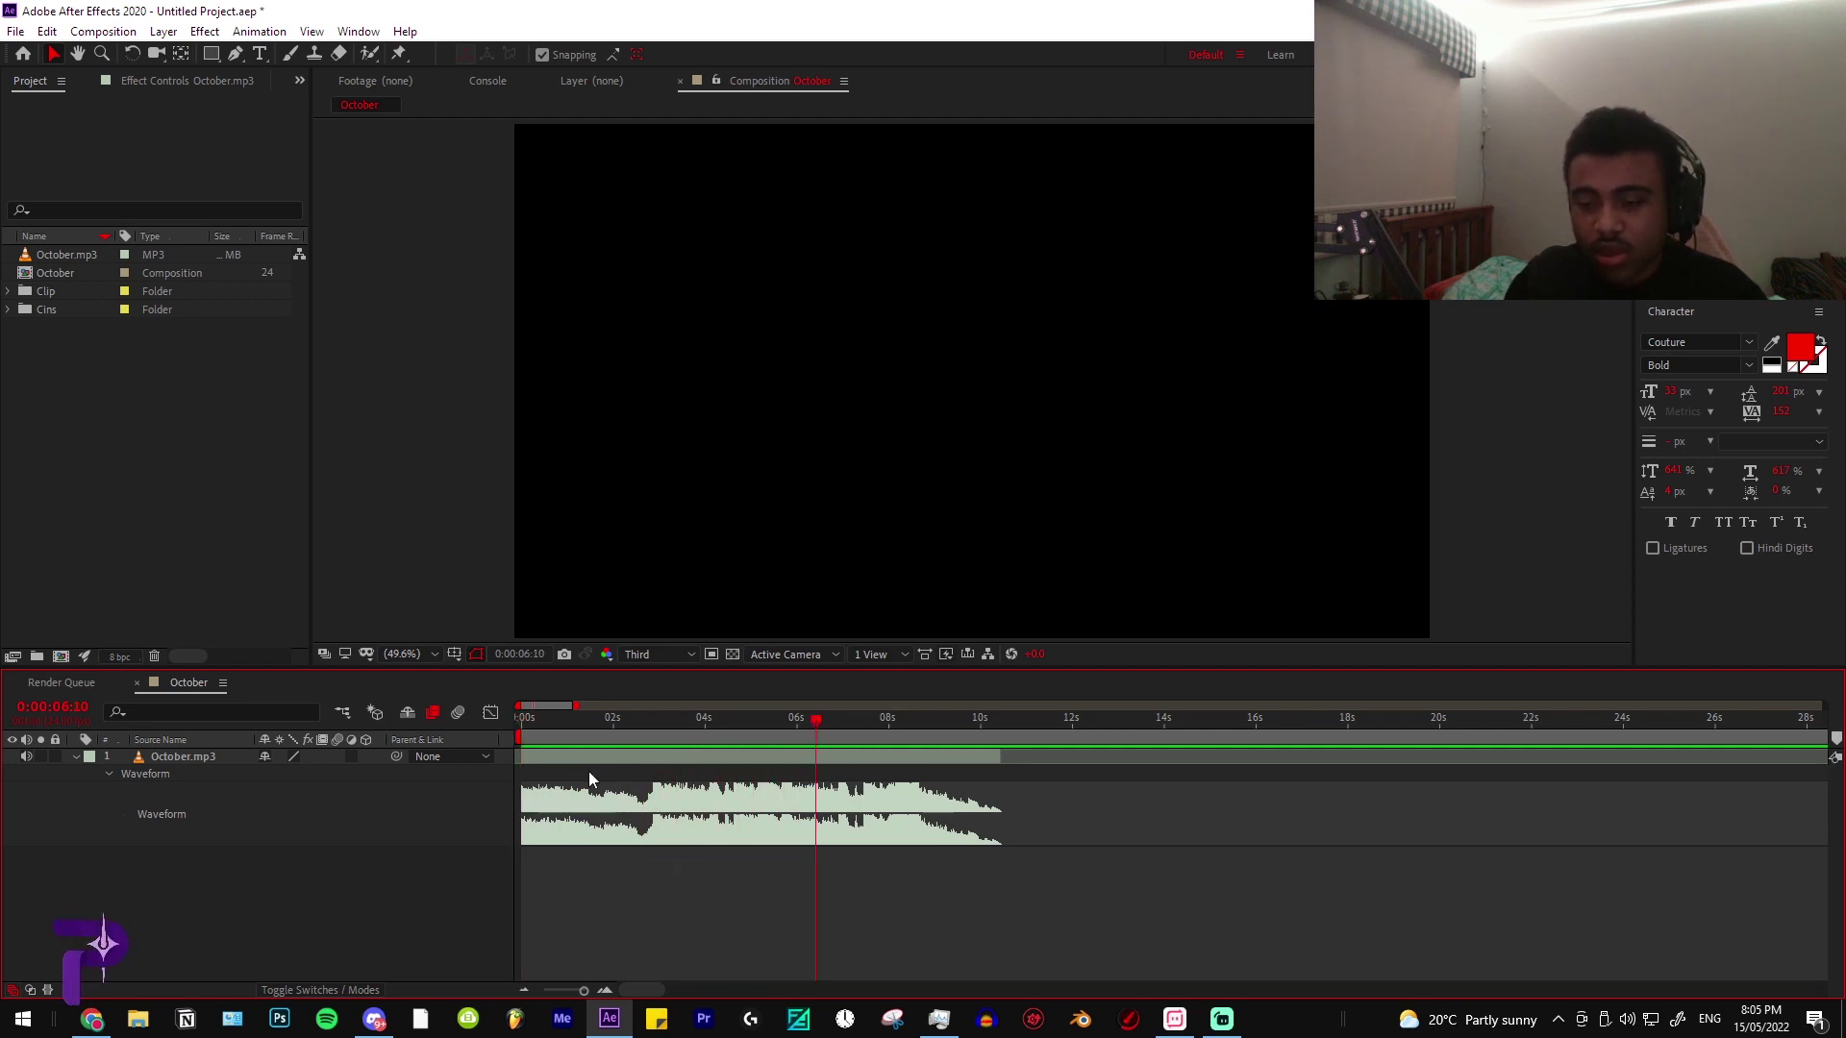
key(Home)
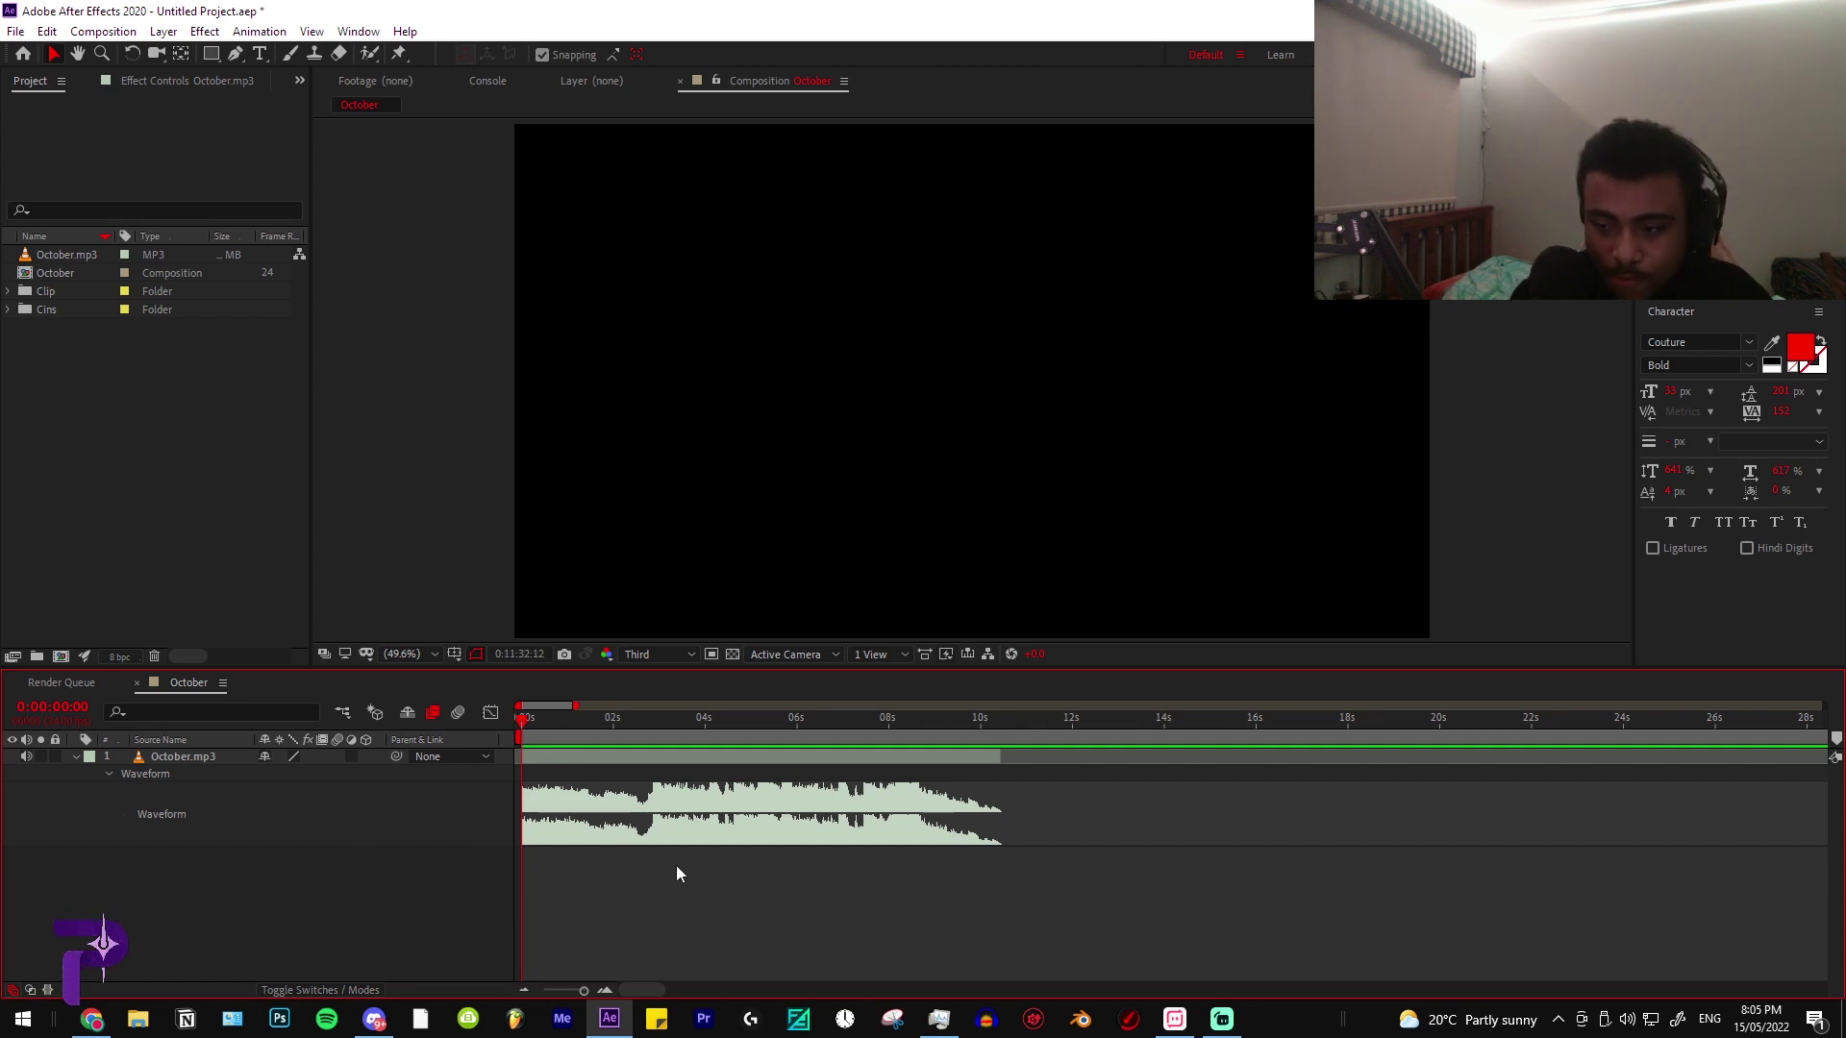
Shorten the work area to the end of the song at about 10 seconds and trim the composition to it
key(minus)
key(minus)
key(minus)
key(minus)
key(equal)
key(equal)
key(equal)
drag(685, 706, 539, 786)
key(equal)
key(equal)
key(equal)
key(equal)
right_click(647, 739)
click(732, 790)
Play through the song and place composition markers 1, 2 and 3 on the beats, the first at about 0:00:01:19
key(space)
key(space)
drag(1835, 737, 746, 738)
key(space)
drag(1835, 737, 874, 737)
Locate the next beat in the waveform and place composition marker 4 at 0:00:04:02
key(space)
key(space)
mouse_move(1835, 738)
mouse_down()
mouse_move(892, 740)
mouse_move(1074, 734)
mouse_up()
key(equal)
key(equal)
click(880, 723)
key(space)
key(minus)
key(minus)
key(equal)
key(equal)
key(equal)
key(minus)
key(minus)
key(KP_Multiply)
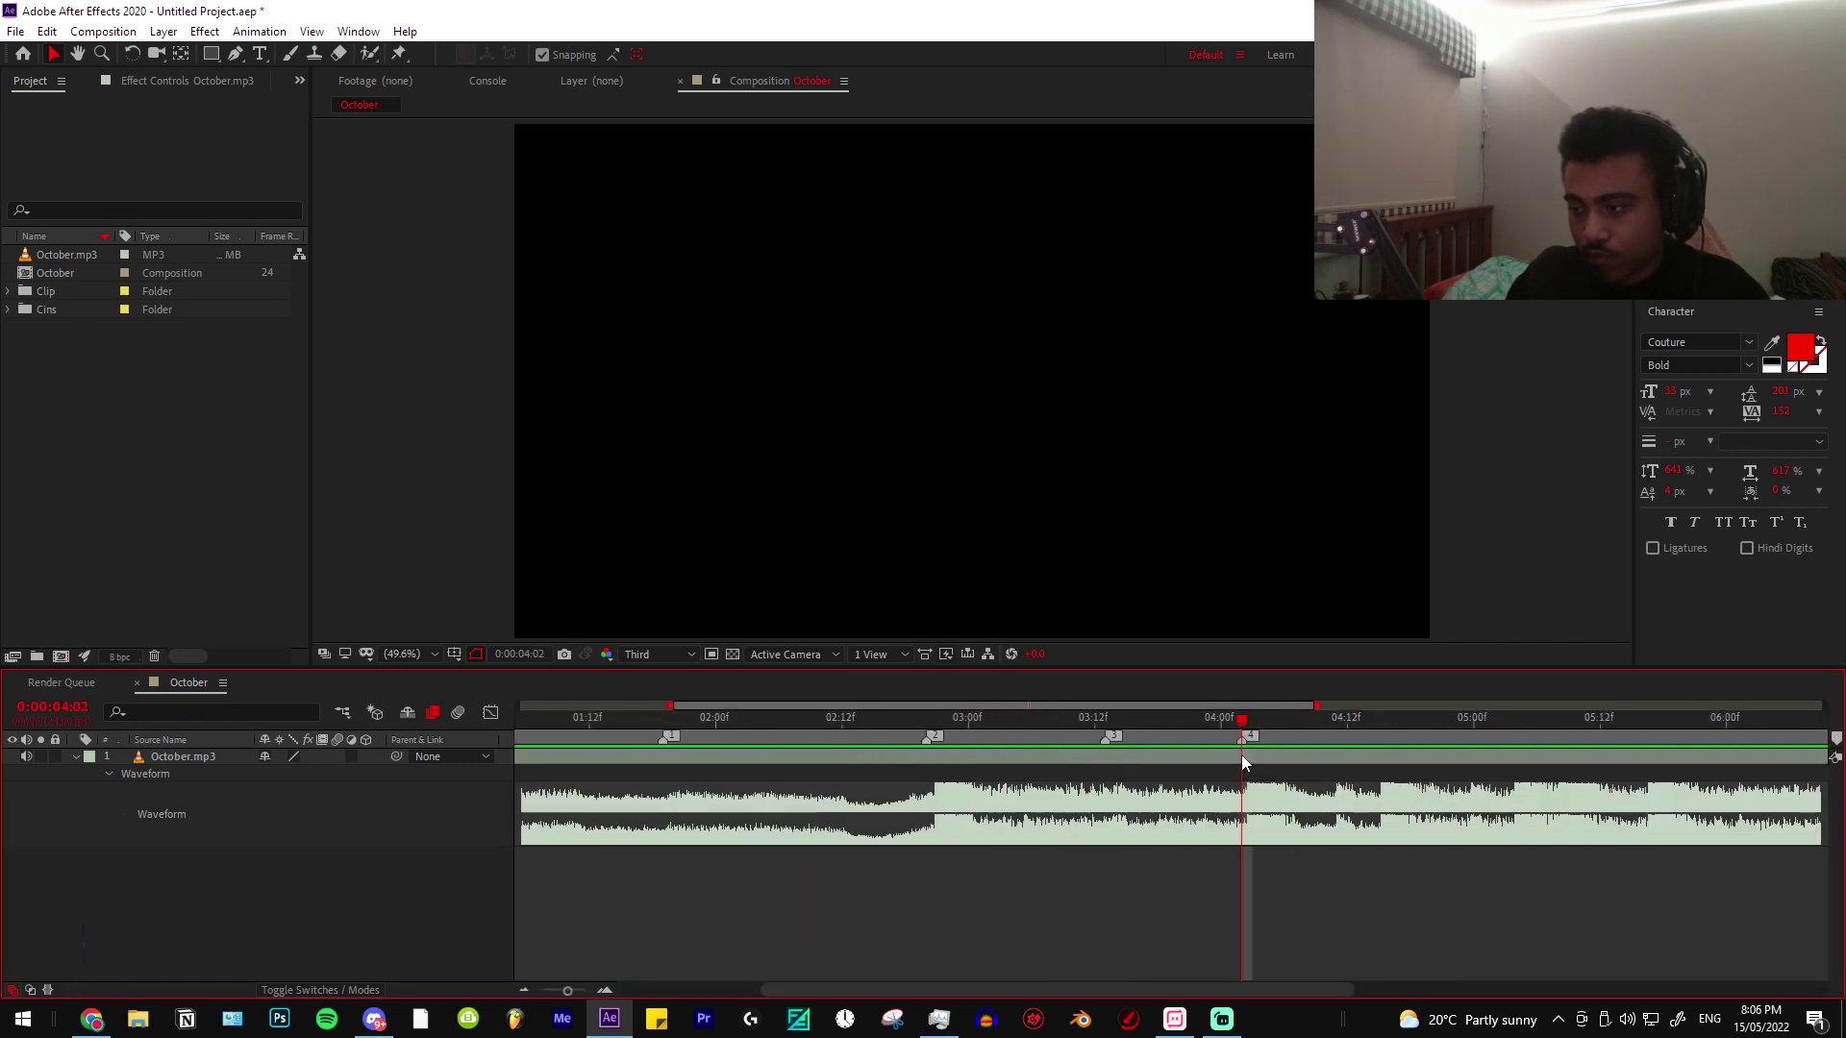
Place composition markers 5 and 6 on the following beats, at about 0:00:04:15 and at 0:00:05:03
scroll(1398, 779, down, 1)
scroll(1297, 769, up, 1)
key(space)
Play the song against the beat markers to check them and return to the first marker at 0:00:01:19
key(space)
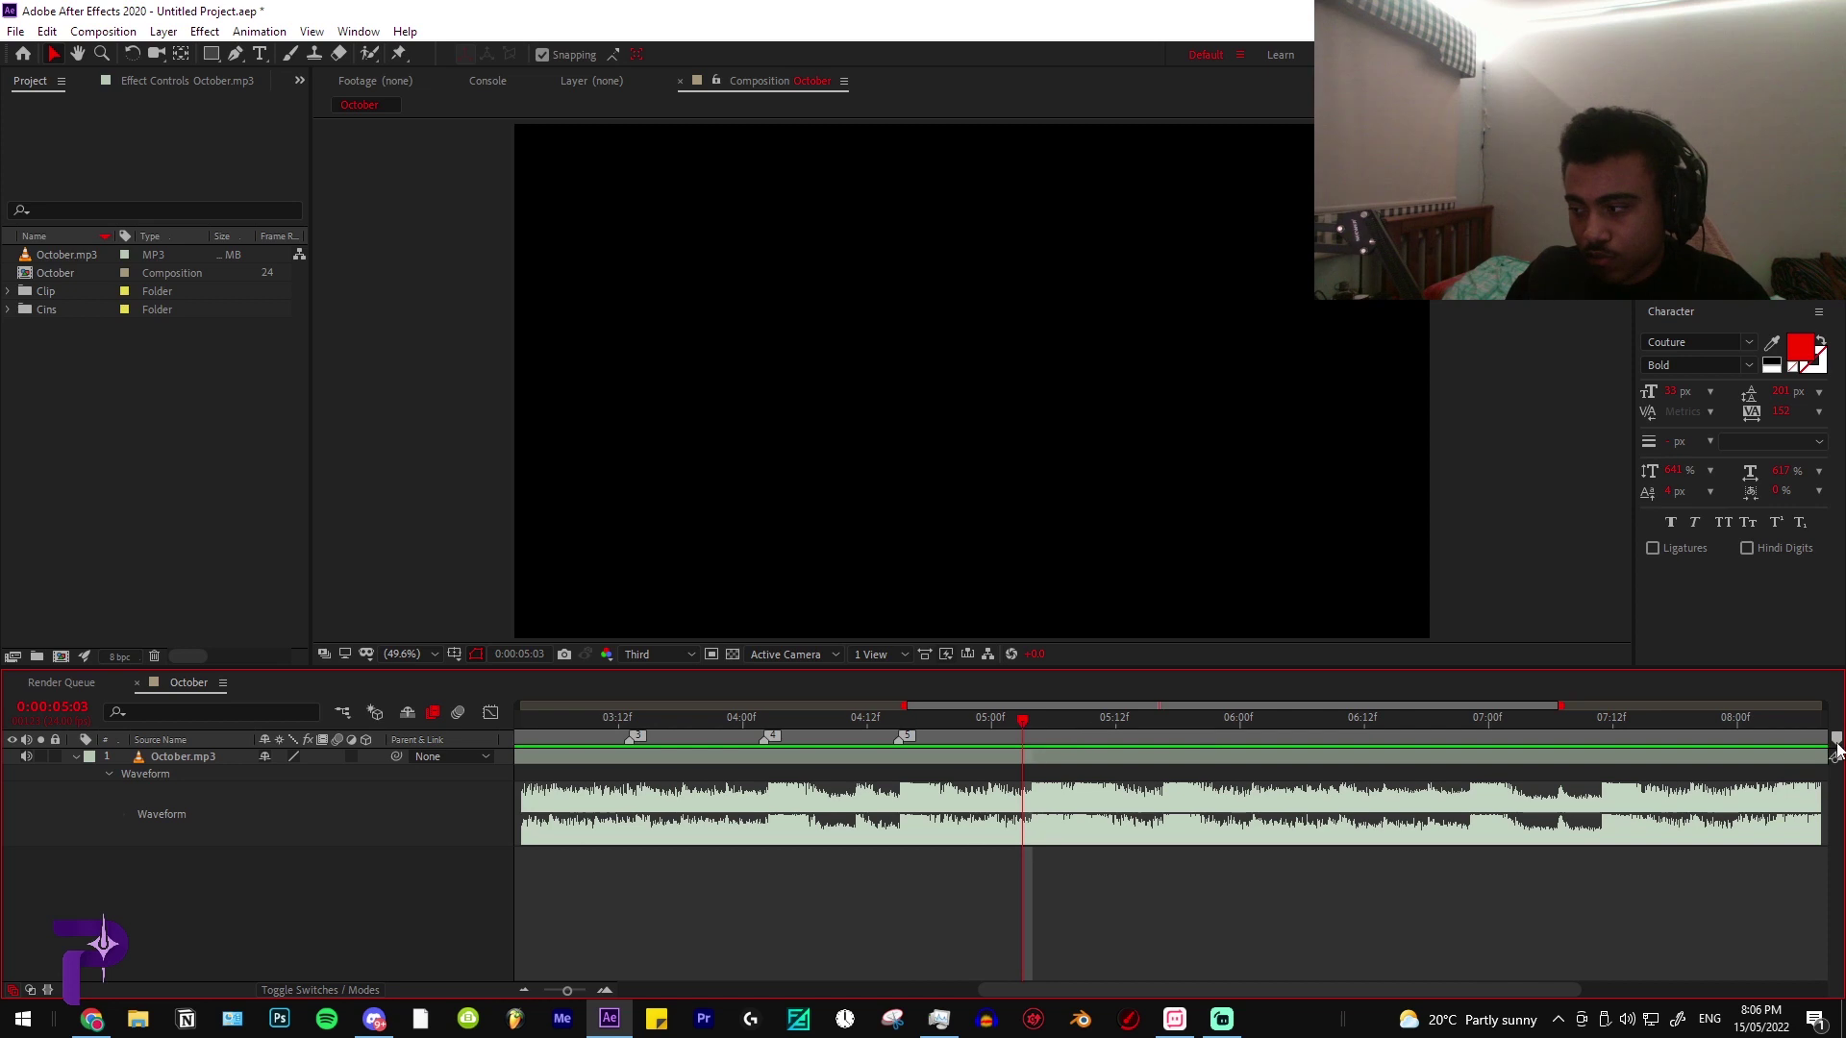
key(KP_Multiply)
scroll(1021, 775, down, 1)
click(858, 718)
key(space)
key(space)
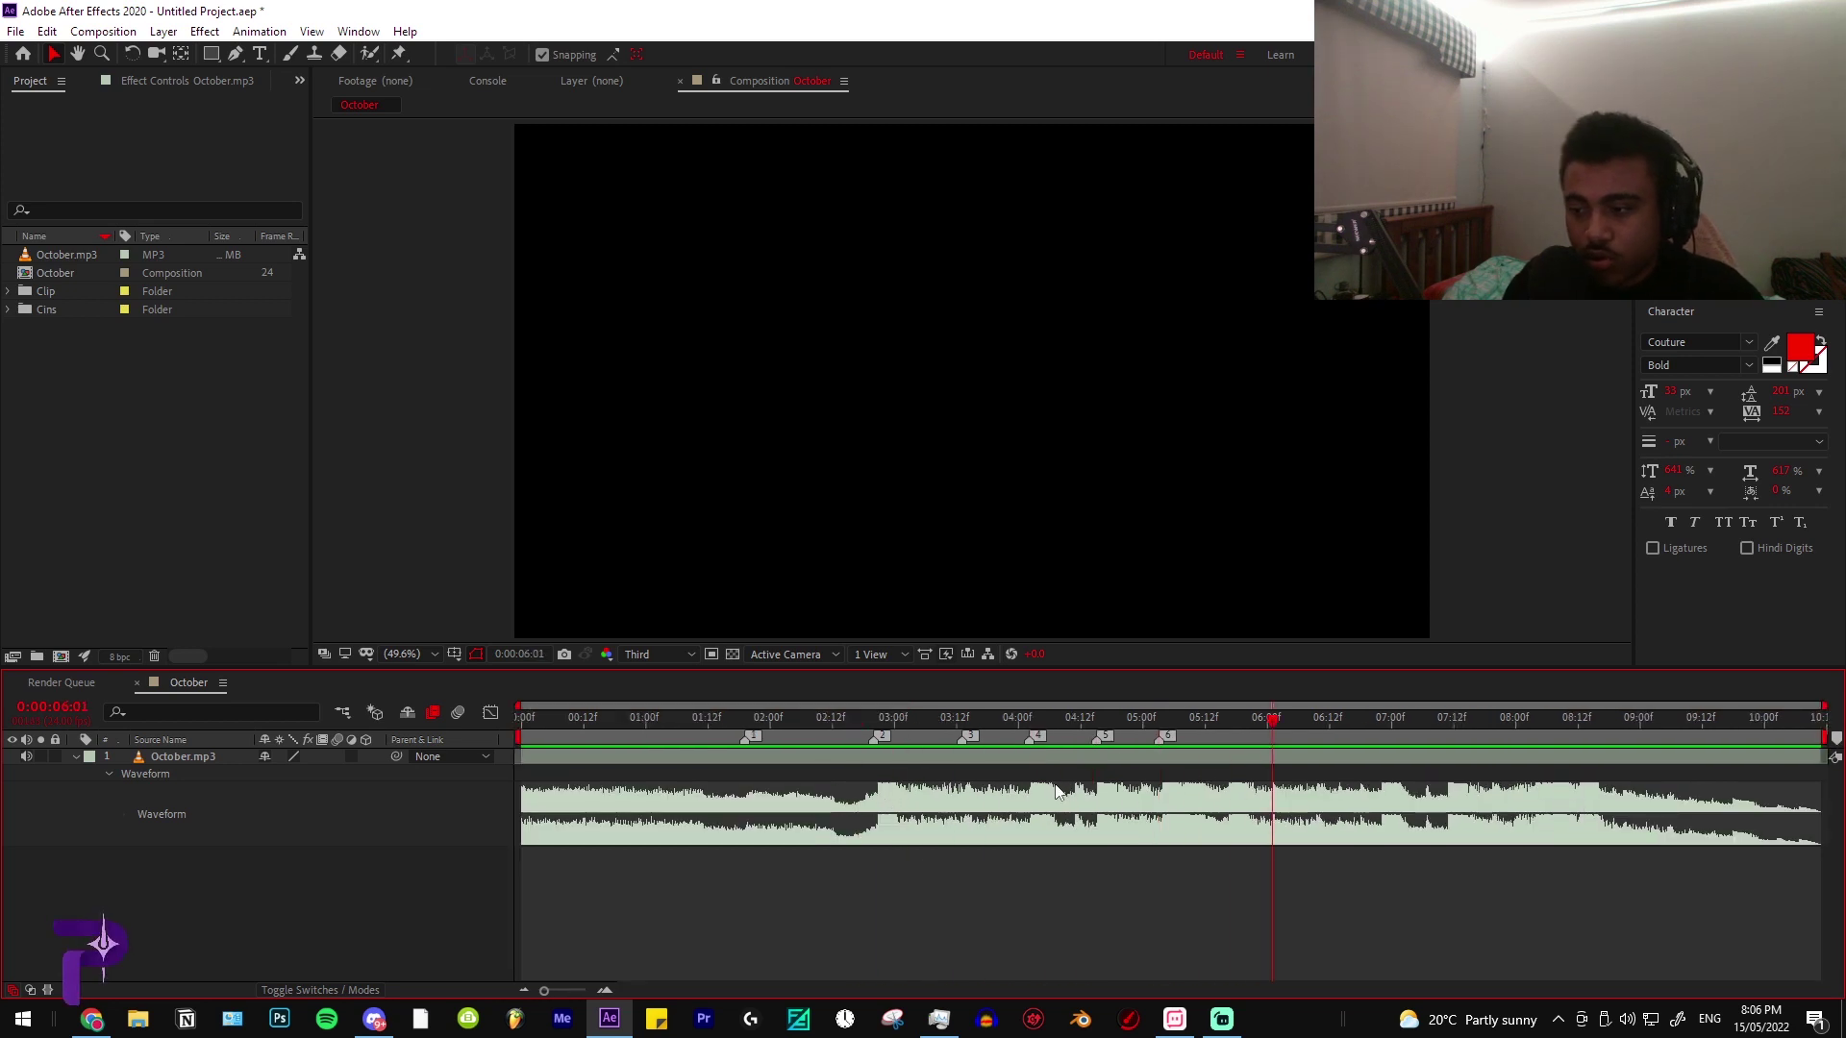
click(742, 725)
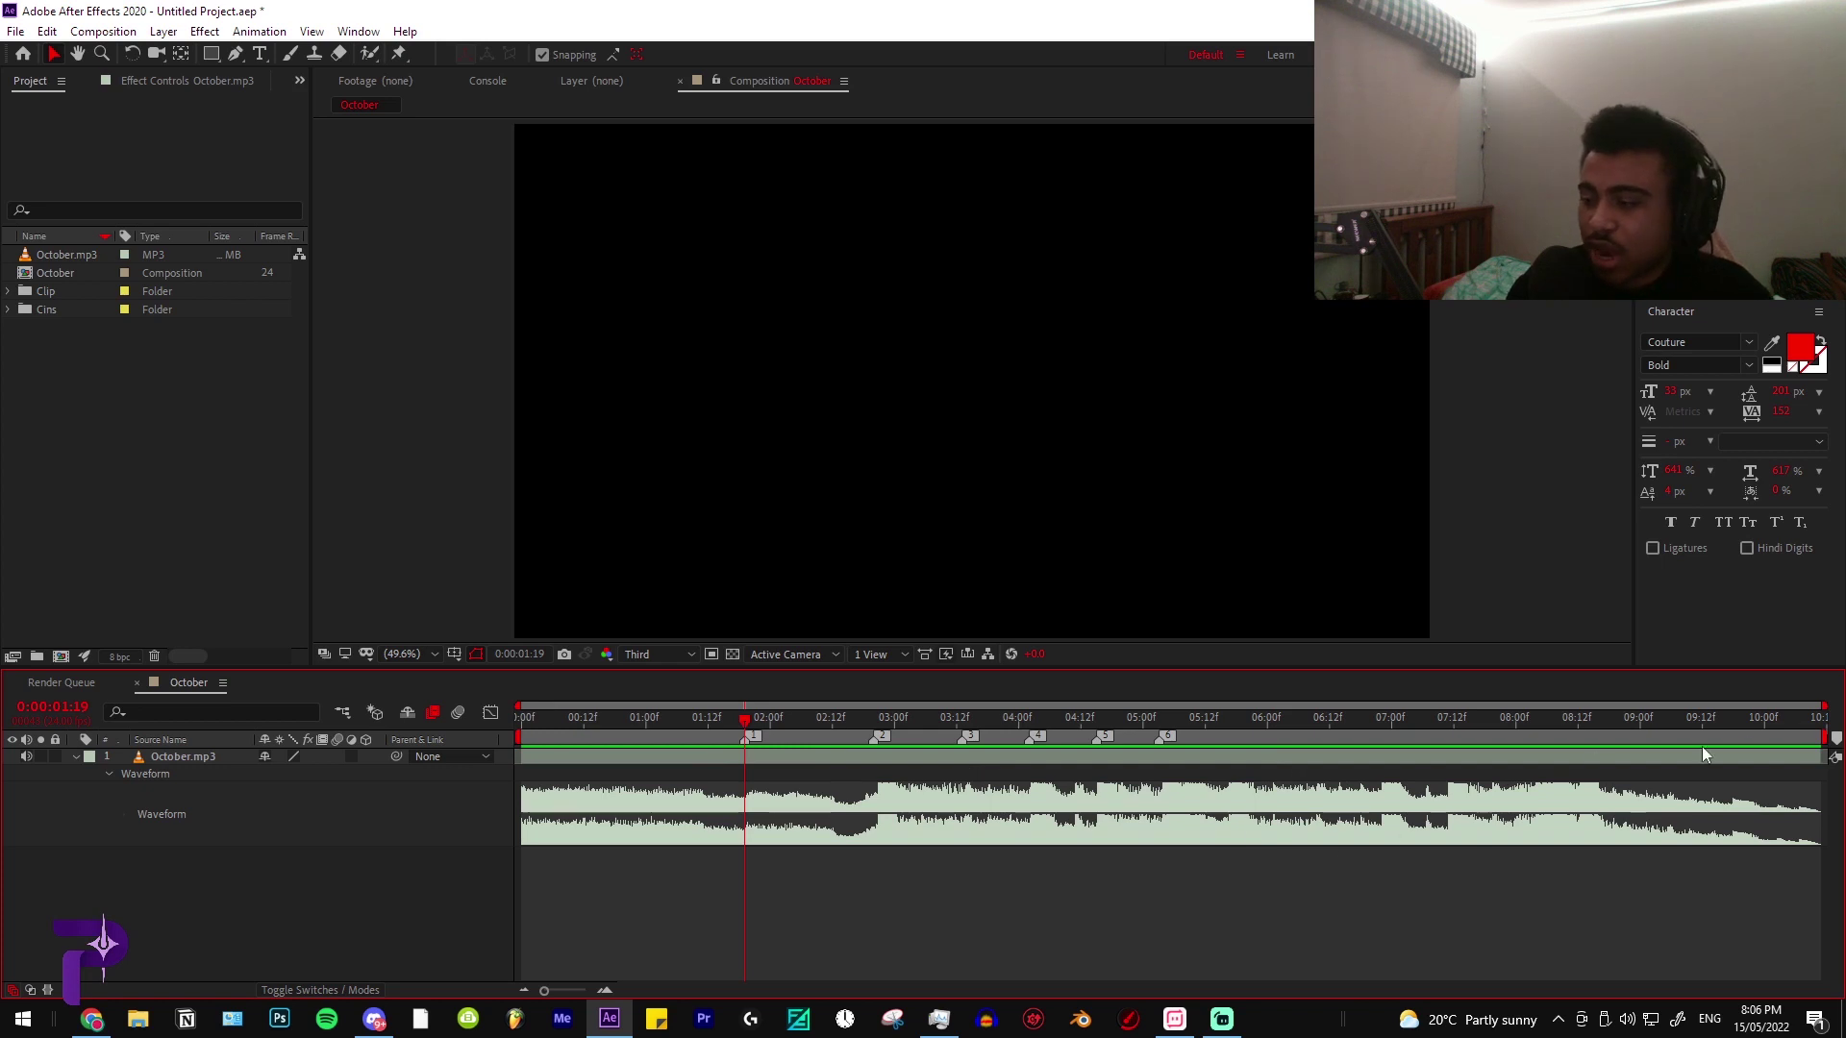
drag(1535, 736, 867, 741)
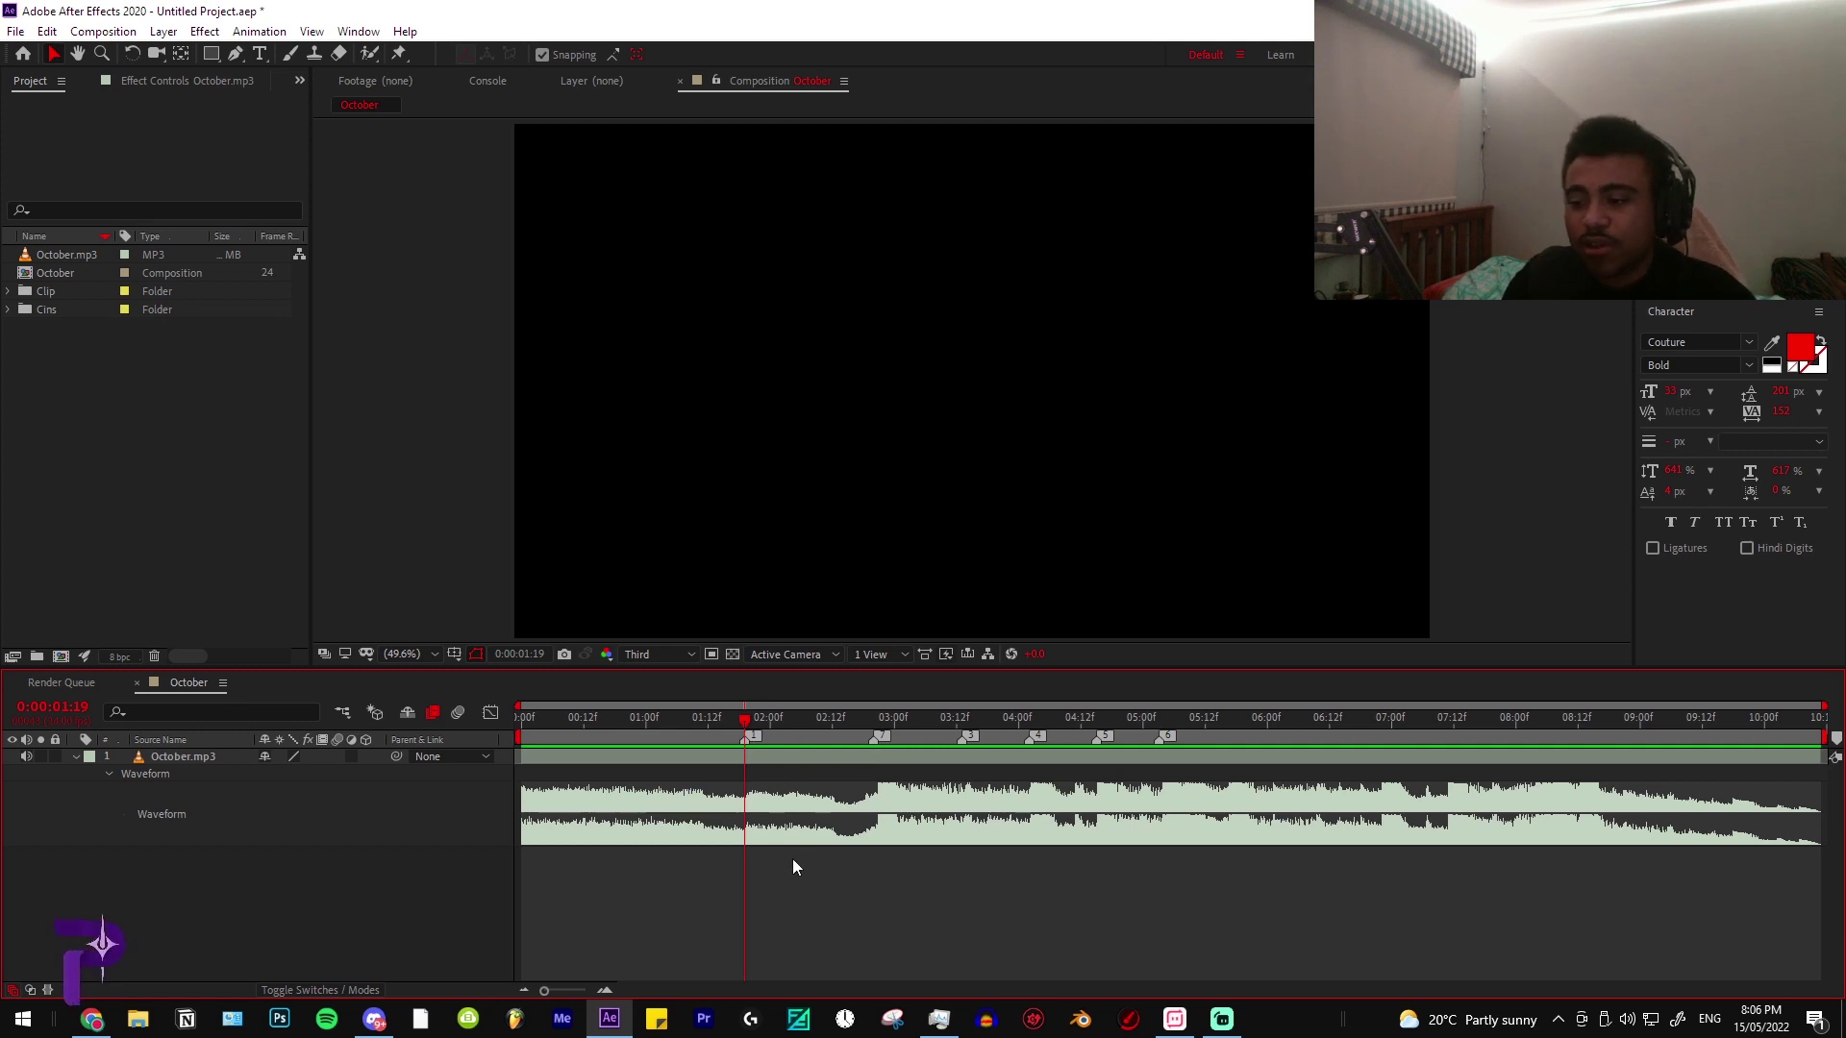
Add the video from the Clip folder to the timeline above October.mp3 and align its start with the composition start
click(7, 292)
click(75, 310)
drag(75, 313, 826, 763)
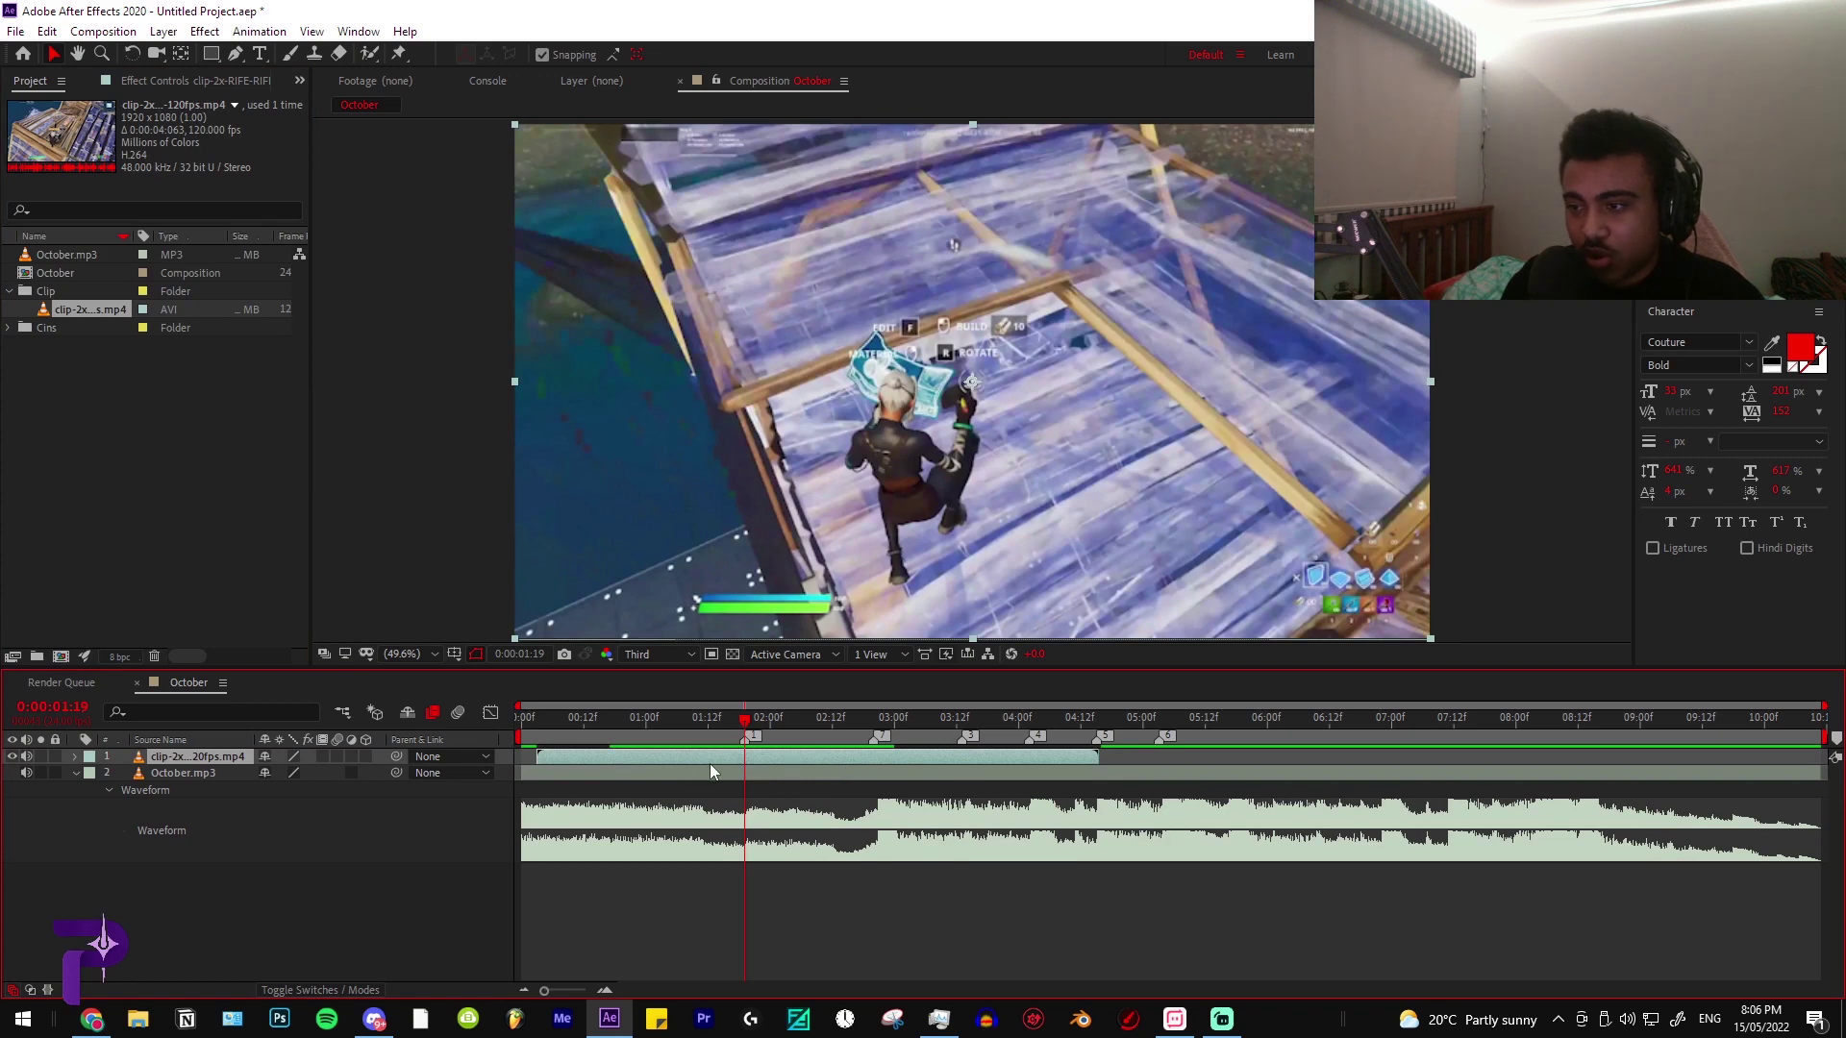
drag(709, 763, 694, 764)
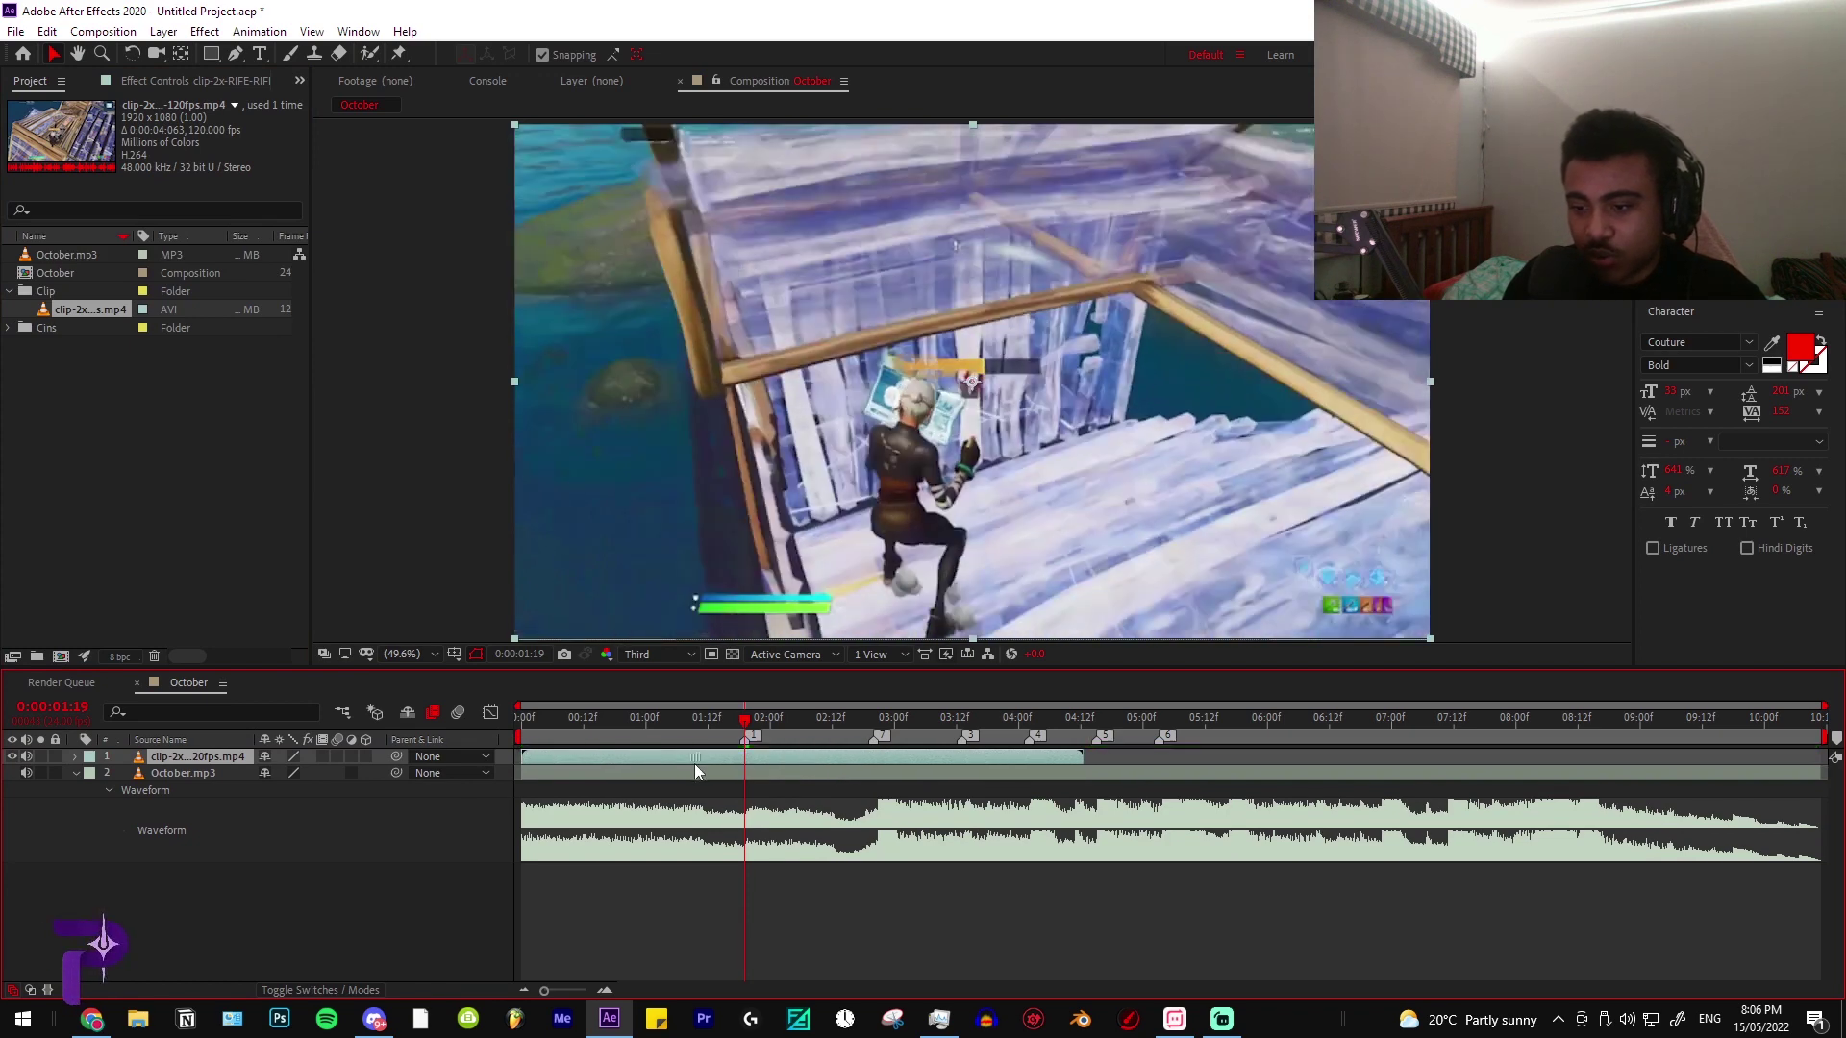
Slide the video layer about half a second earlier and play the composition from the start to check the sync
drag(567, 725, 485, 709)
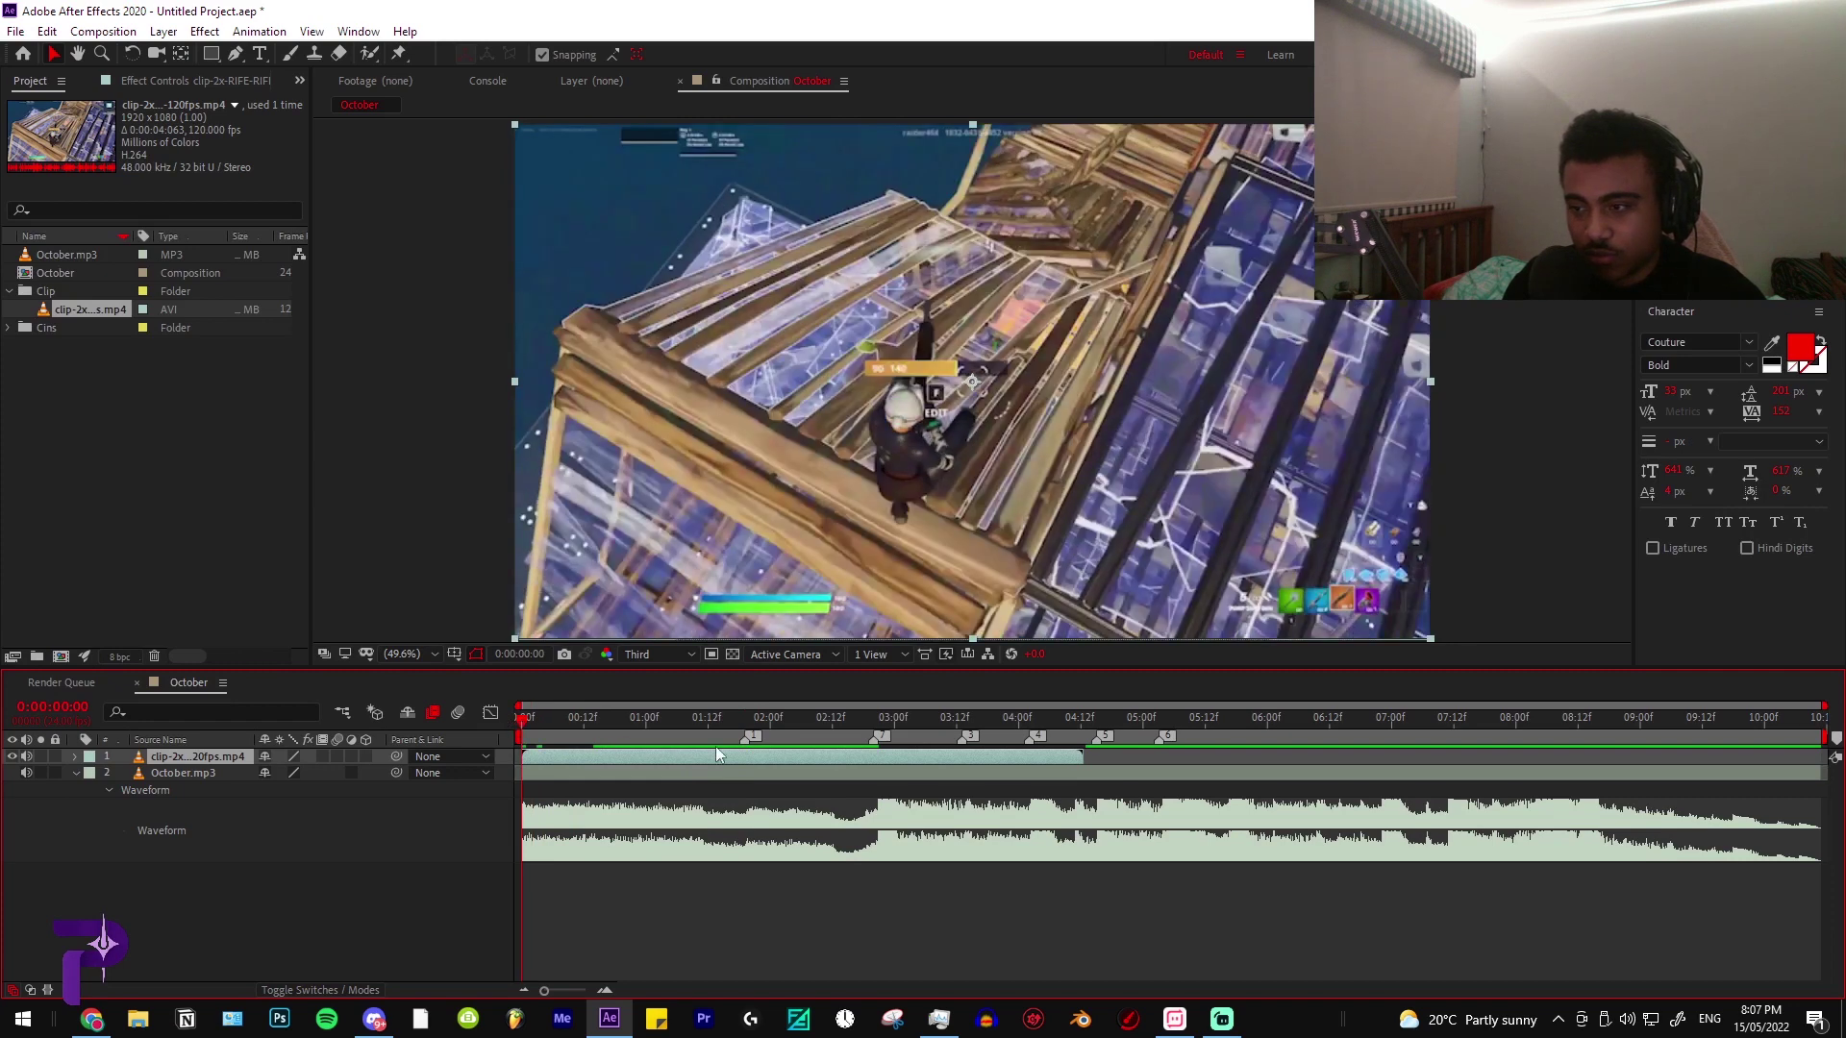
drag(672, 756, 609, 754)
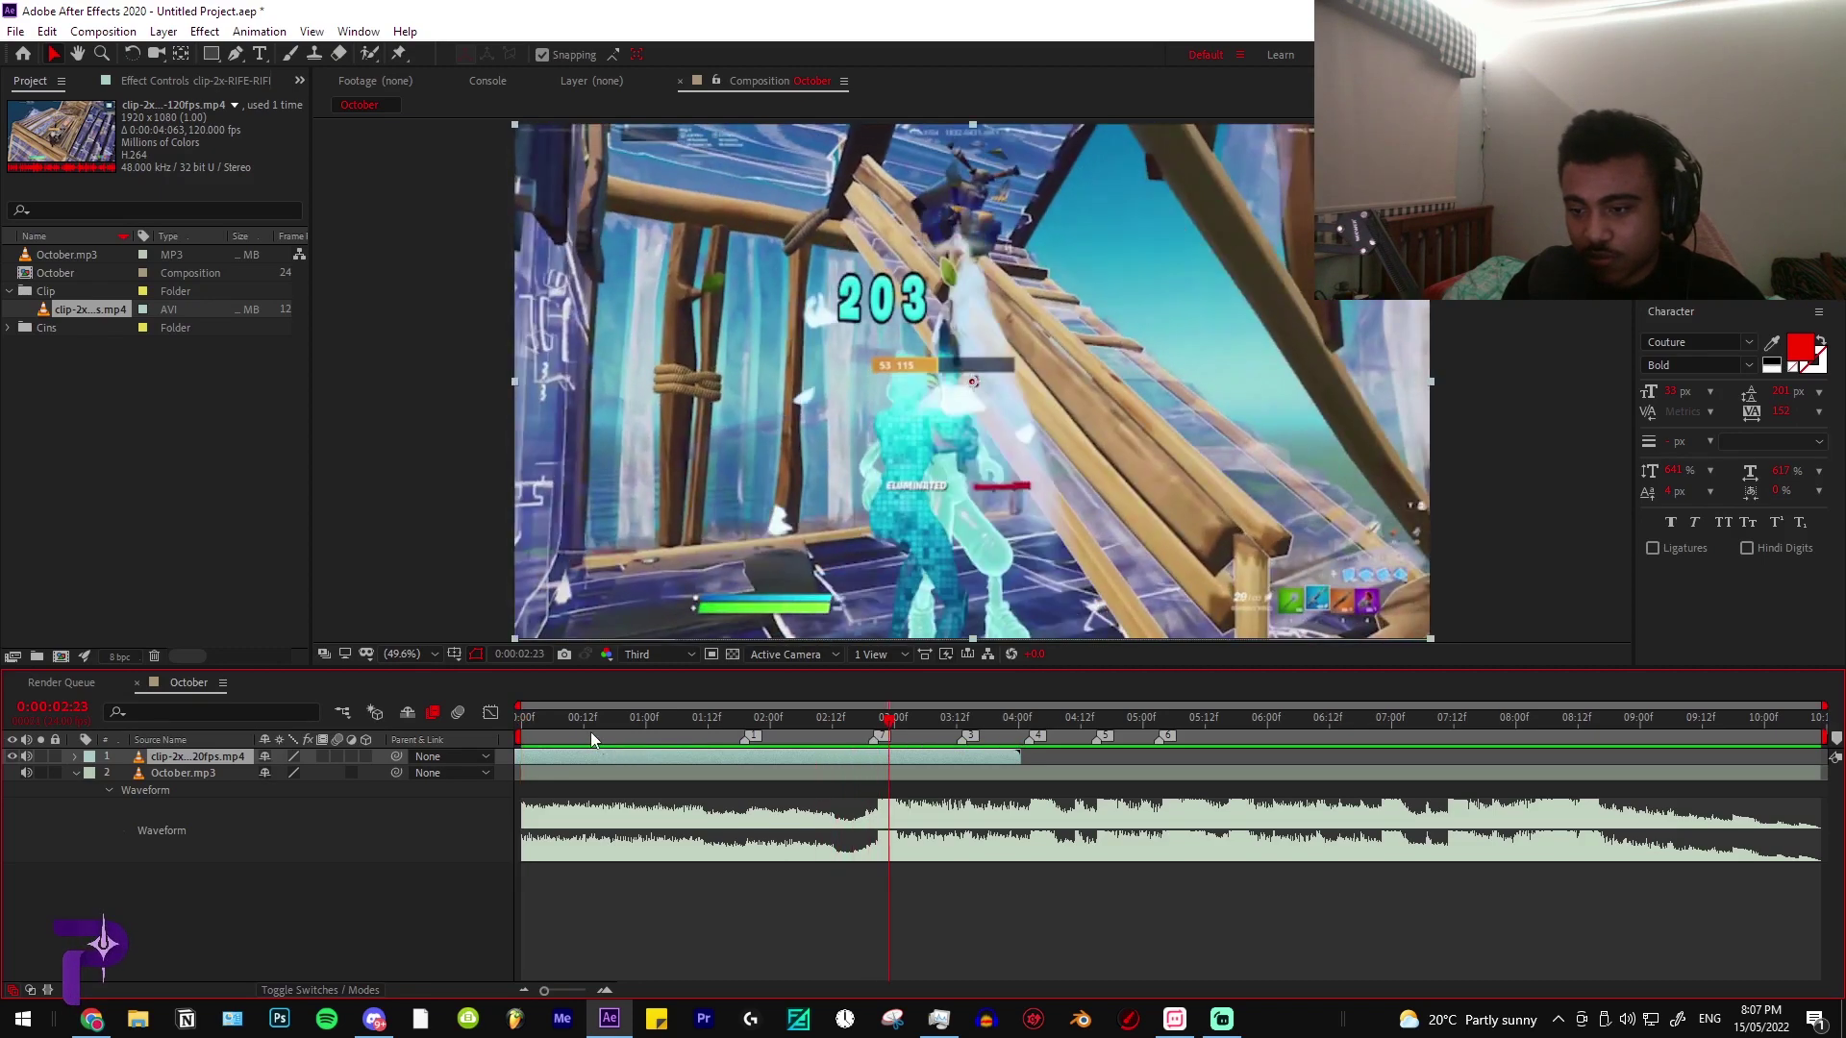
key(space)
key(space)
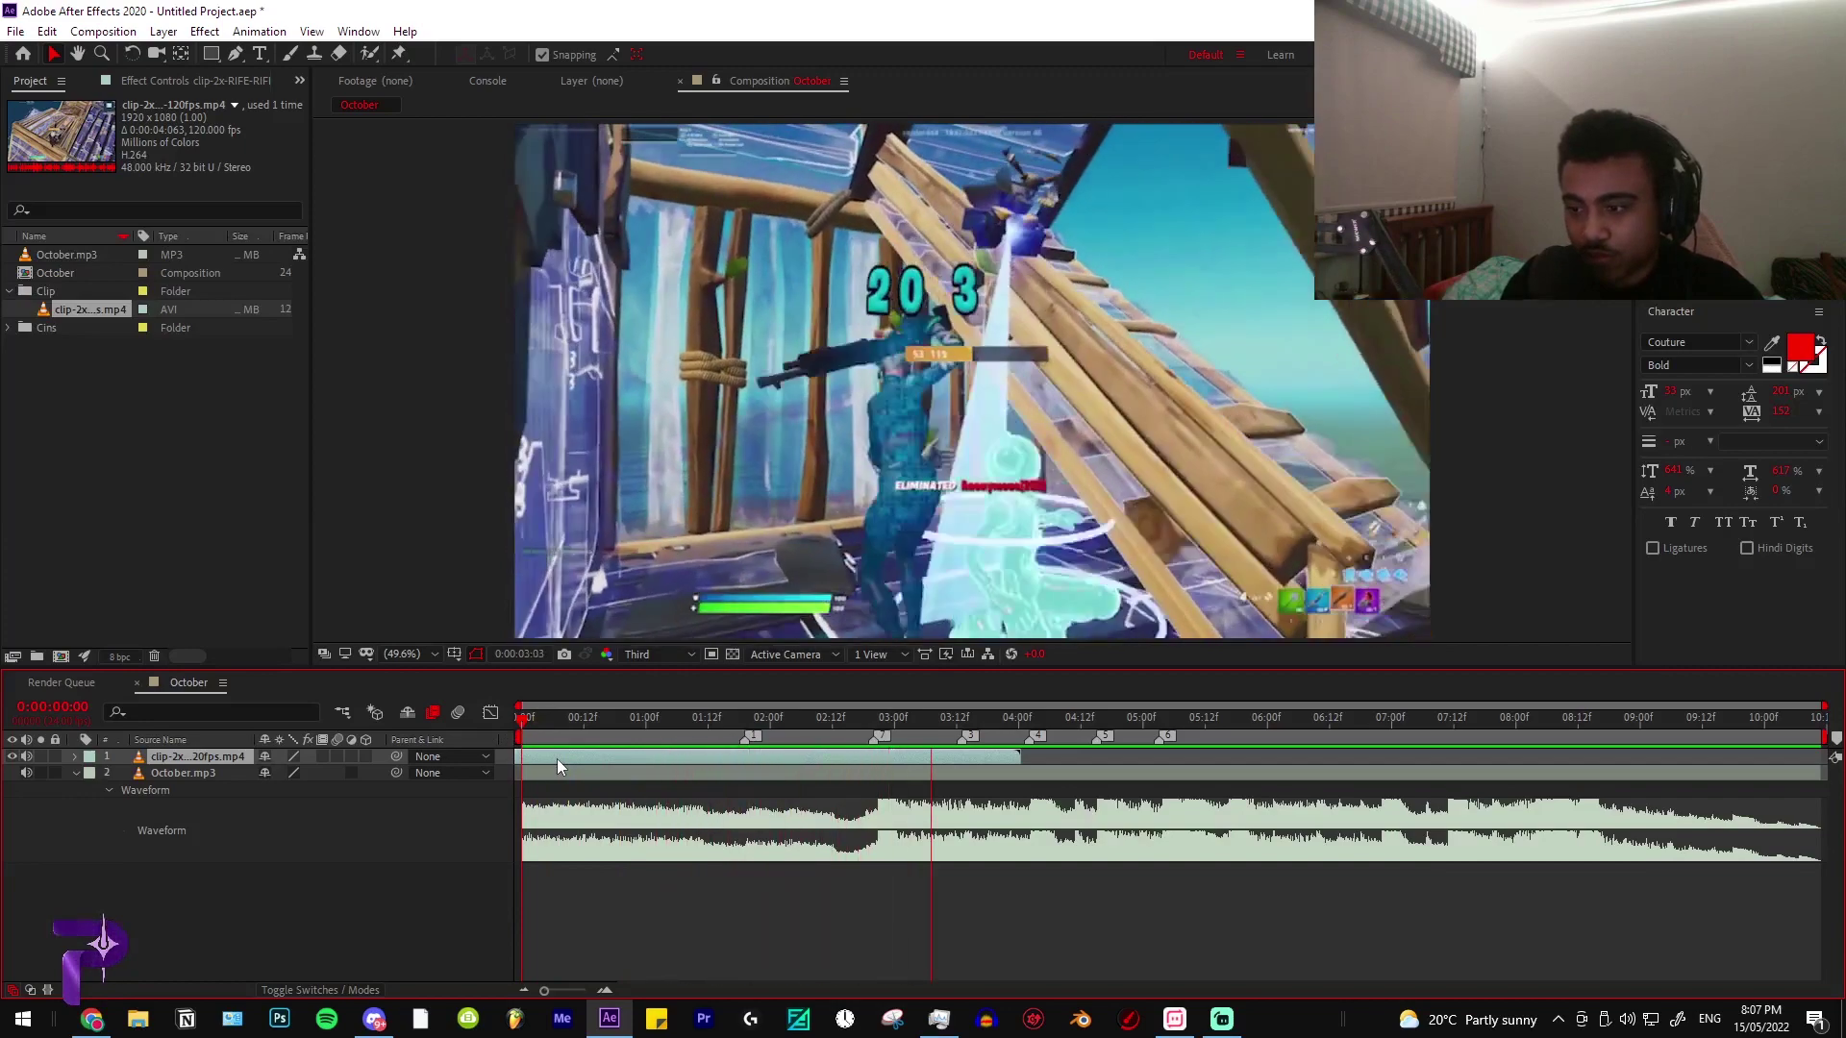
key(space)
Slide the video layer slightly earlier again to sync its action with the first marker at 0:00:01:19
key(equal)
drag(677, 730, 703, 757)
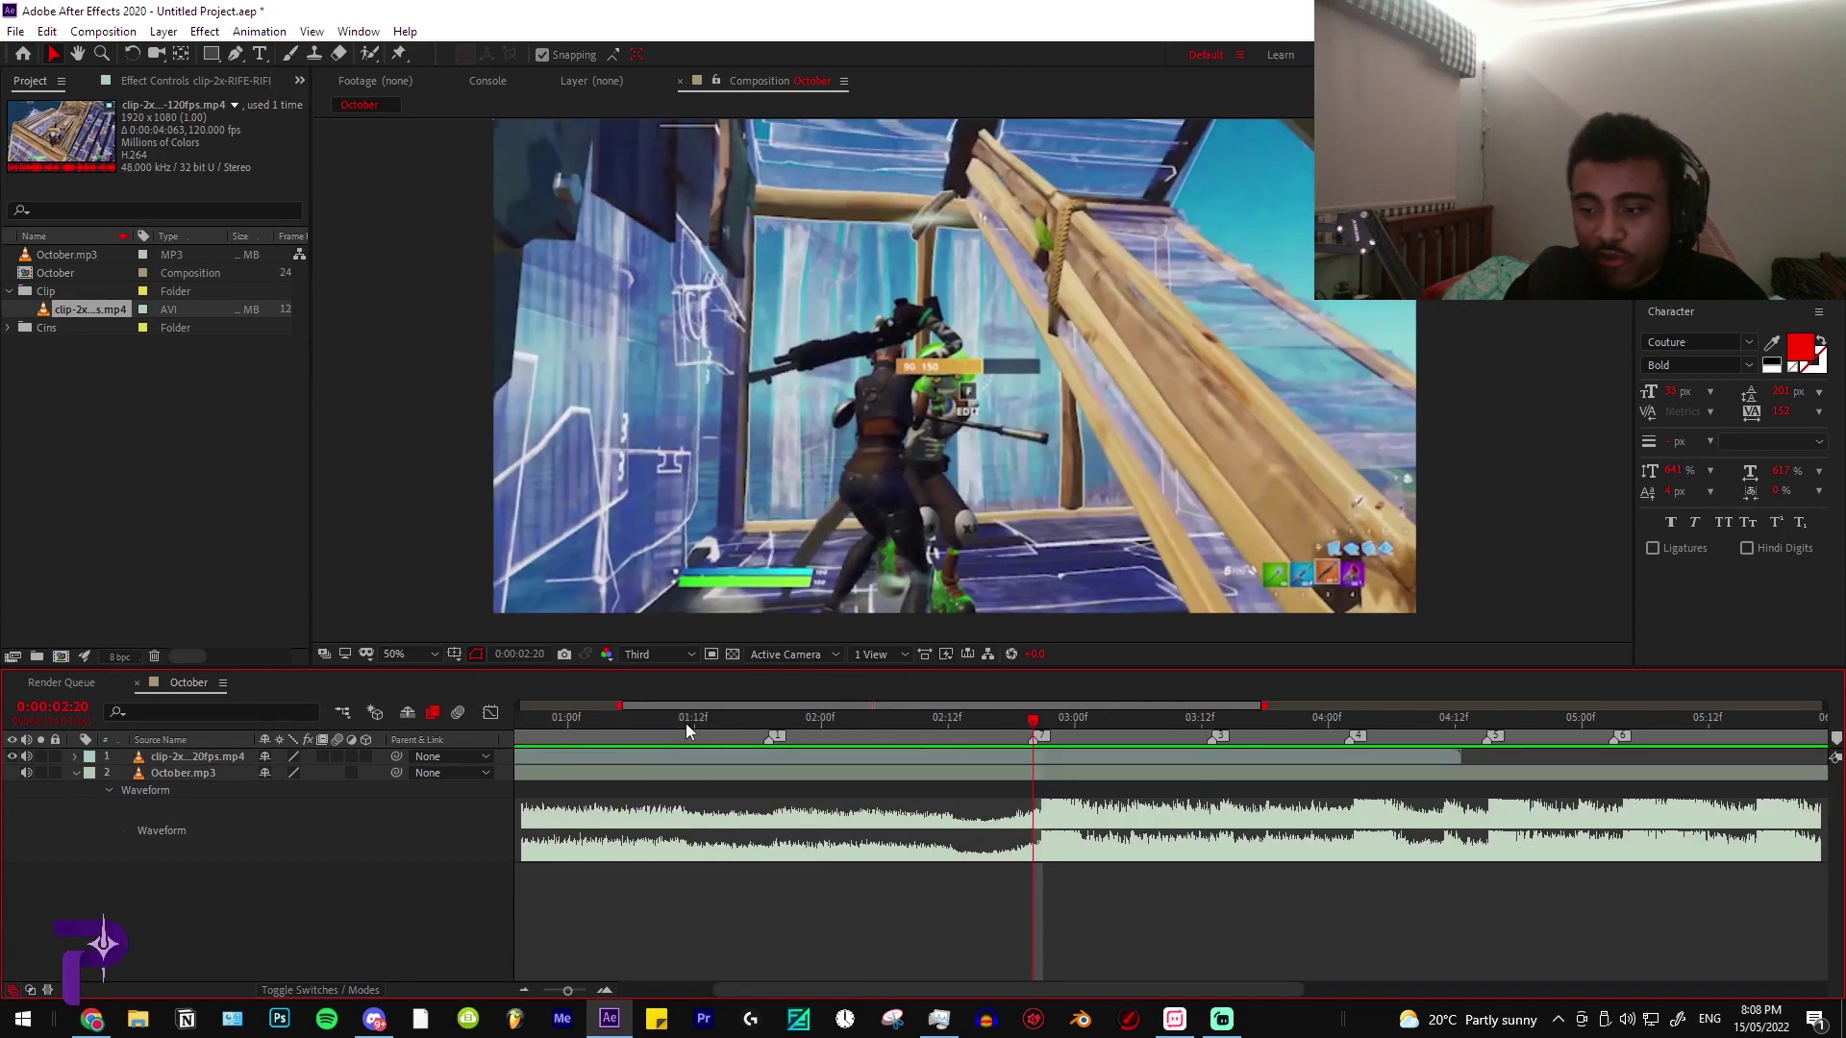
drag(686, 723, 774, 750)
drag(1071, 755, 850, 758)
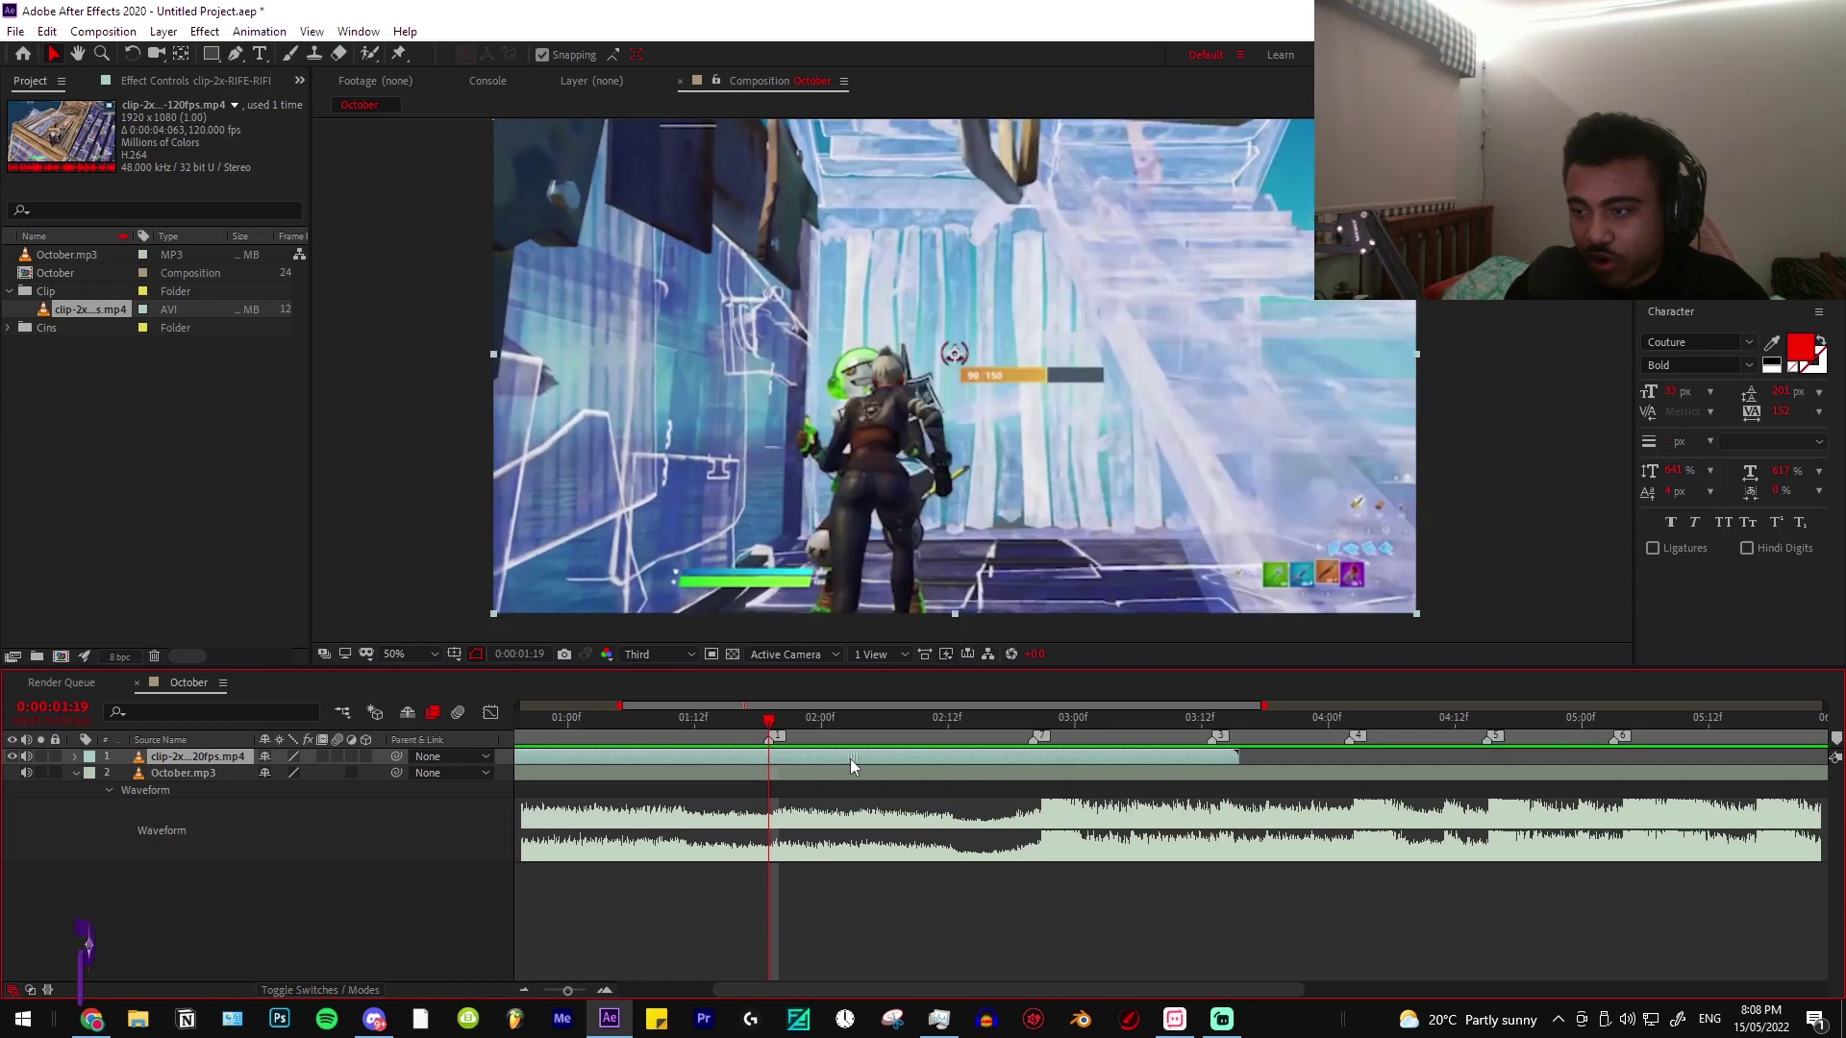
scroll(846, 764, down, 2)
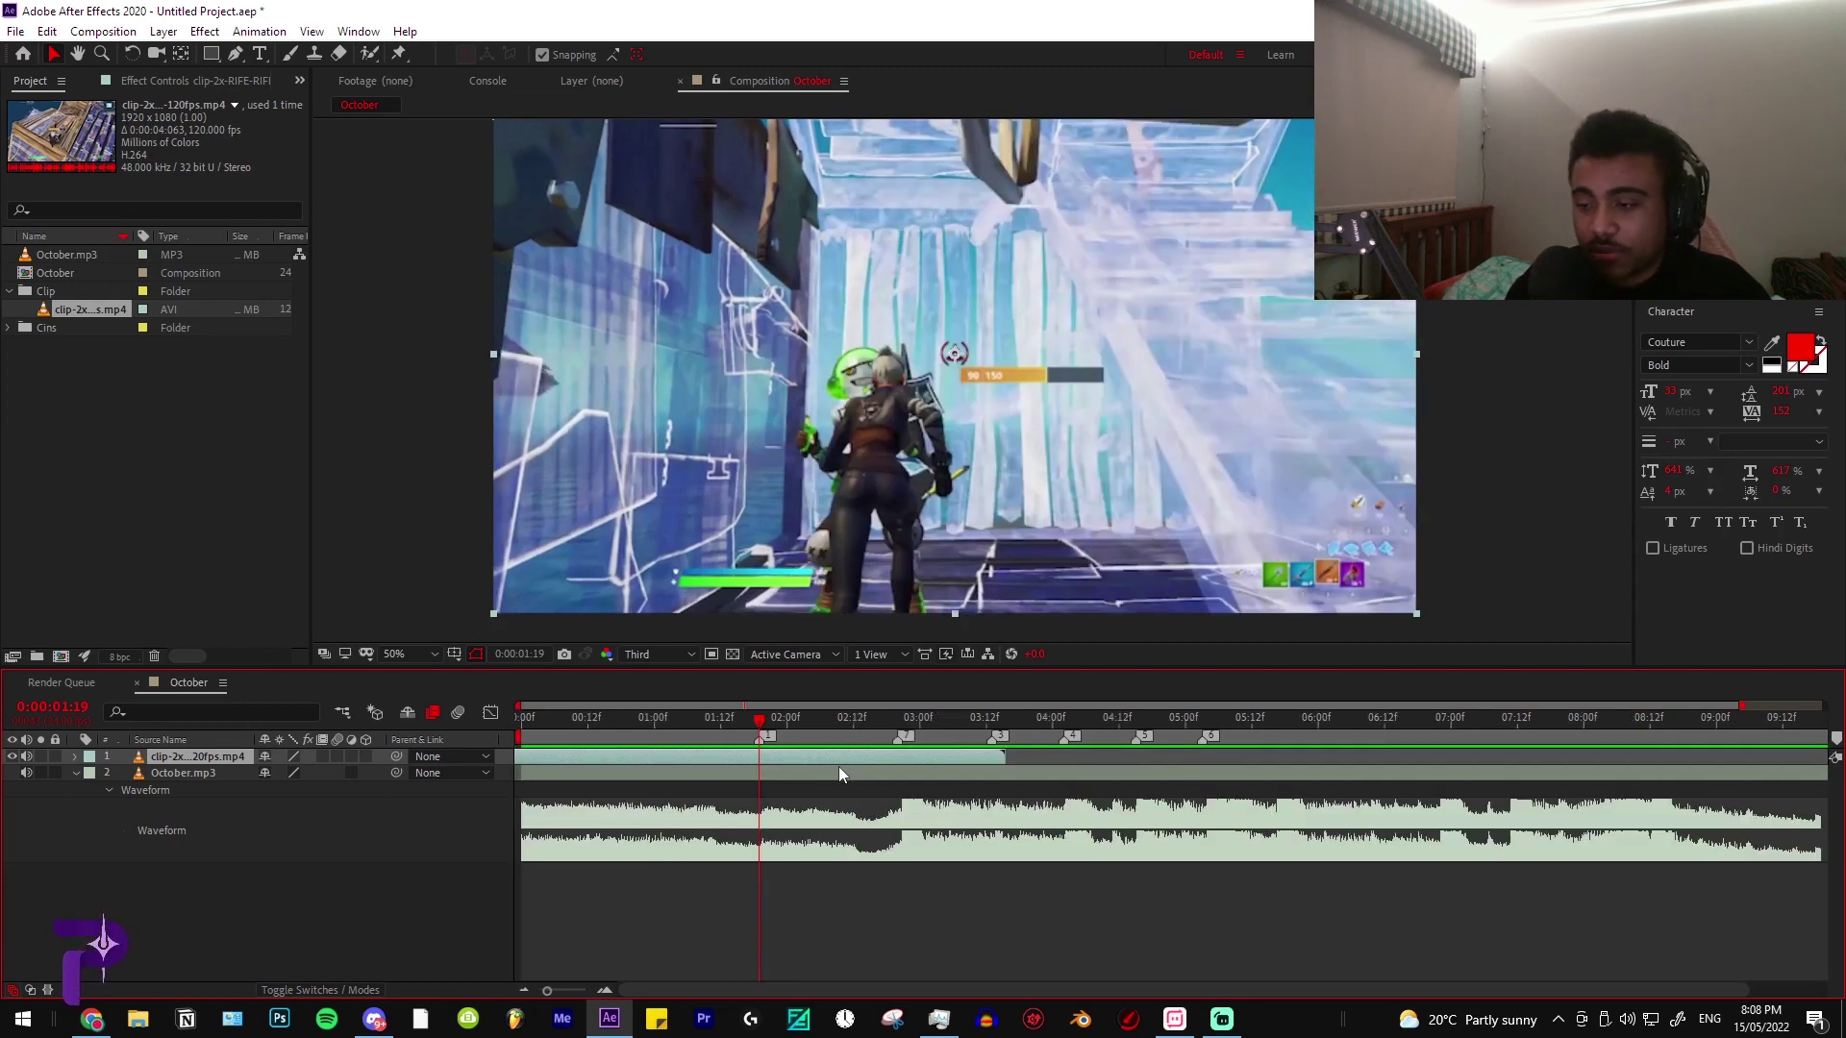
drag(769, 719, 757, 760)
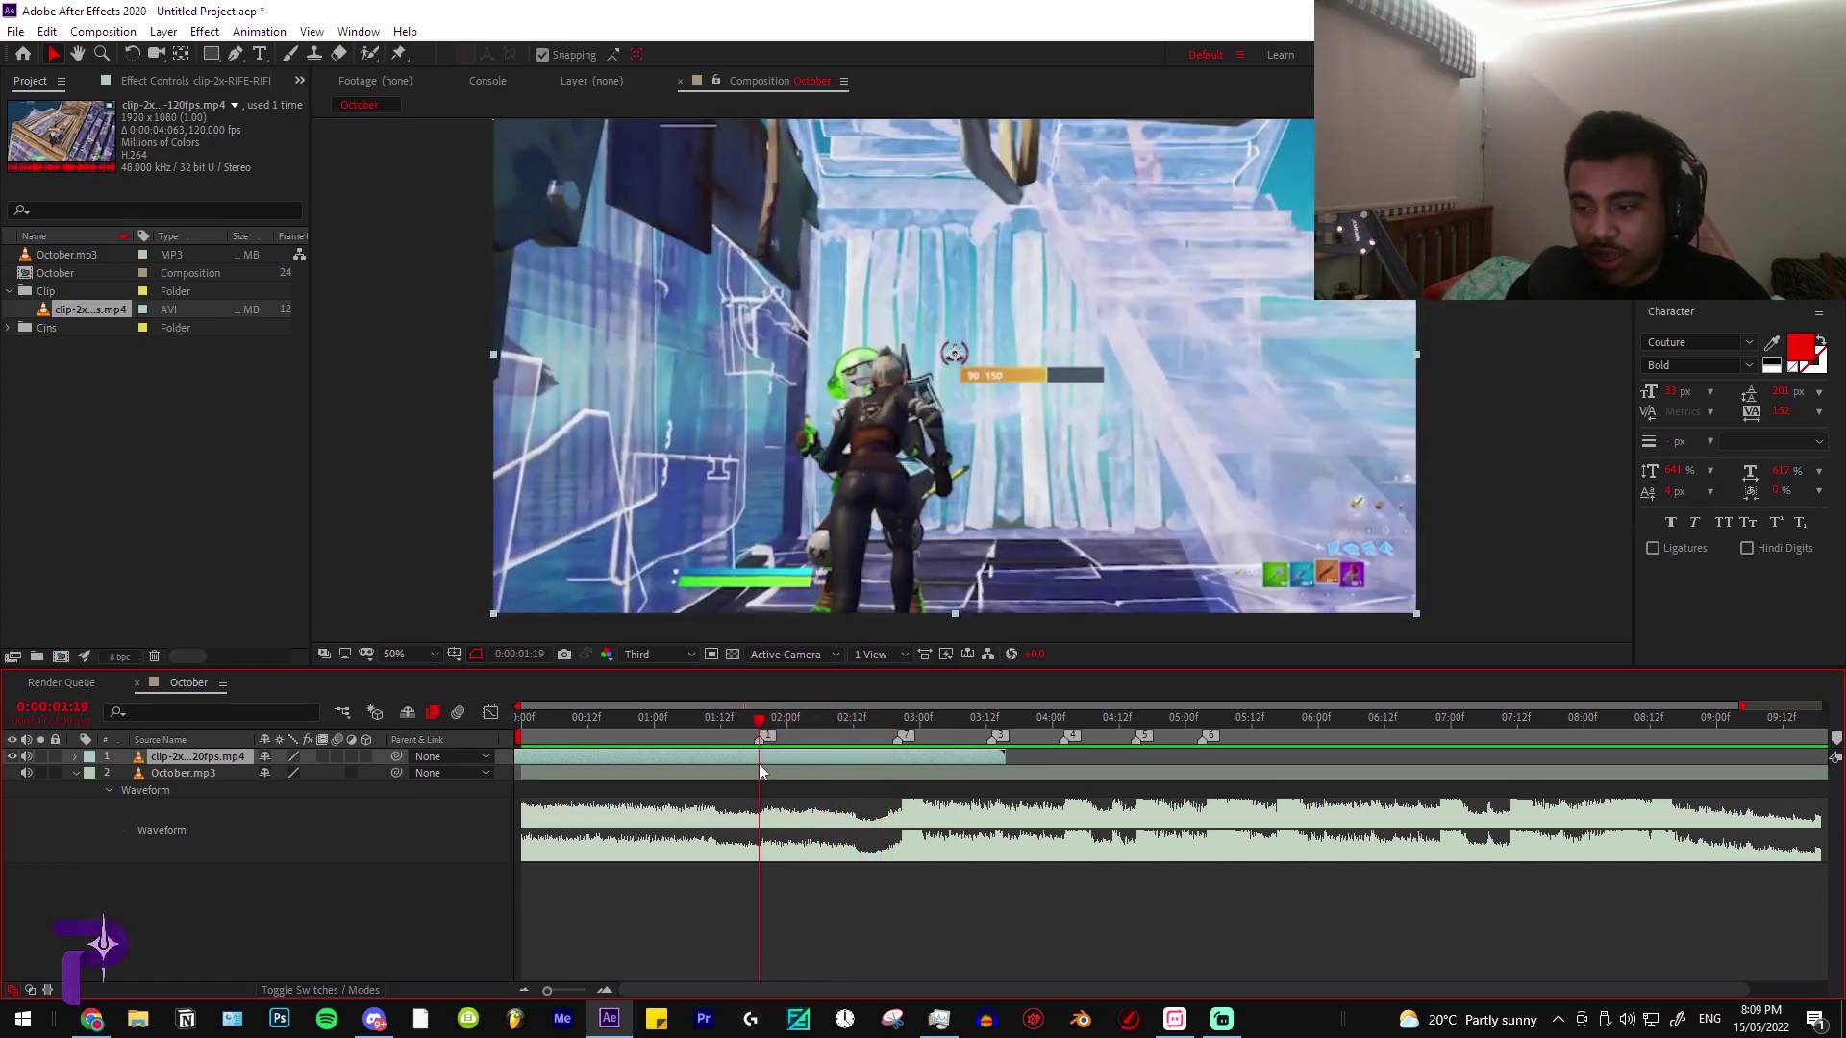
Play the composition from the start to check the clip's timing against the beat markers
drag(757, 721, 513, 732)
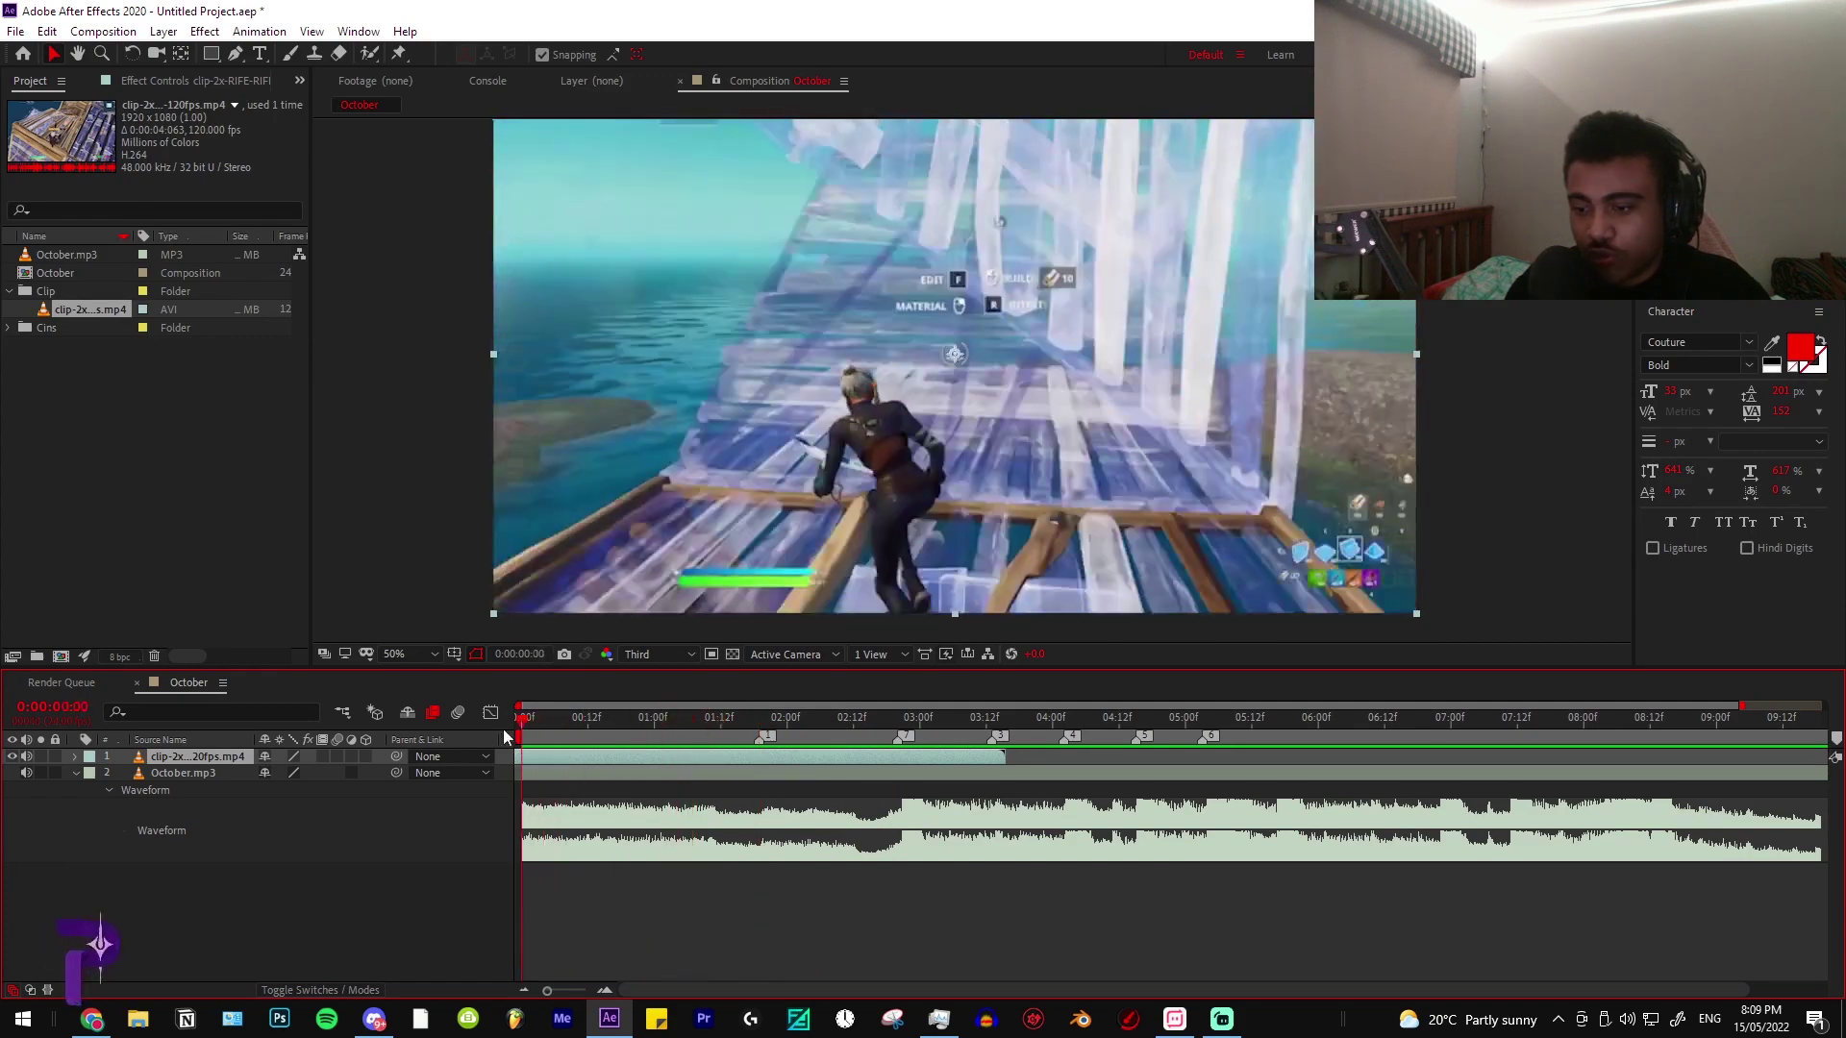
key(space)
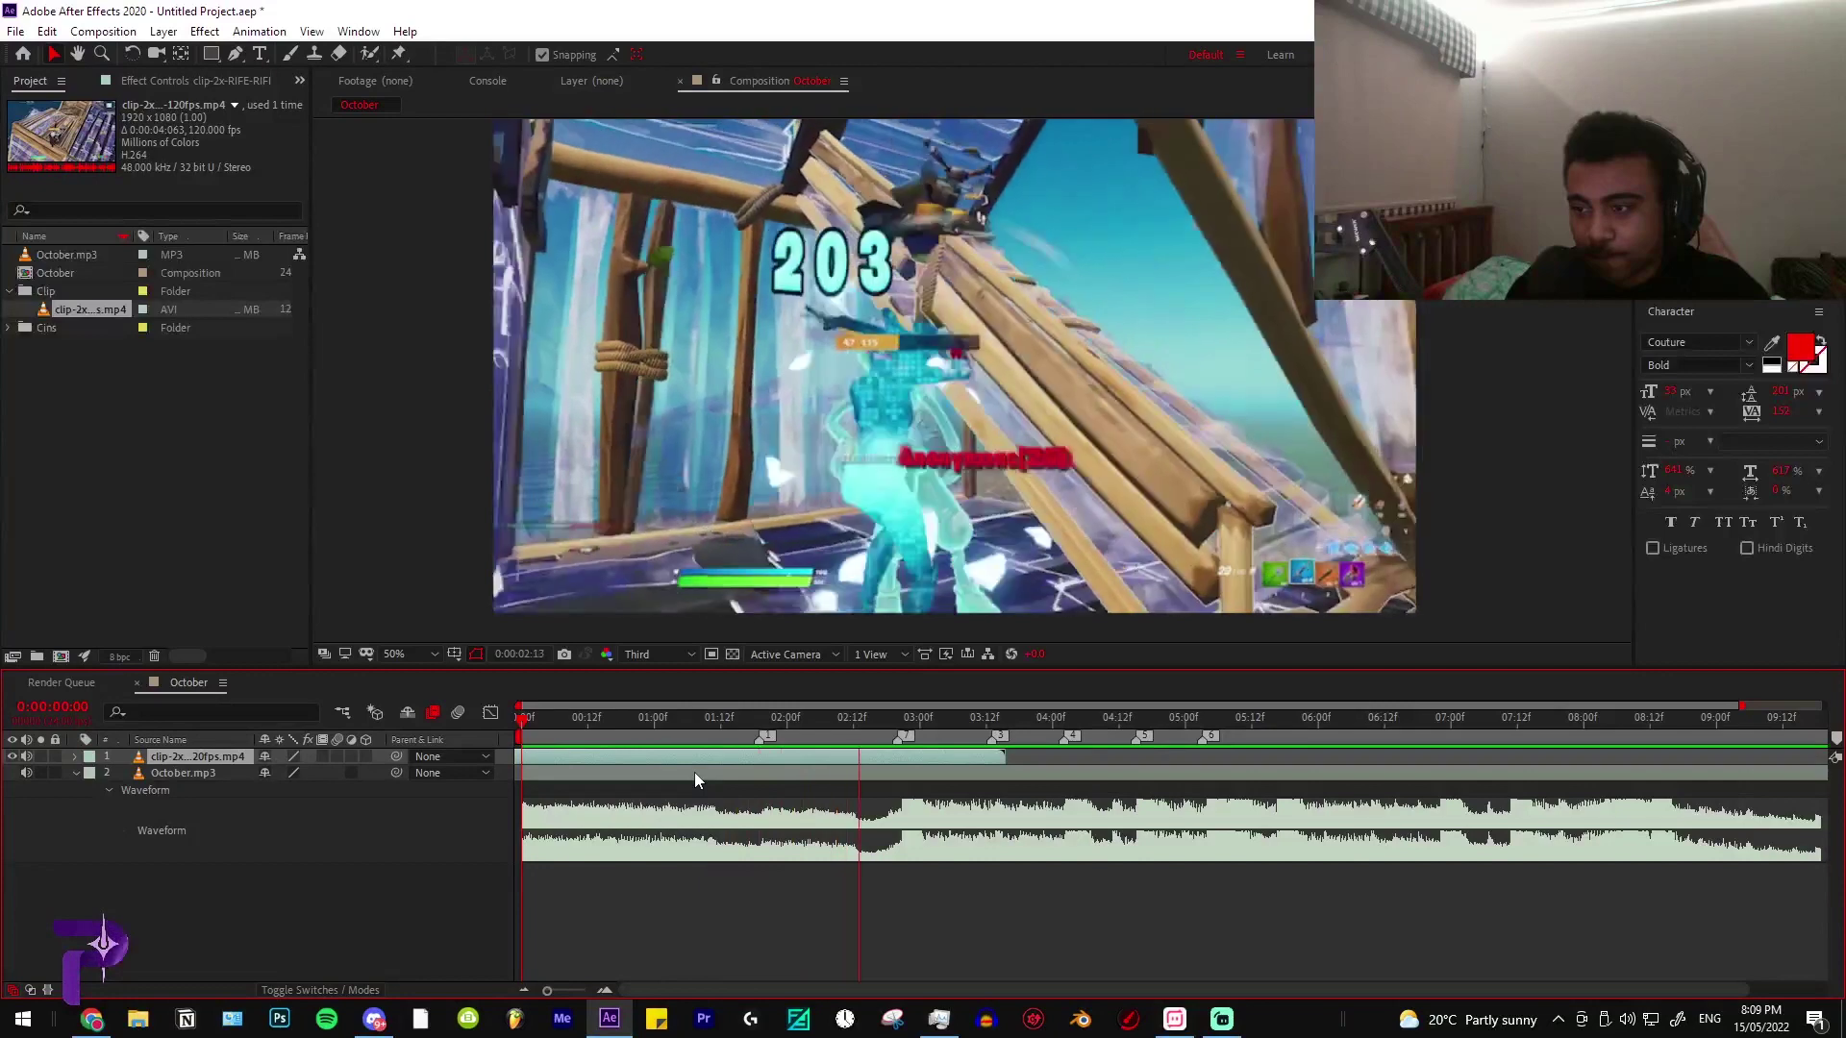
key(space)
Split the video layer at the first marker, 0:00:01:19, and enable time remapping on its second part
drag(899, 728, 760, 728)
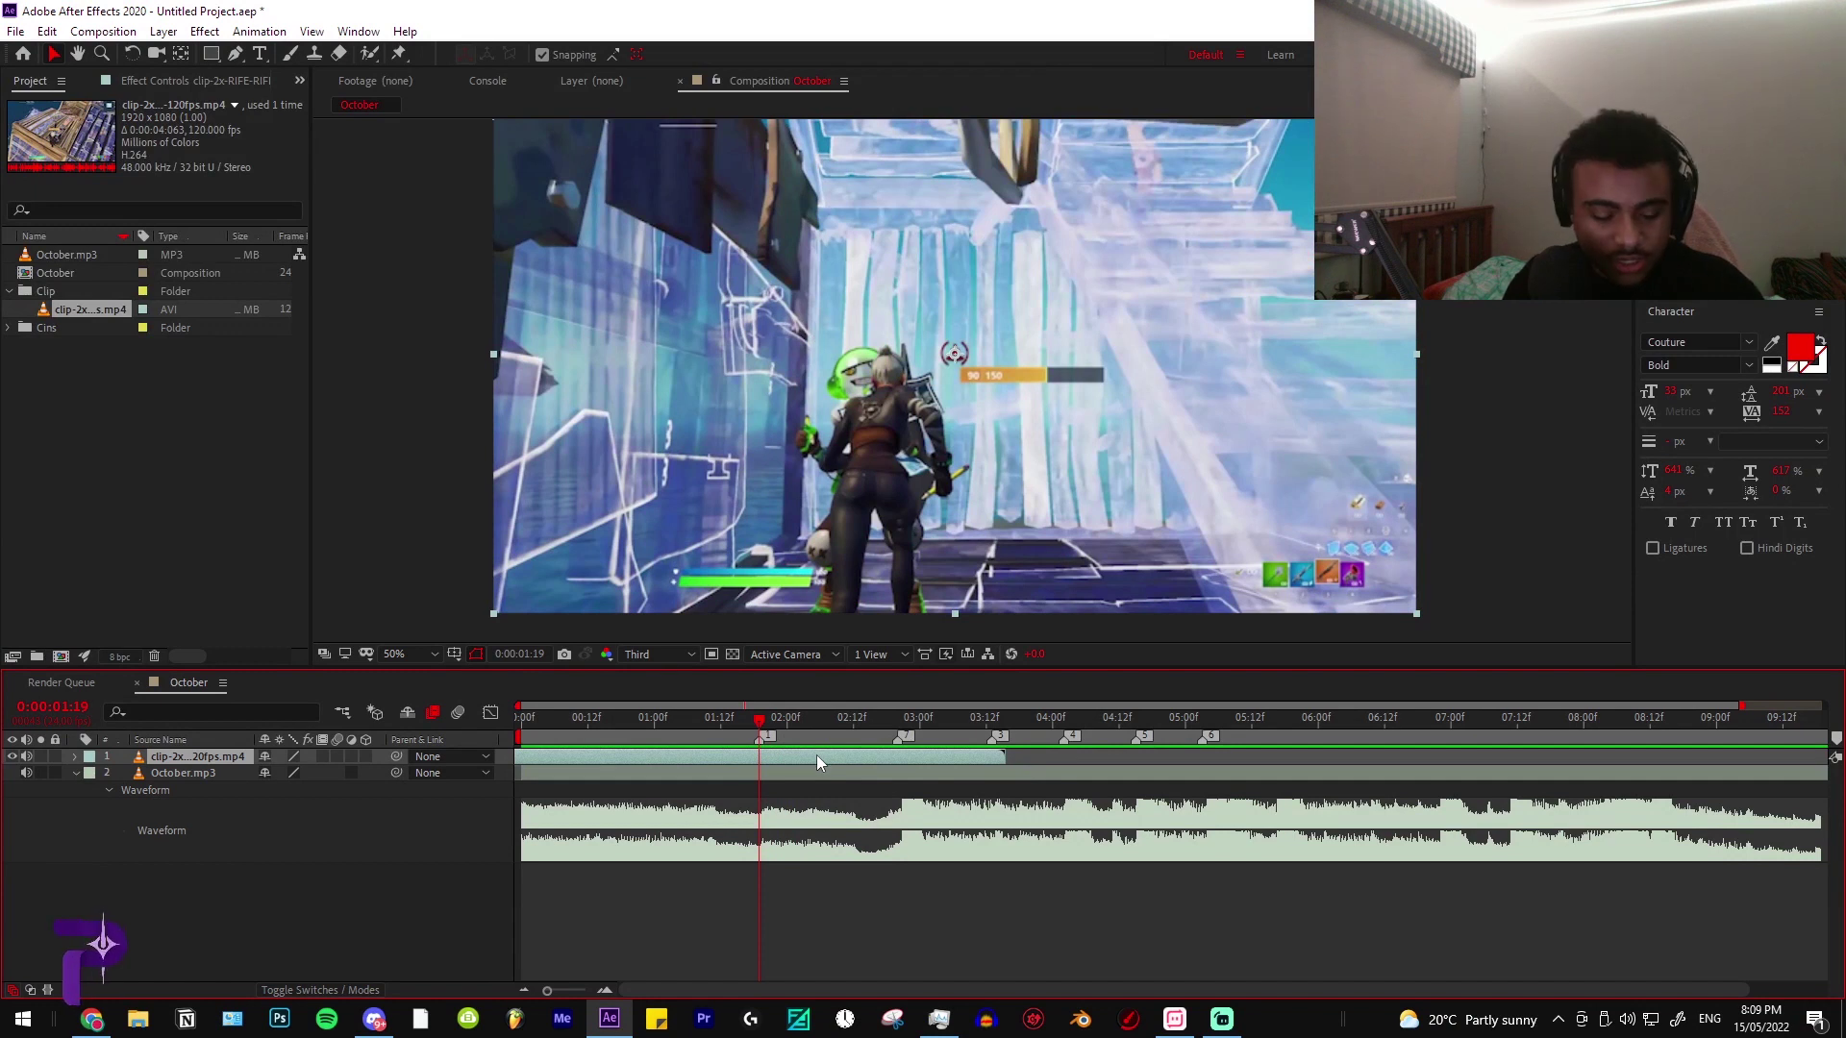
key(ctrl+shift+d)
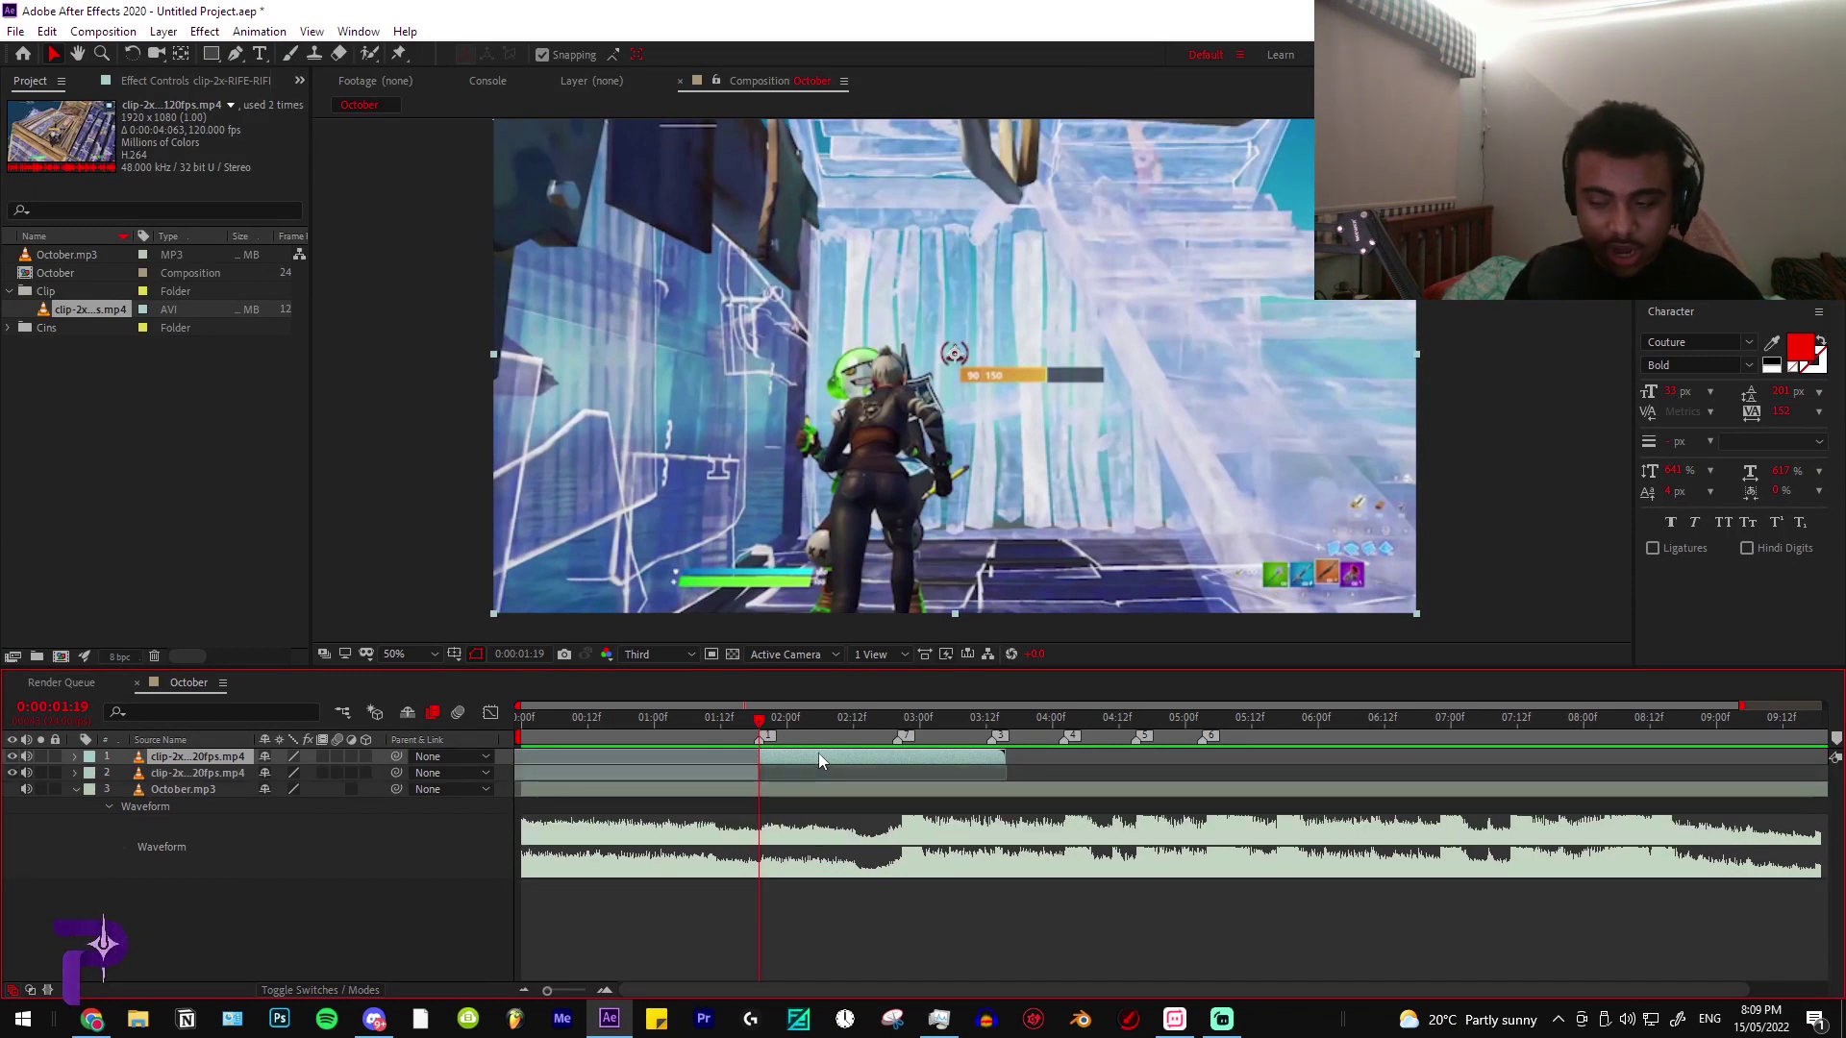
key(ctrl+alt+t)
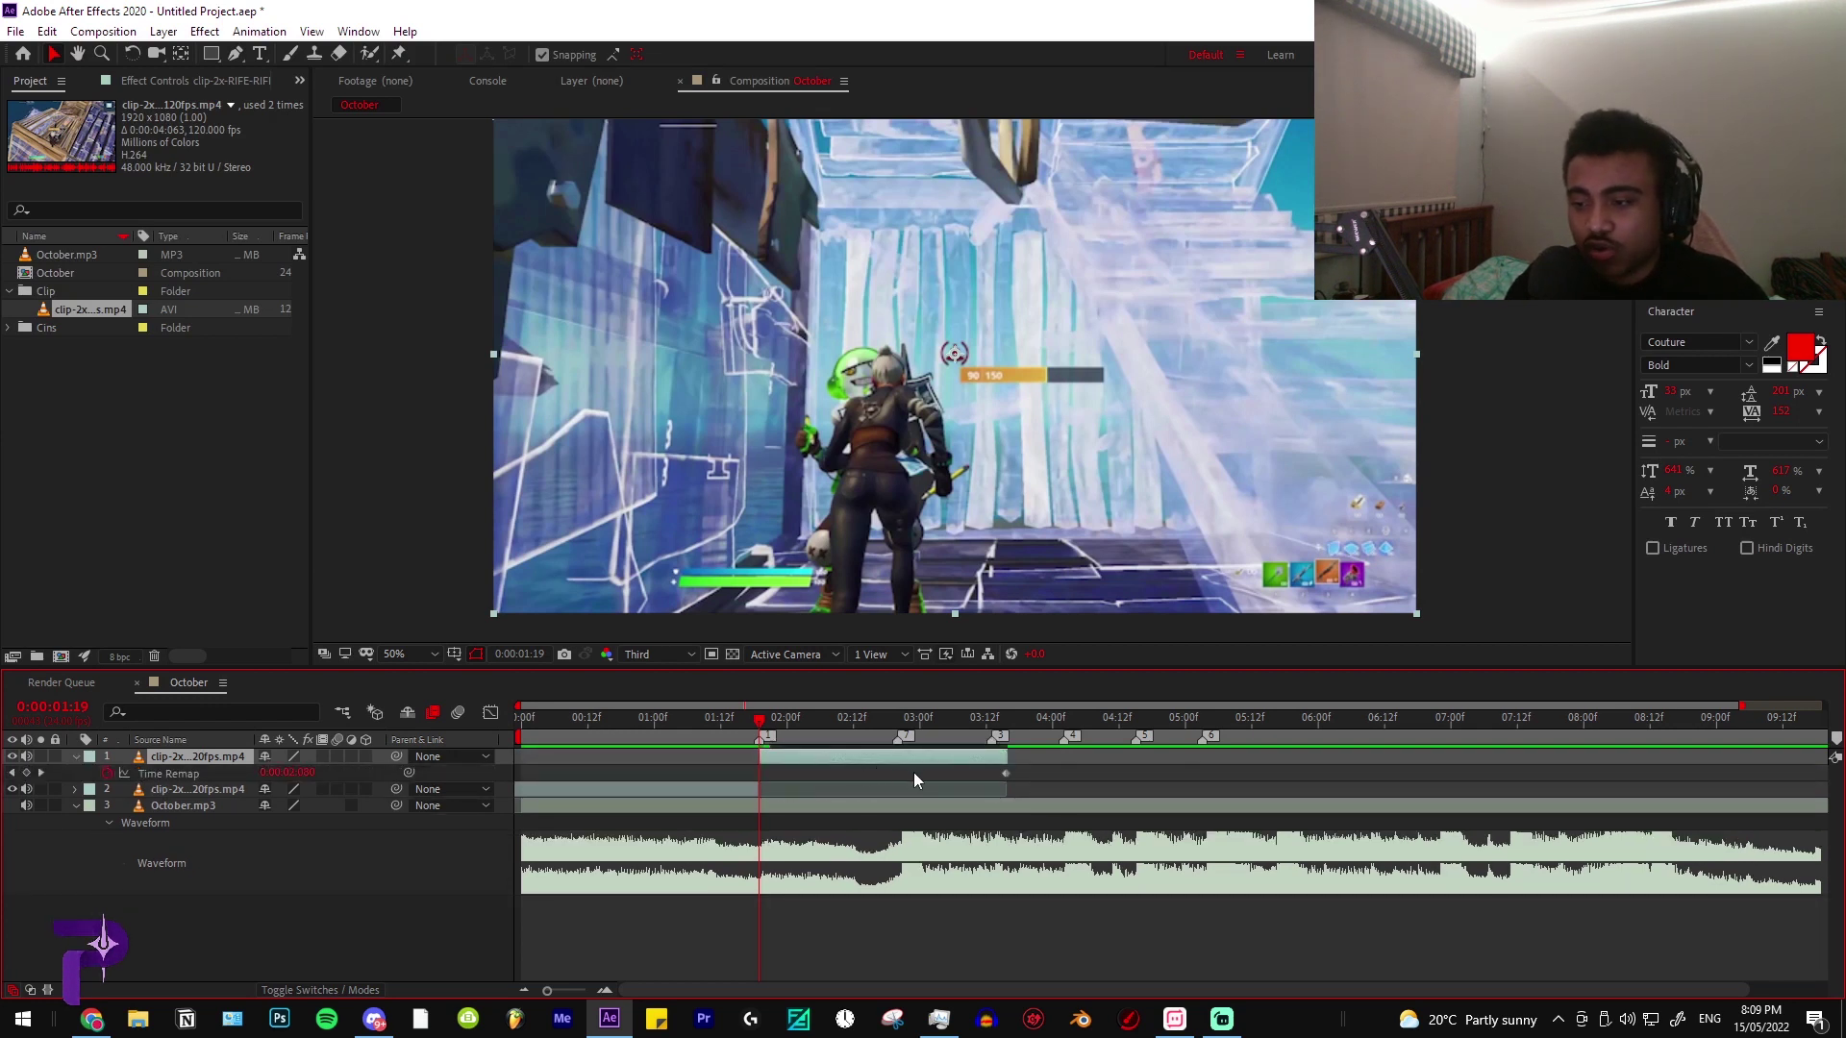
Scrub through the second part of the clip up to the third marker to examine its action
alt+scroll(913, 771, up, 2)
shift+scroll(911, 770, right, 3)
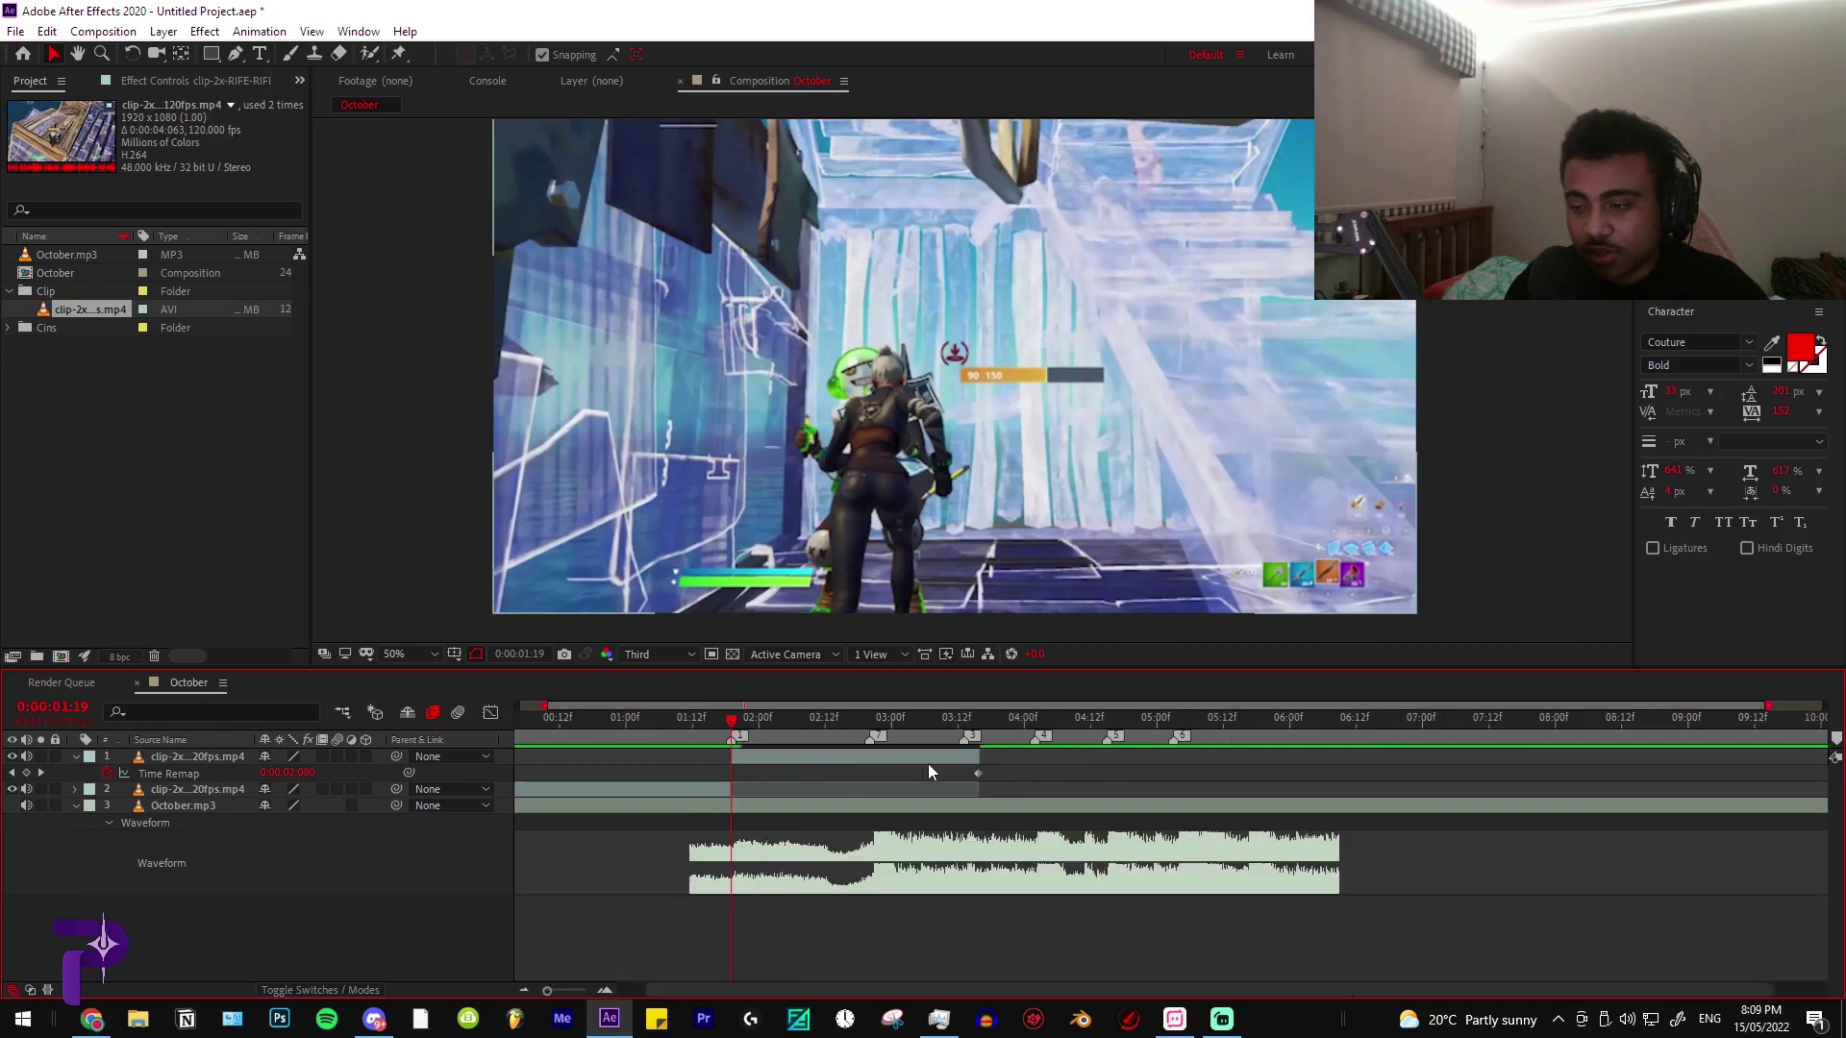
drag(670, 727, 865, 773)
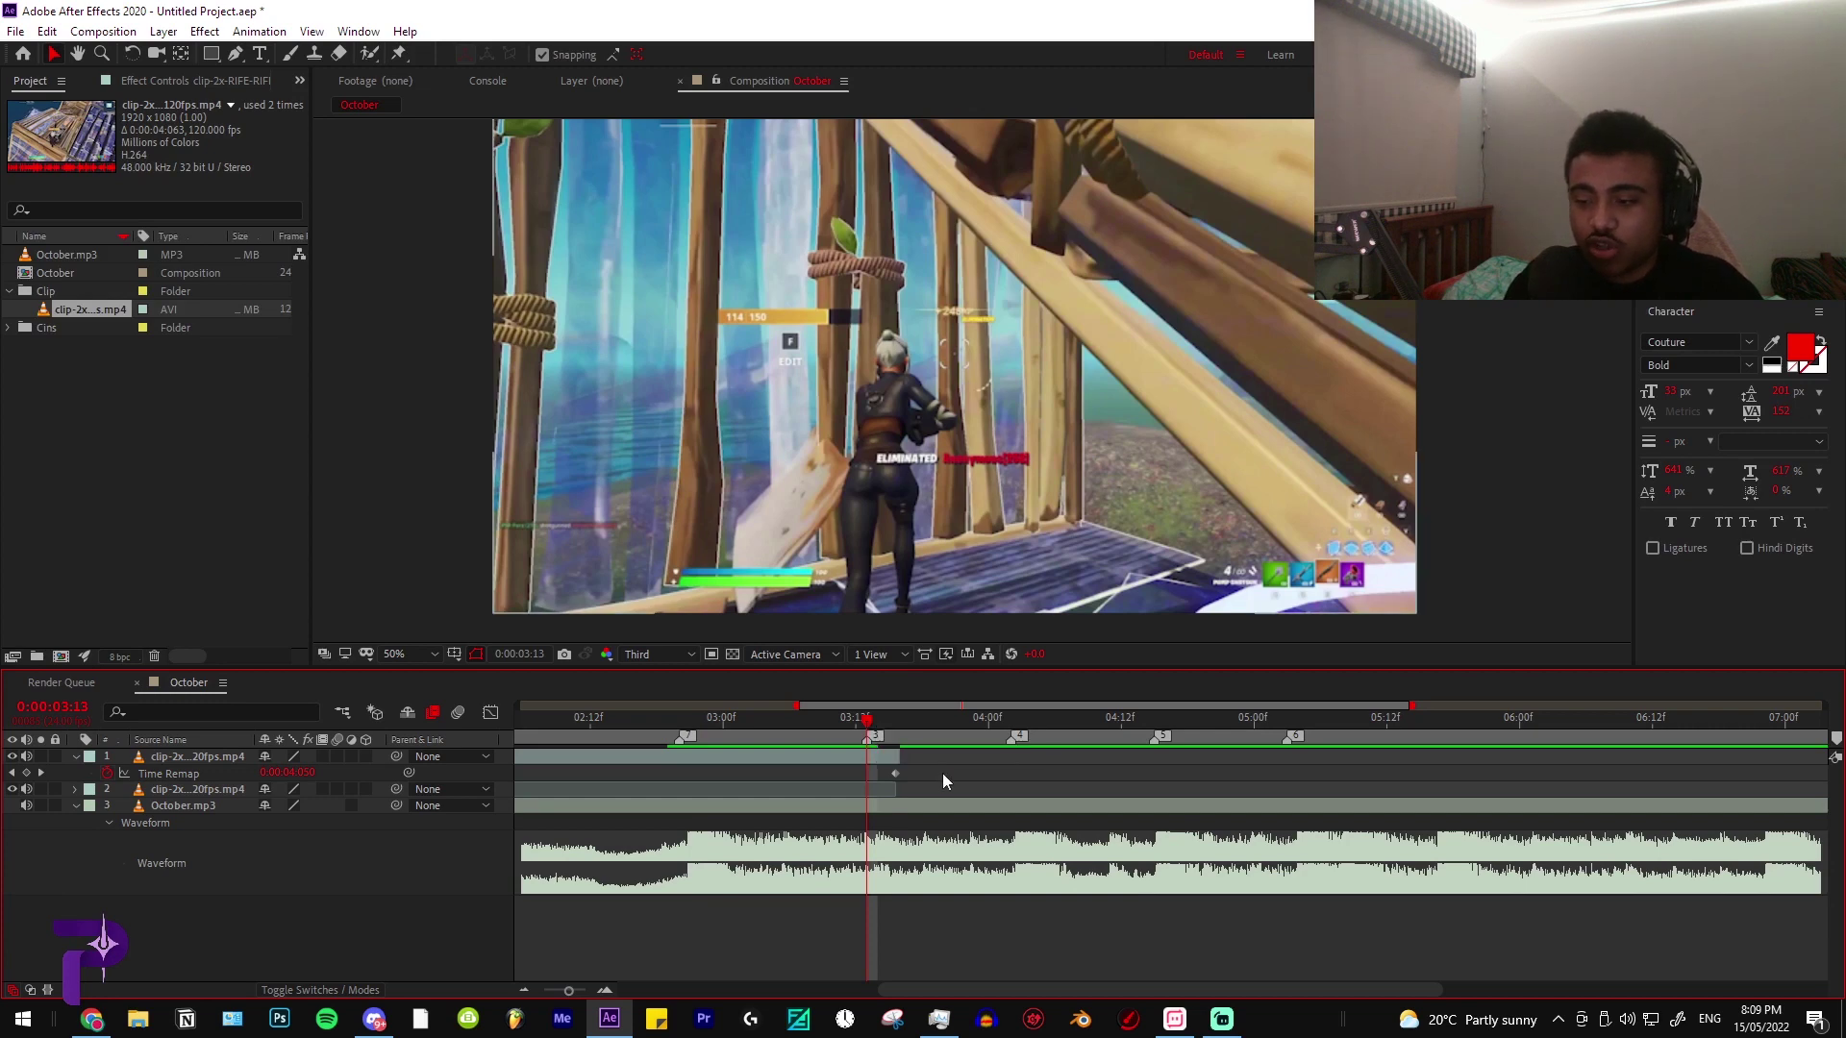
scroll(909, 754, right, 1)
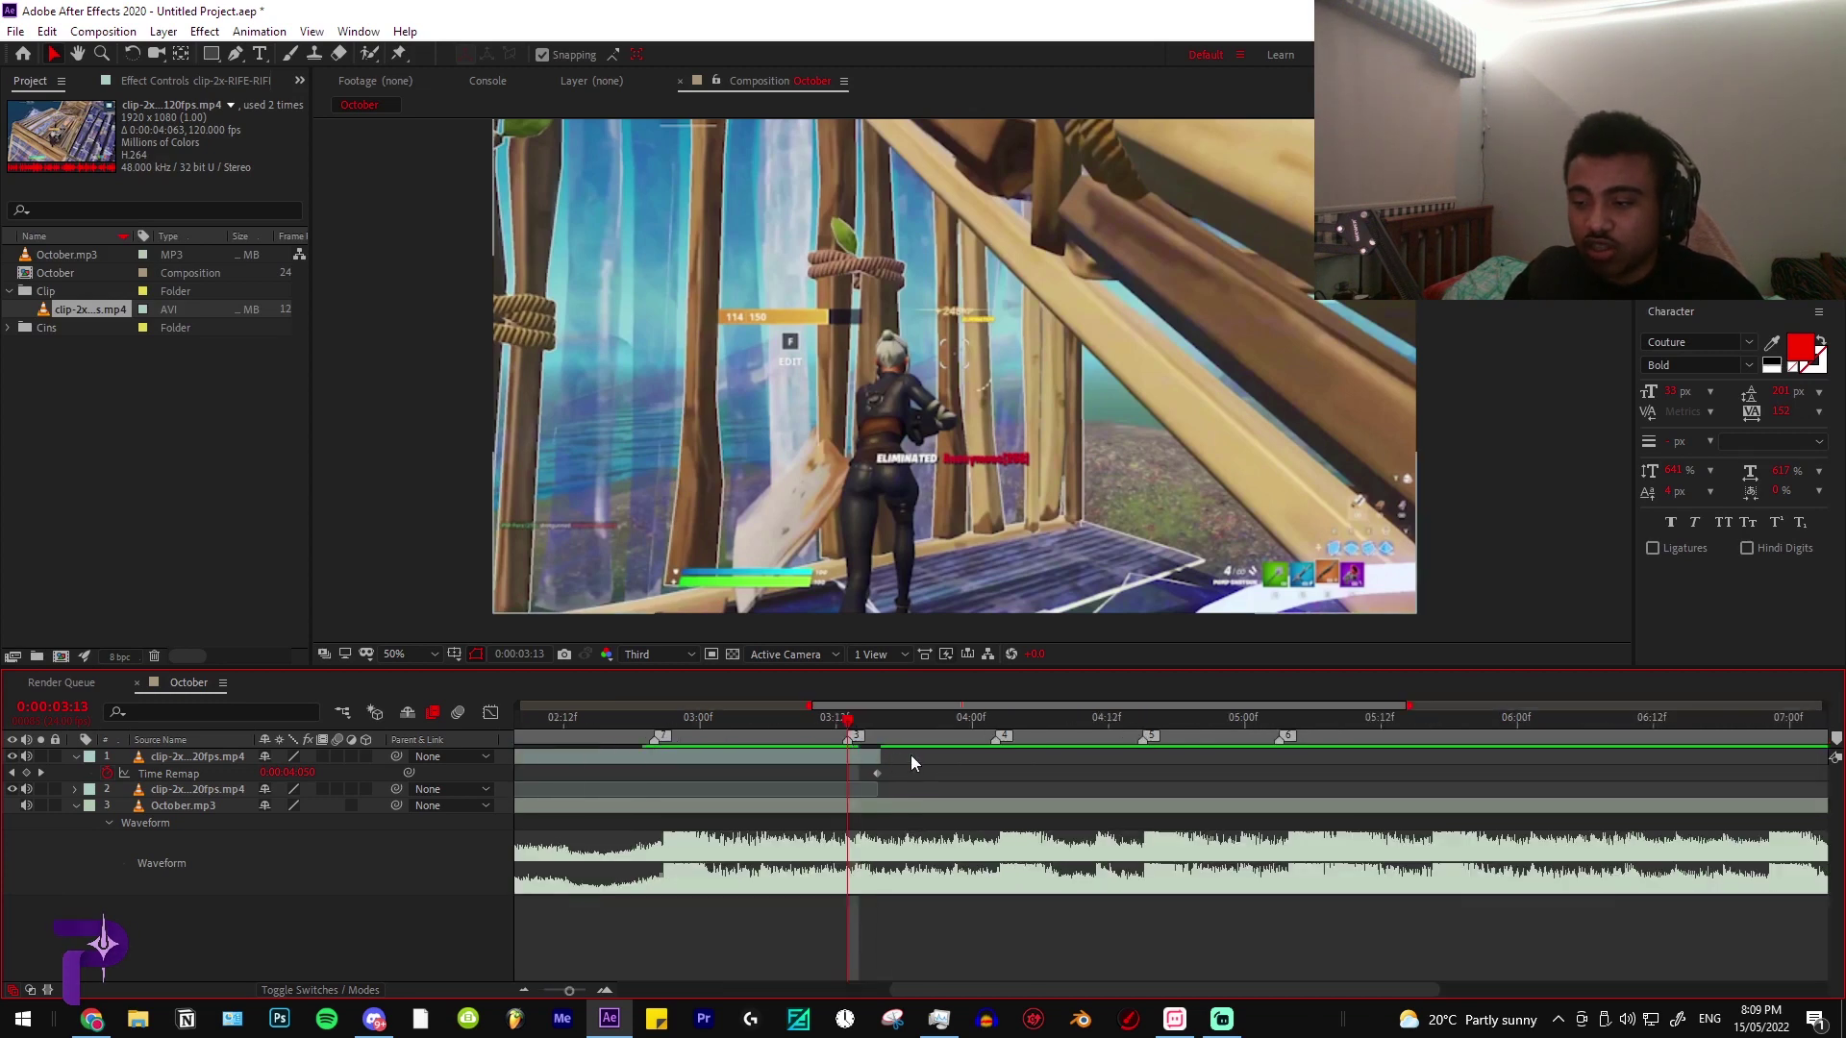
scroll(903, 760, right, 1)
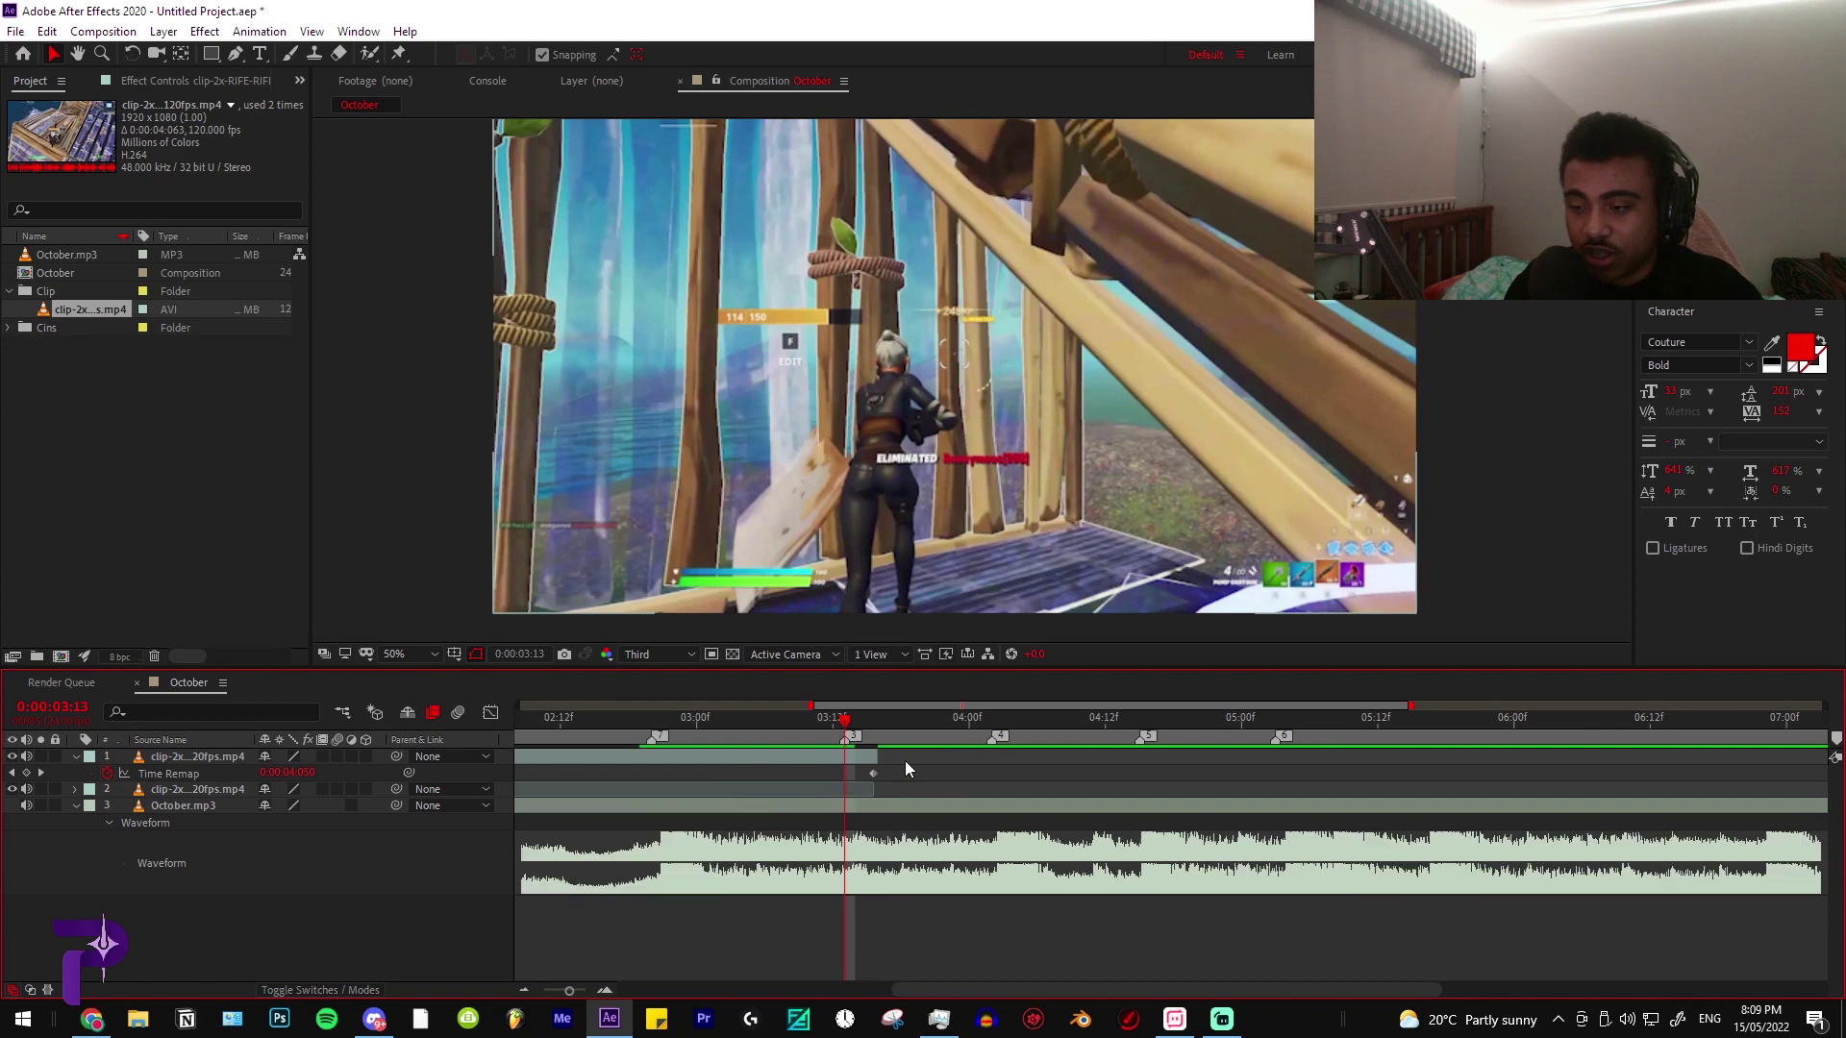
scroll(846, 764, down, 3)
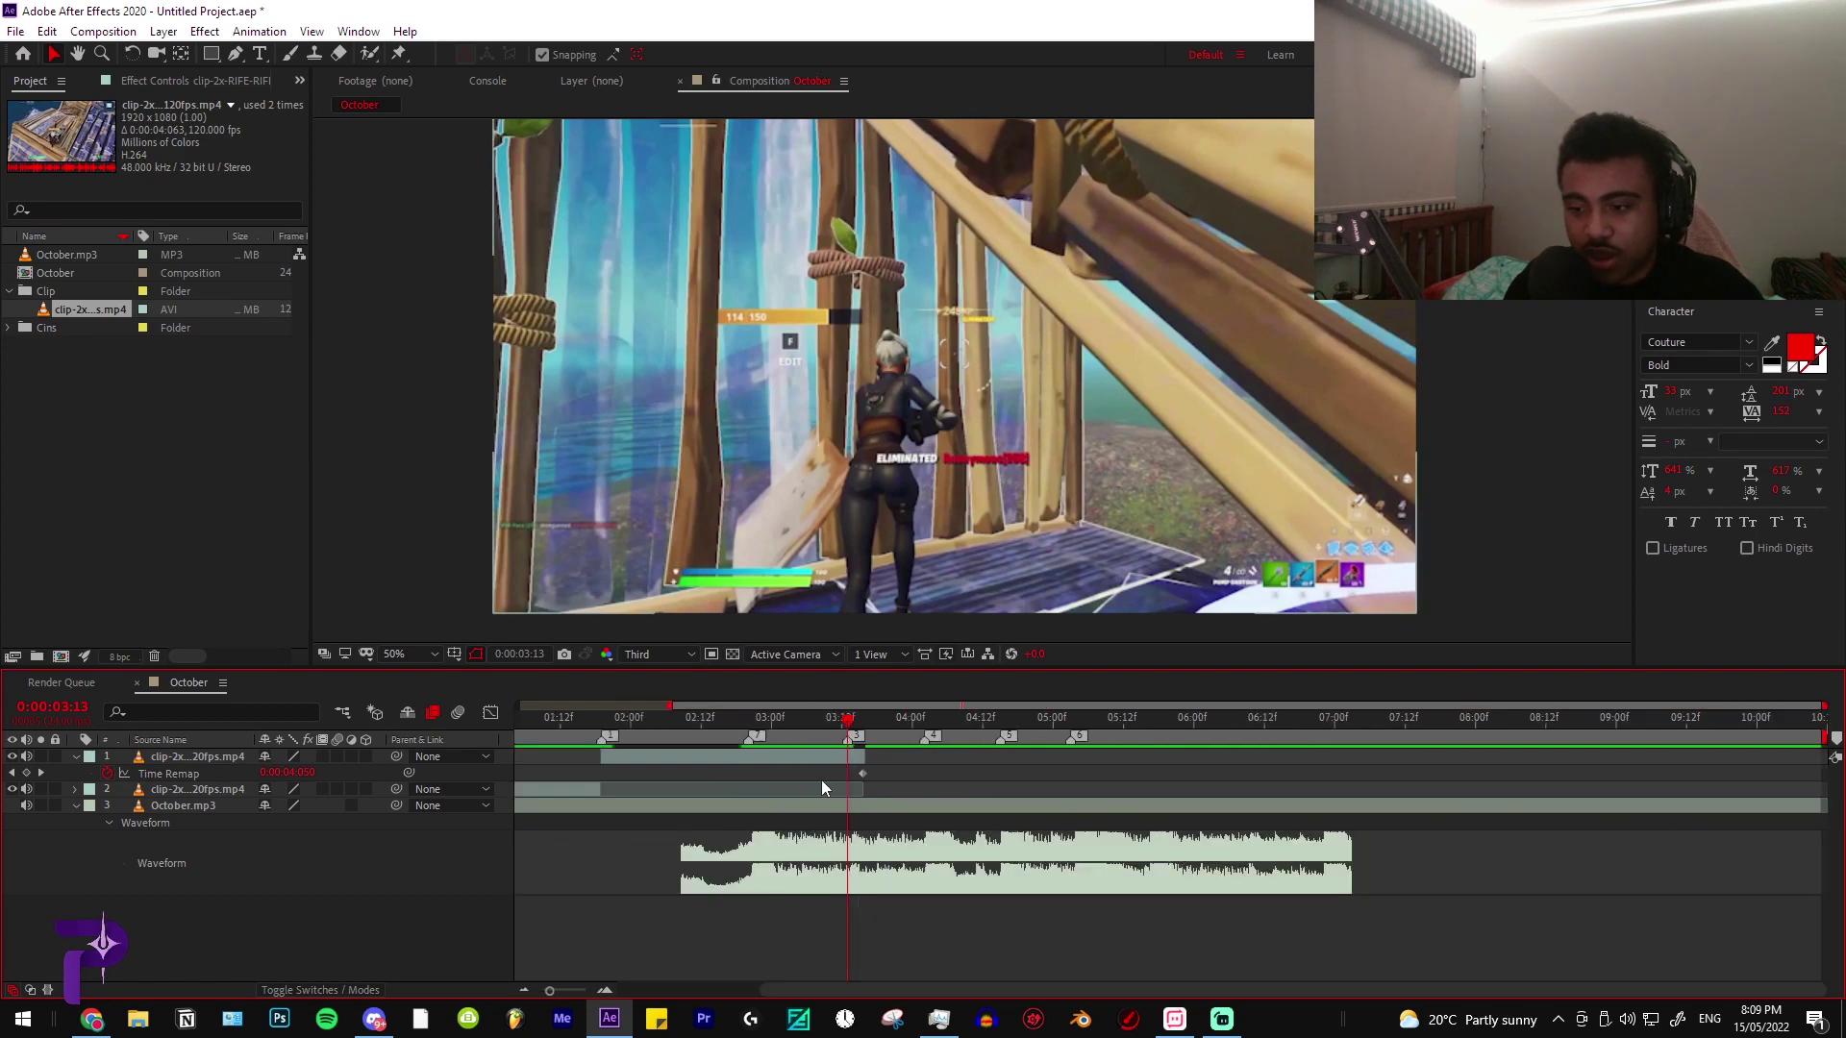
scroll(740, 769, up, 2)
Add Time Remap keyframes at the second part's start, 0:00:02:05, 0:00:02:07 and 0:00:03:03
key(i)
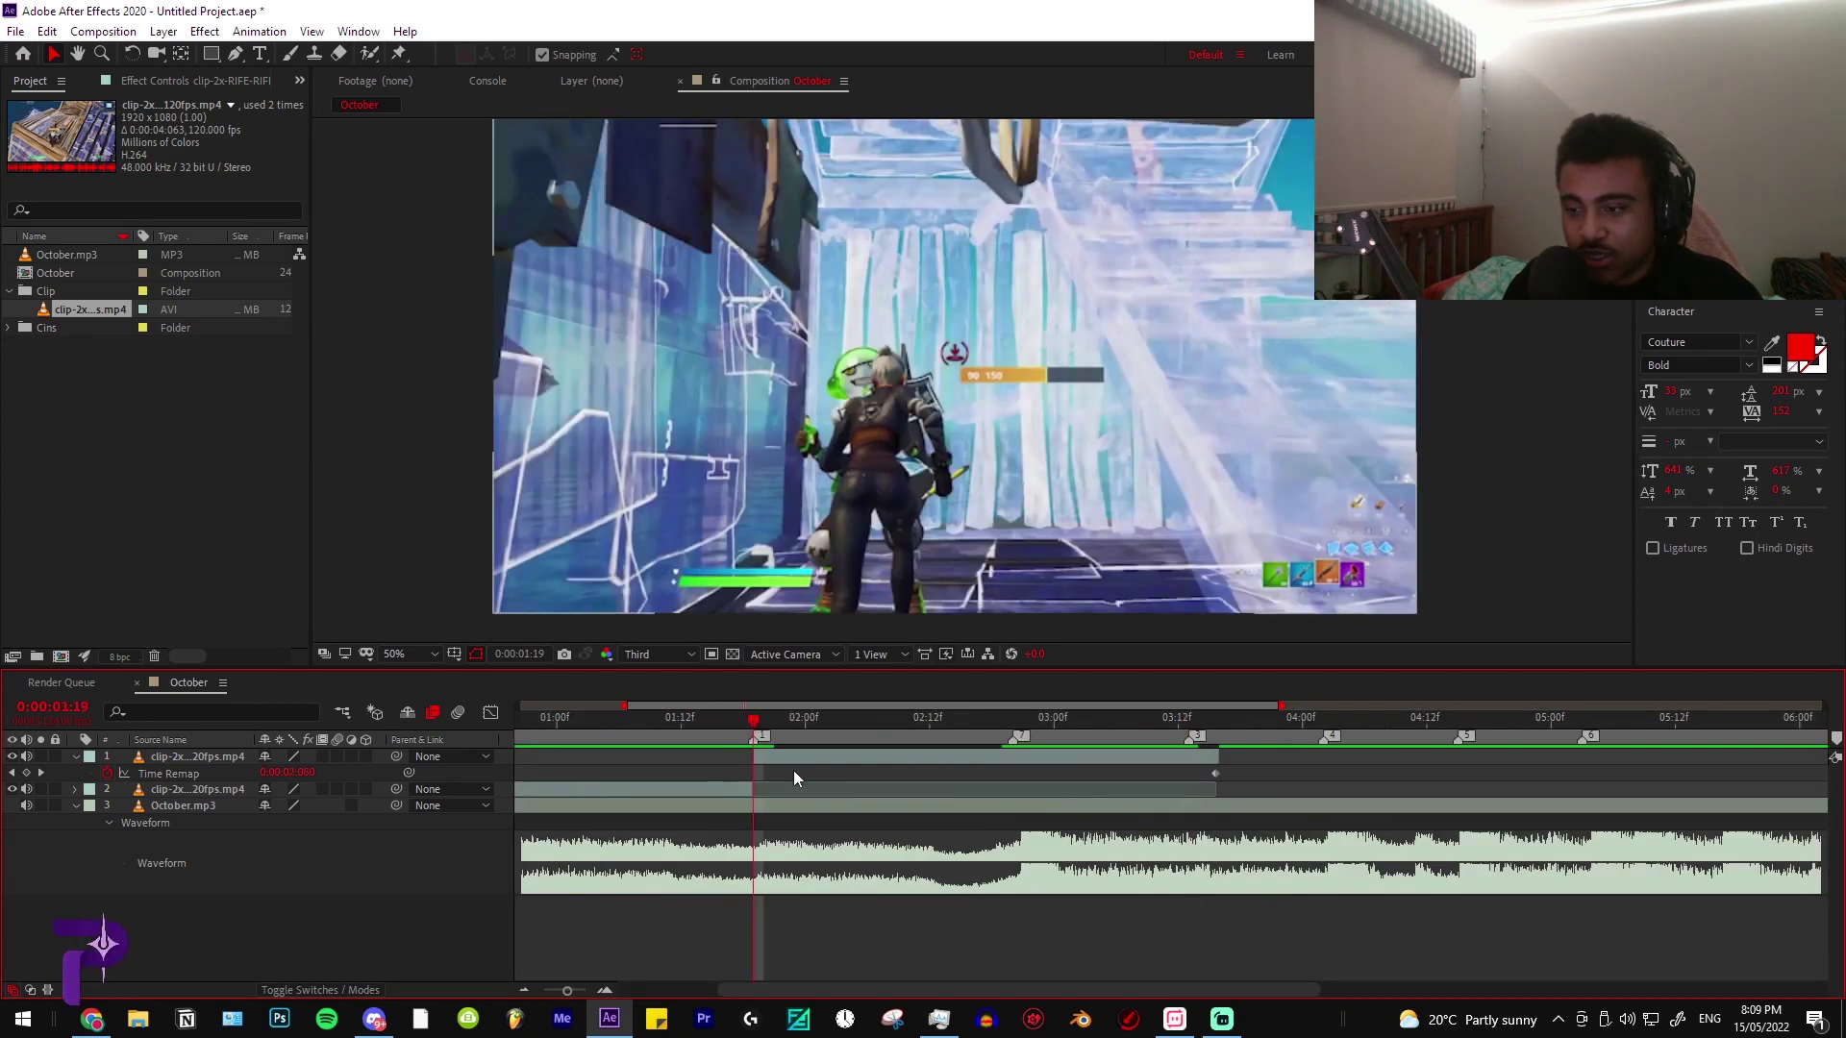
click(26, 772)
click(26, 756)
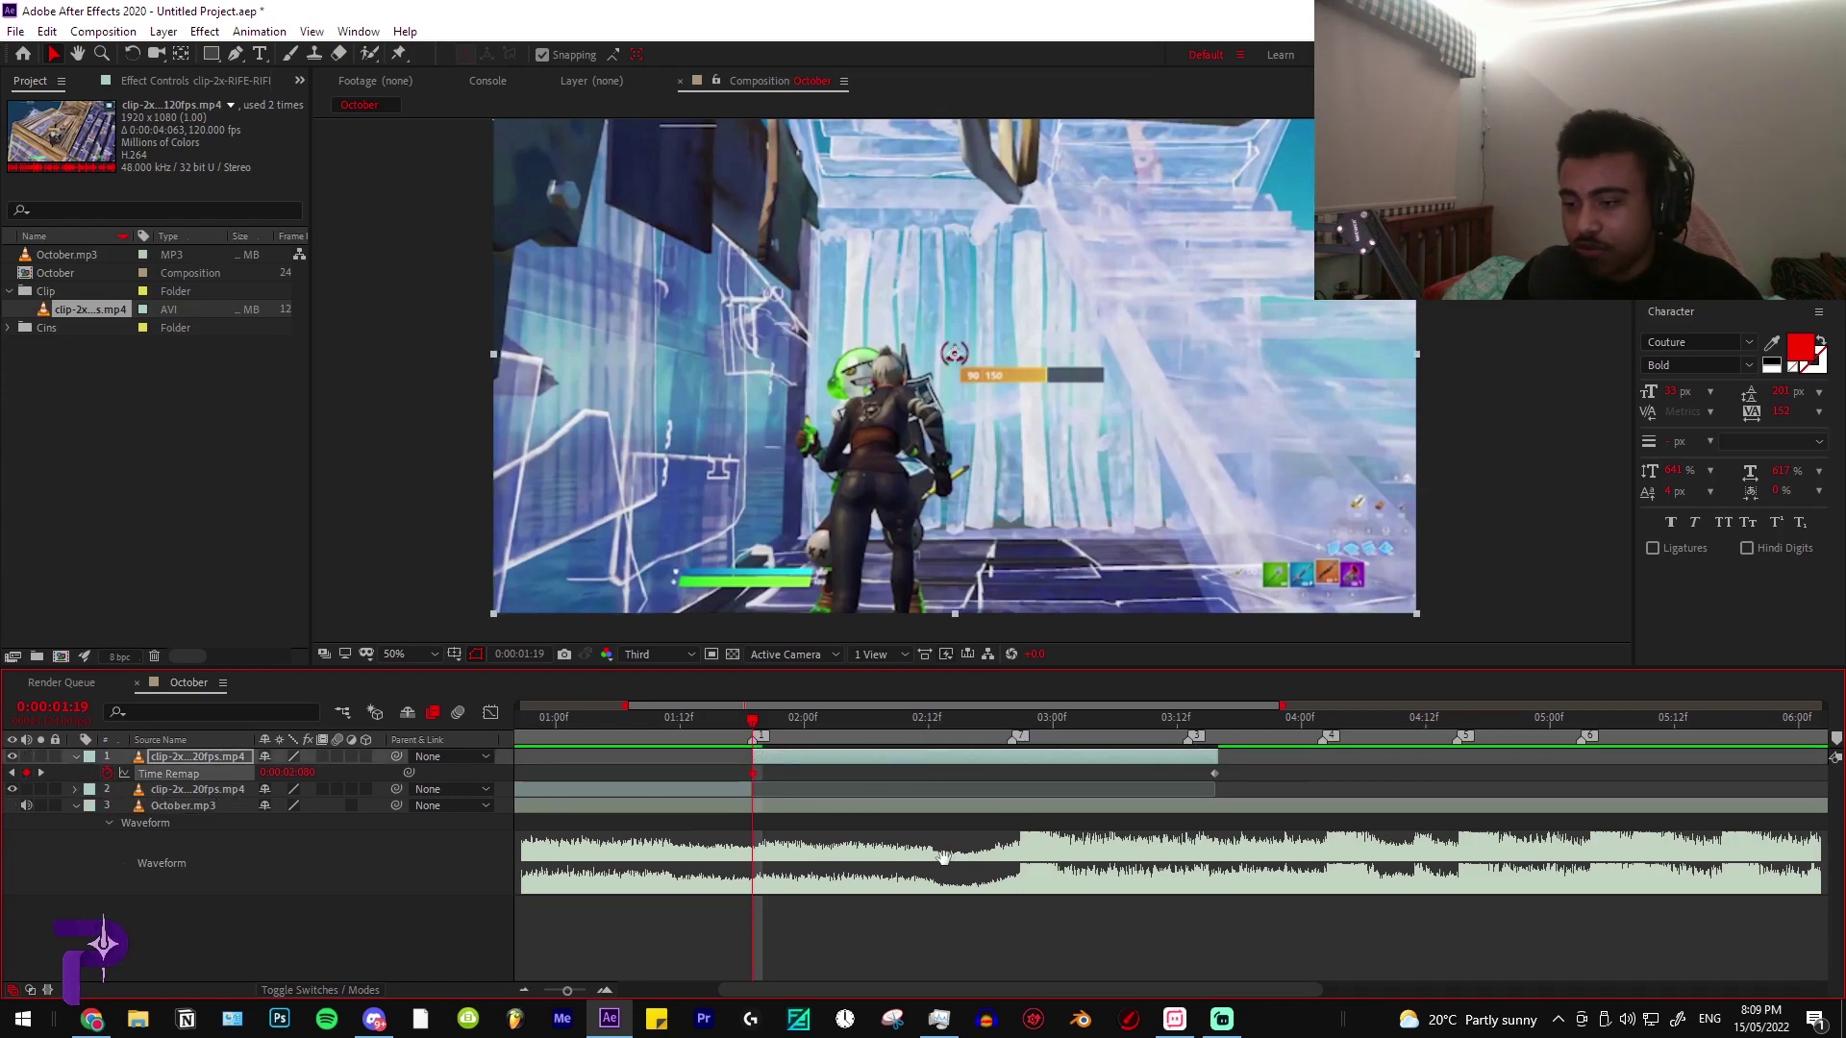
drag(943, 857, 877, 857)
drag(693, 725, 796, 748)
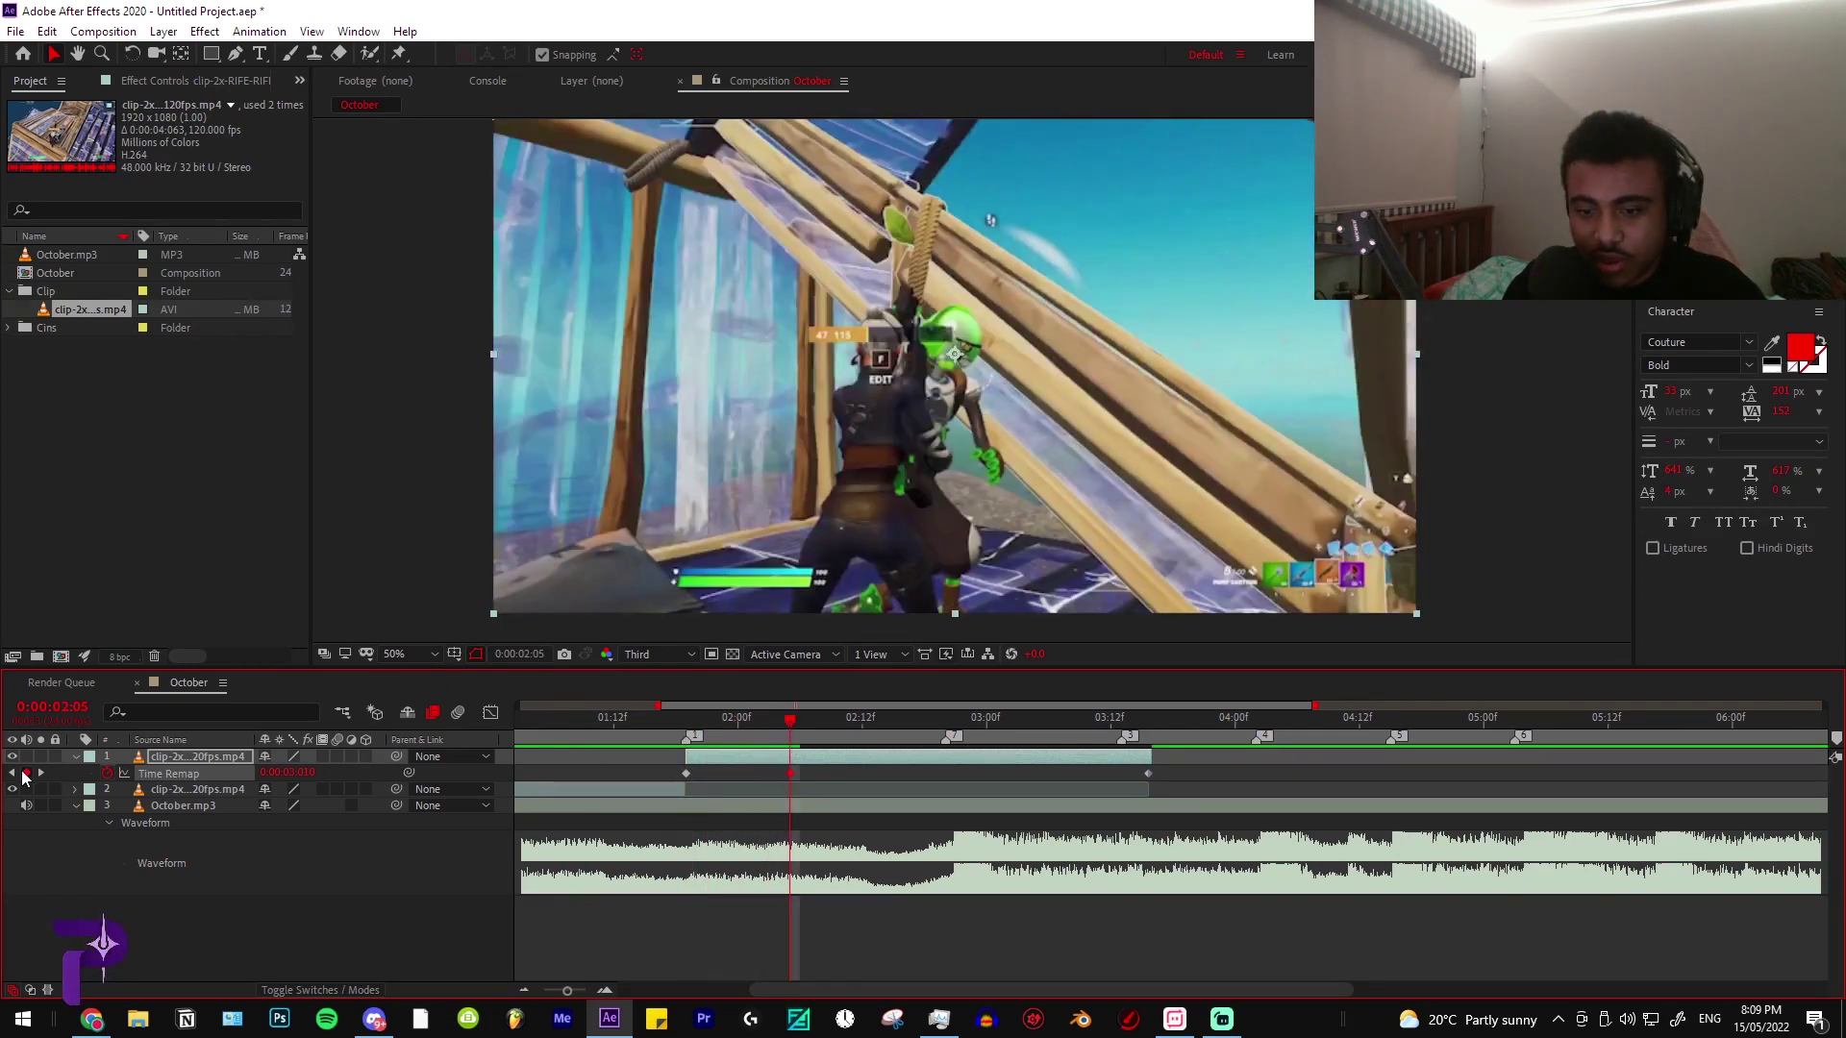
click(813, 735)
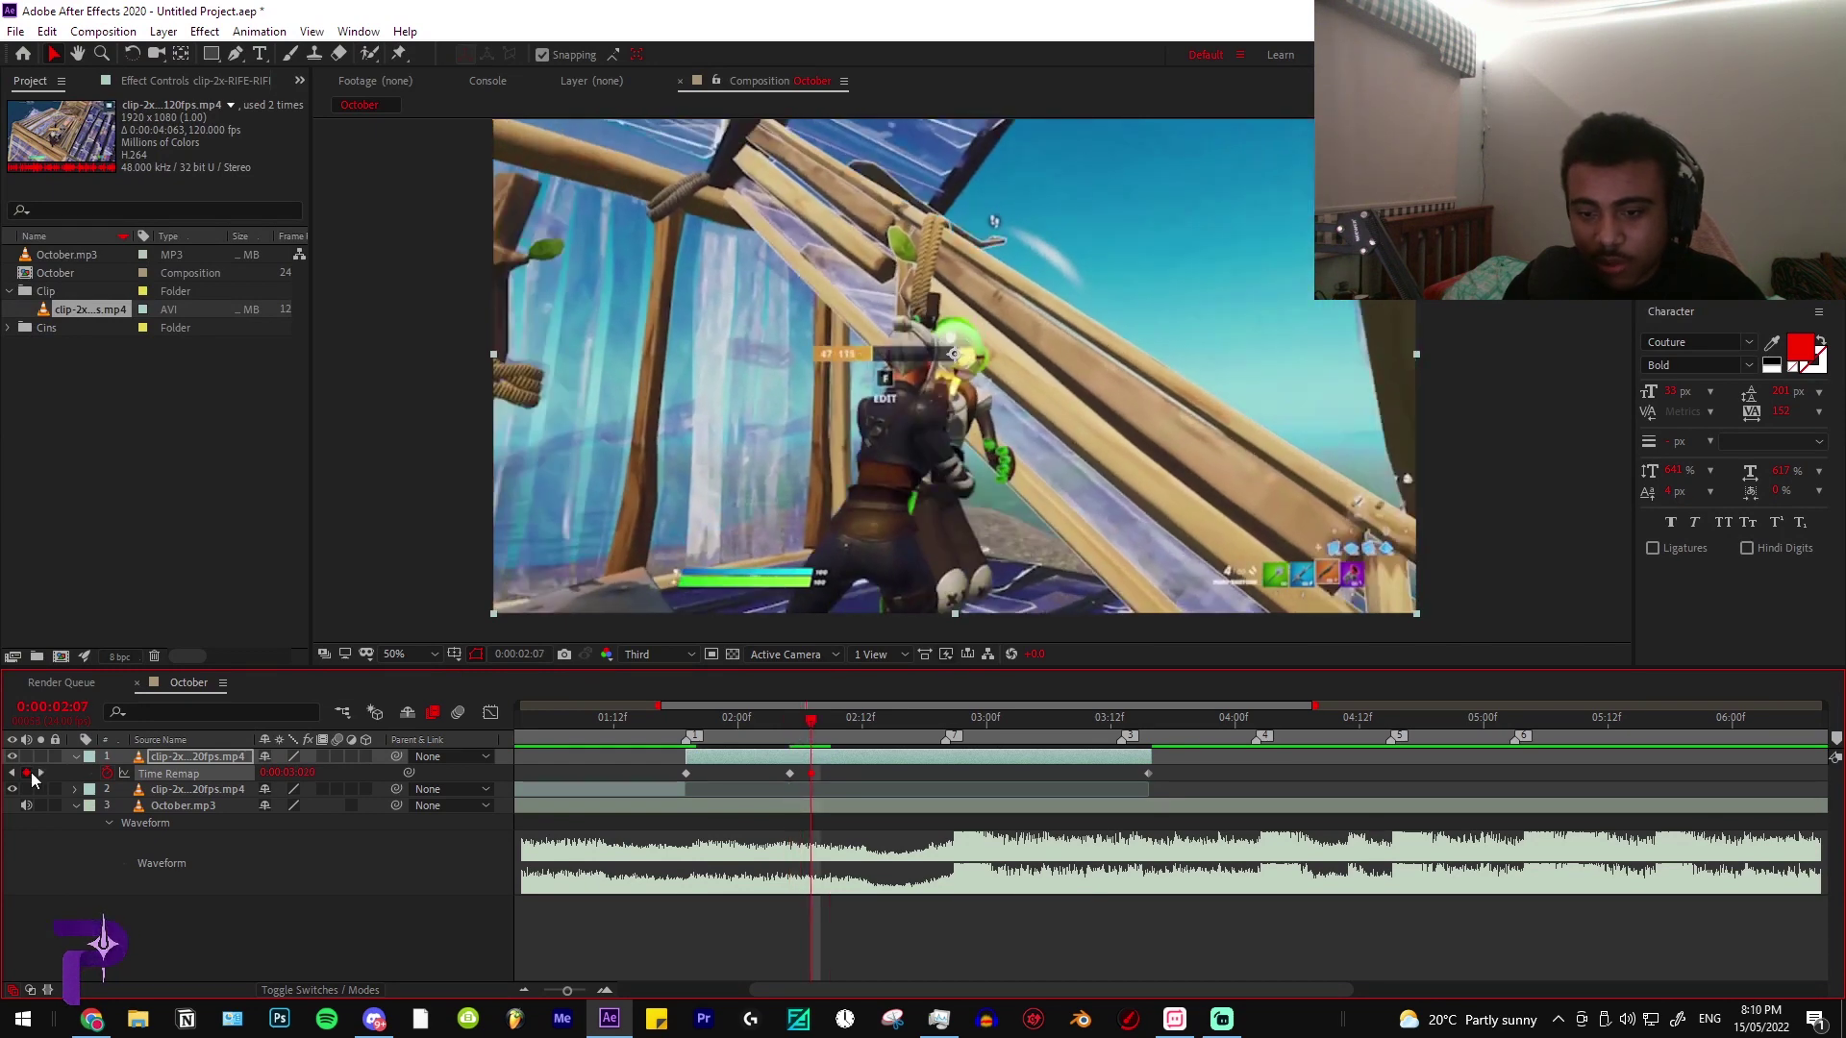
drag(814, 733, 1023, 782)
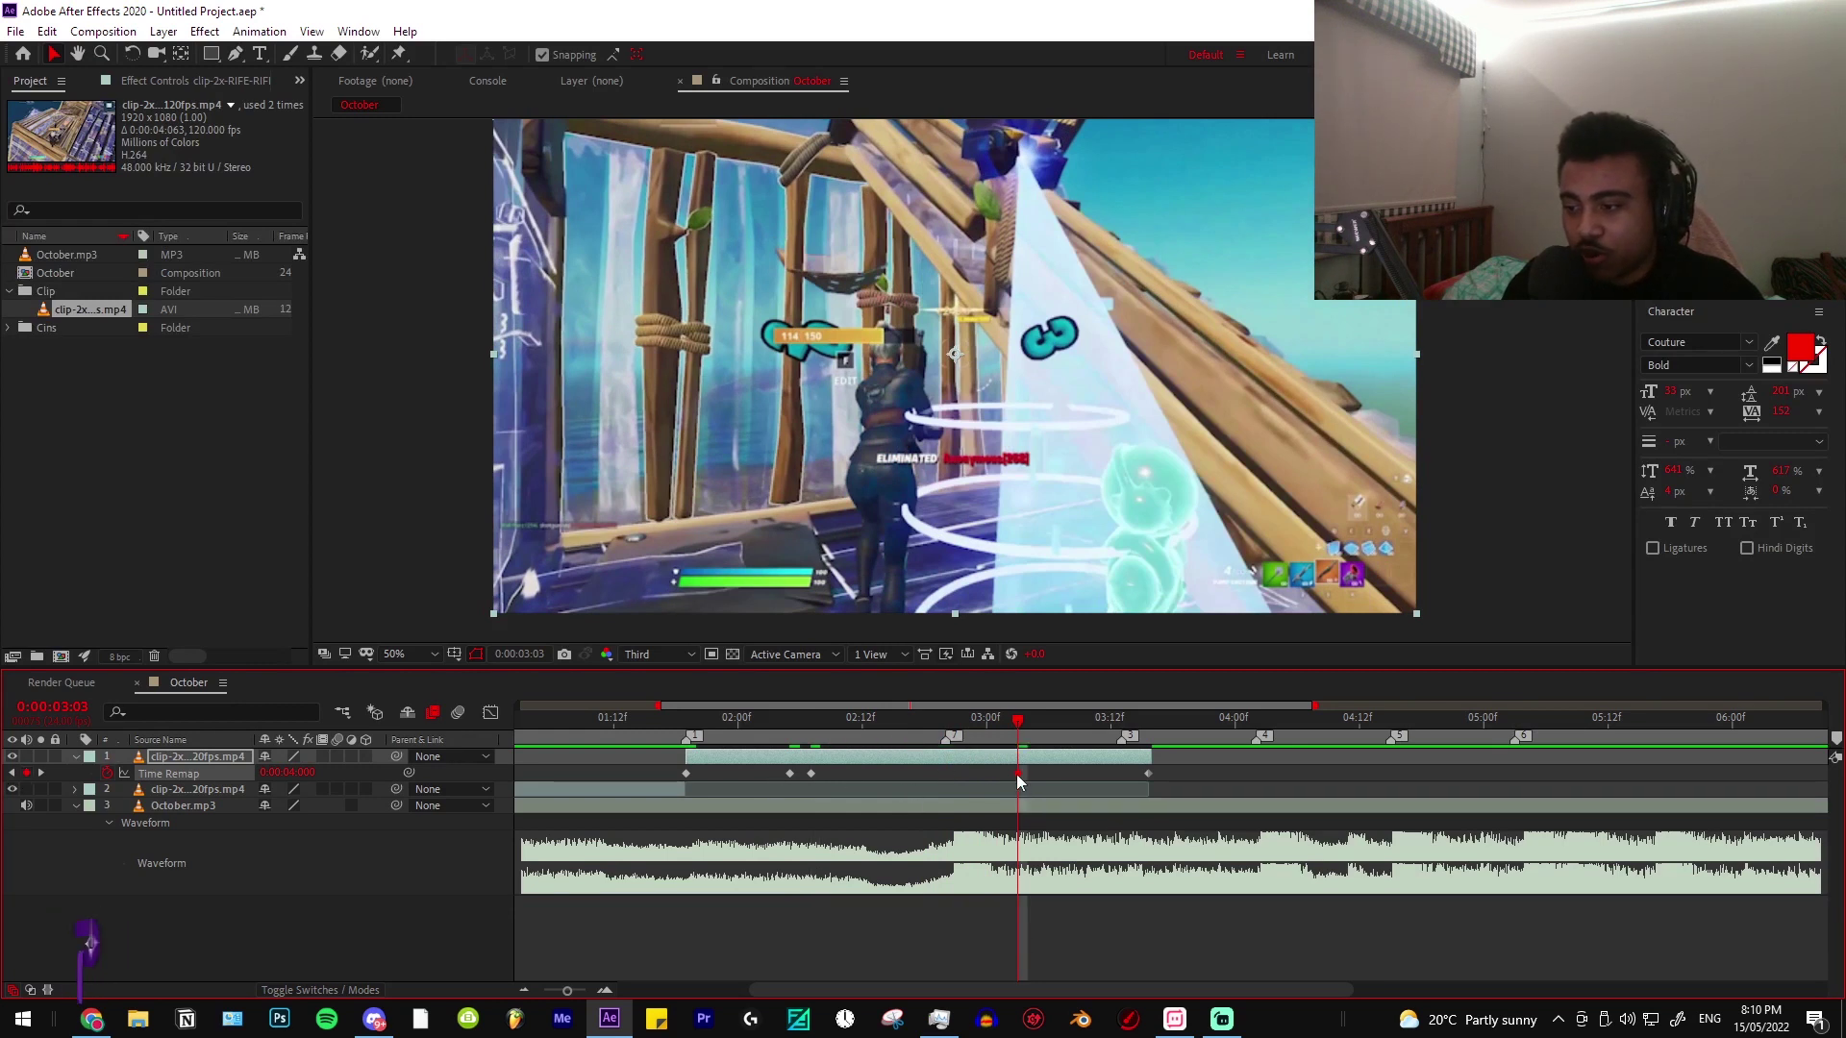
Delete the final Time Remap keyframe and move the 0:00:03:03 keyframe to the third marker at 0:00:03:13
click(1150, 776)
key(Delete)
drag(1016, 774, 1121, 774)
key(k)
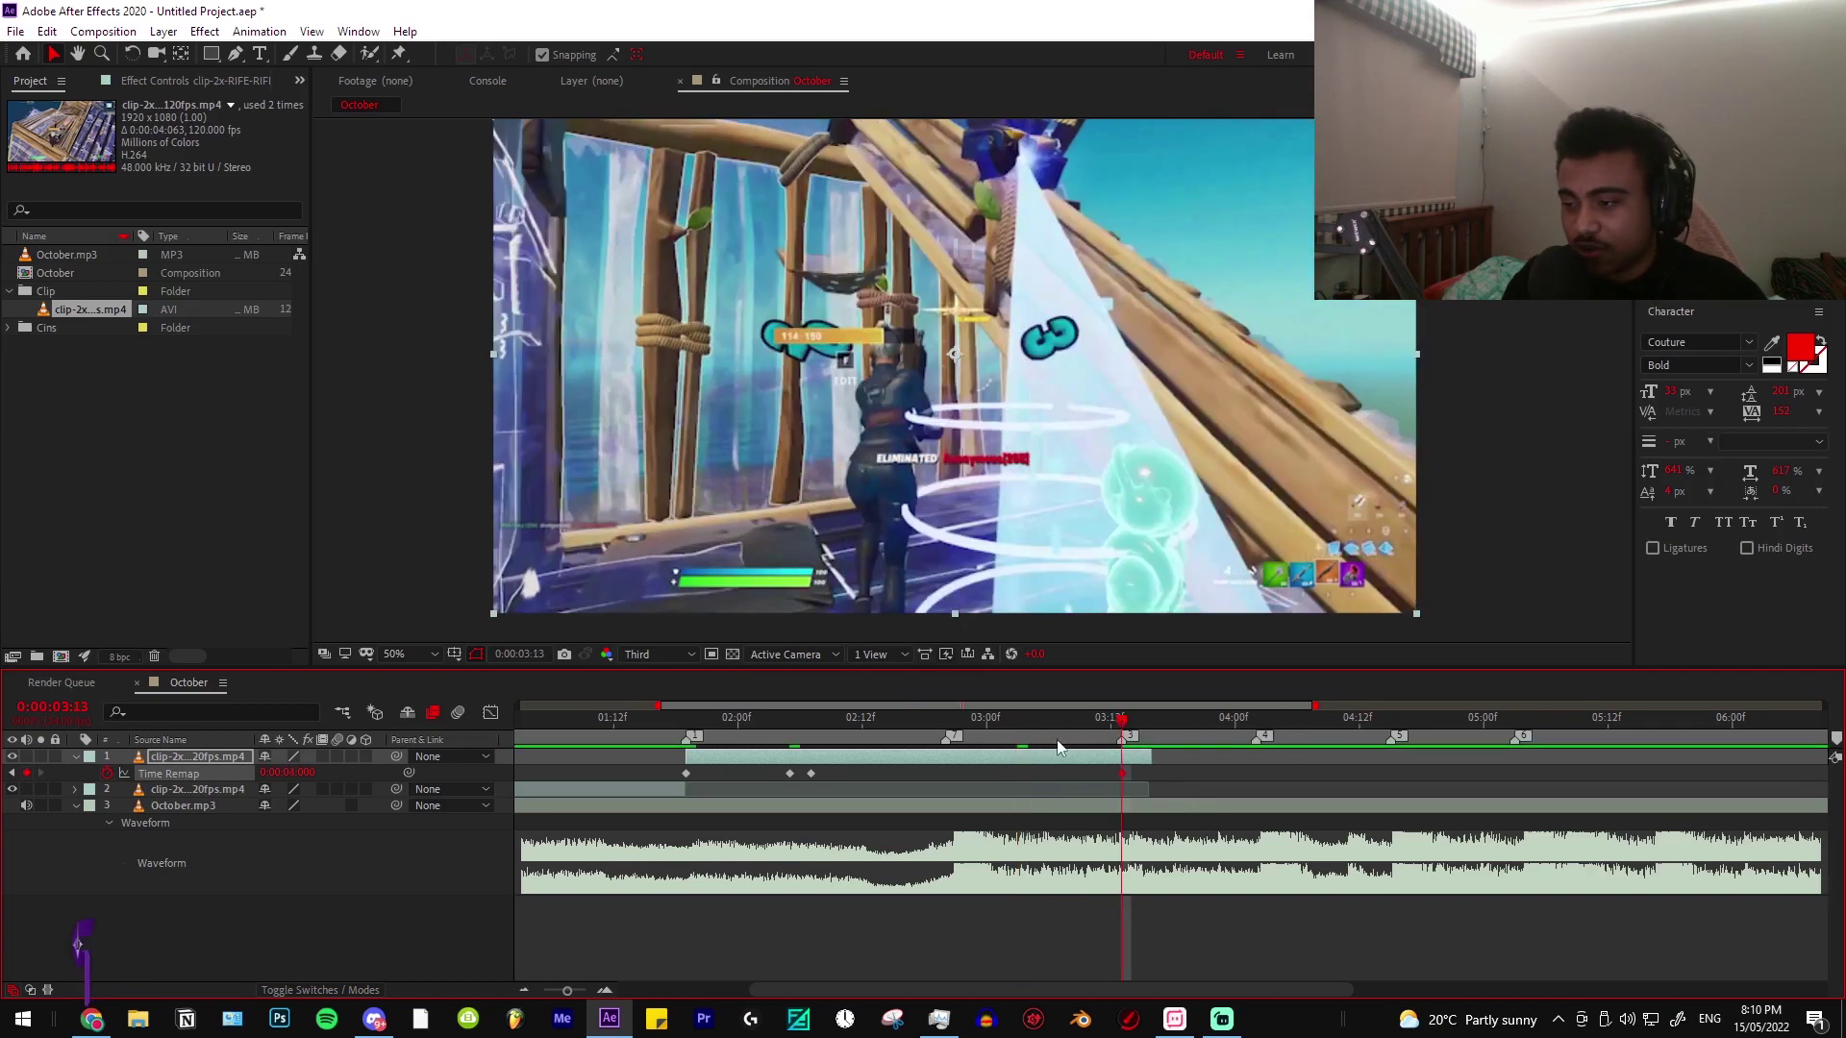
Move the two middle Time Remap keyframes to 0:00:02:19 and 0:00:02:20, around the second marker
drag(813, 775, 946, 775)
click(955, 719)
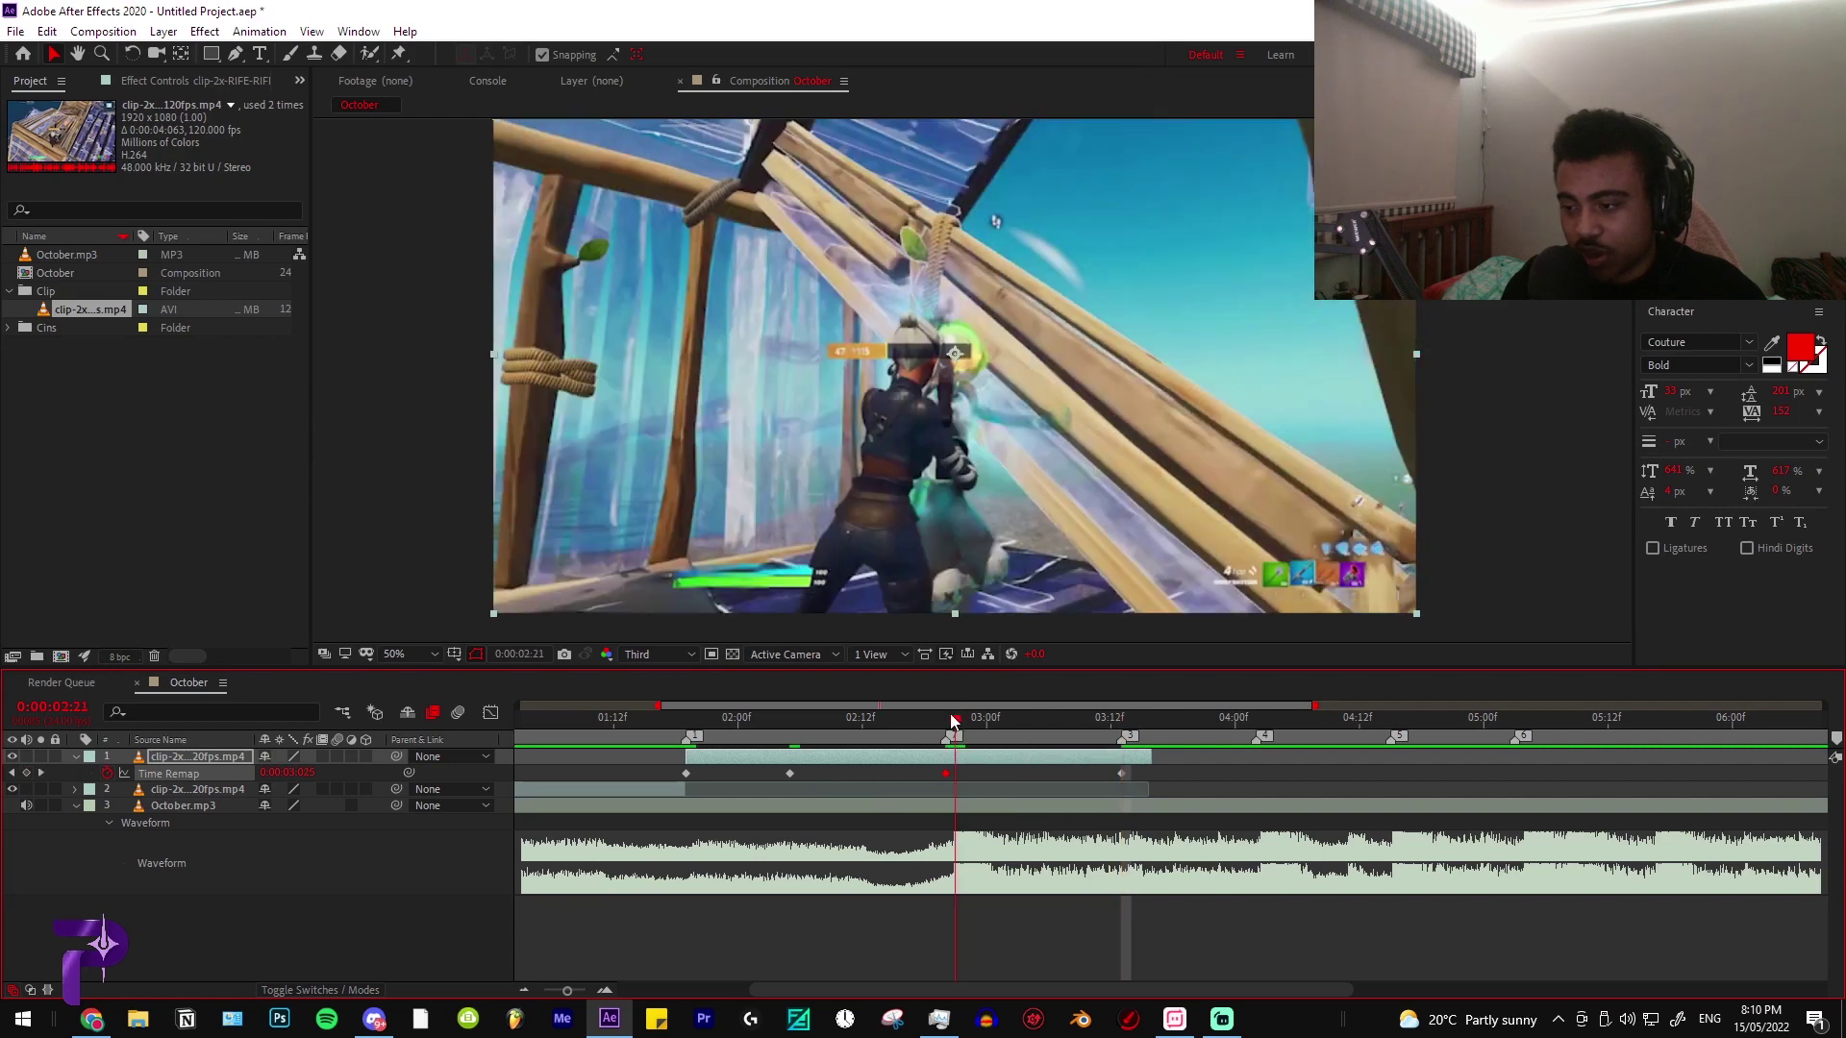
key(j)
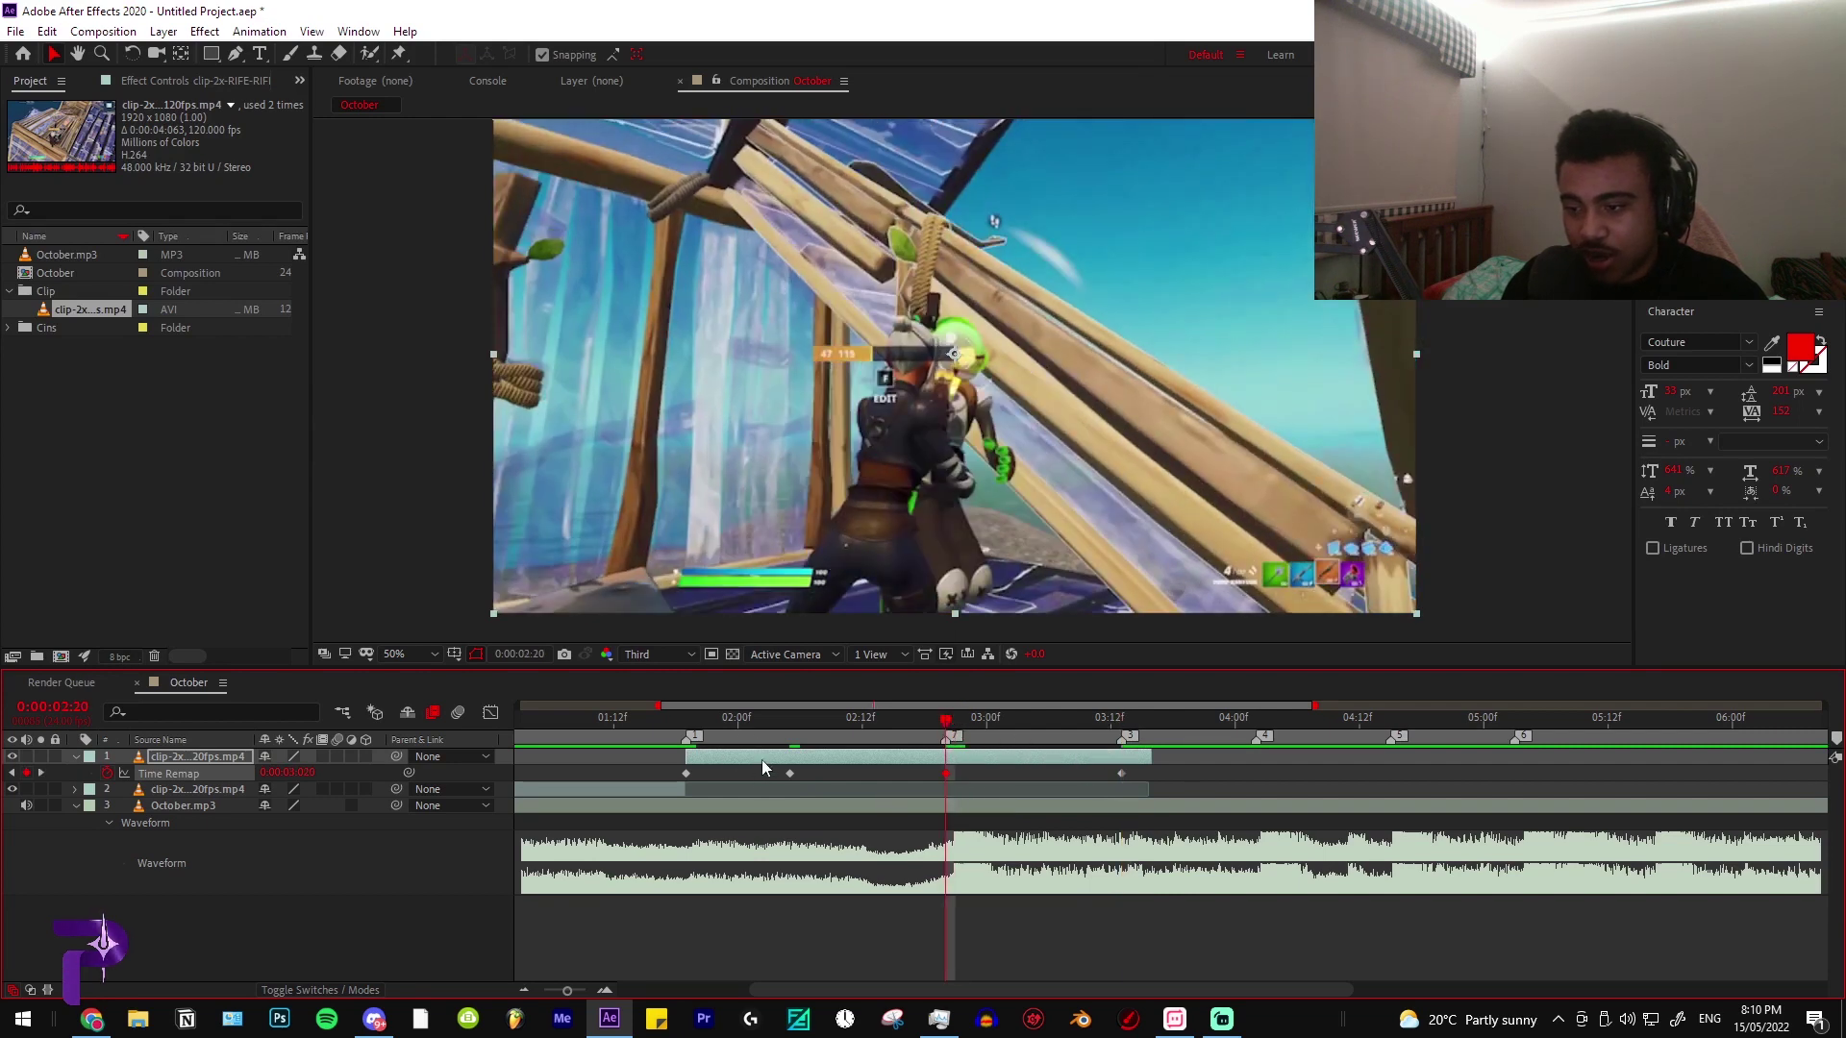
key(j)
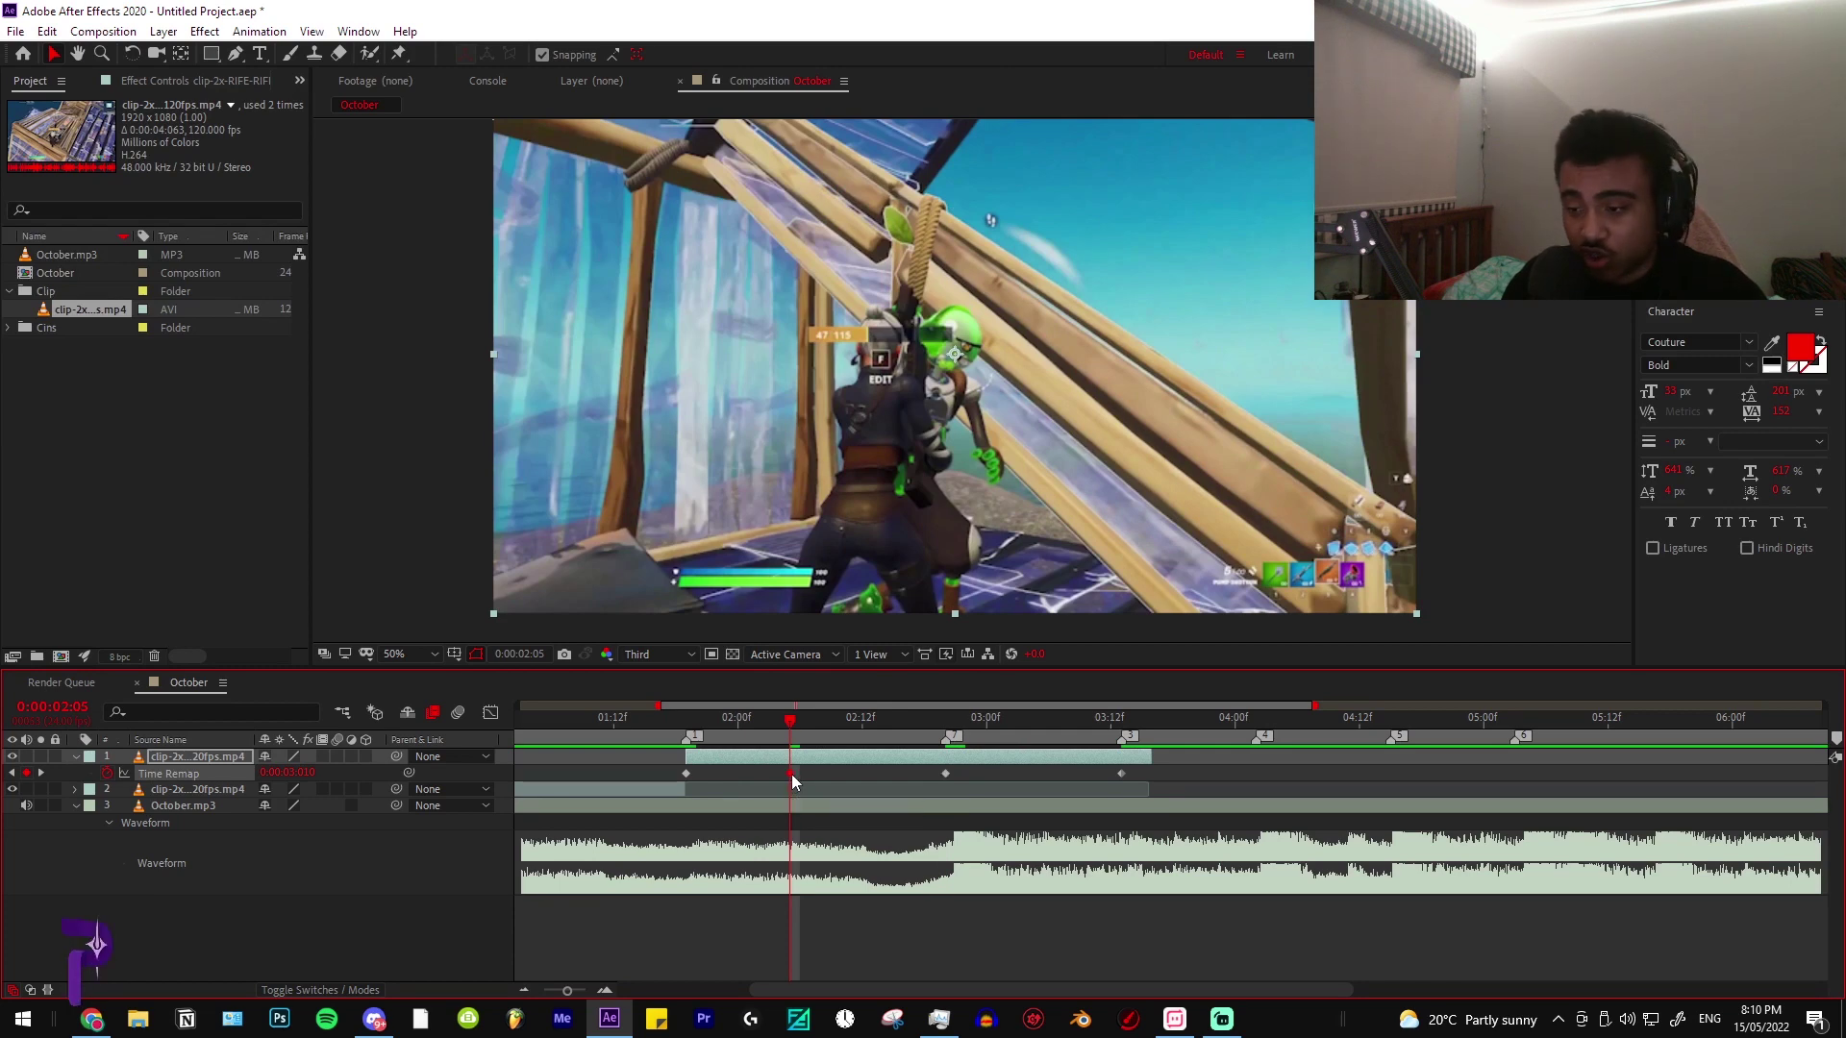
drag(793, 775, 933, 788)
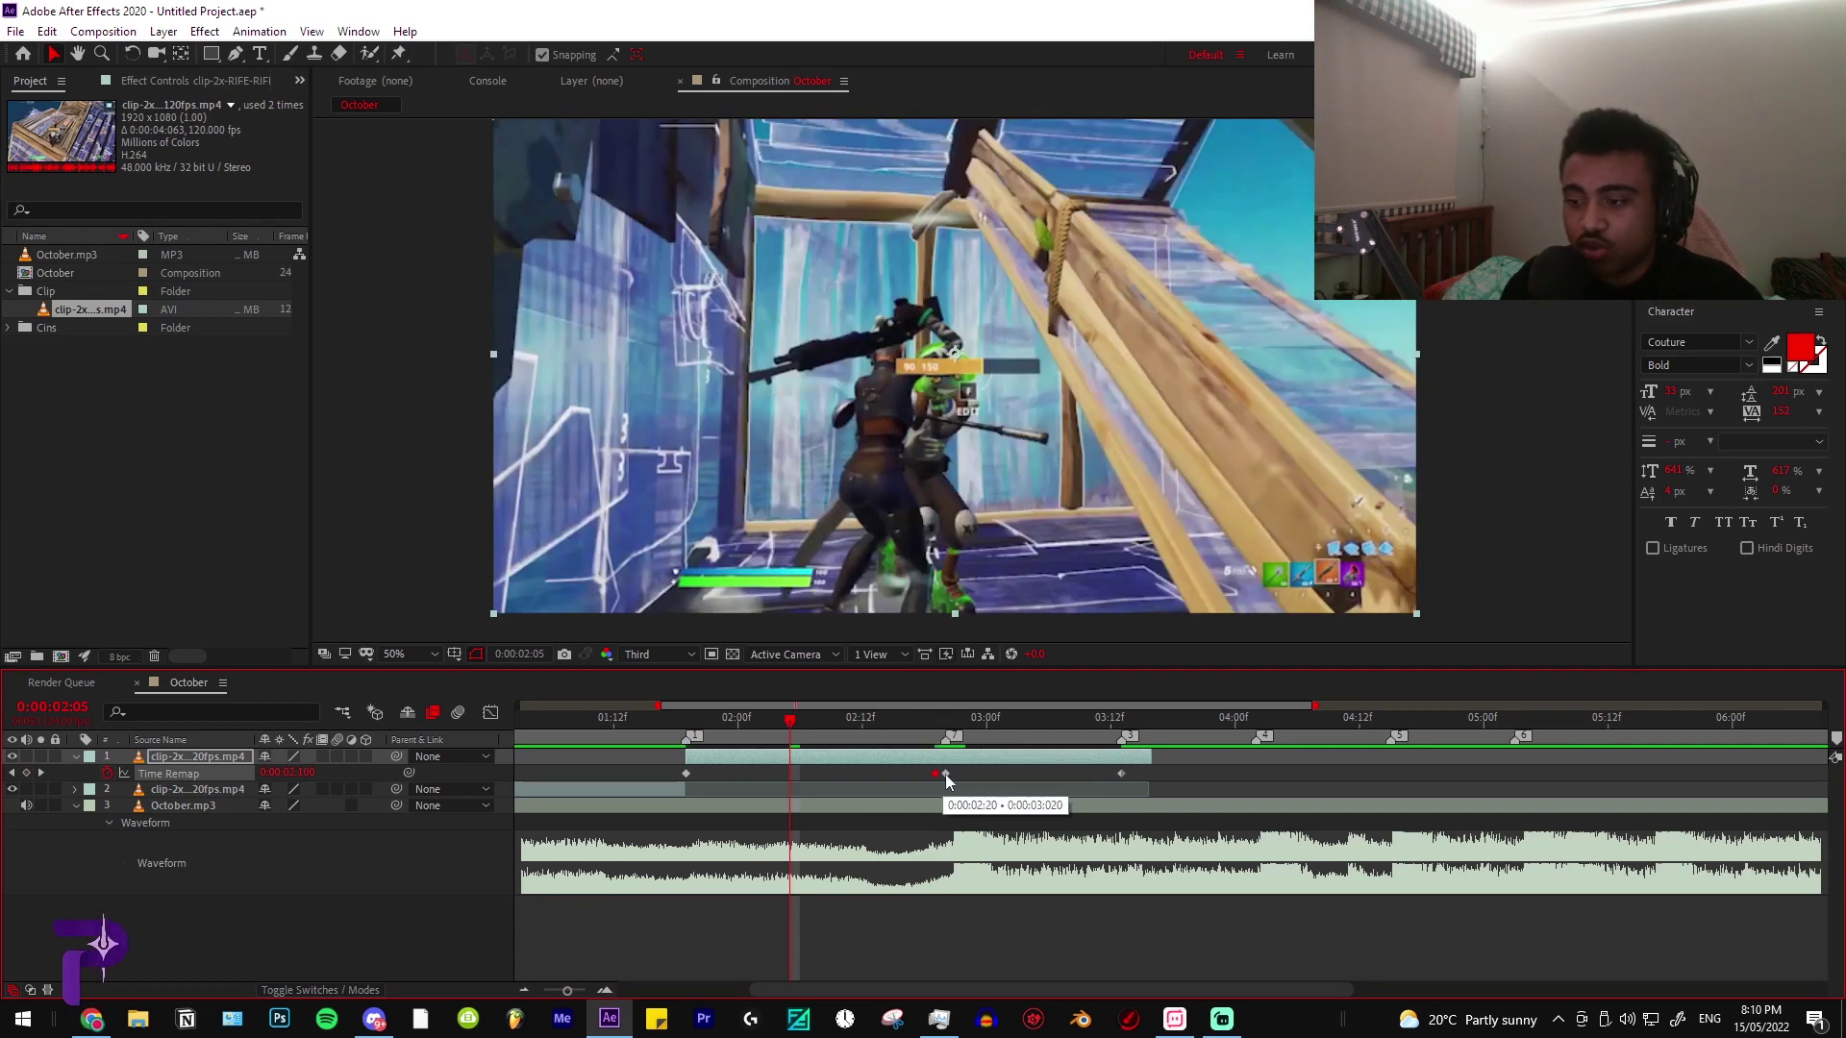
click(946, 775)
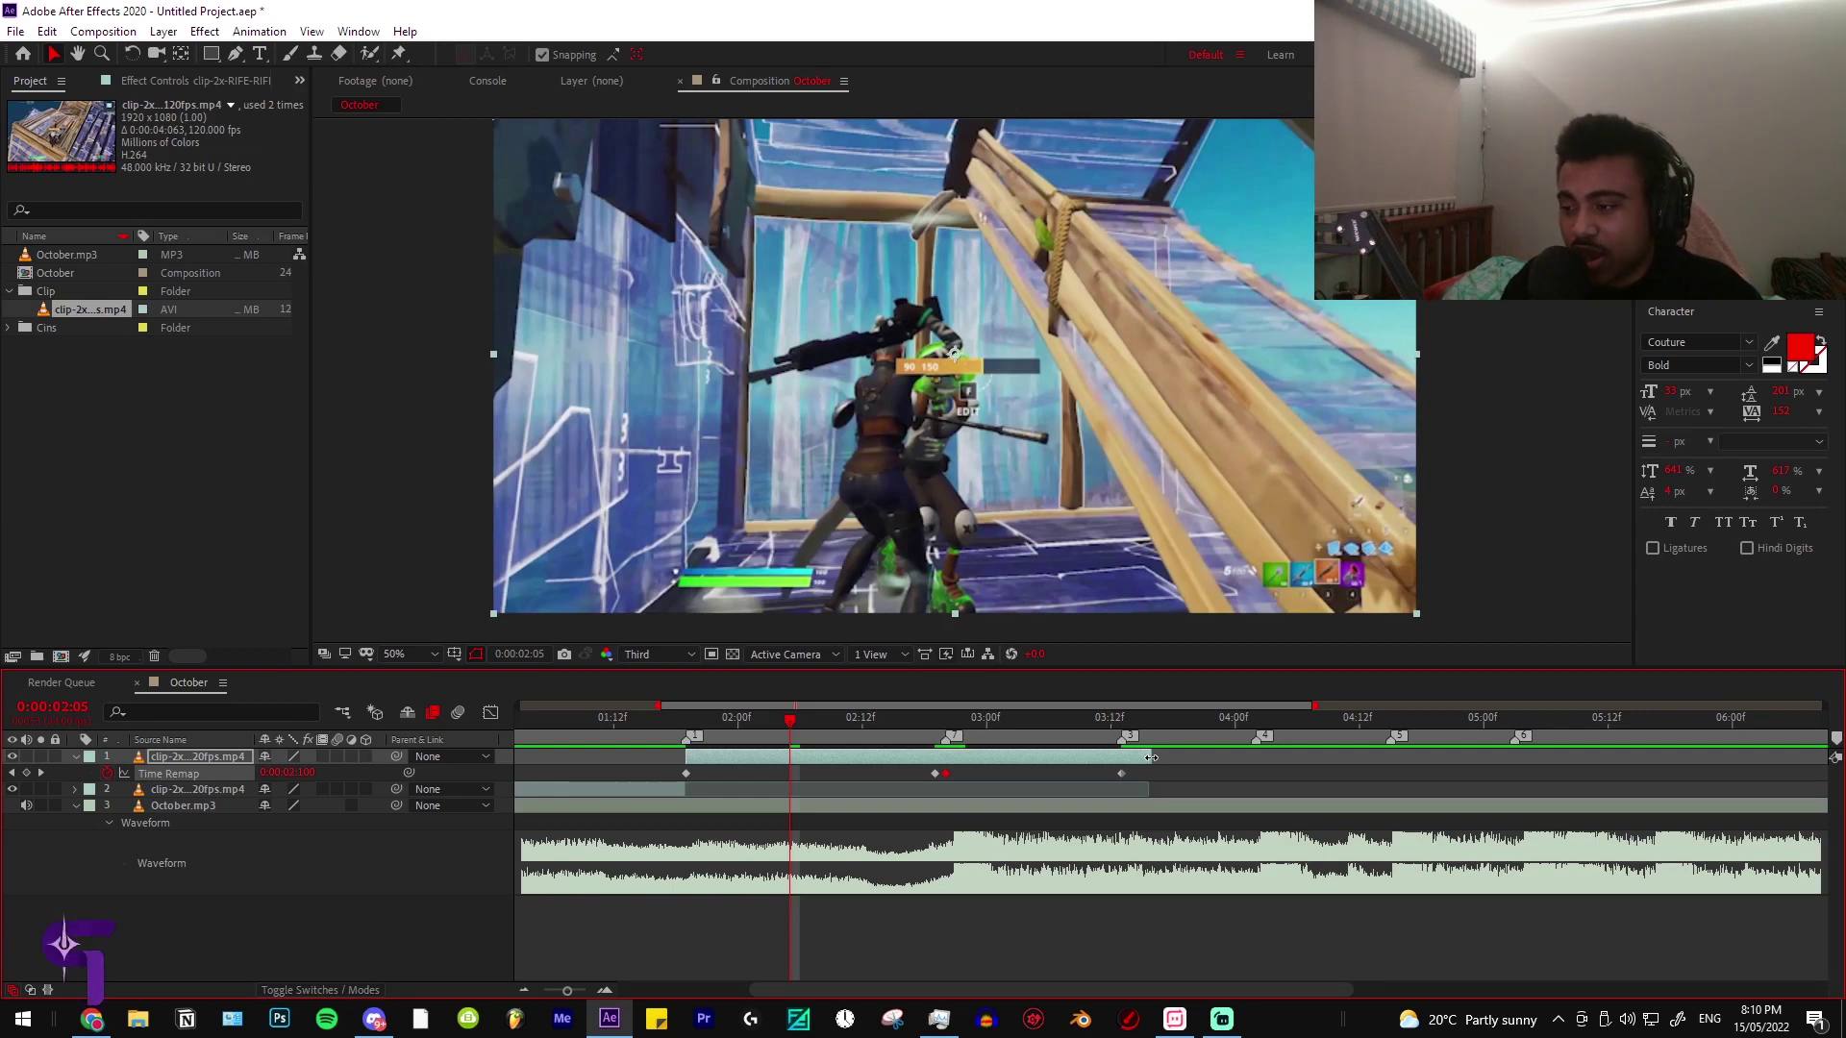
Trim the end of the time-remapped layer to its last keyframe at the third marker, 0:00:03:13
alt+scroll(1151, 758, up, 2)
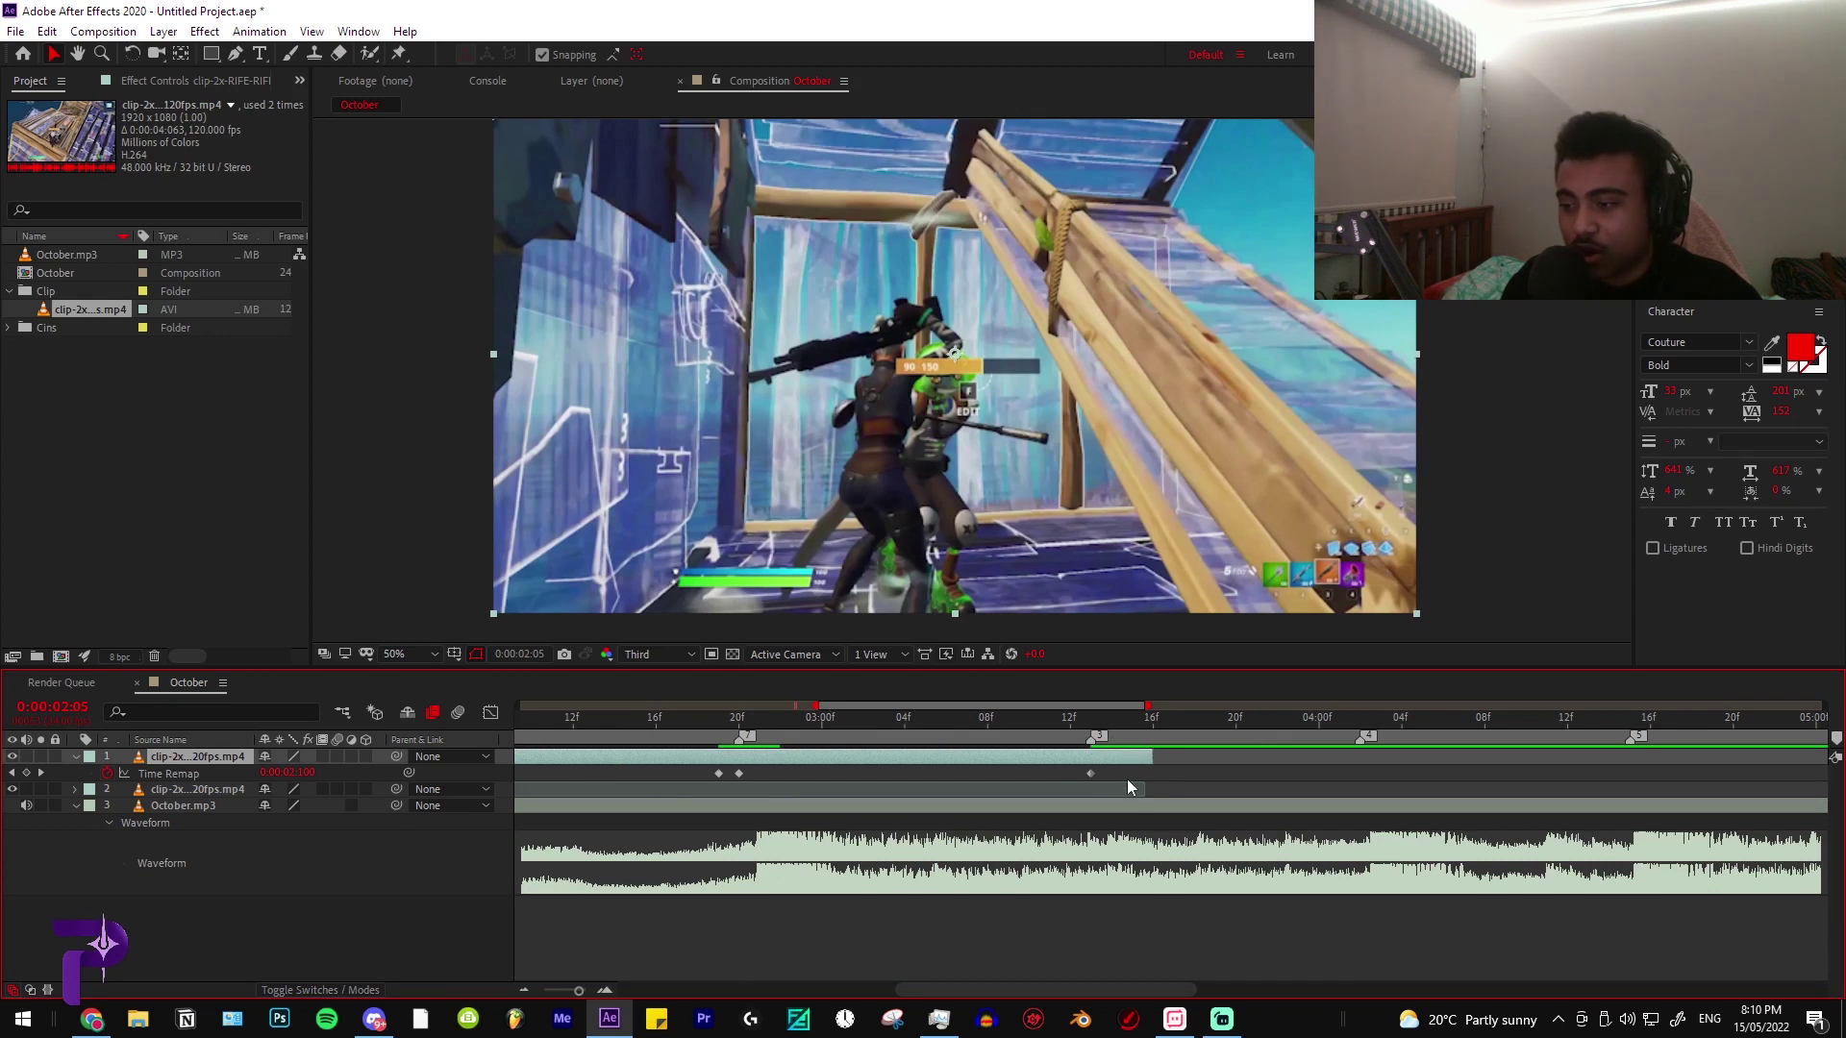
drag(1149, 756, 1091, 753)
click(1090, 724)
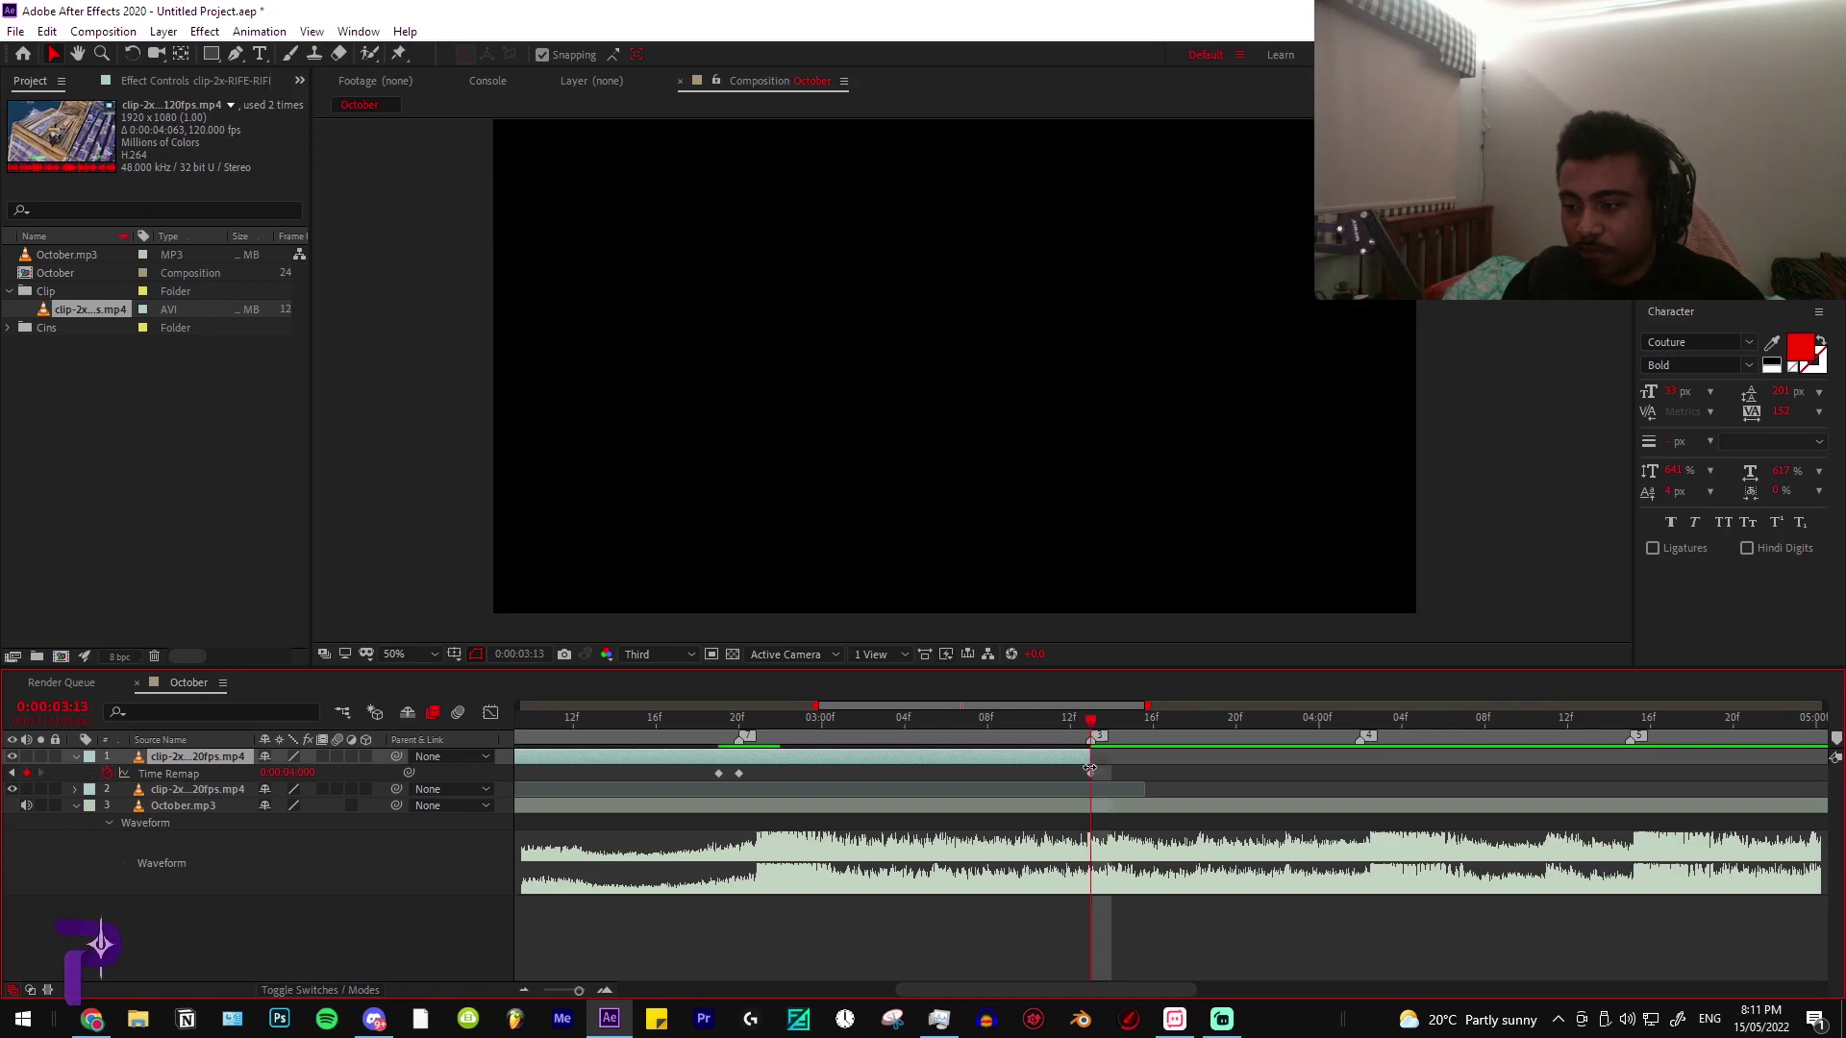
Play the composition twice from the start to check the time-remapped section against the beat markers
alt+scroll(781, 731, down, 2)
click(723, 725)
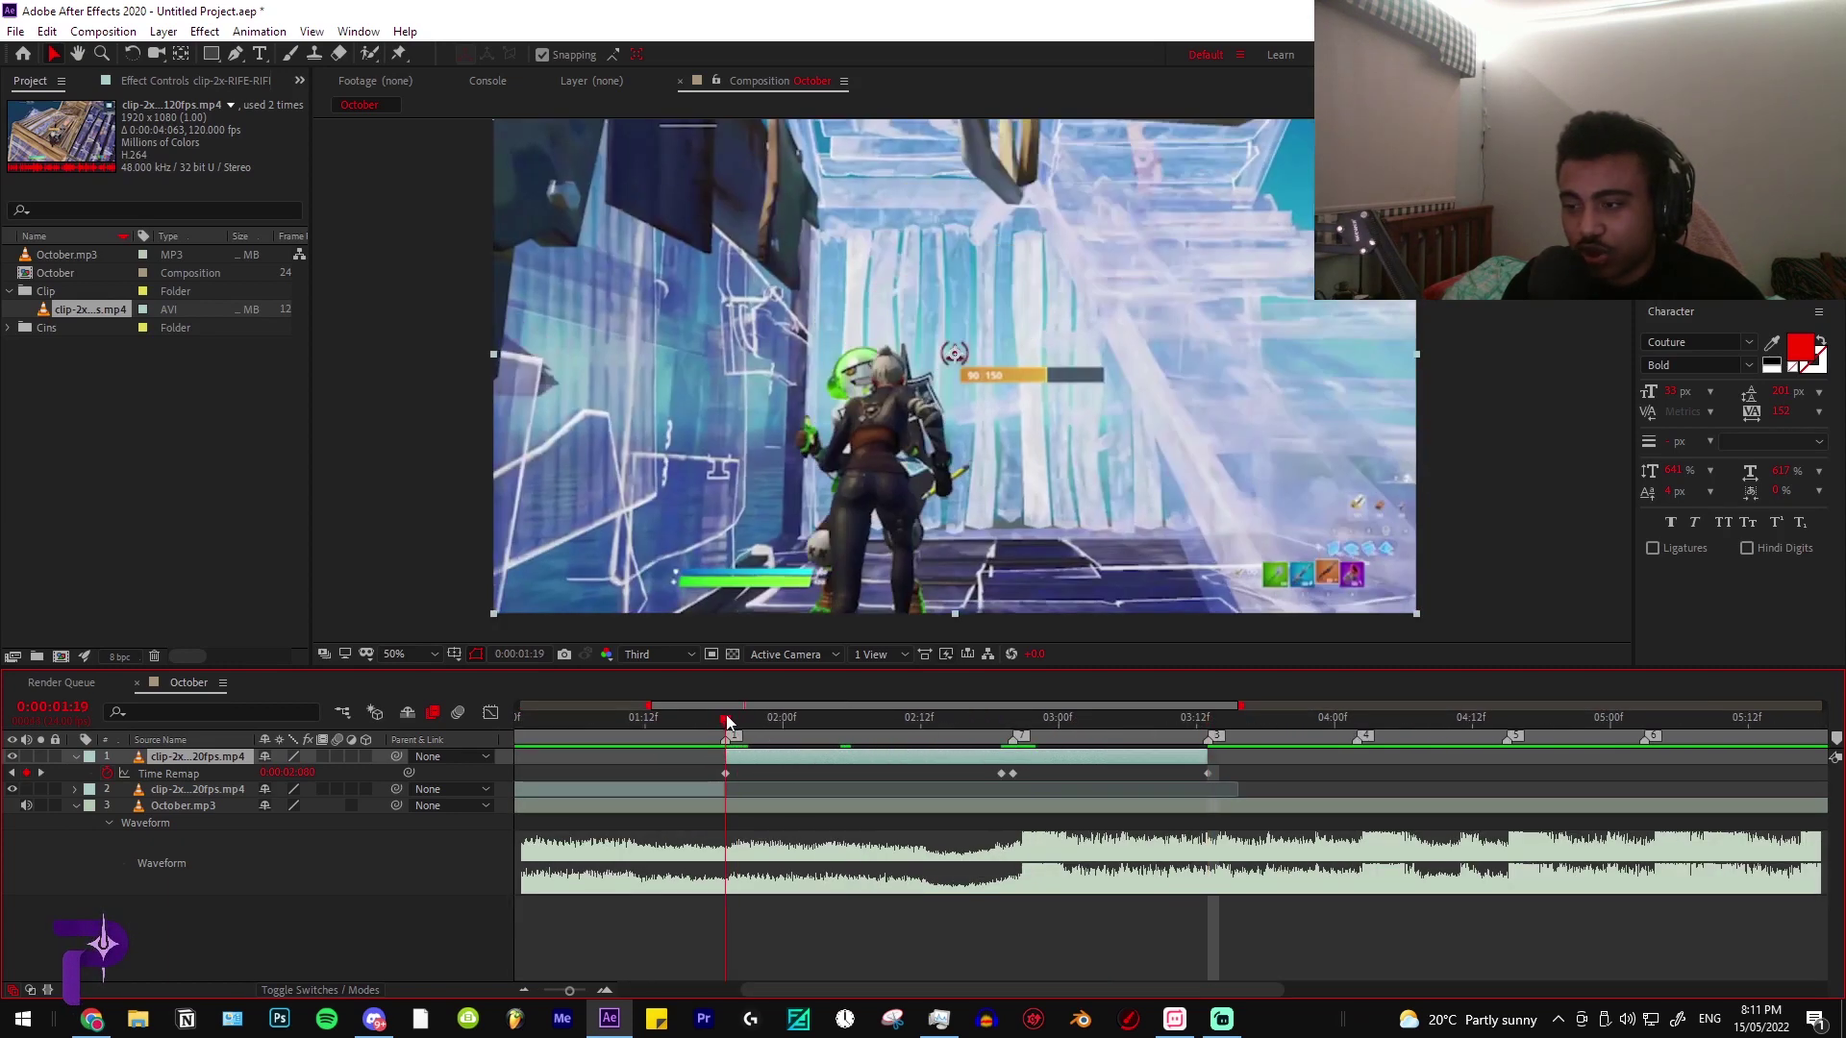
alt+scroll(701, 728, down, 3)
click(684, 725)
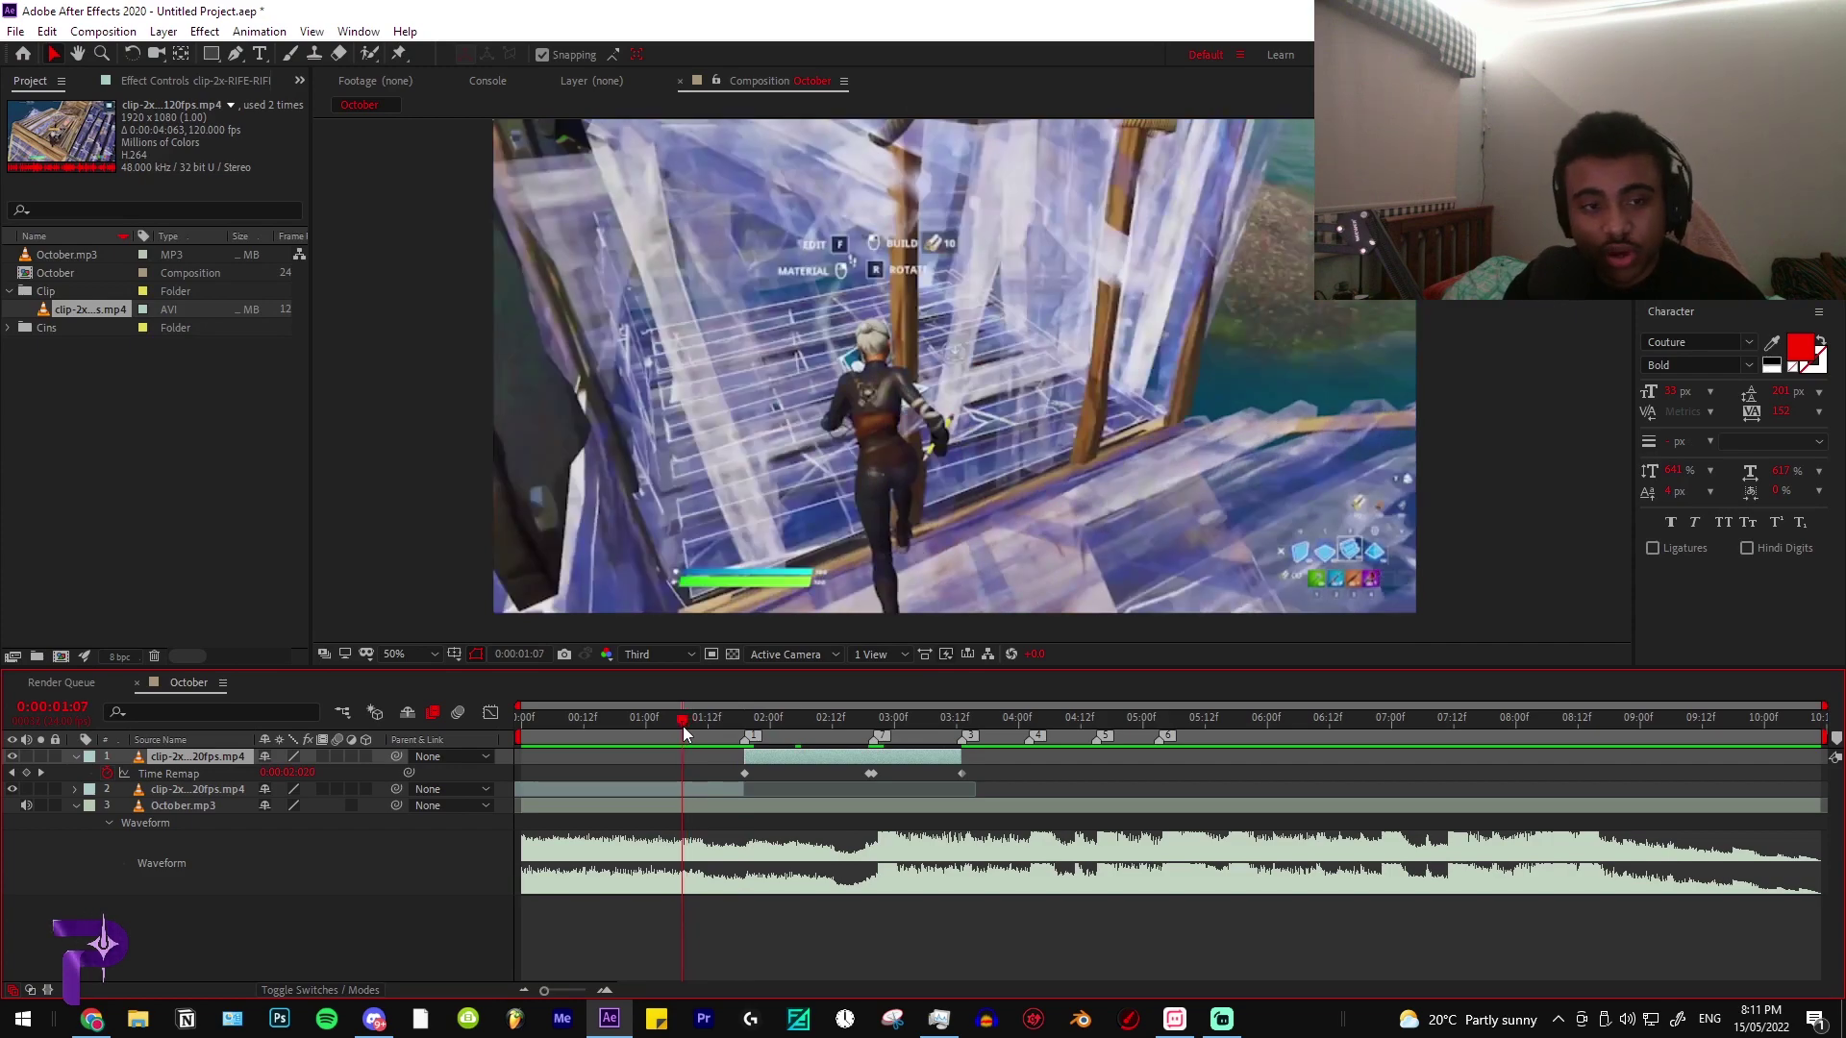
drag(685, 728, 493, 732)
key(space)
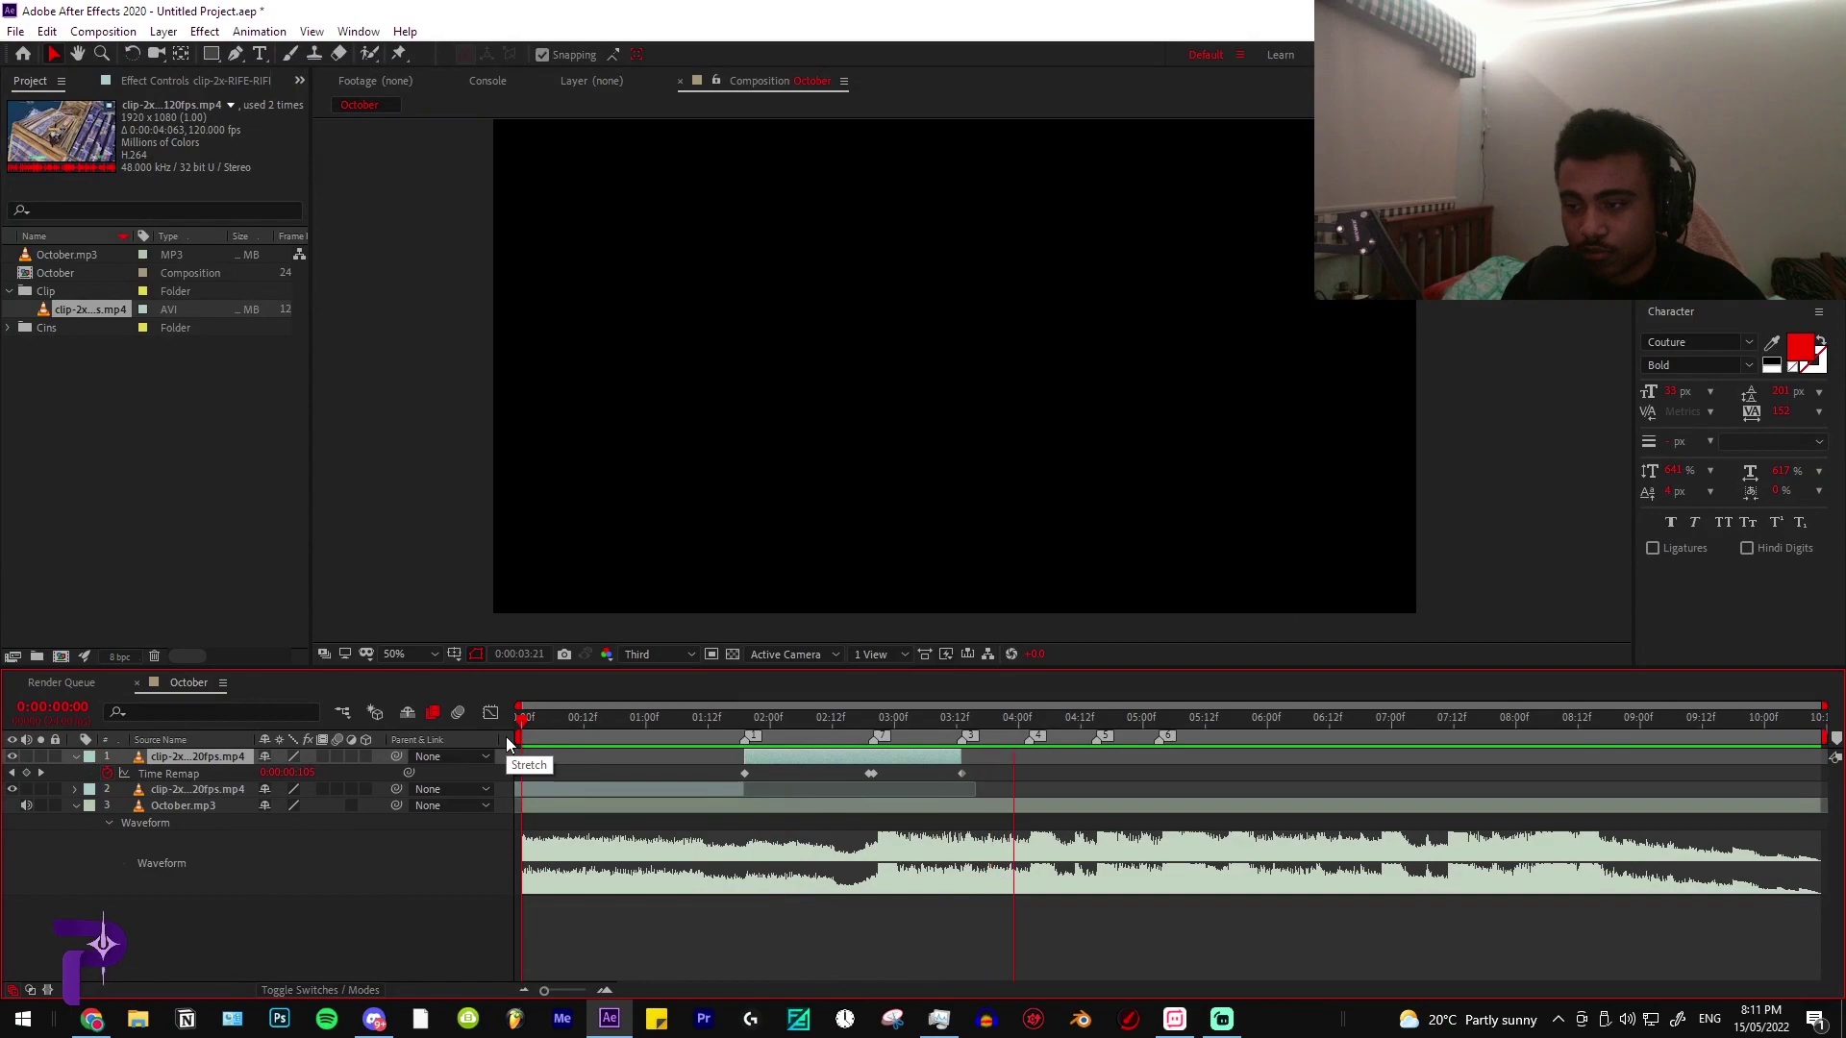
key(space)
click(514, 728)
key(space)
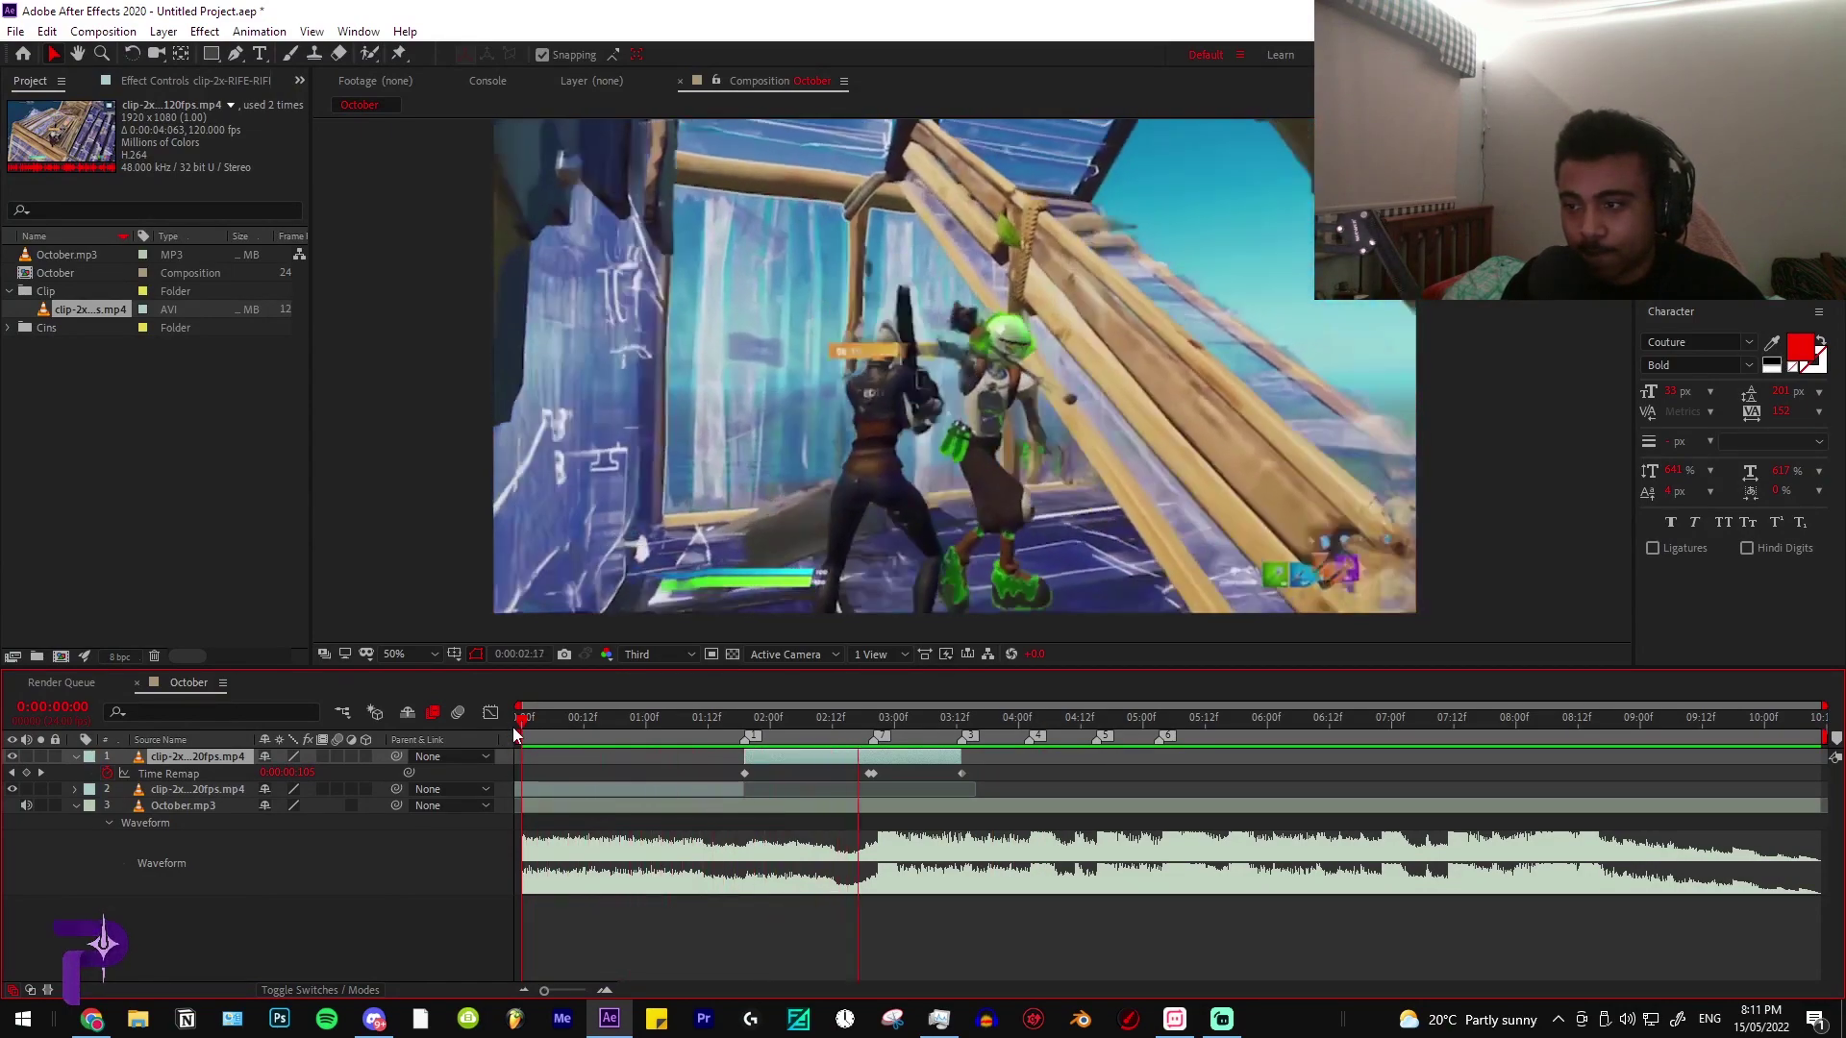
key(space)
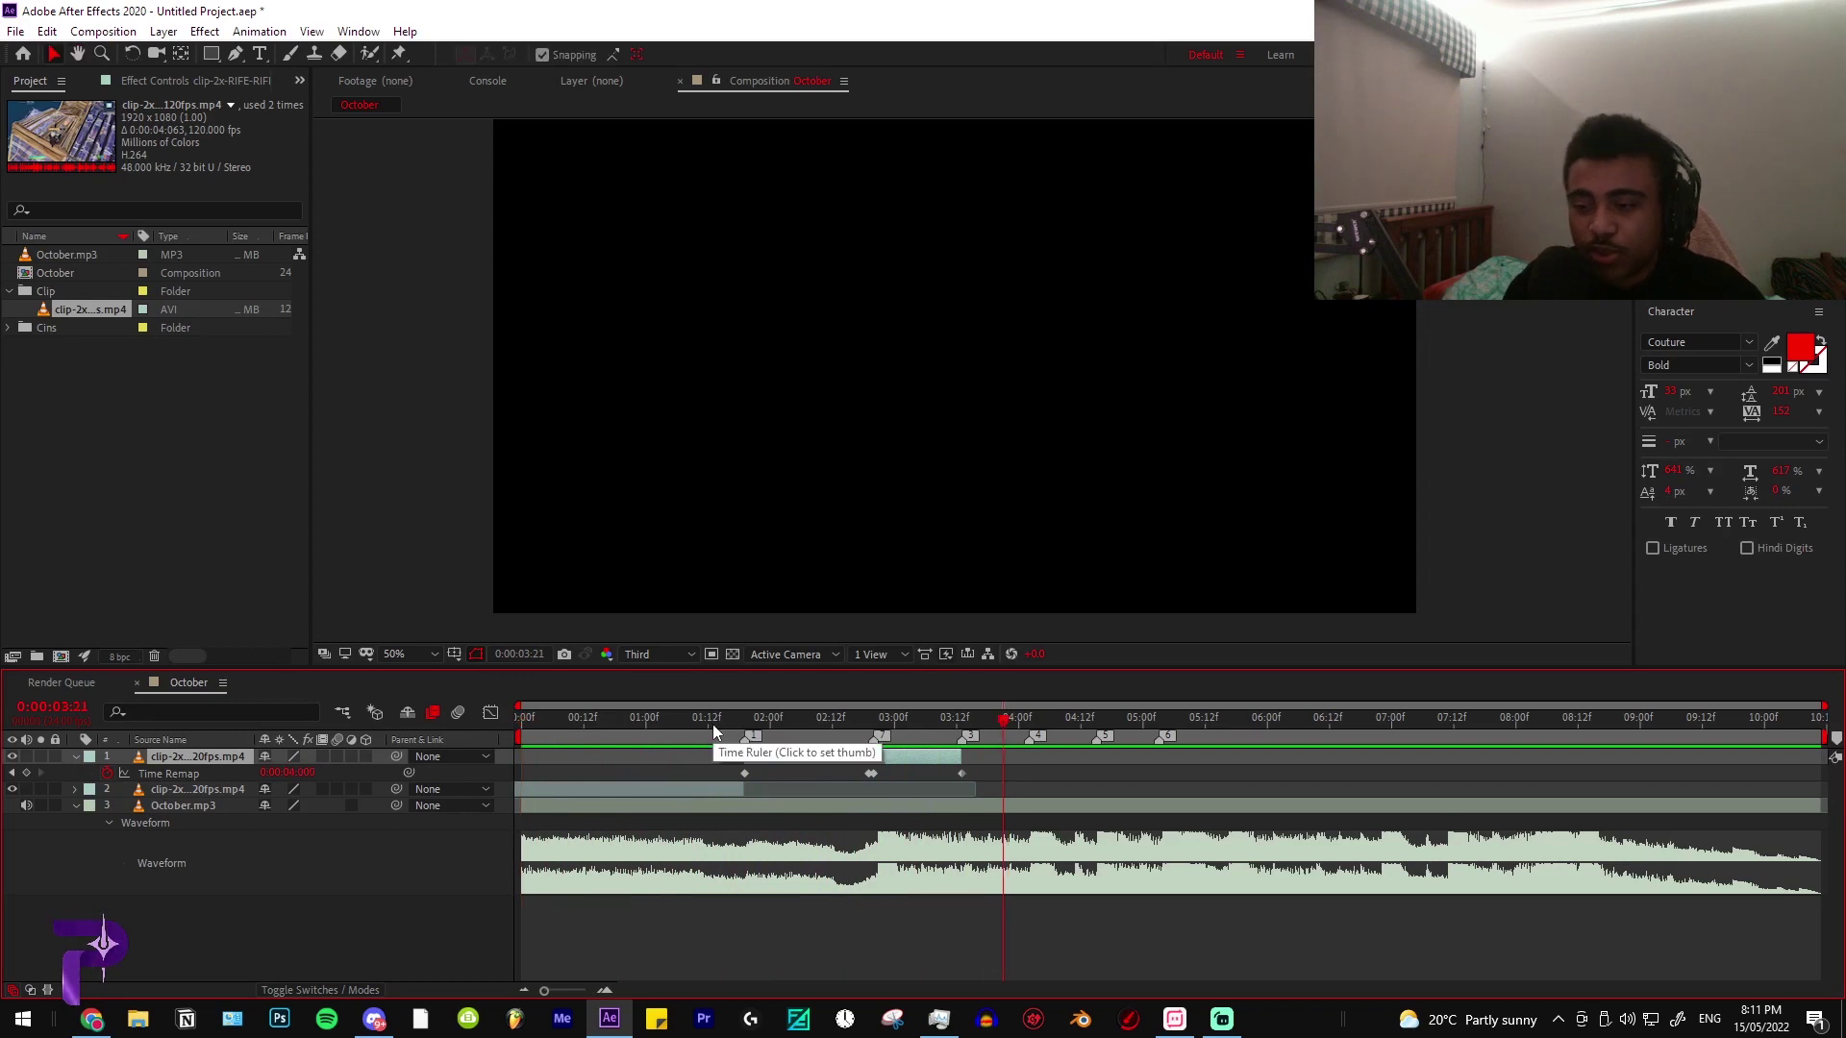
Apply Easy Ease to all four Time Remap keyframes of the second clip part
drag(712, 724, 733, 729)
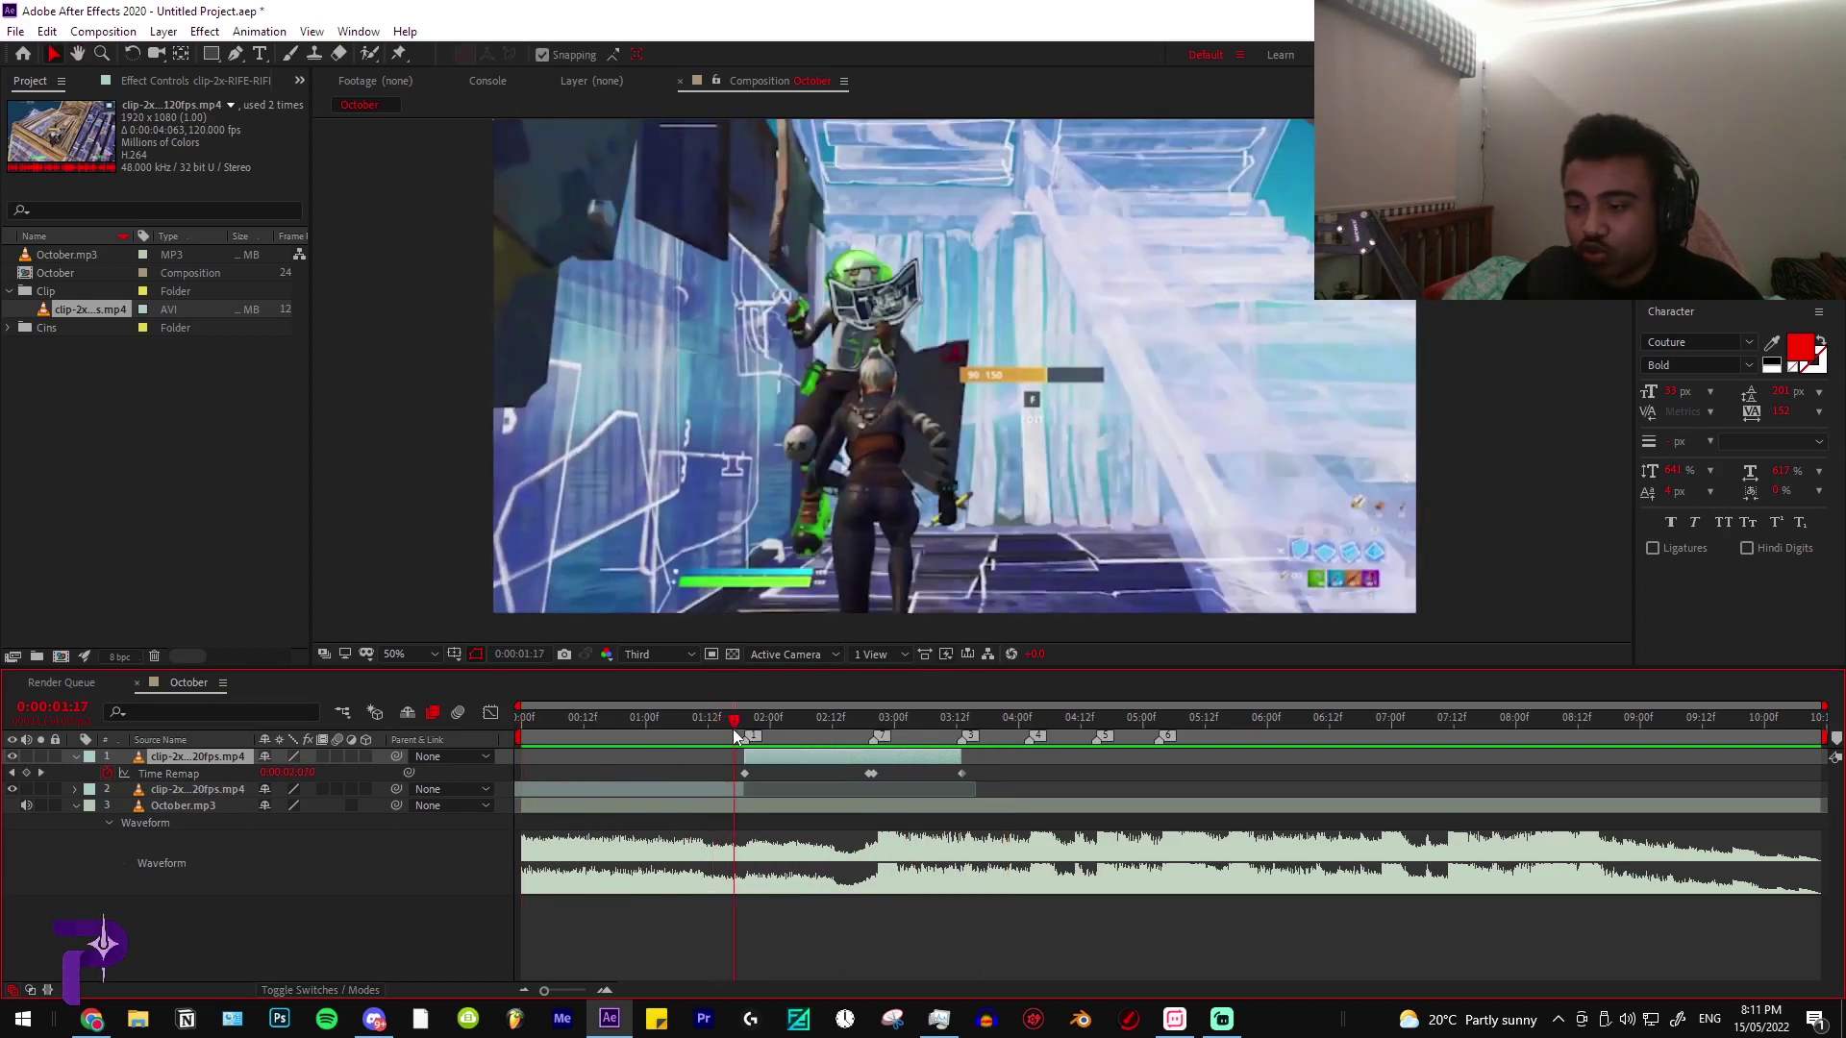
click(730, 764)
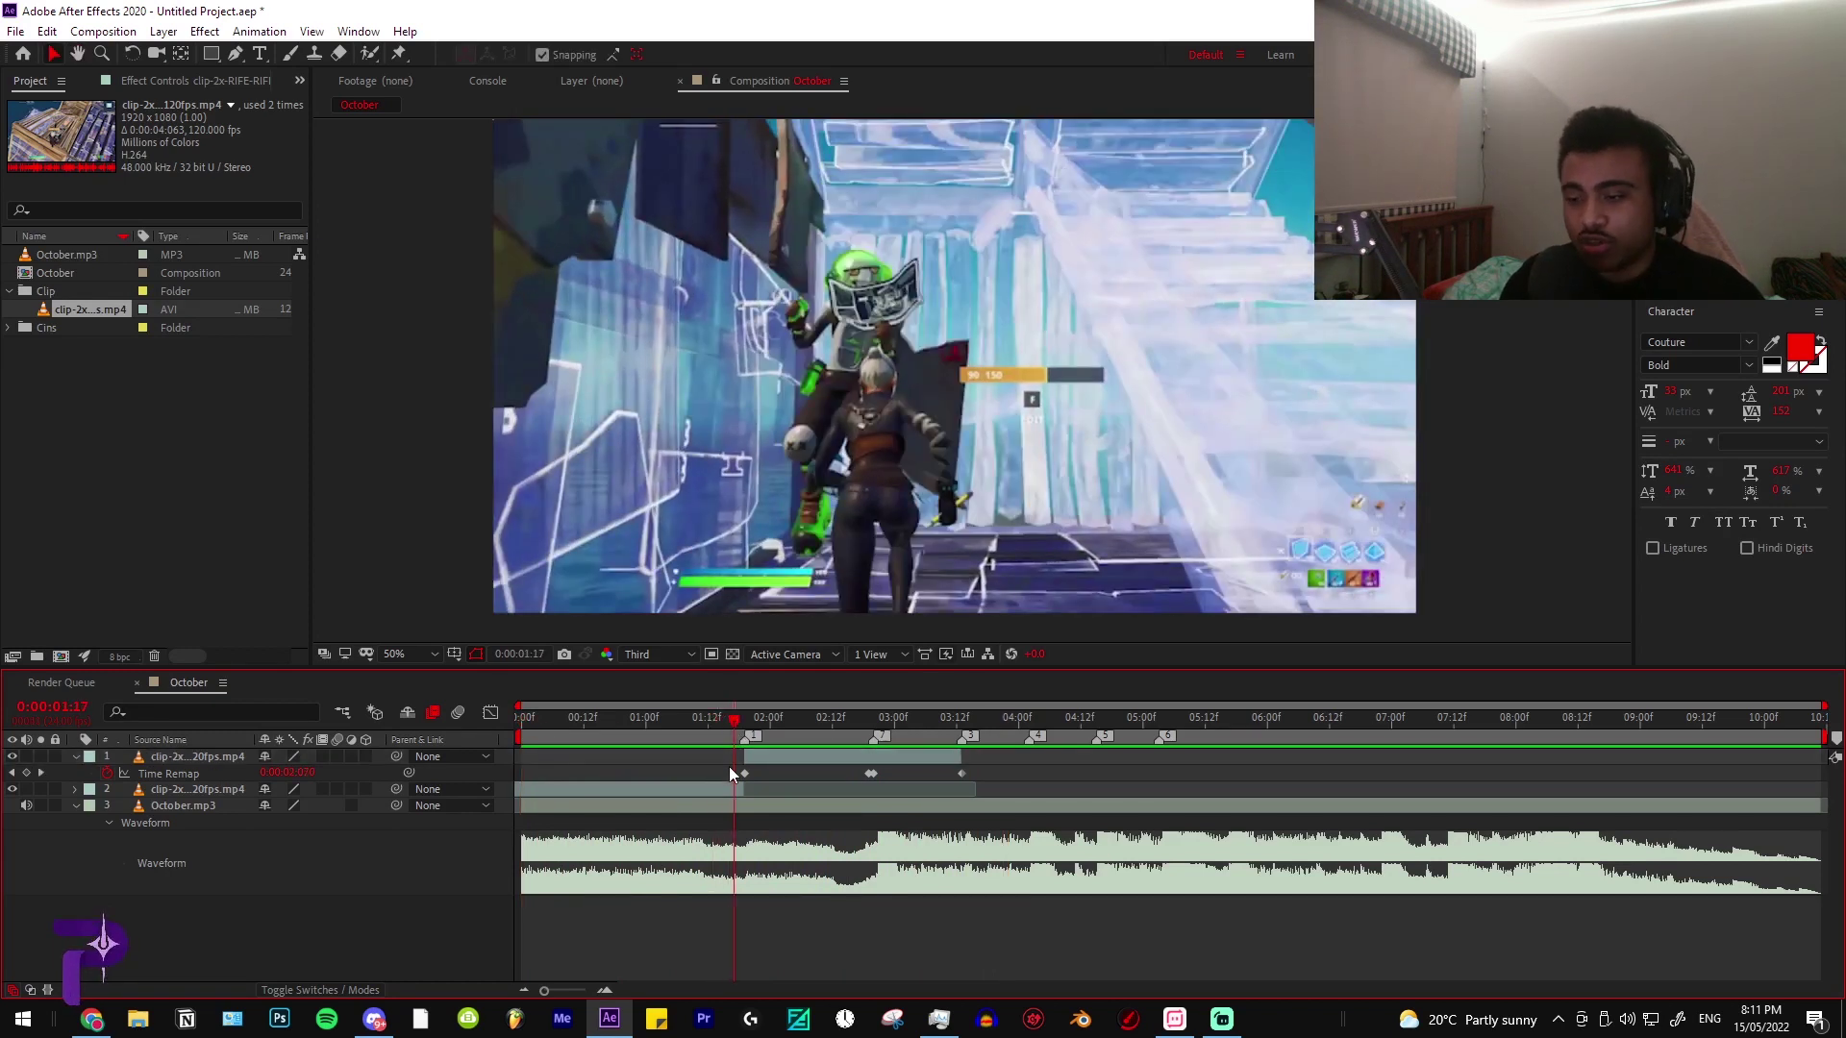
drag(724, 768, 1066, 788)
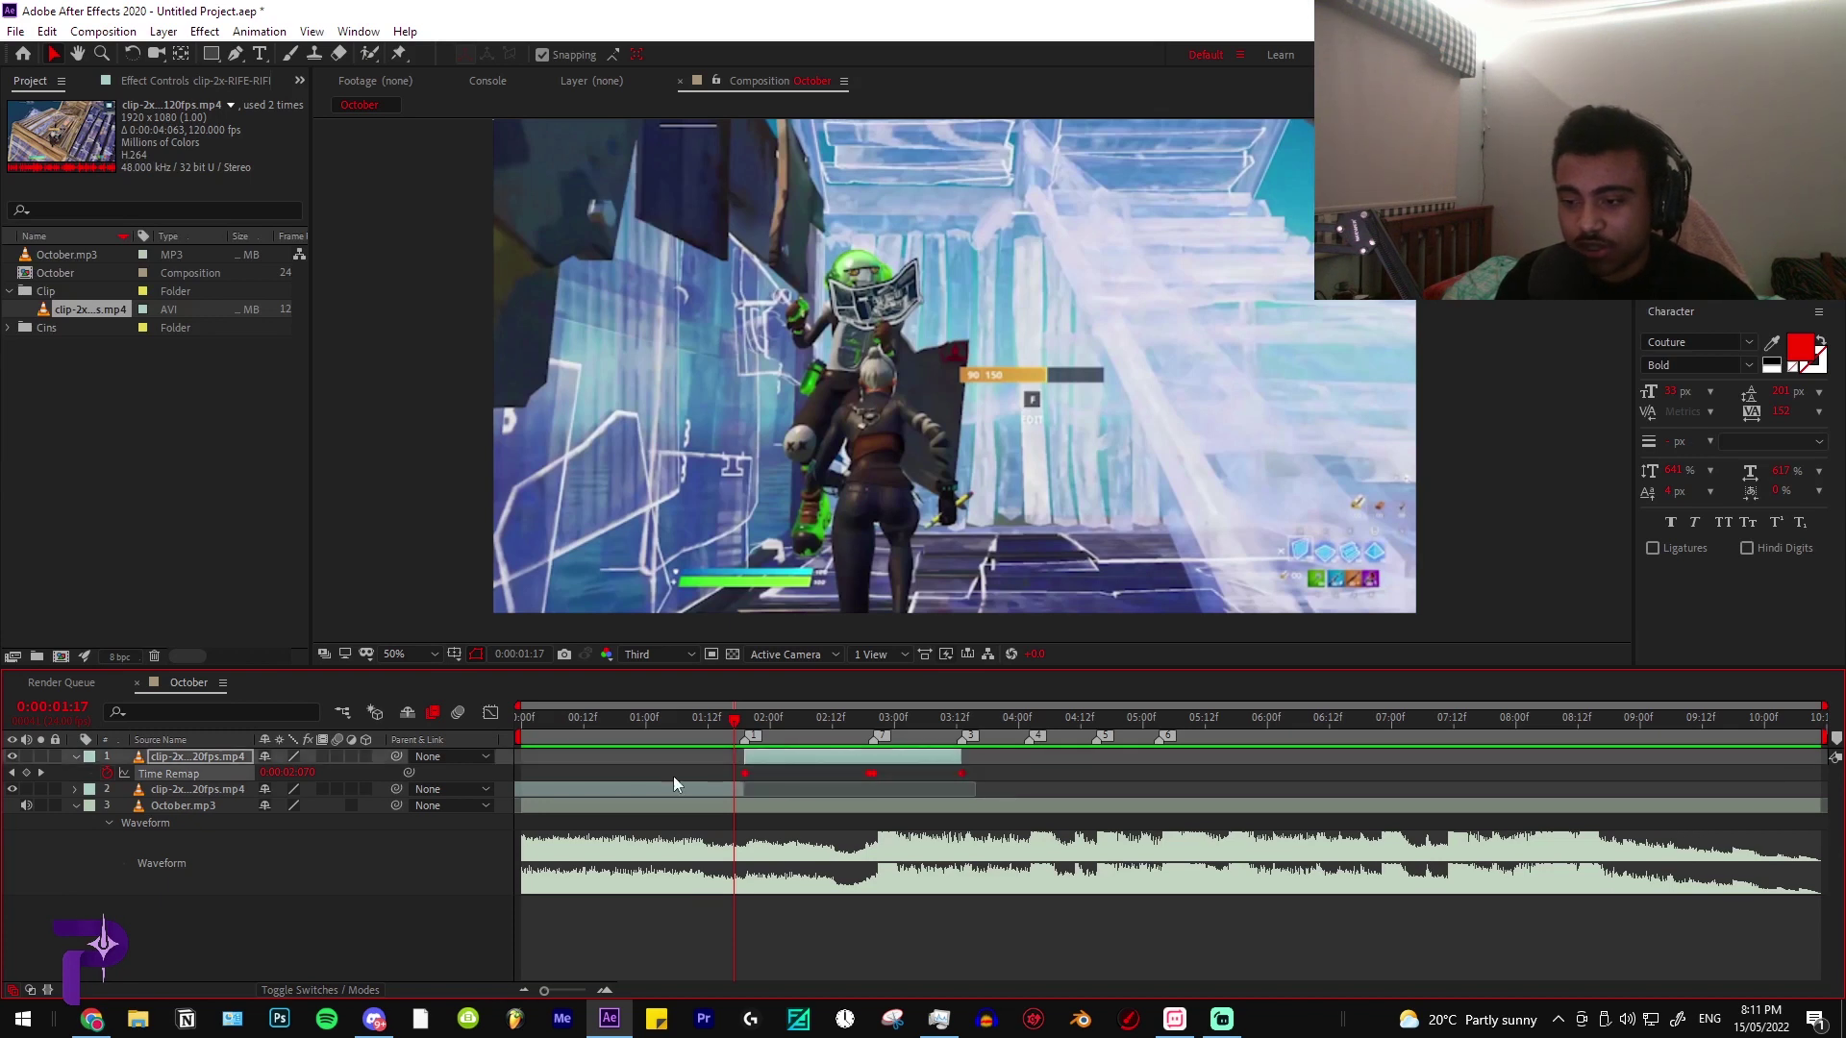
right_click(744, 776)
mouse_move(803, 761)
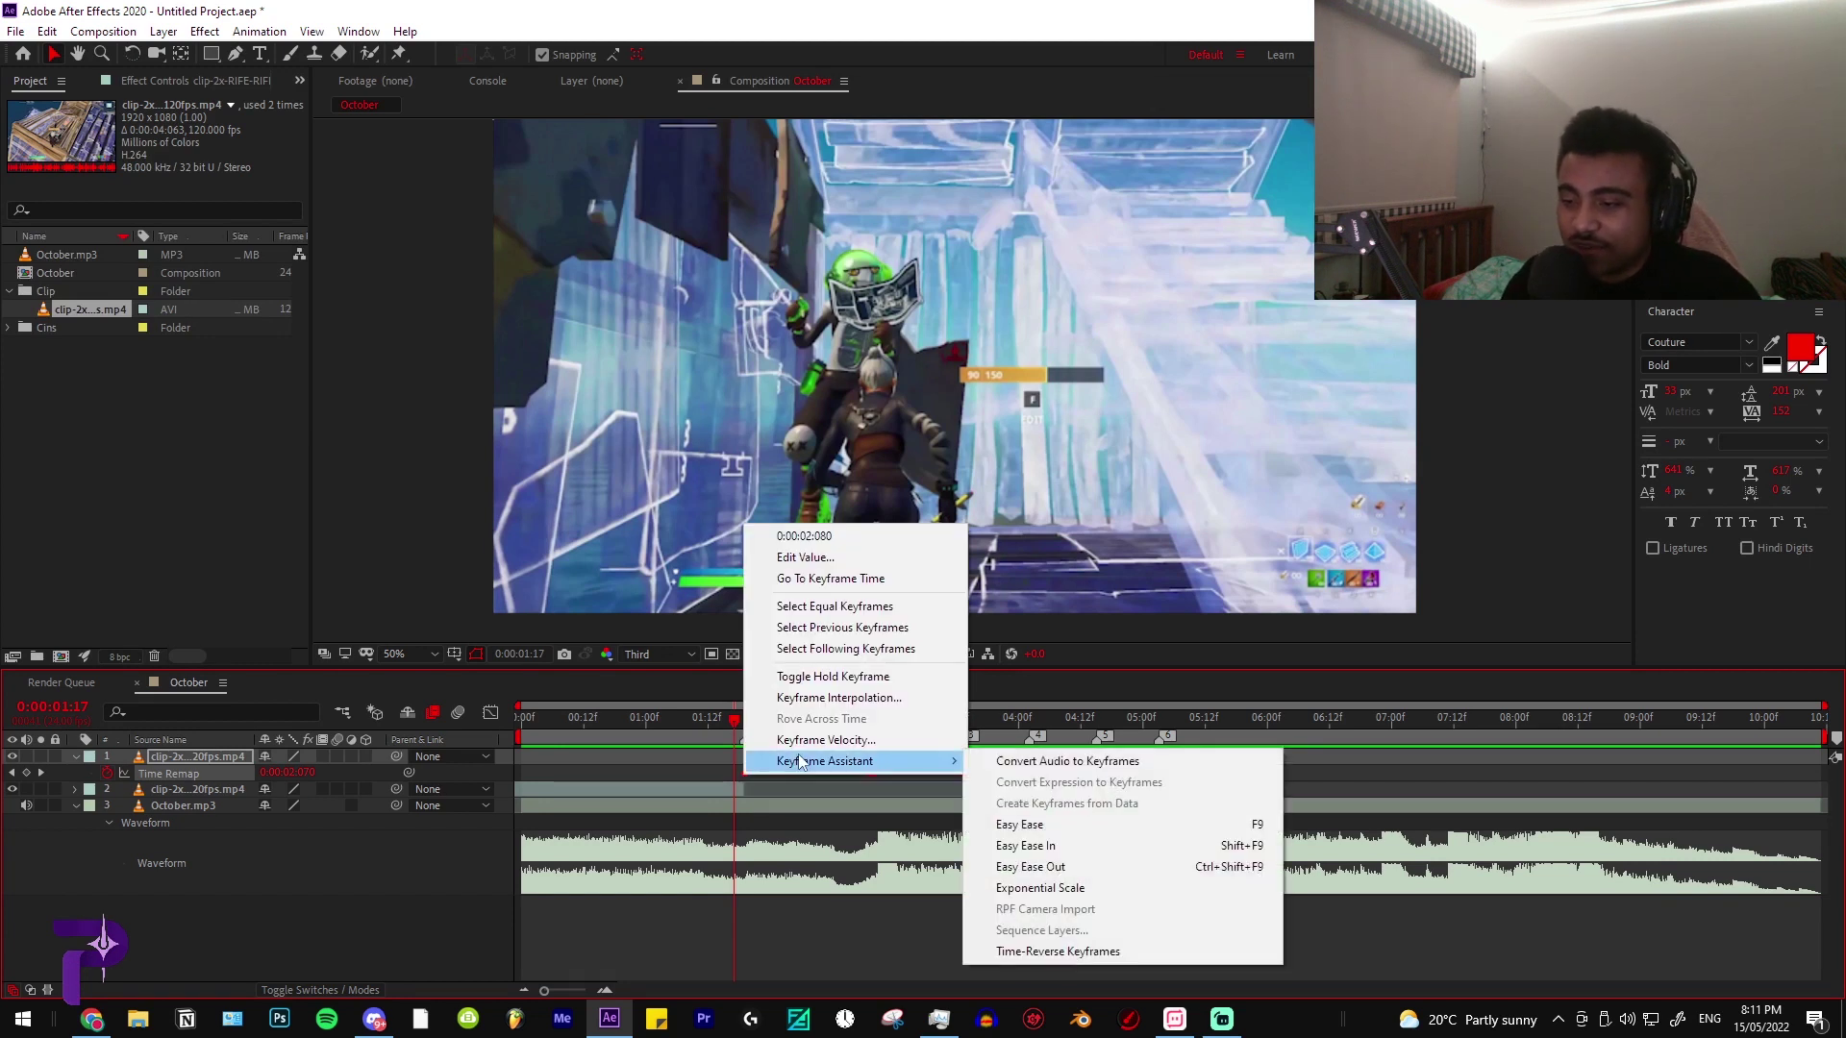
click(1021, 824)
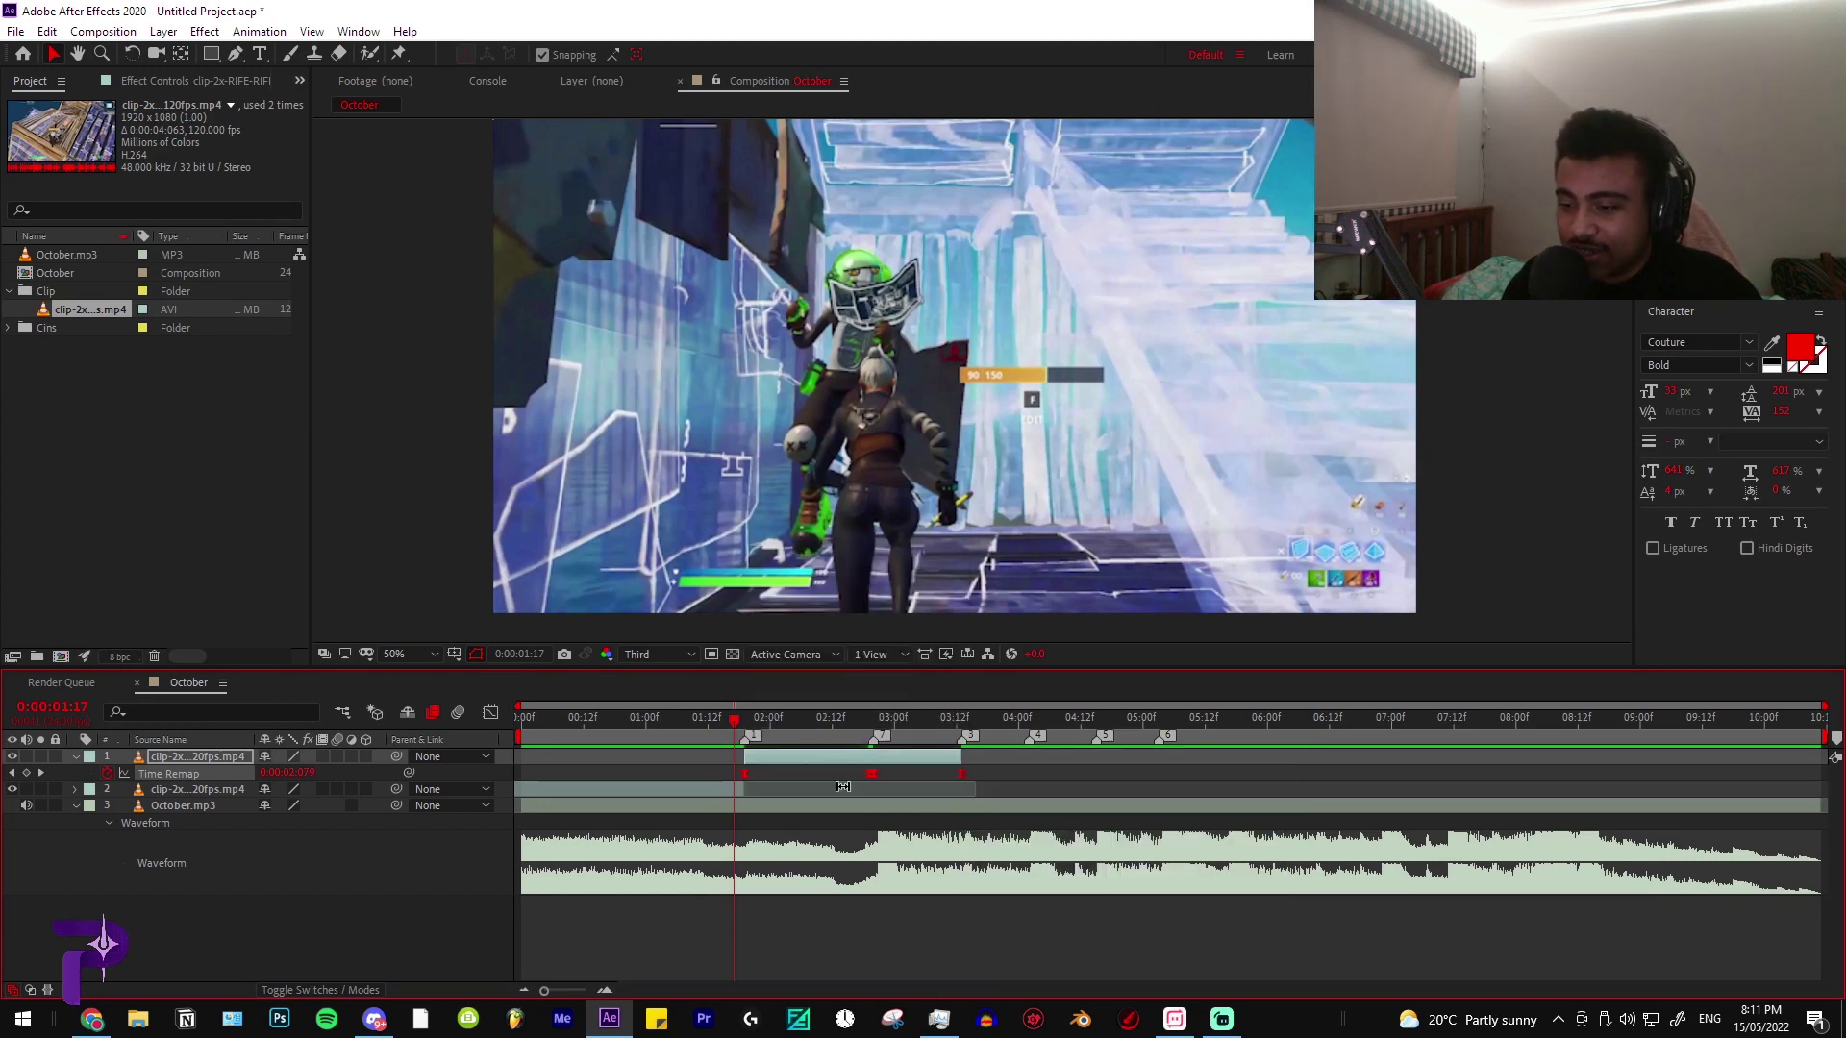
click(806, 769)
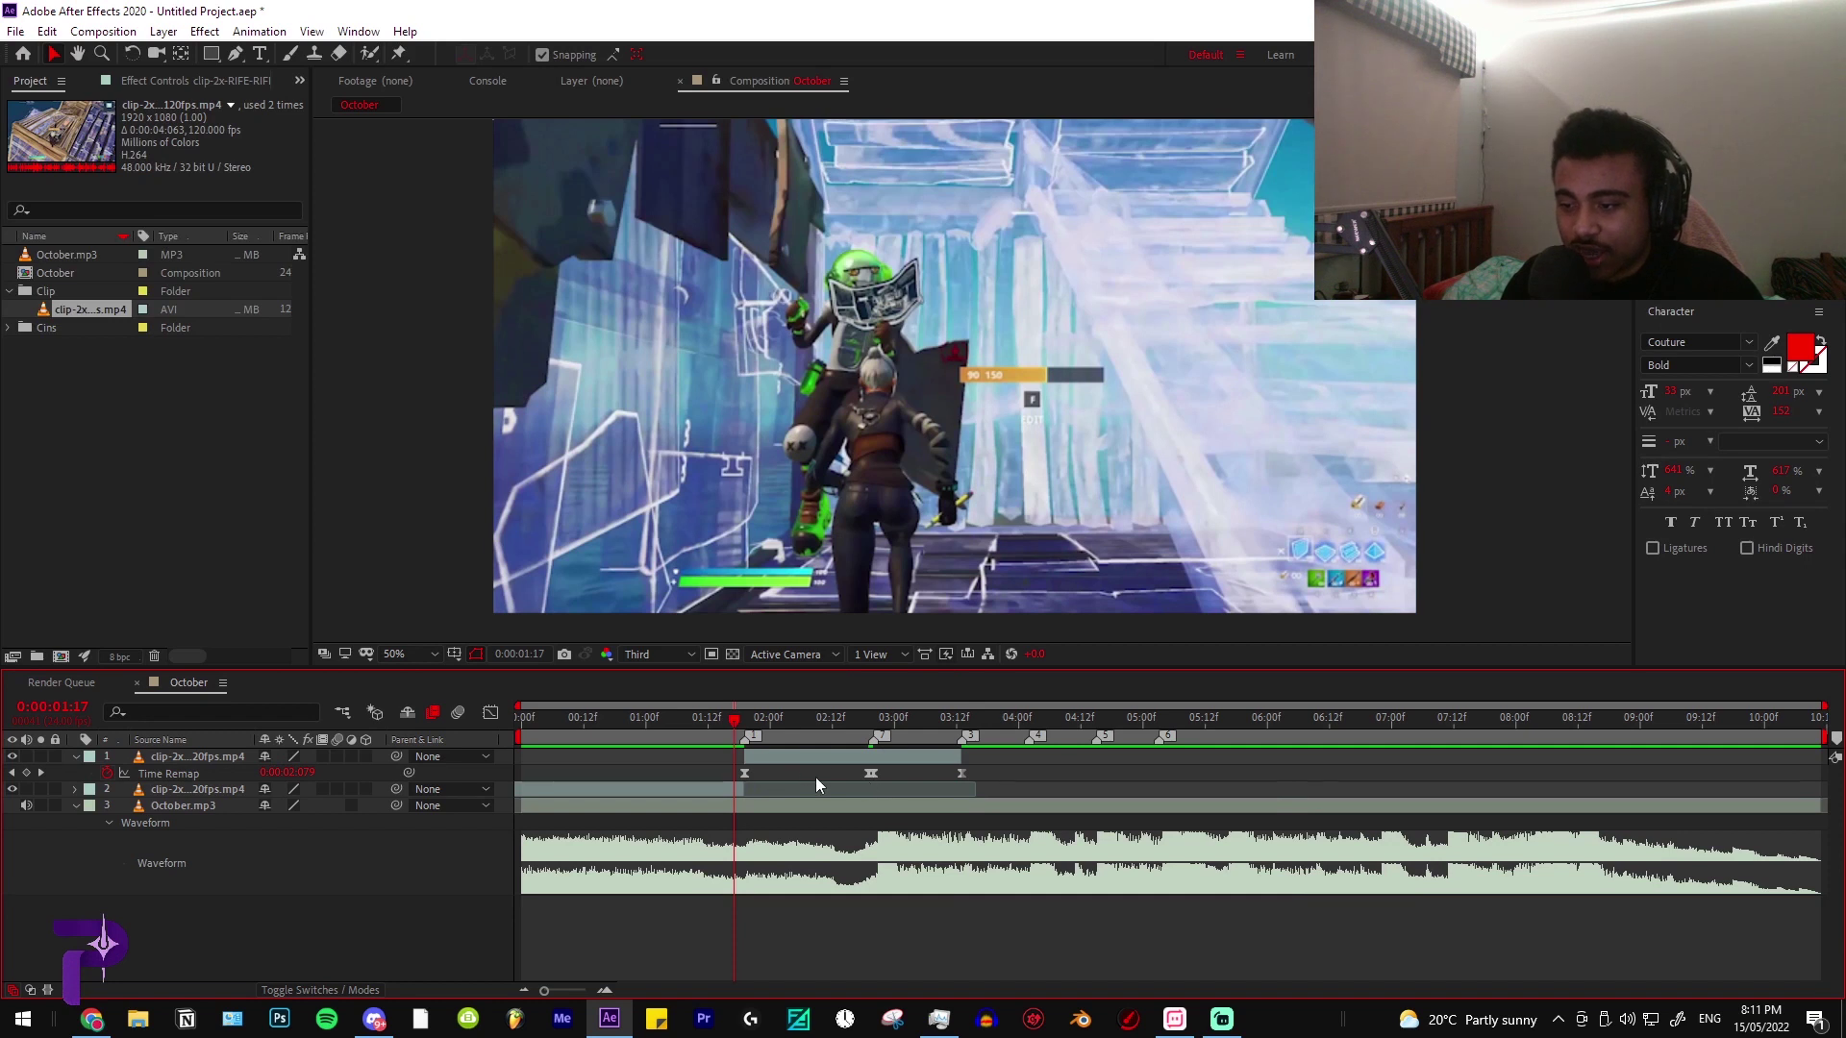
Open the second clip part's Time Remap curve in the Graph Editor and inspect its keyframes around the second marker
click(743, 775)
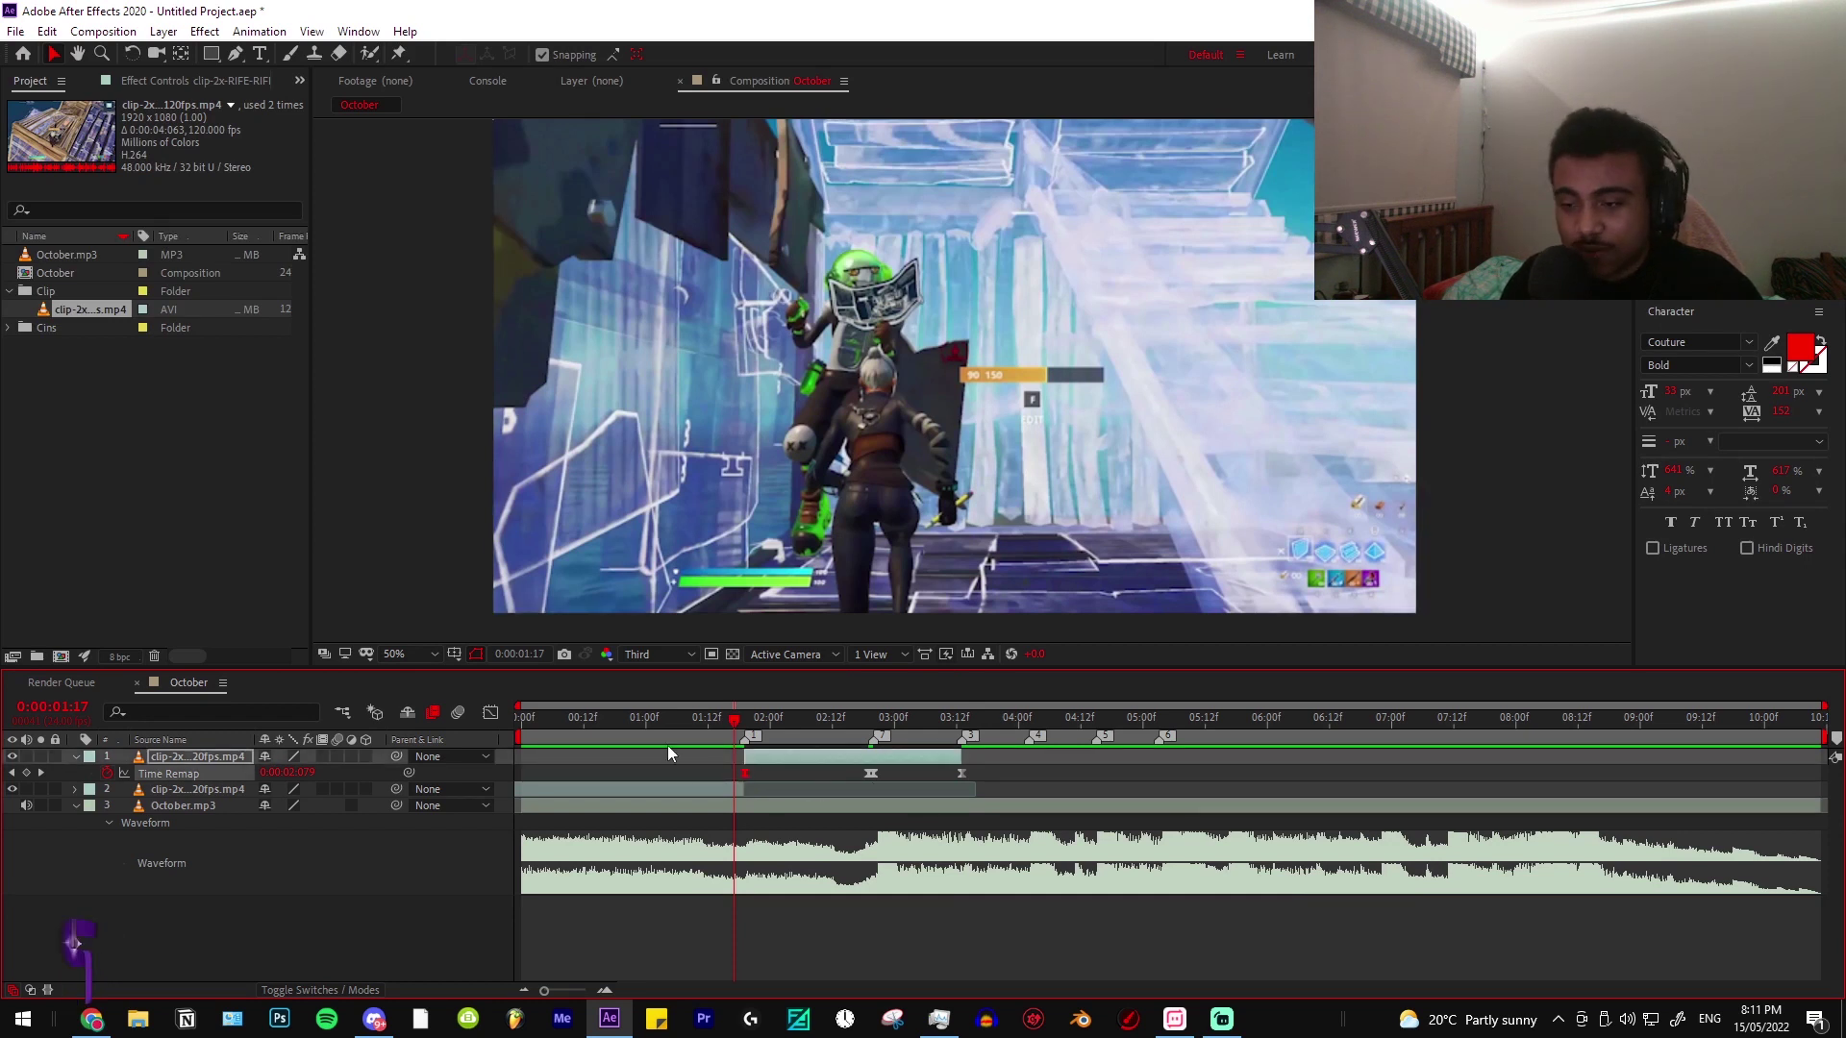
click(491, 715)
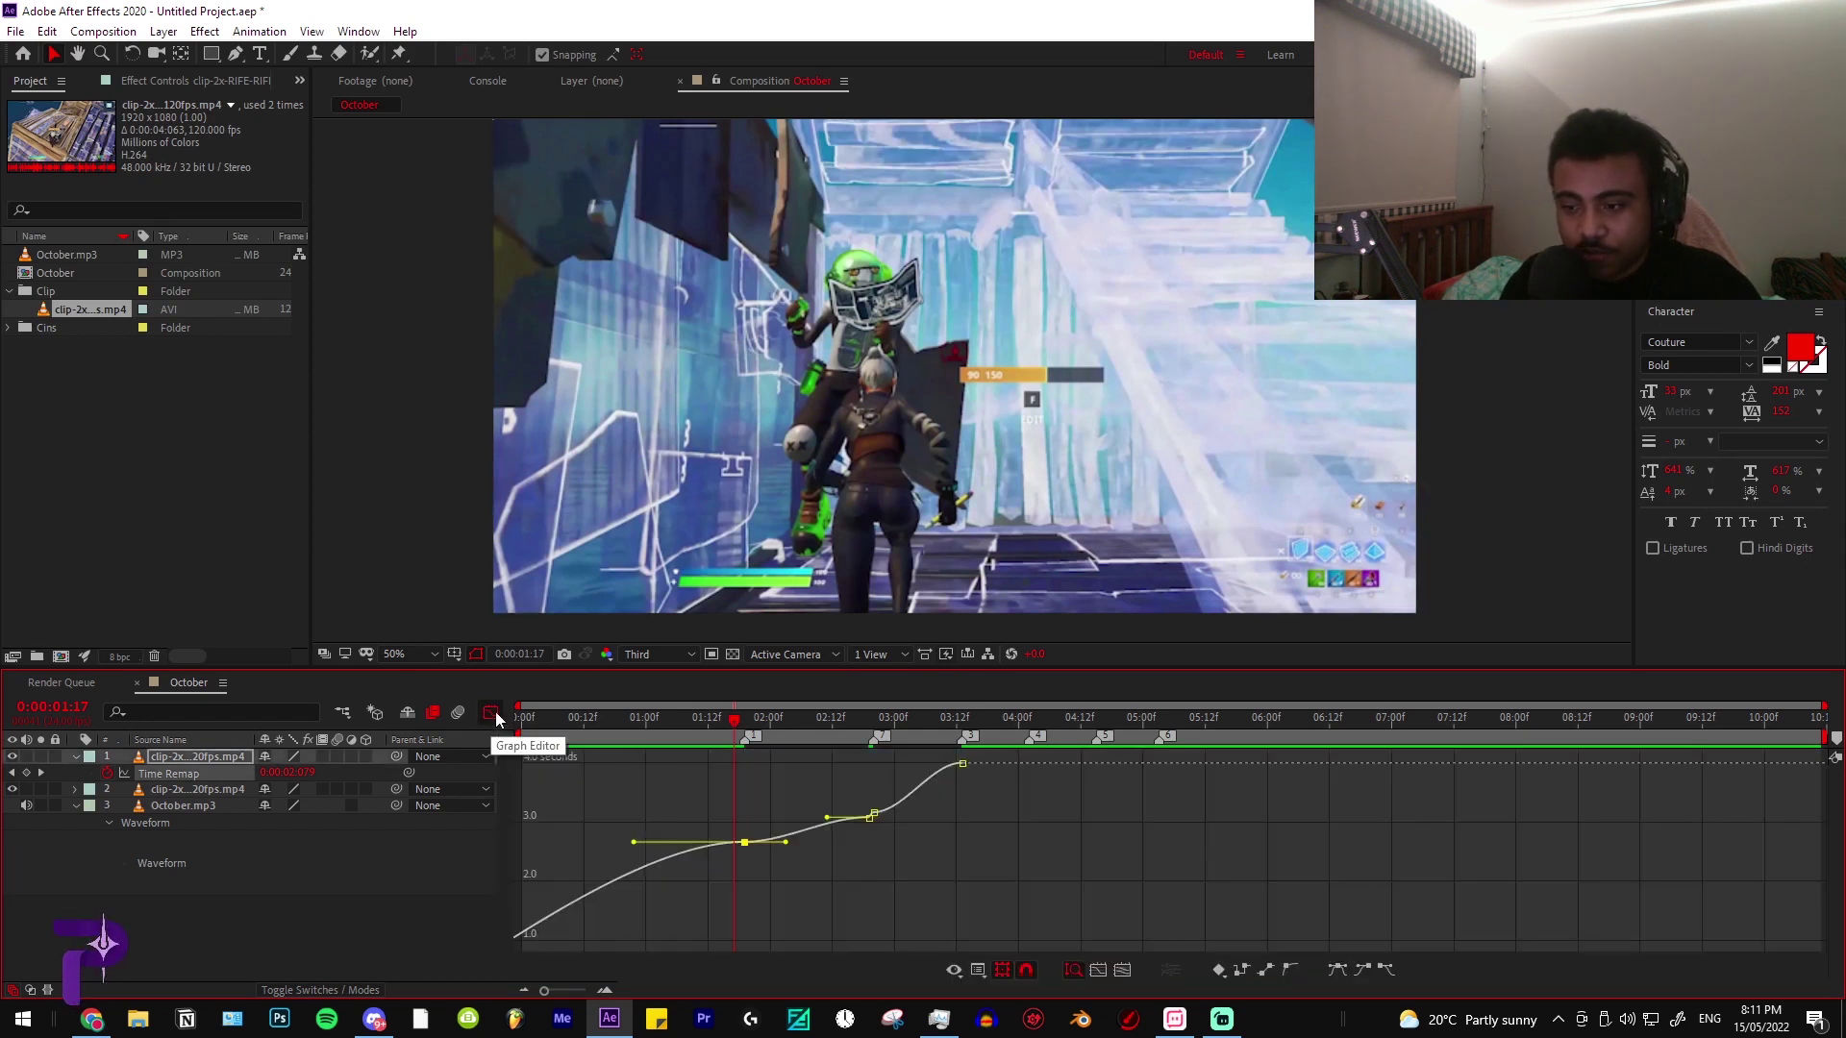
scroll(828, 818, up, 3)
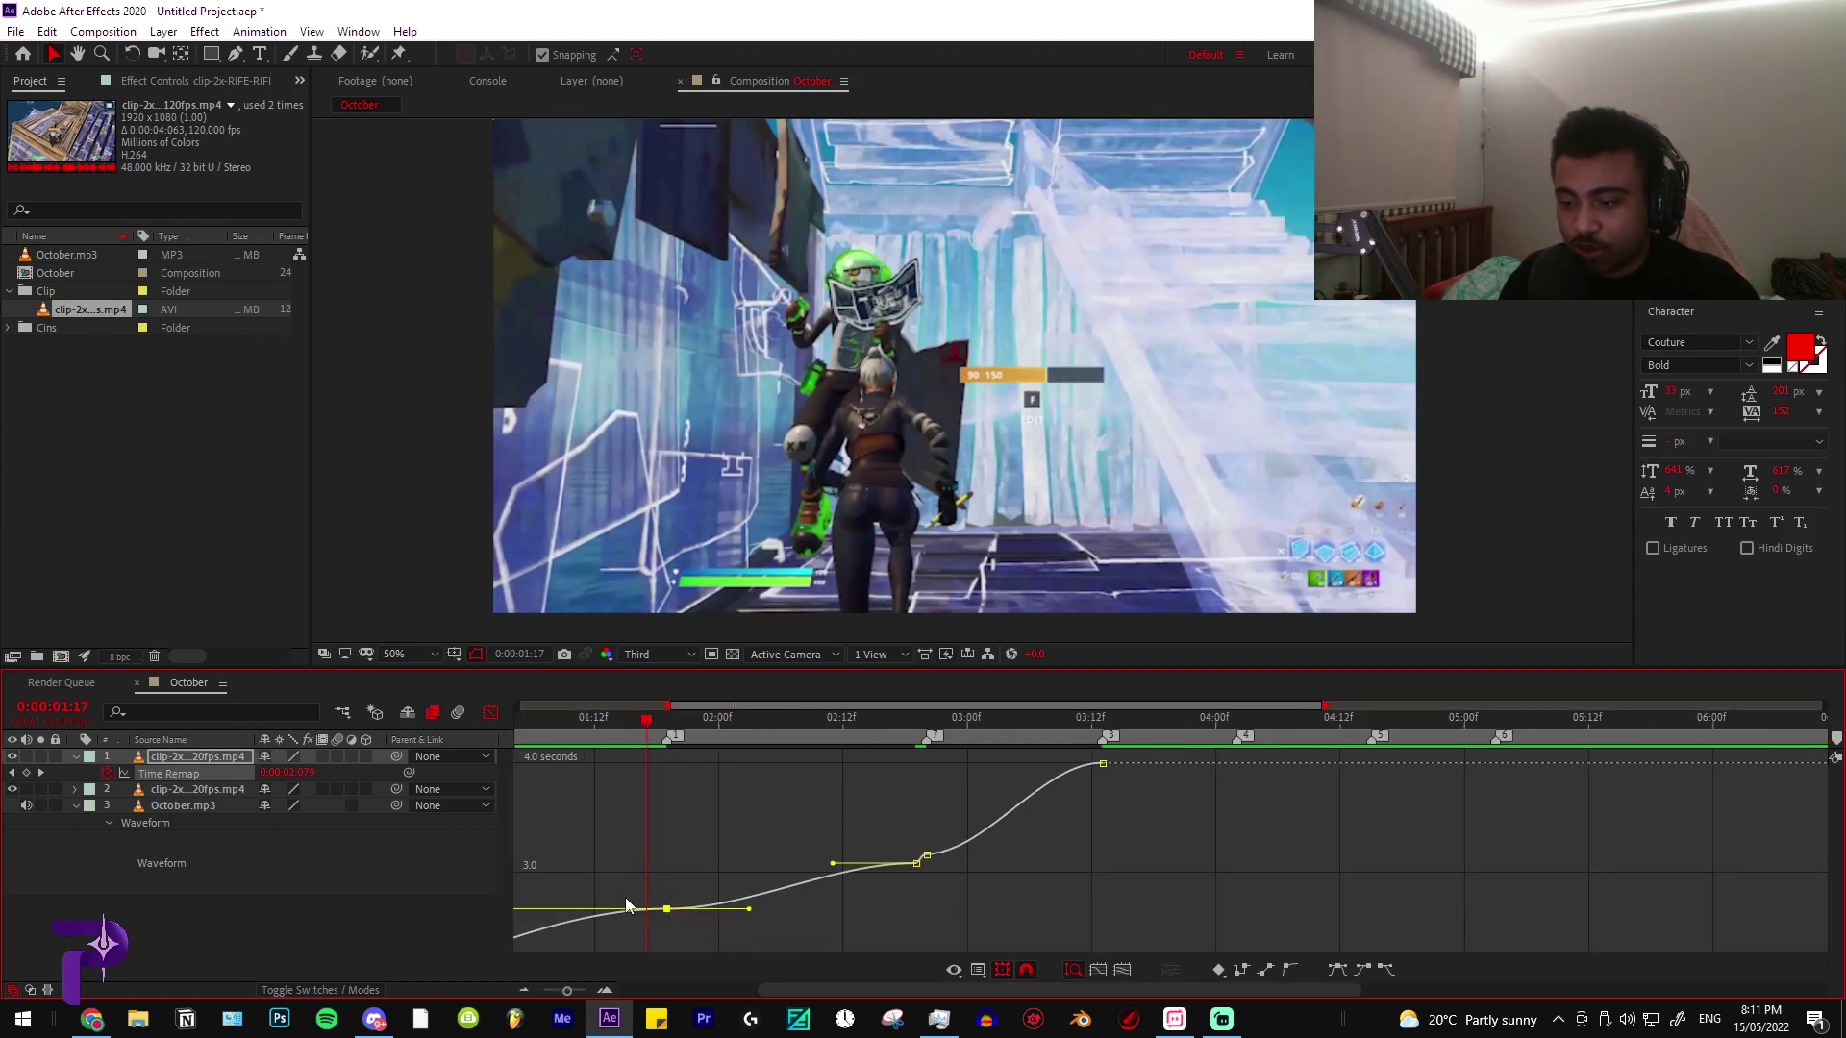
click(1036, 762)
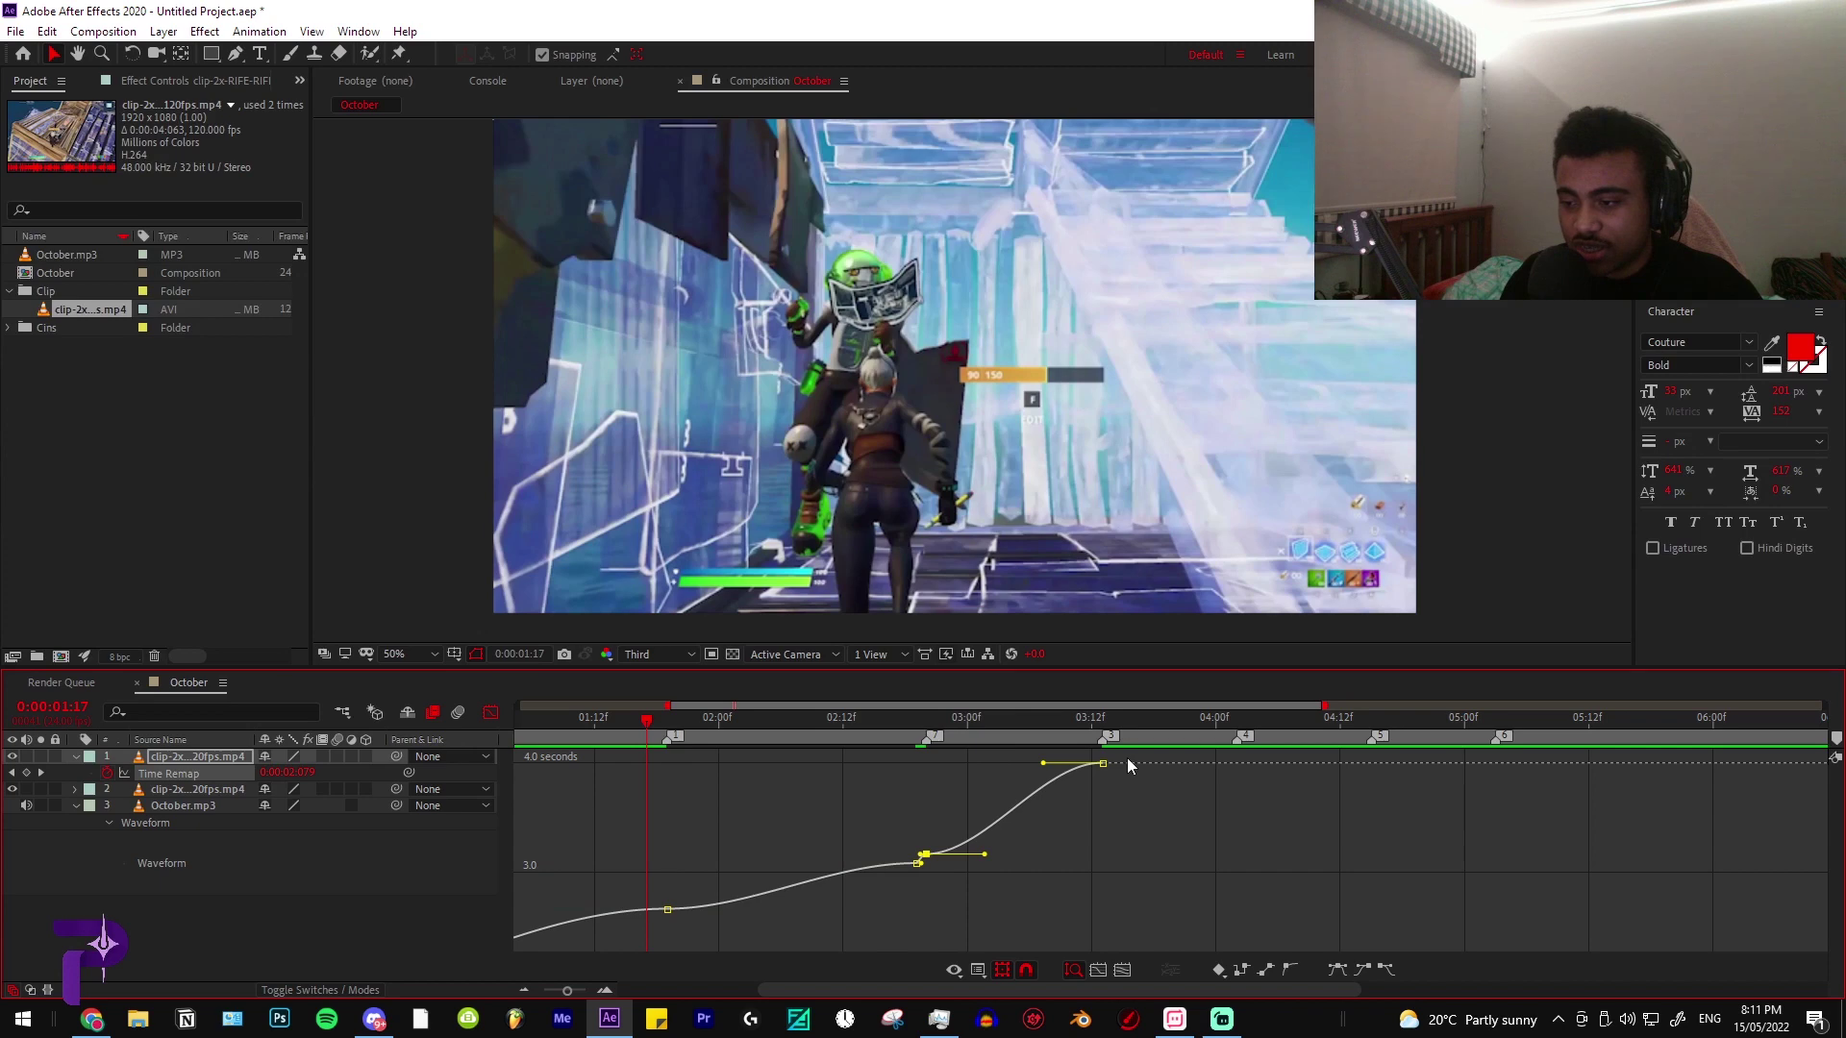
scroll(867, 884, up, 4)
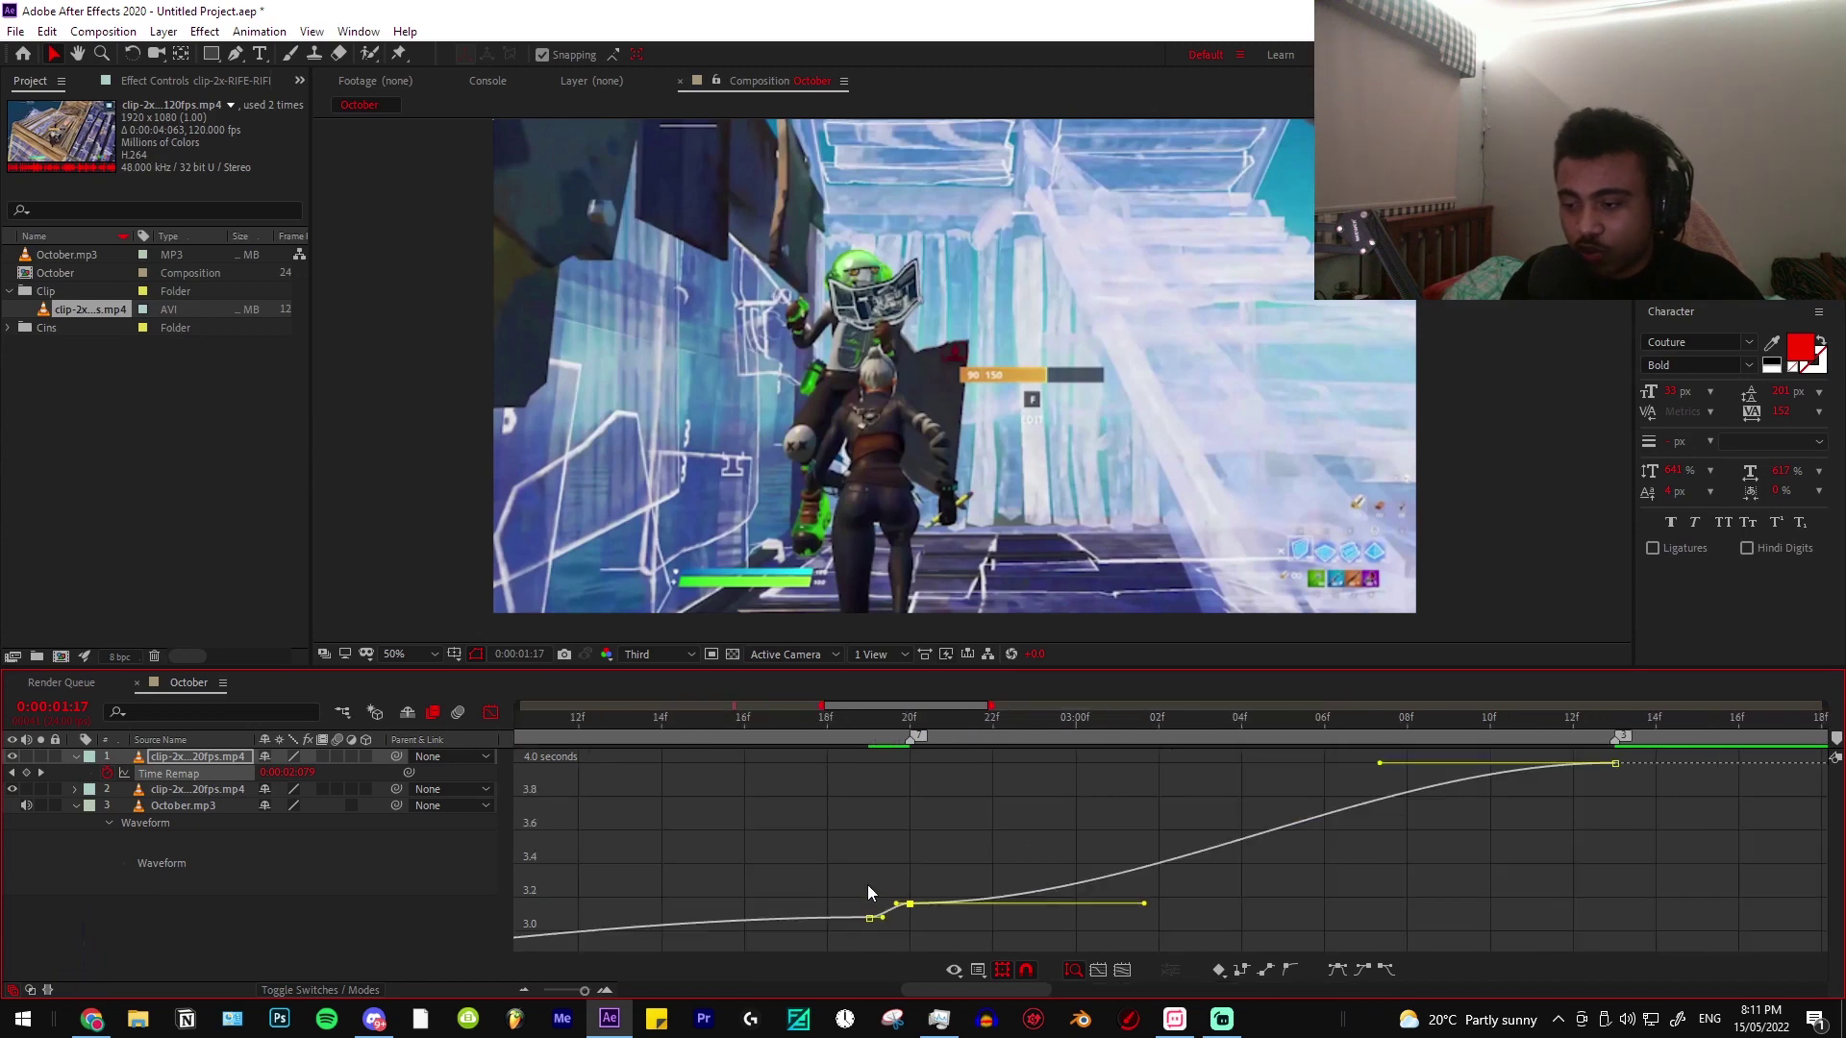
click(870, 920)
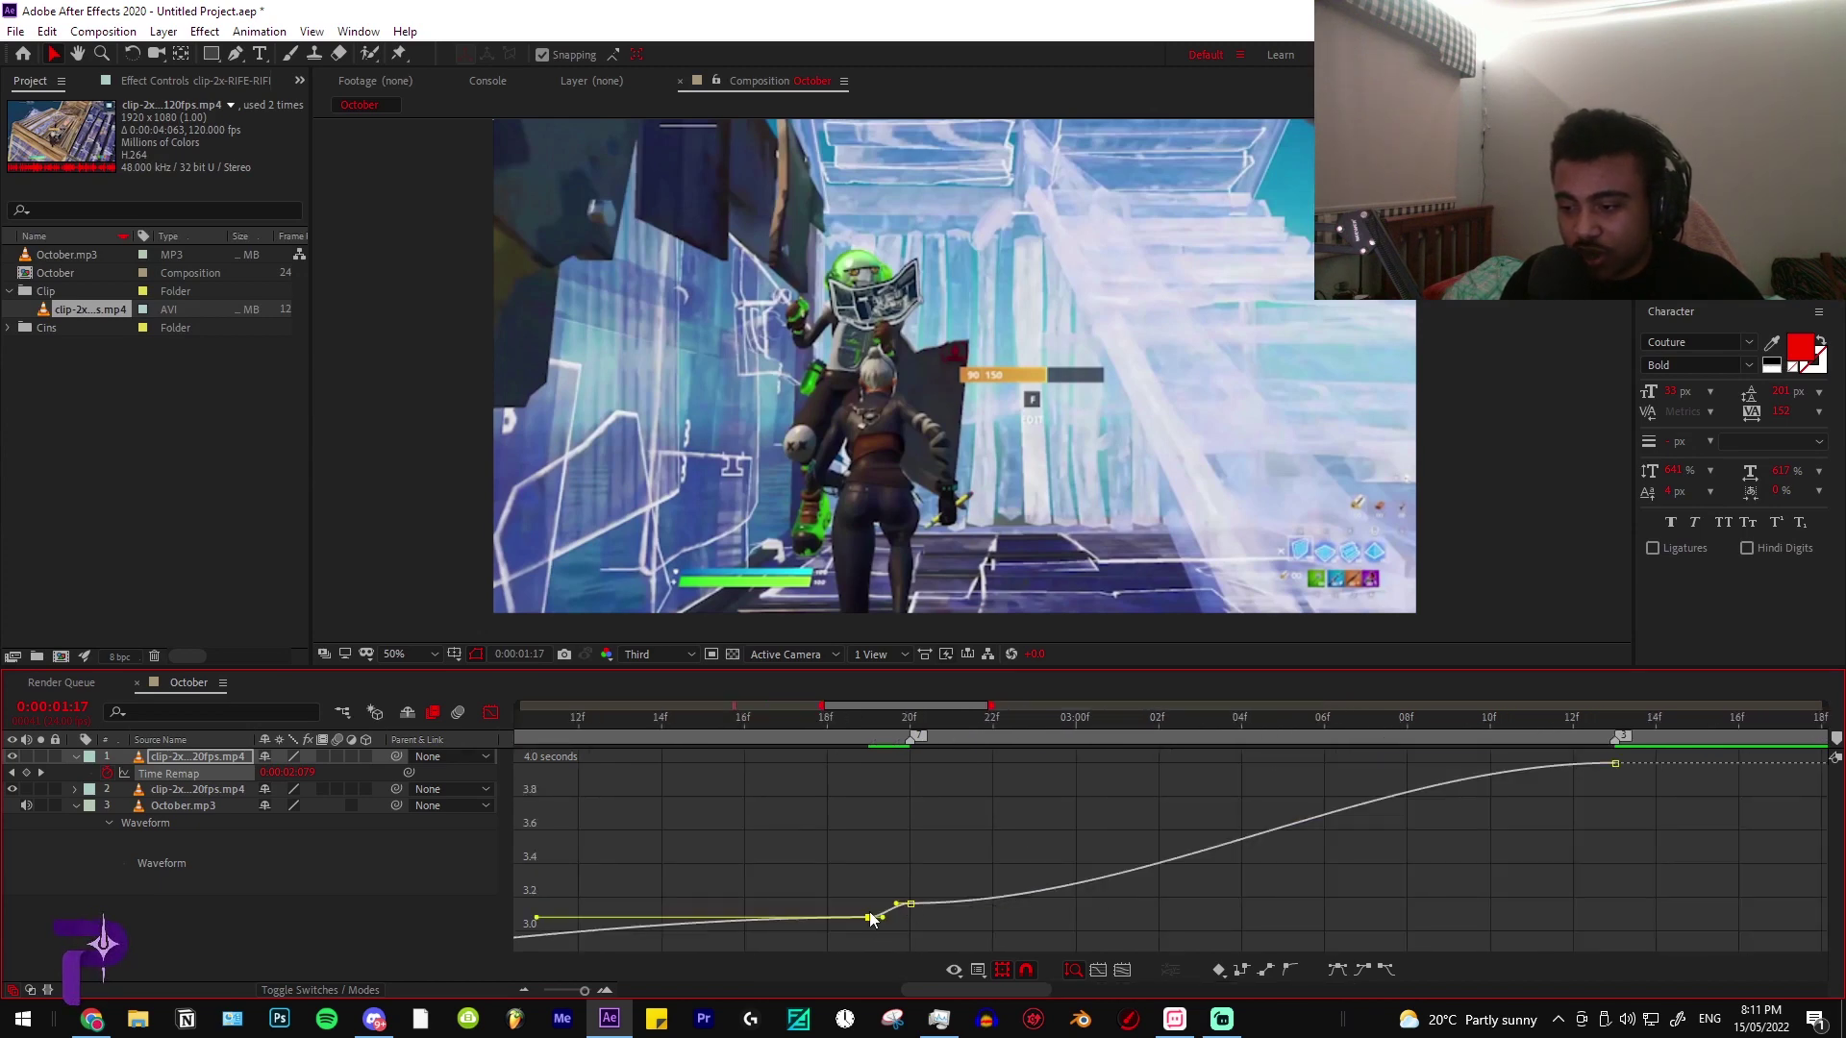
click(899, 737)
scroll(700, 870, down, 4)
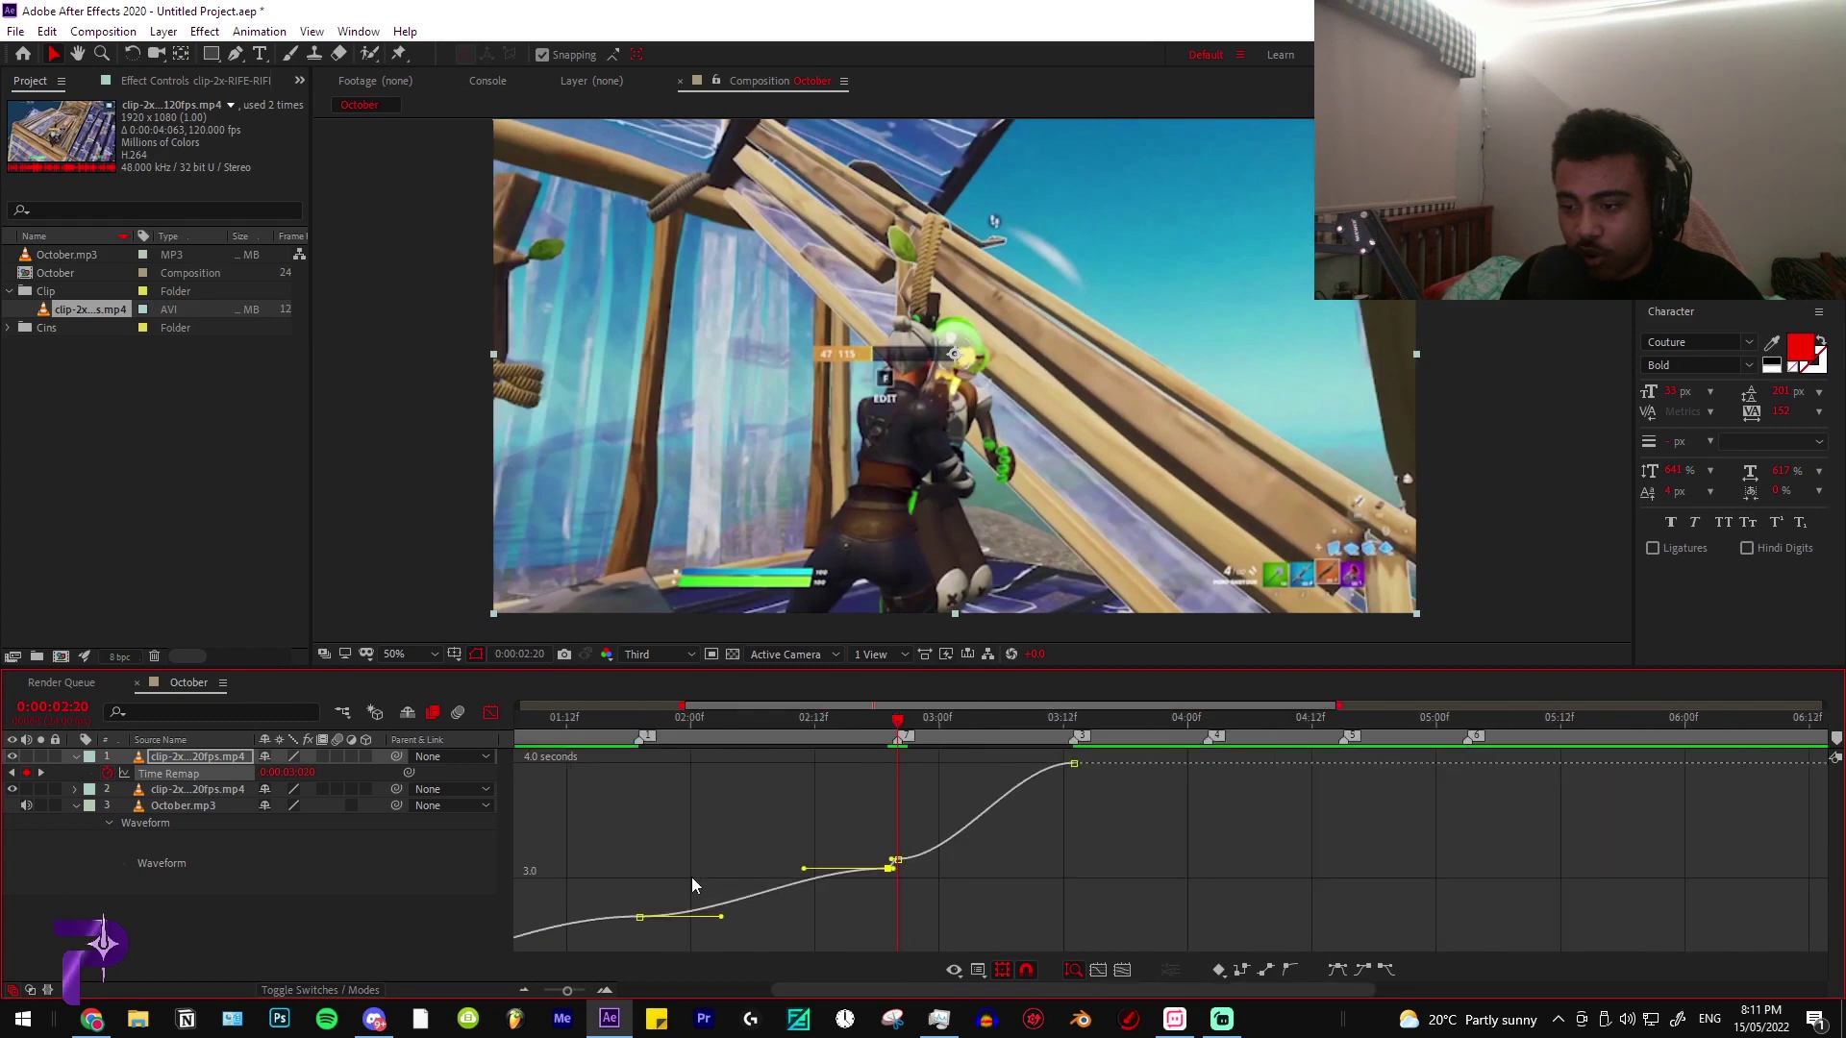
Raise the first Time Remap keyframe's outgoing handle and pull the 0:00:02:19 keyframe's incoming handle in and down, flattening the curve between them
click(603, 942)
click(601, 936)
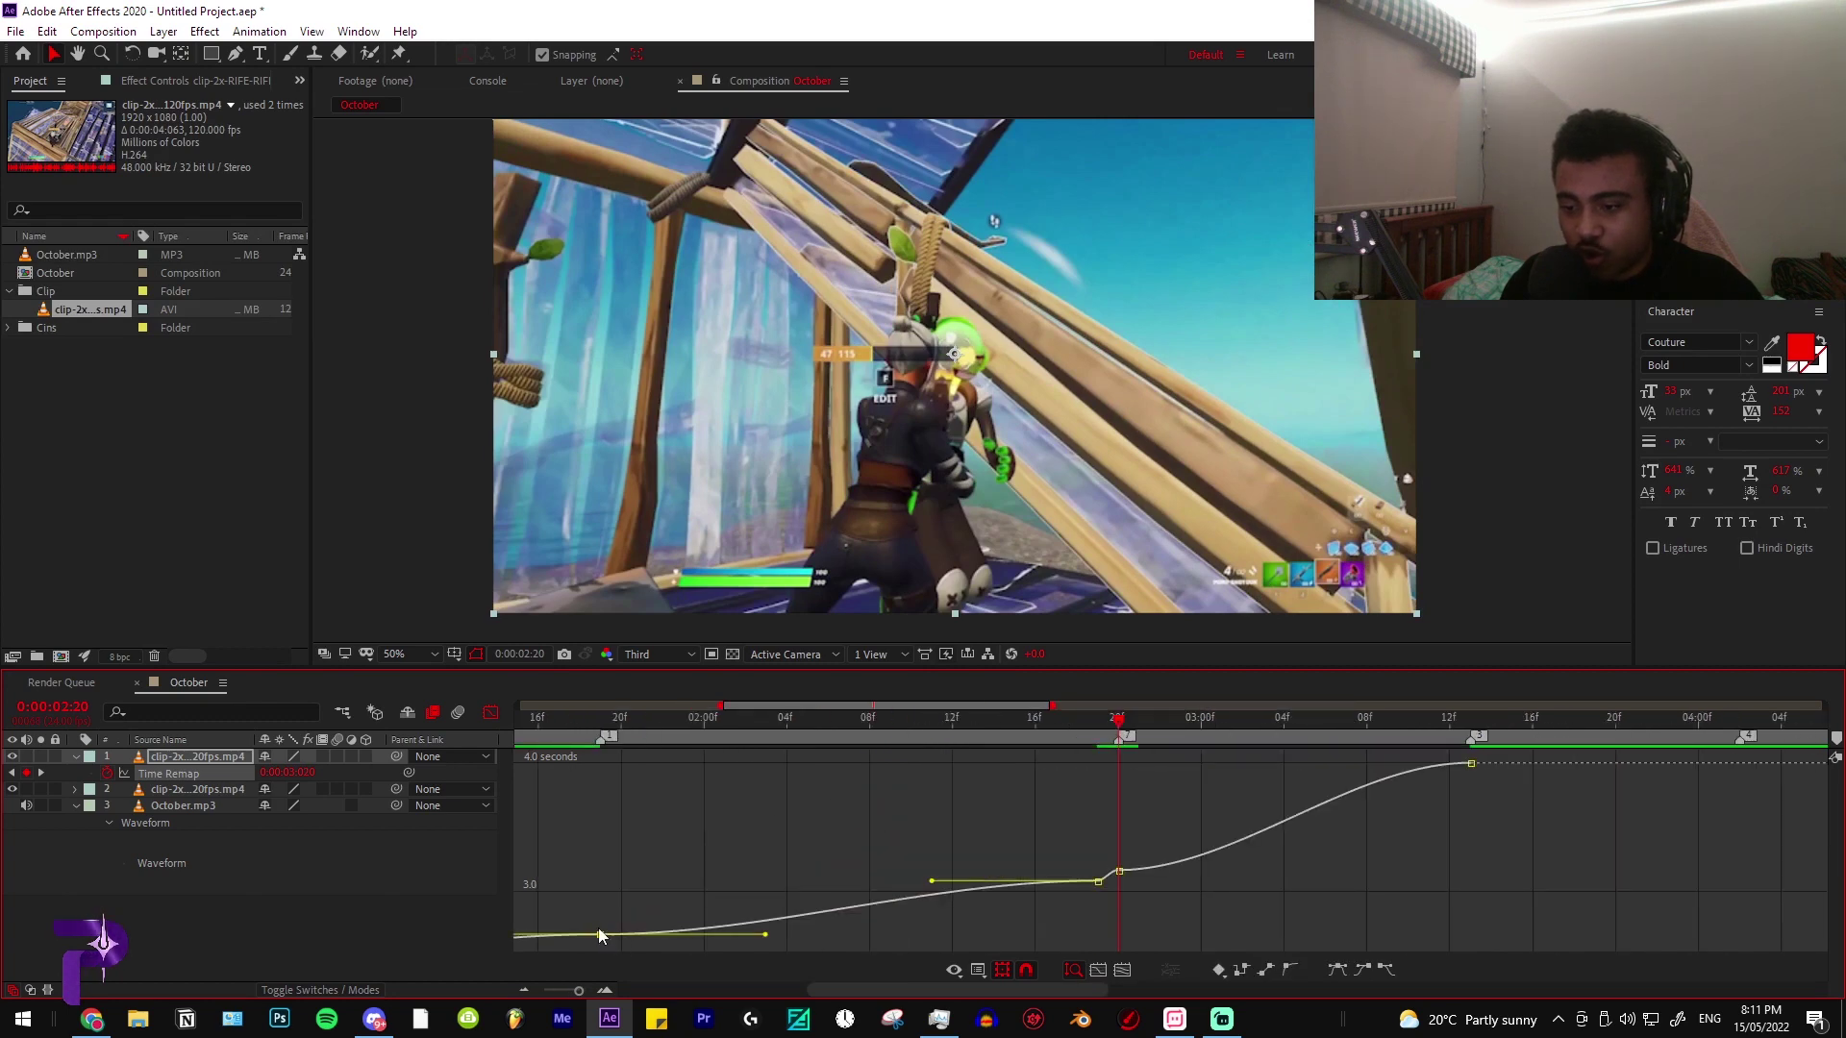
drag(603, 936, 629, 894)
click(626, 727)
drag(730, 935, 819, 926)
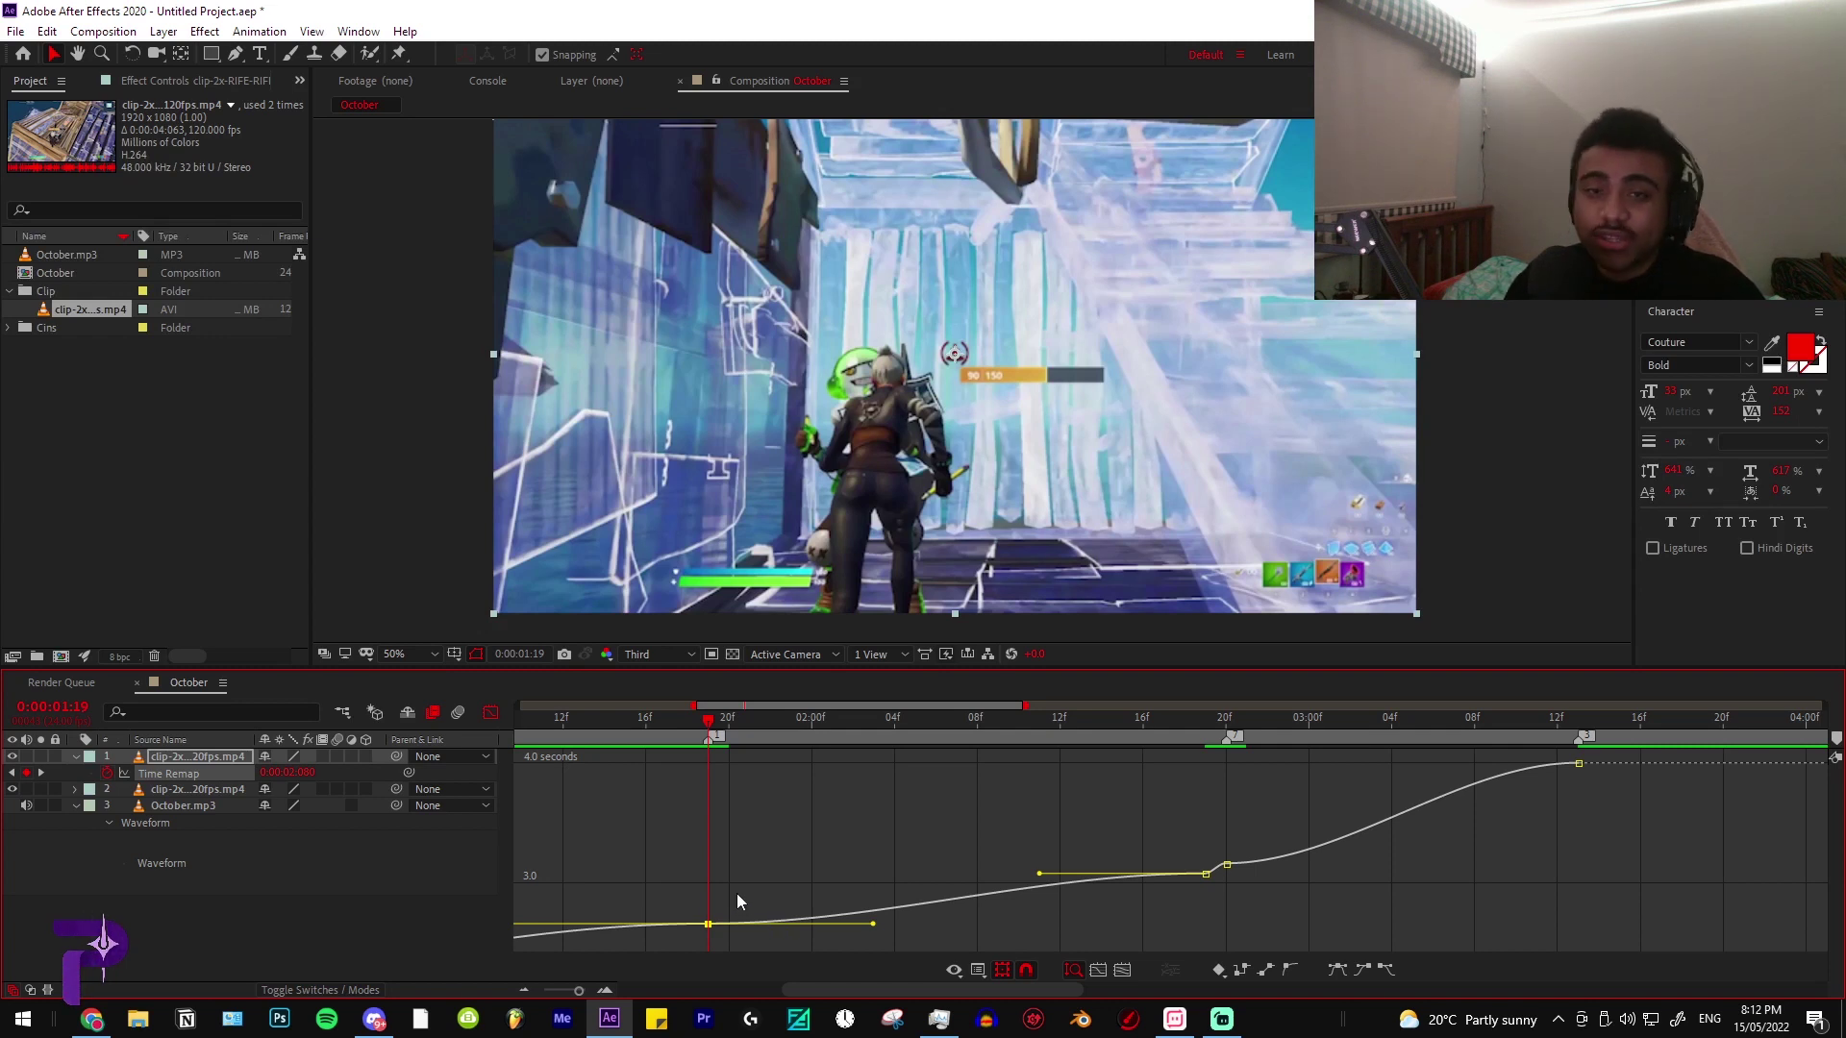
drag(834, 910, 854, 878)
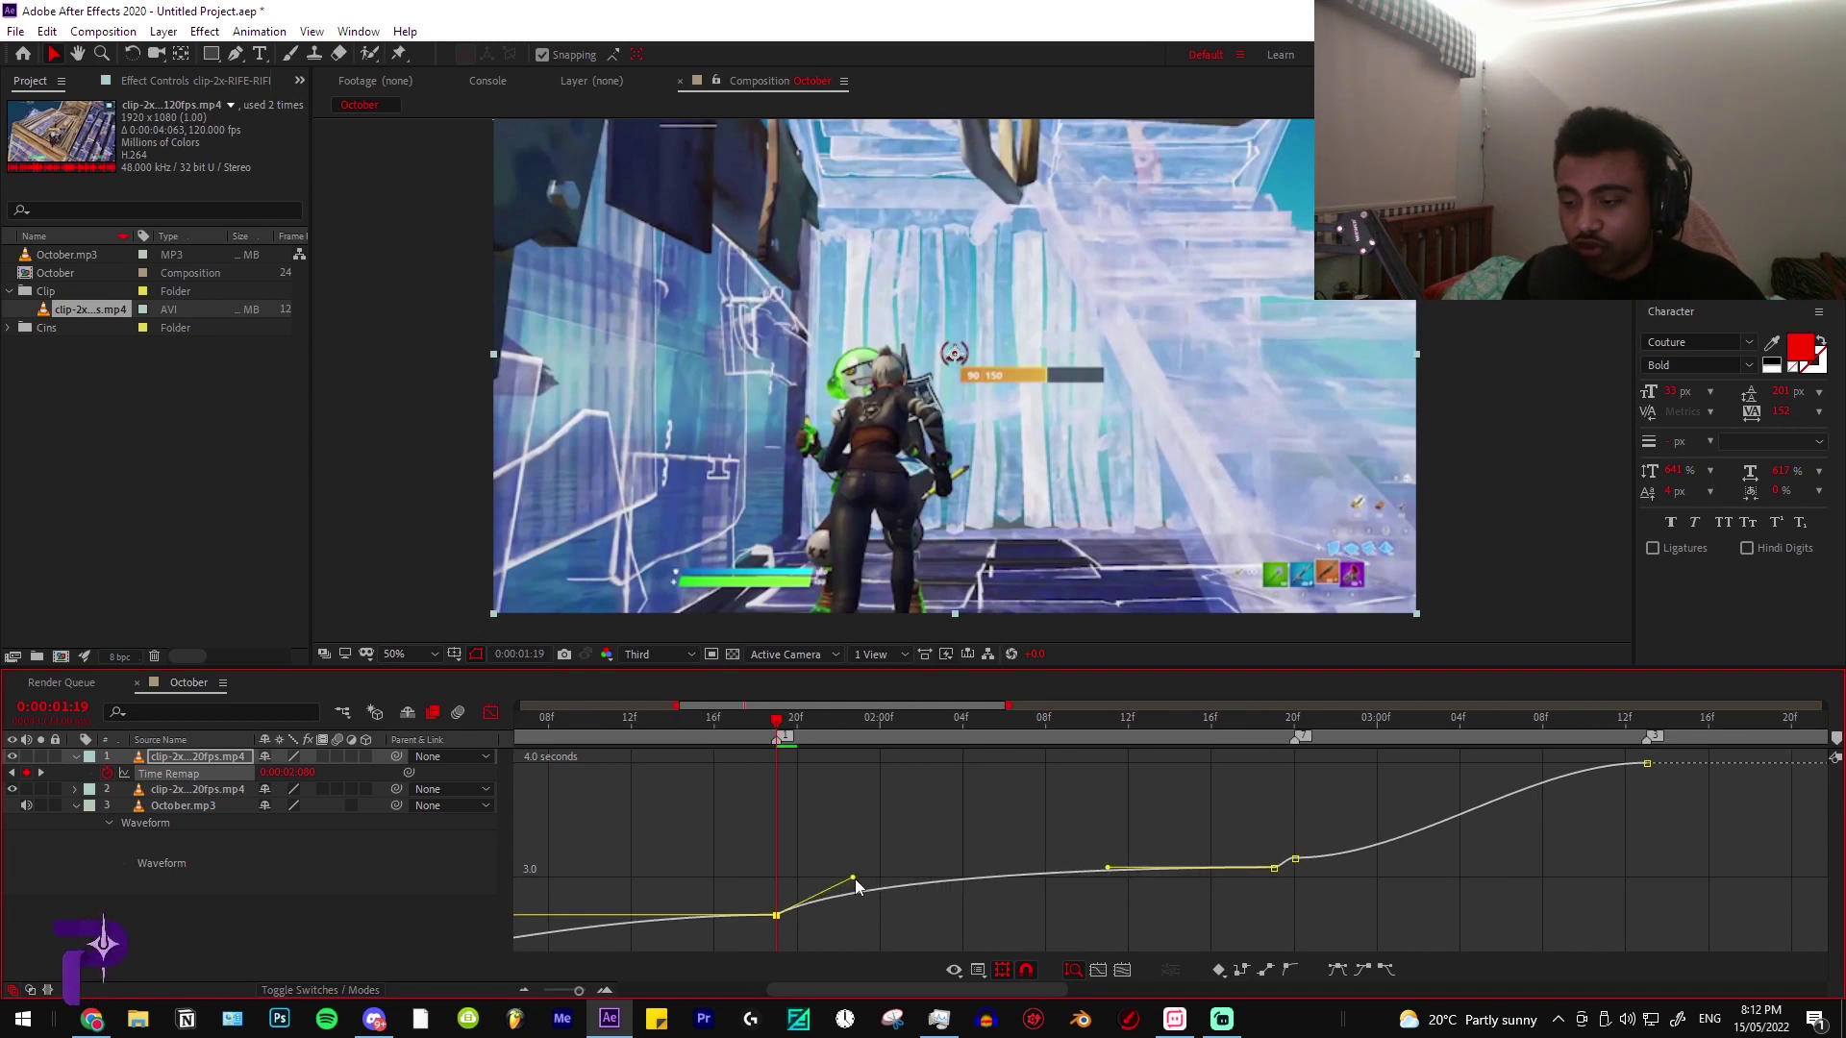
drag(1107, 870, 1260, 908)
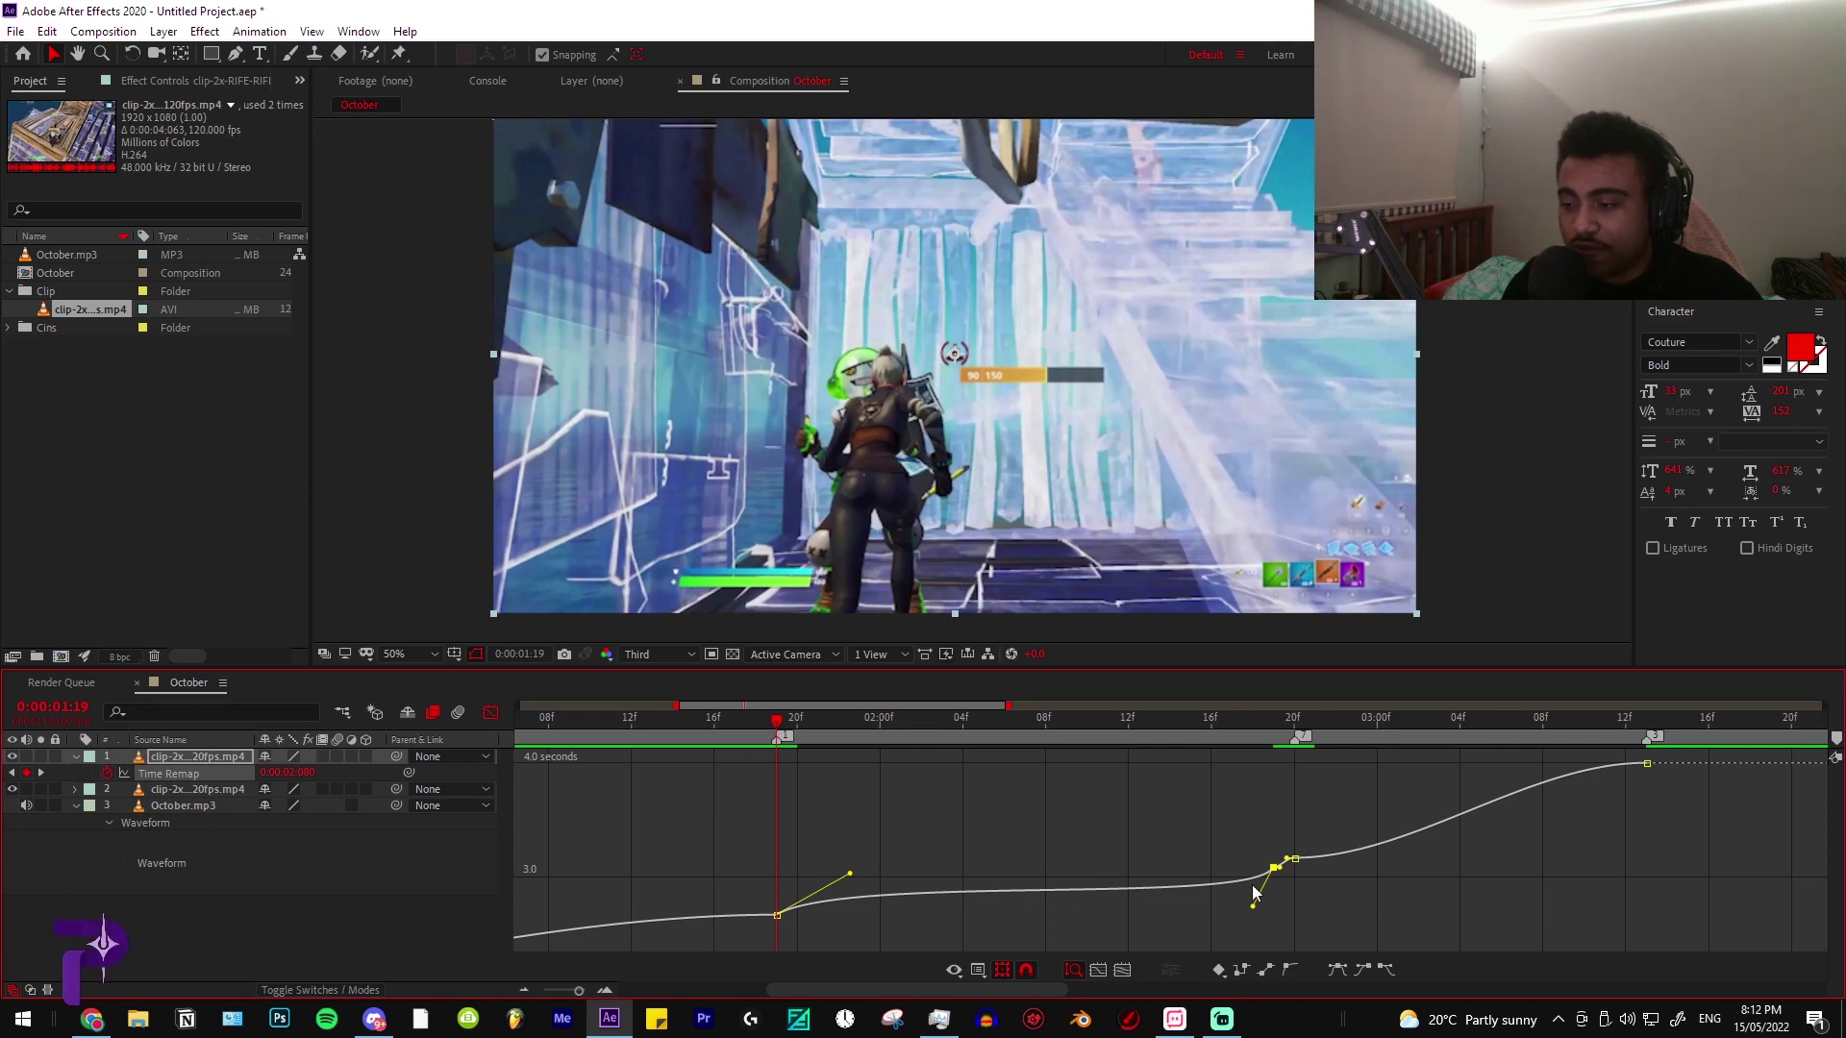
Steepen the curve after the 0:00:02:20 keyframe and stretch the last keyframe's incoming handle back above it for a fast start that levels off
drag(1304, 870, 846, 876)
click(841, 880)
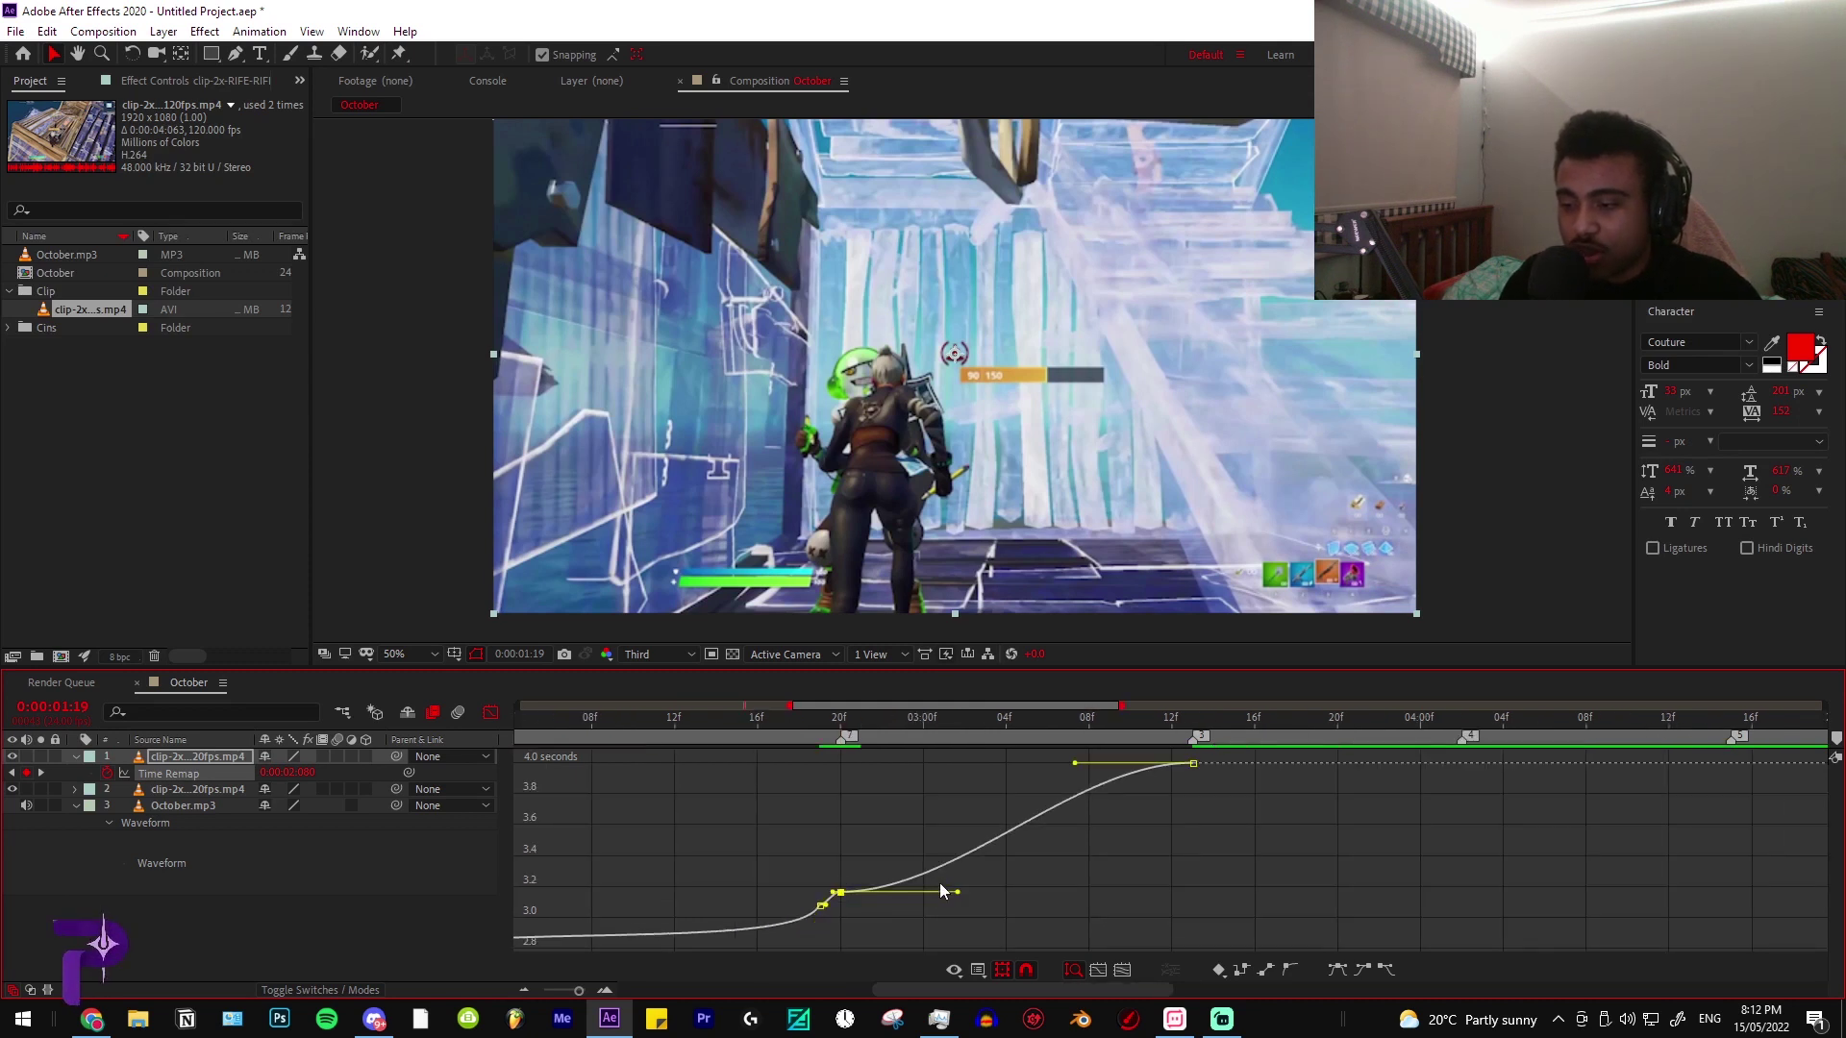
drag(958, 896, 885, 763)
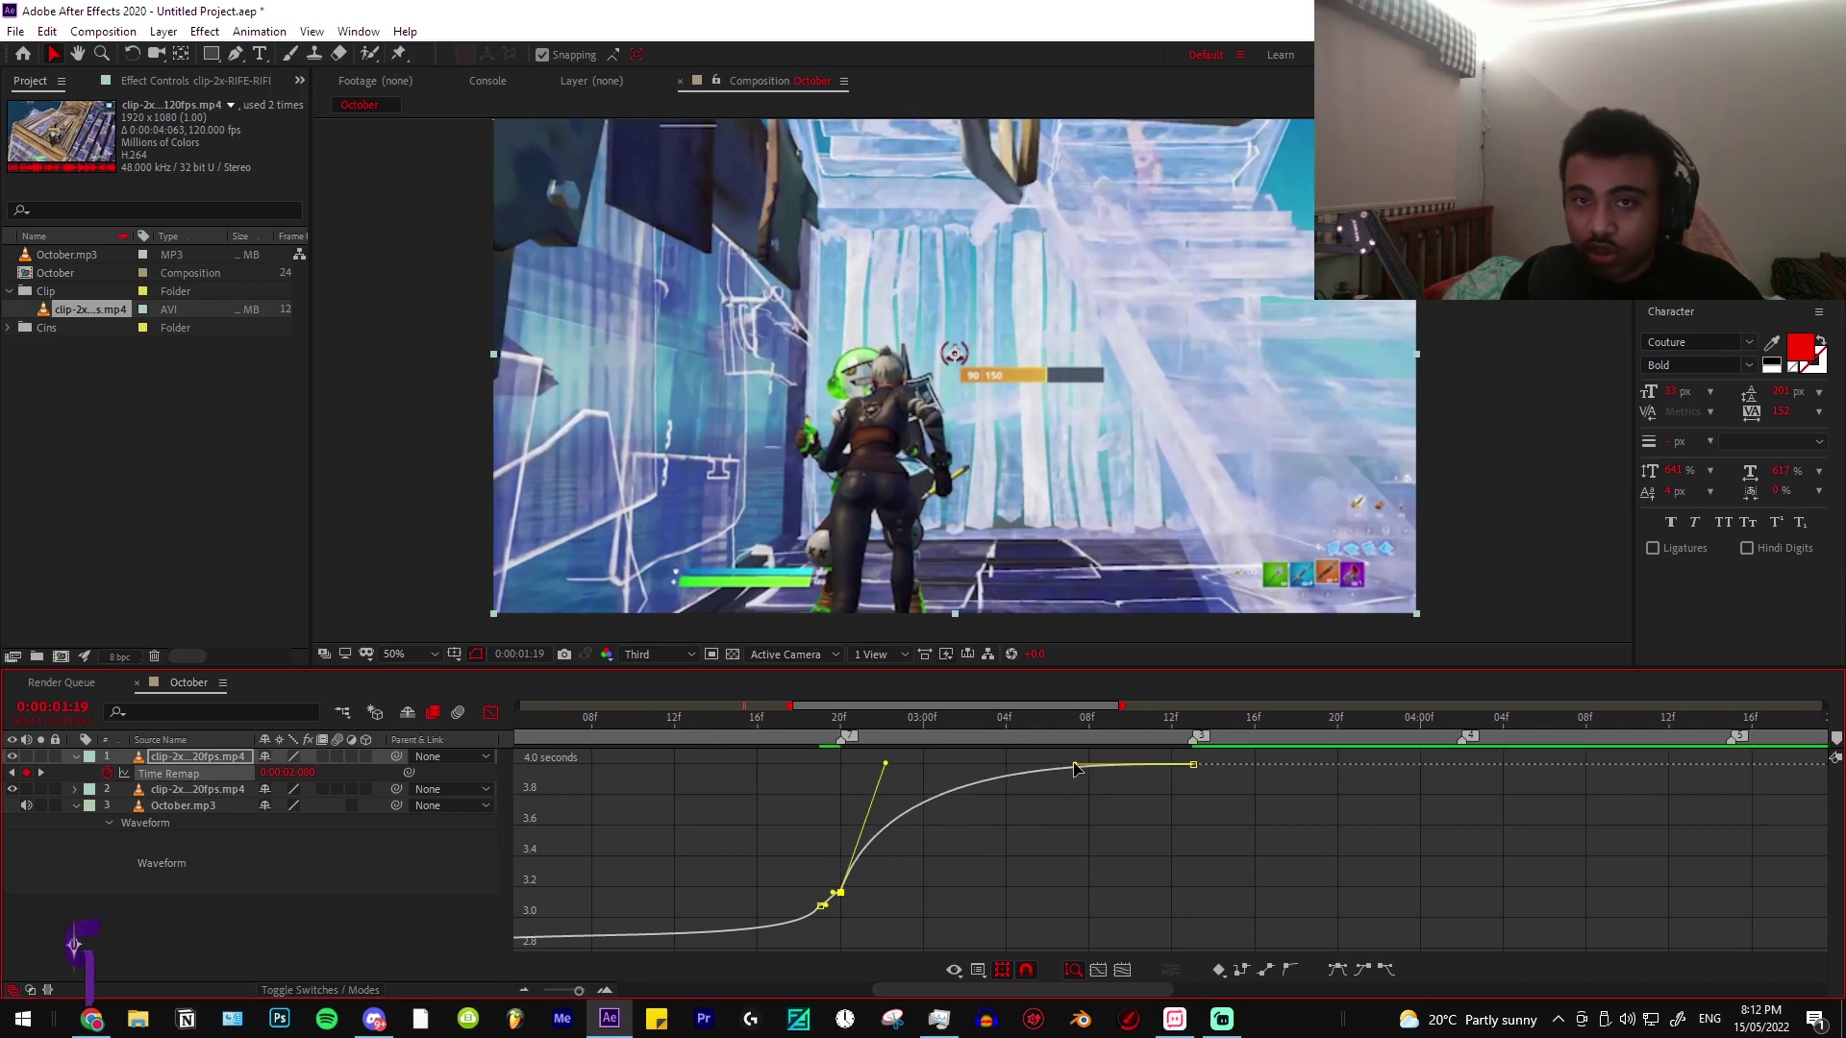
drag(1075, 766, 840, 769)
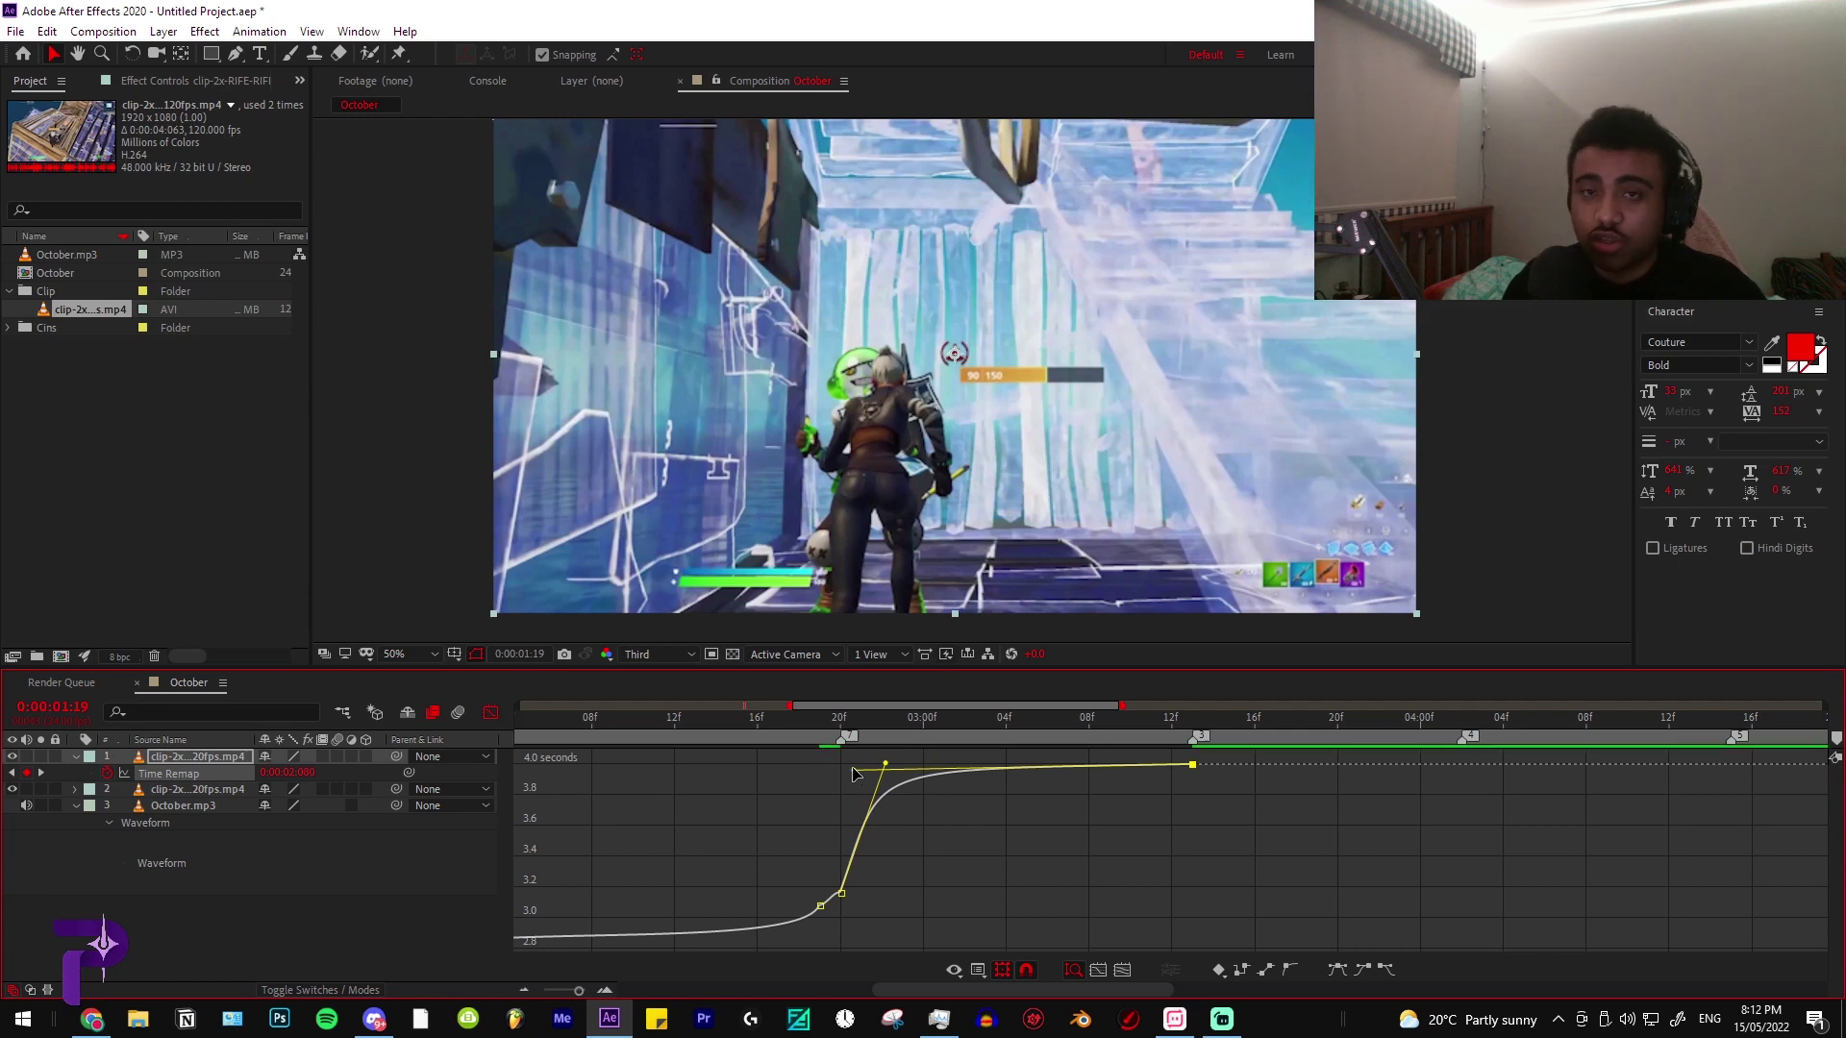
Close the Graph Editor and play the composition from the start to check the new speed ramps against the beat
alt+scroll(852, 769, down, 2)
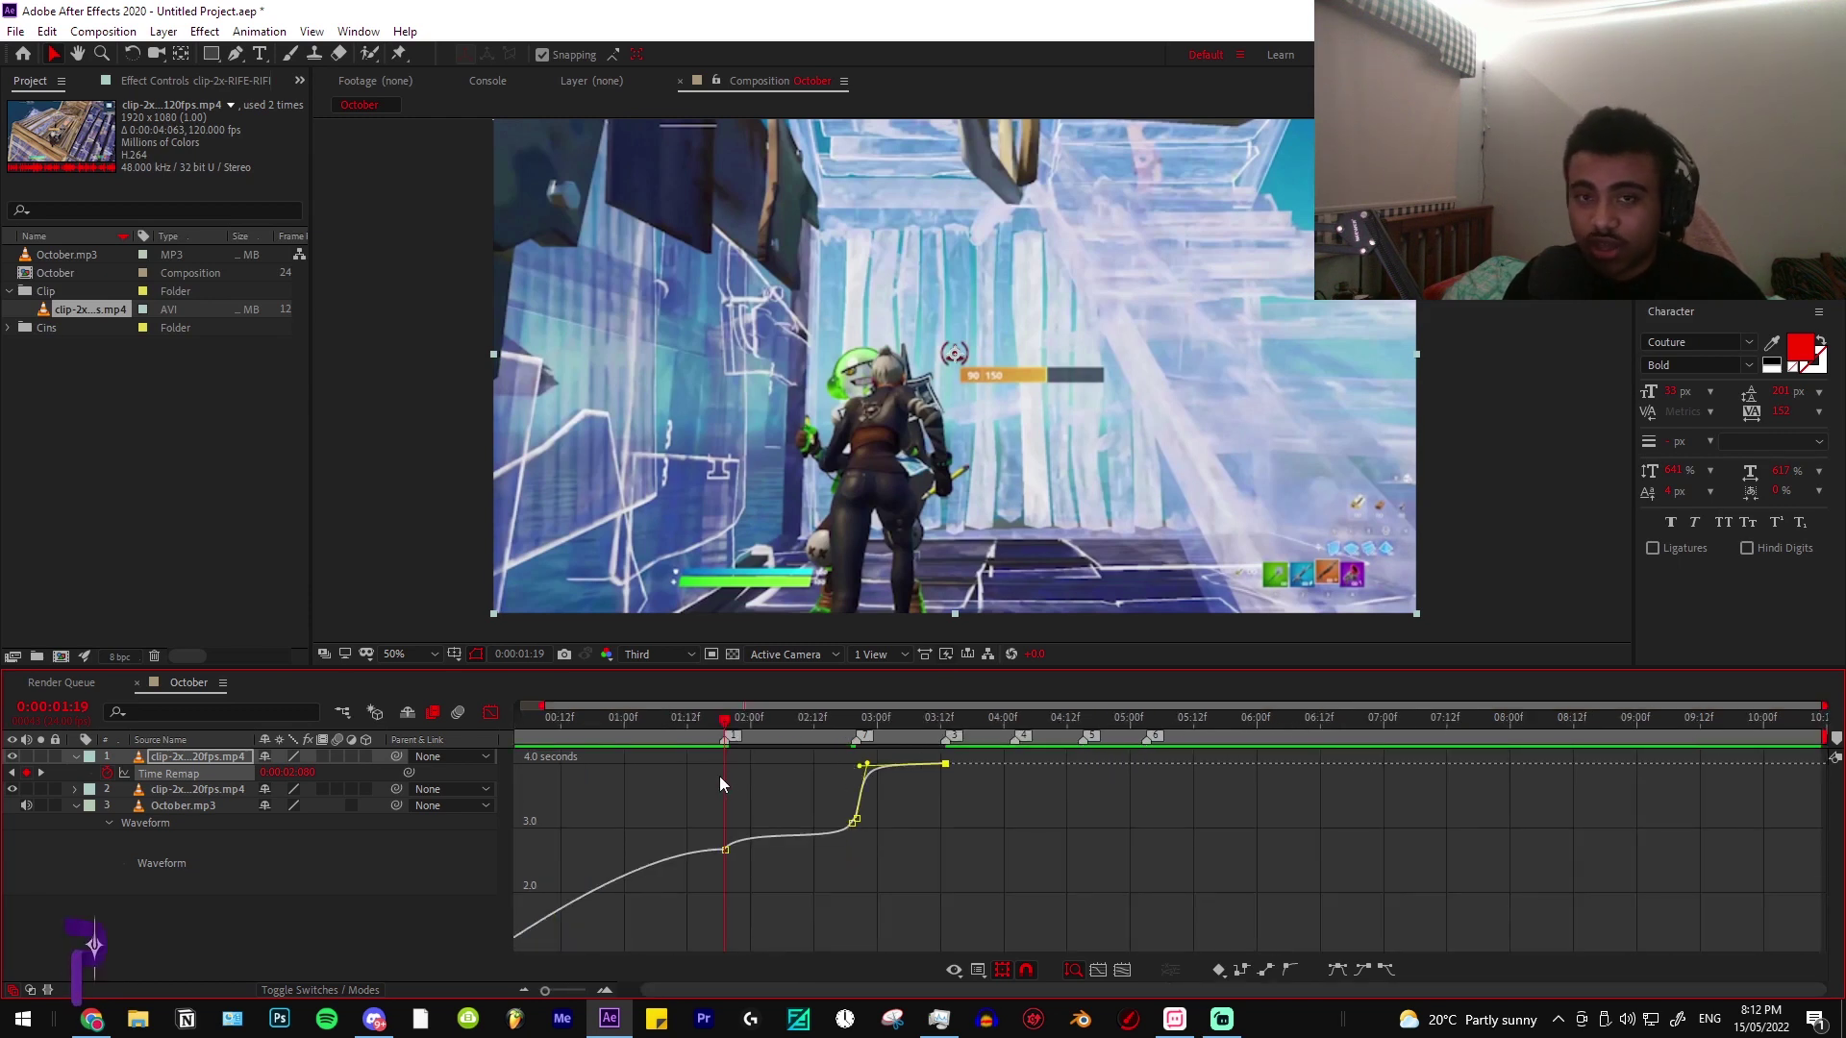
alt+scroll(721, 776, up, 2)
drag(746, 769, 669, 776)
alt+scroll(669, 777, down, 2)
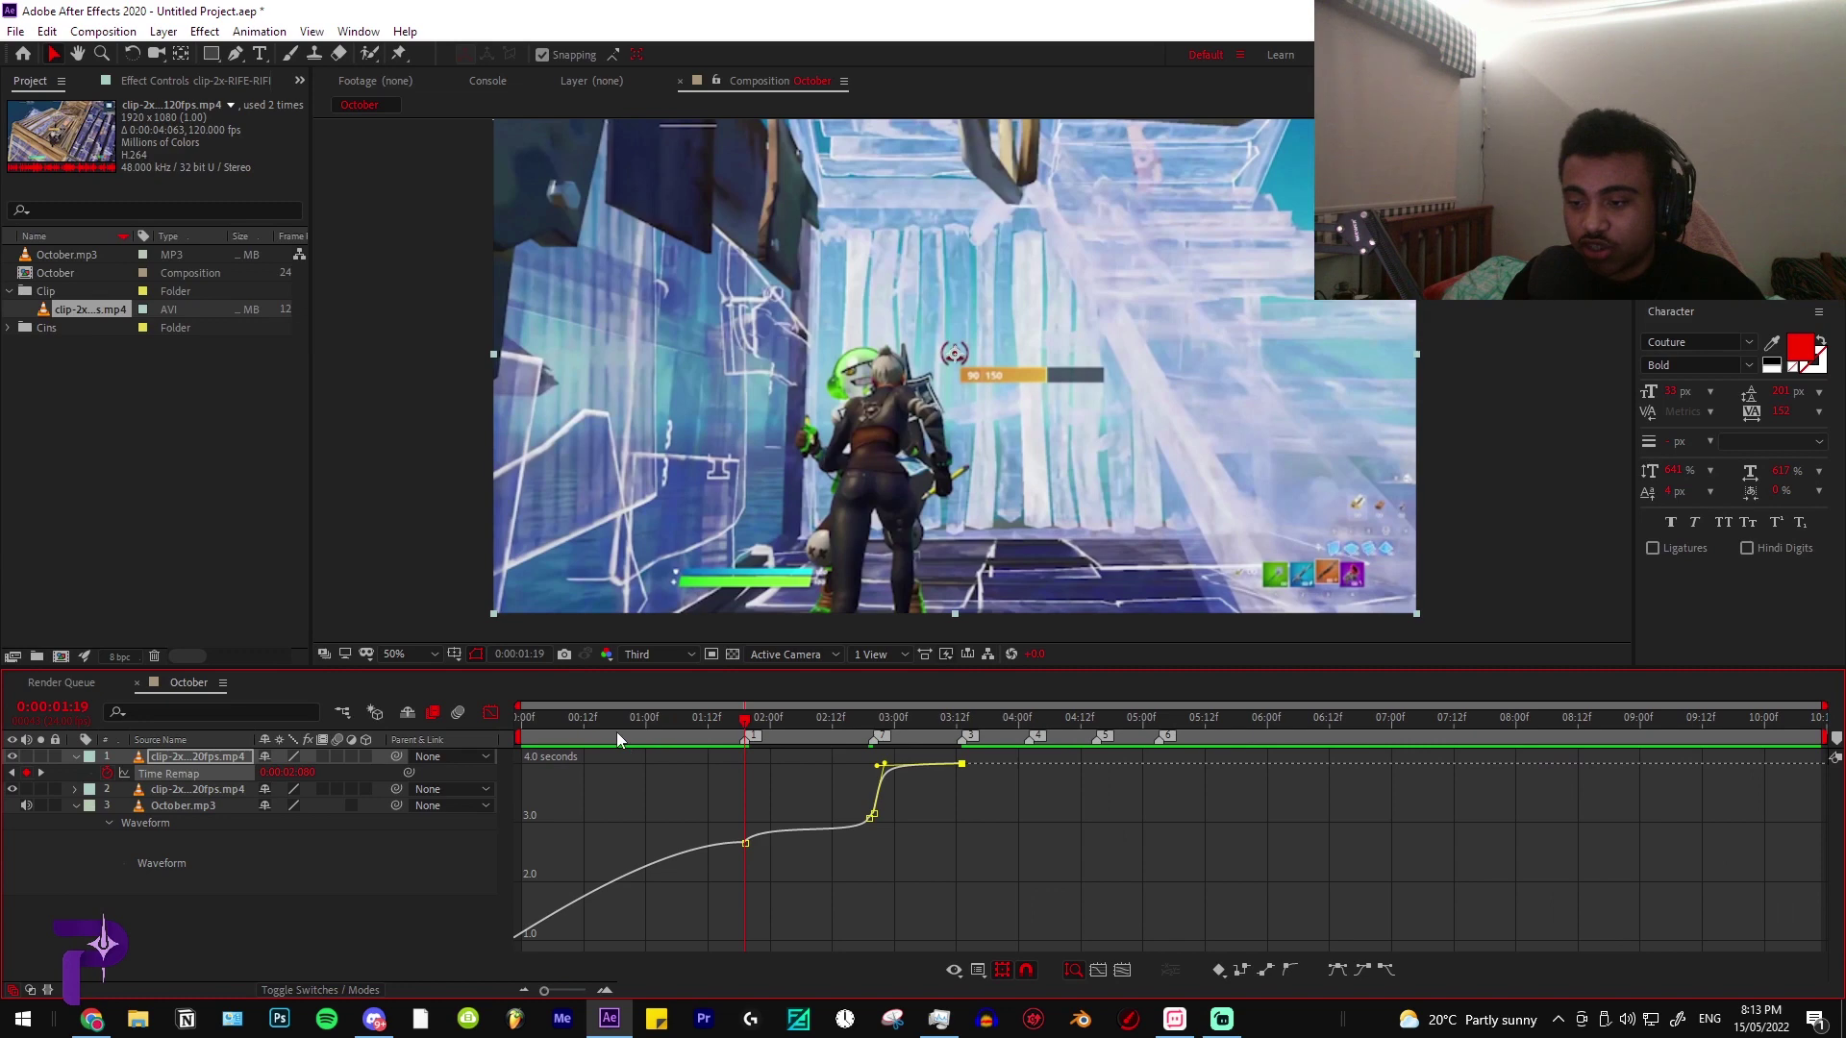
click(610, 728)
click(490, 712)
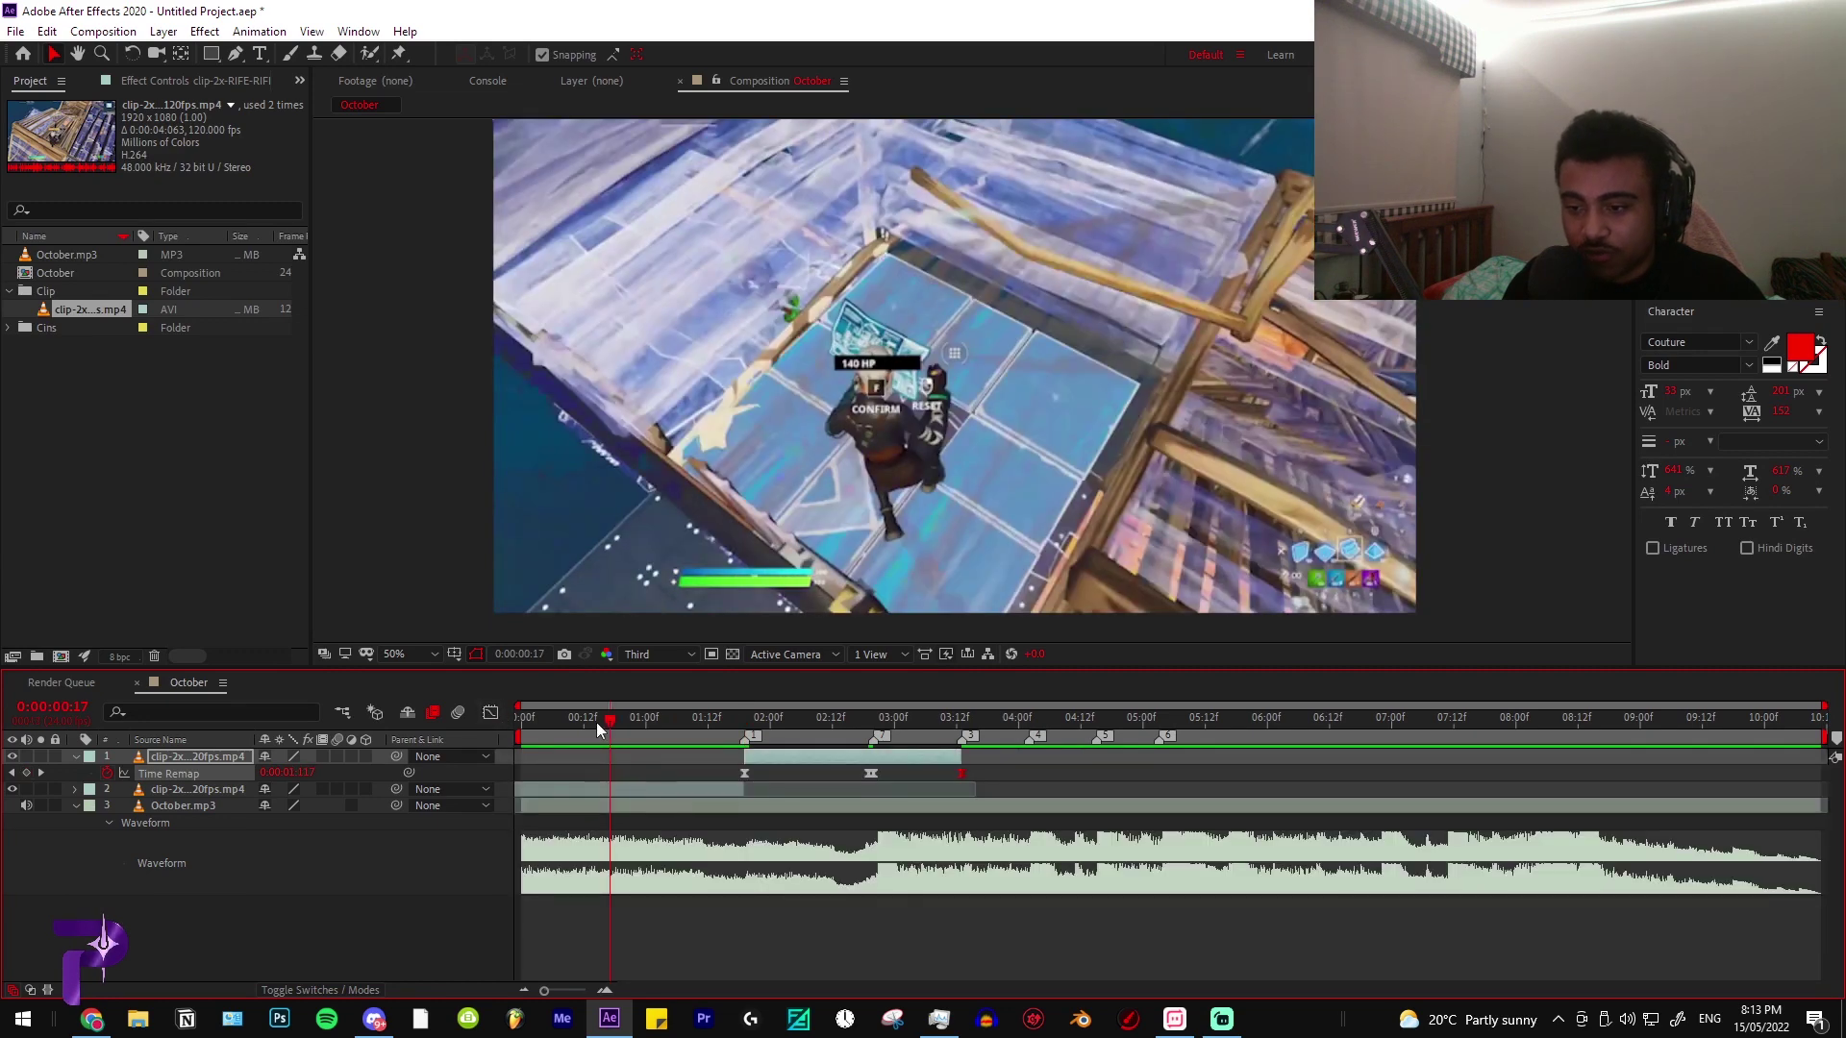
drag(597, 726, 501, 737)
key(space)
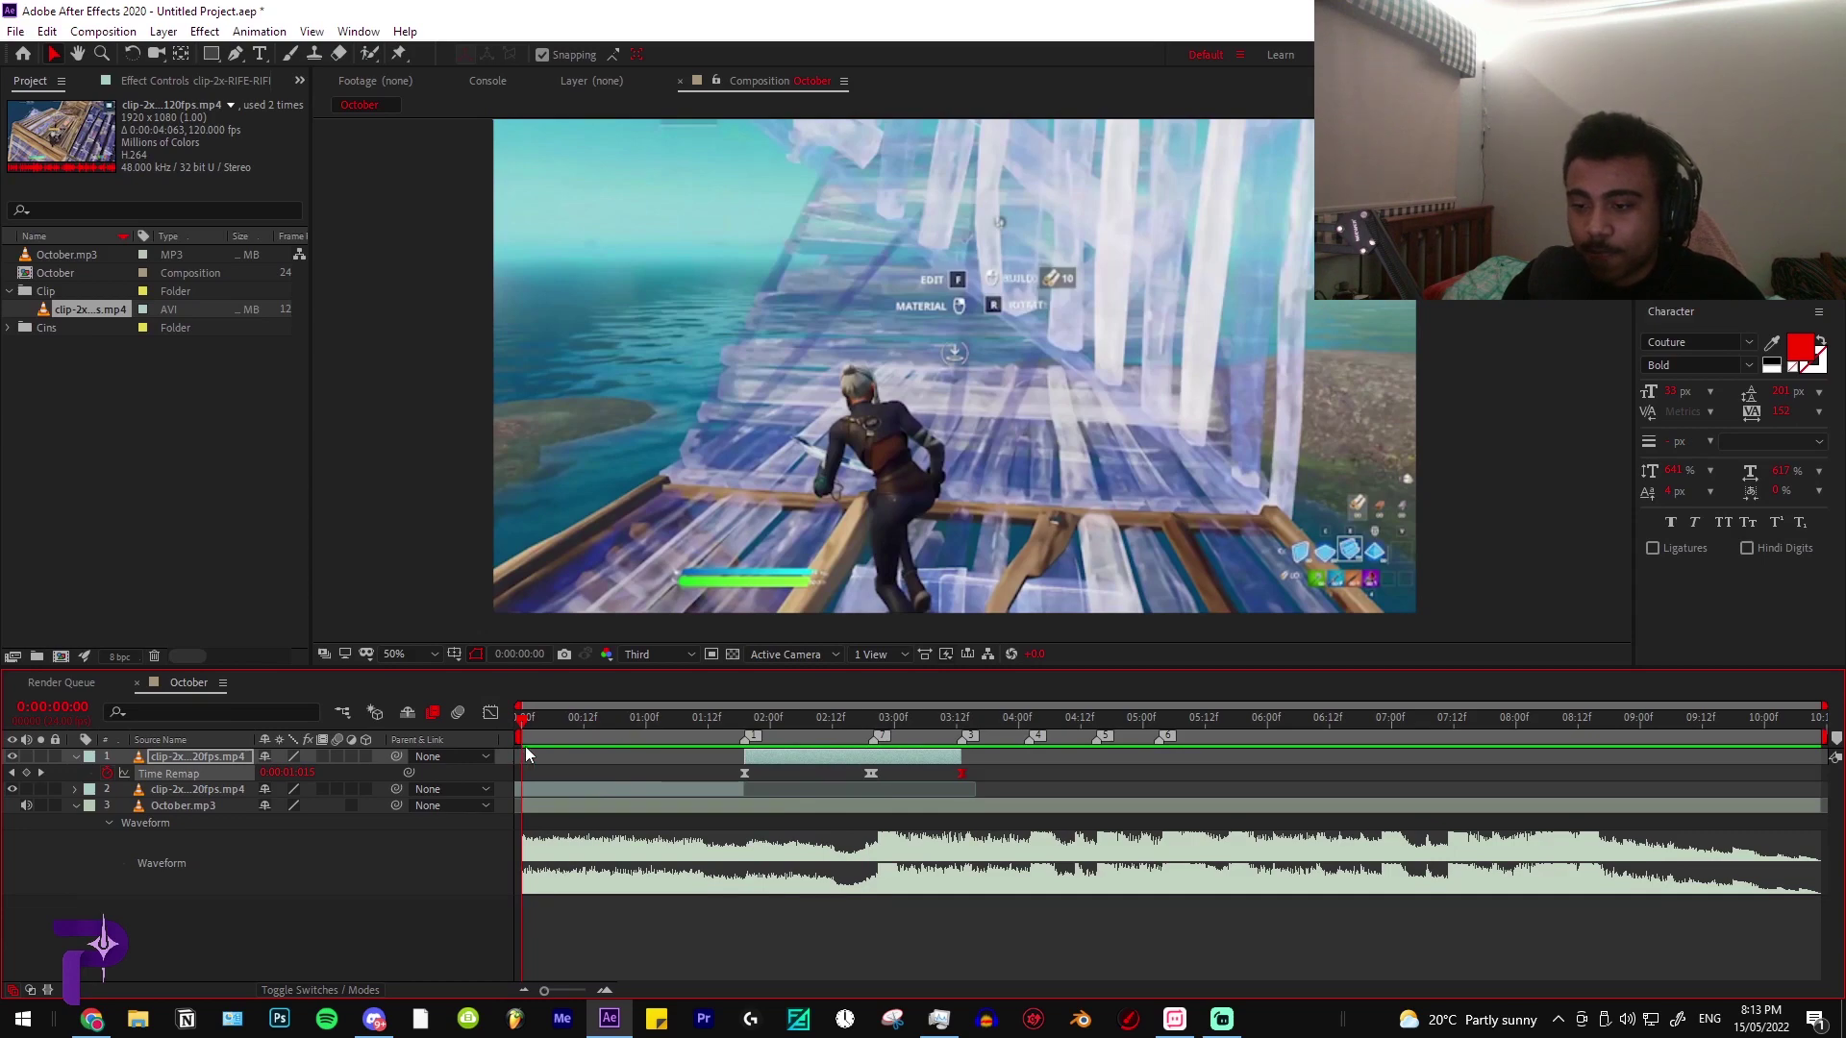
key(space)
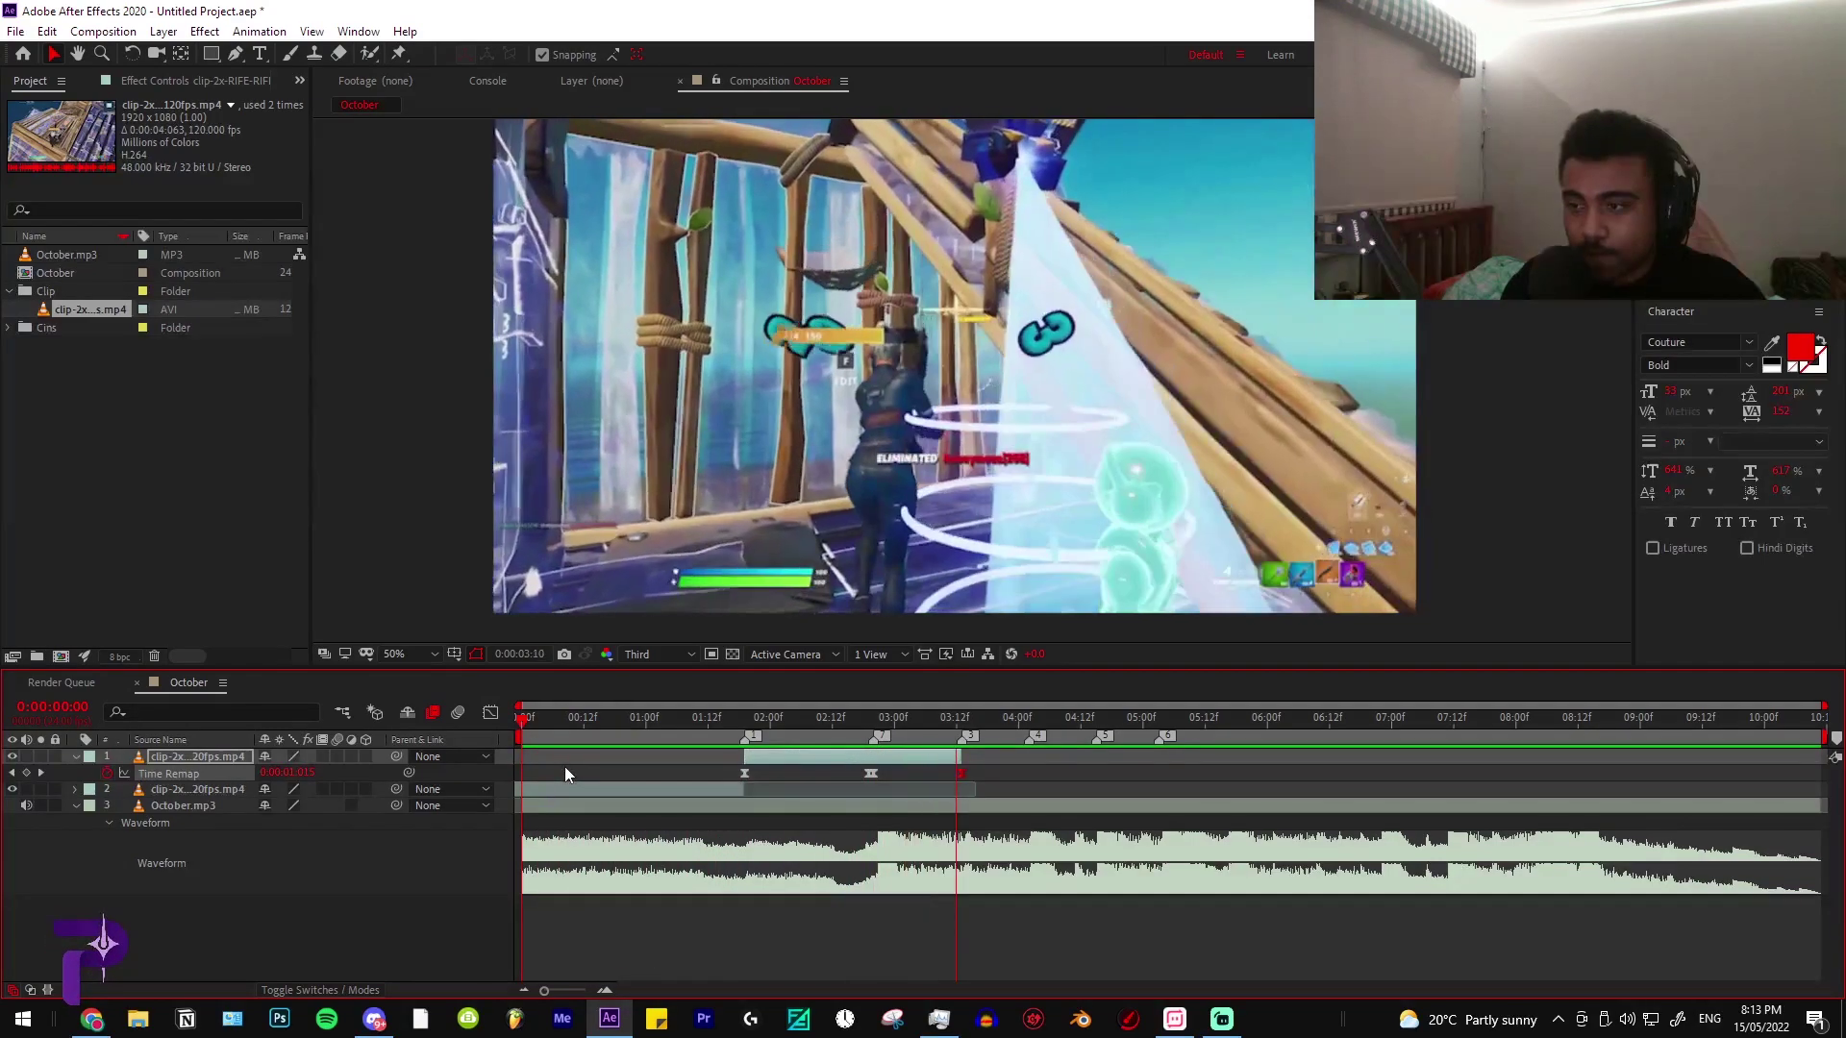
key(space)
Turn on frame blending for the time-remapped layer and view its effect at 0:00:02:03
drag(760, 717, 786, 734)
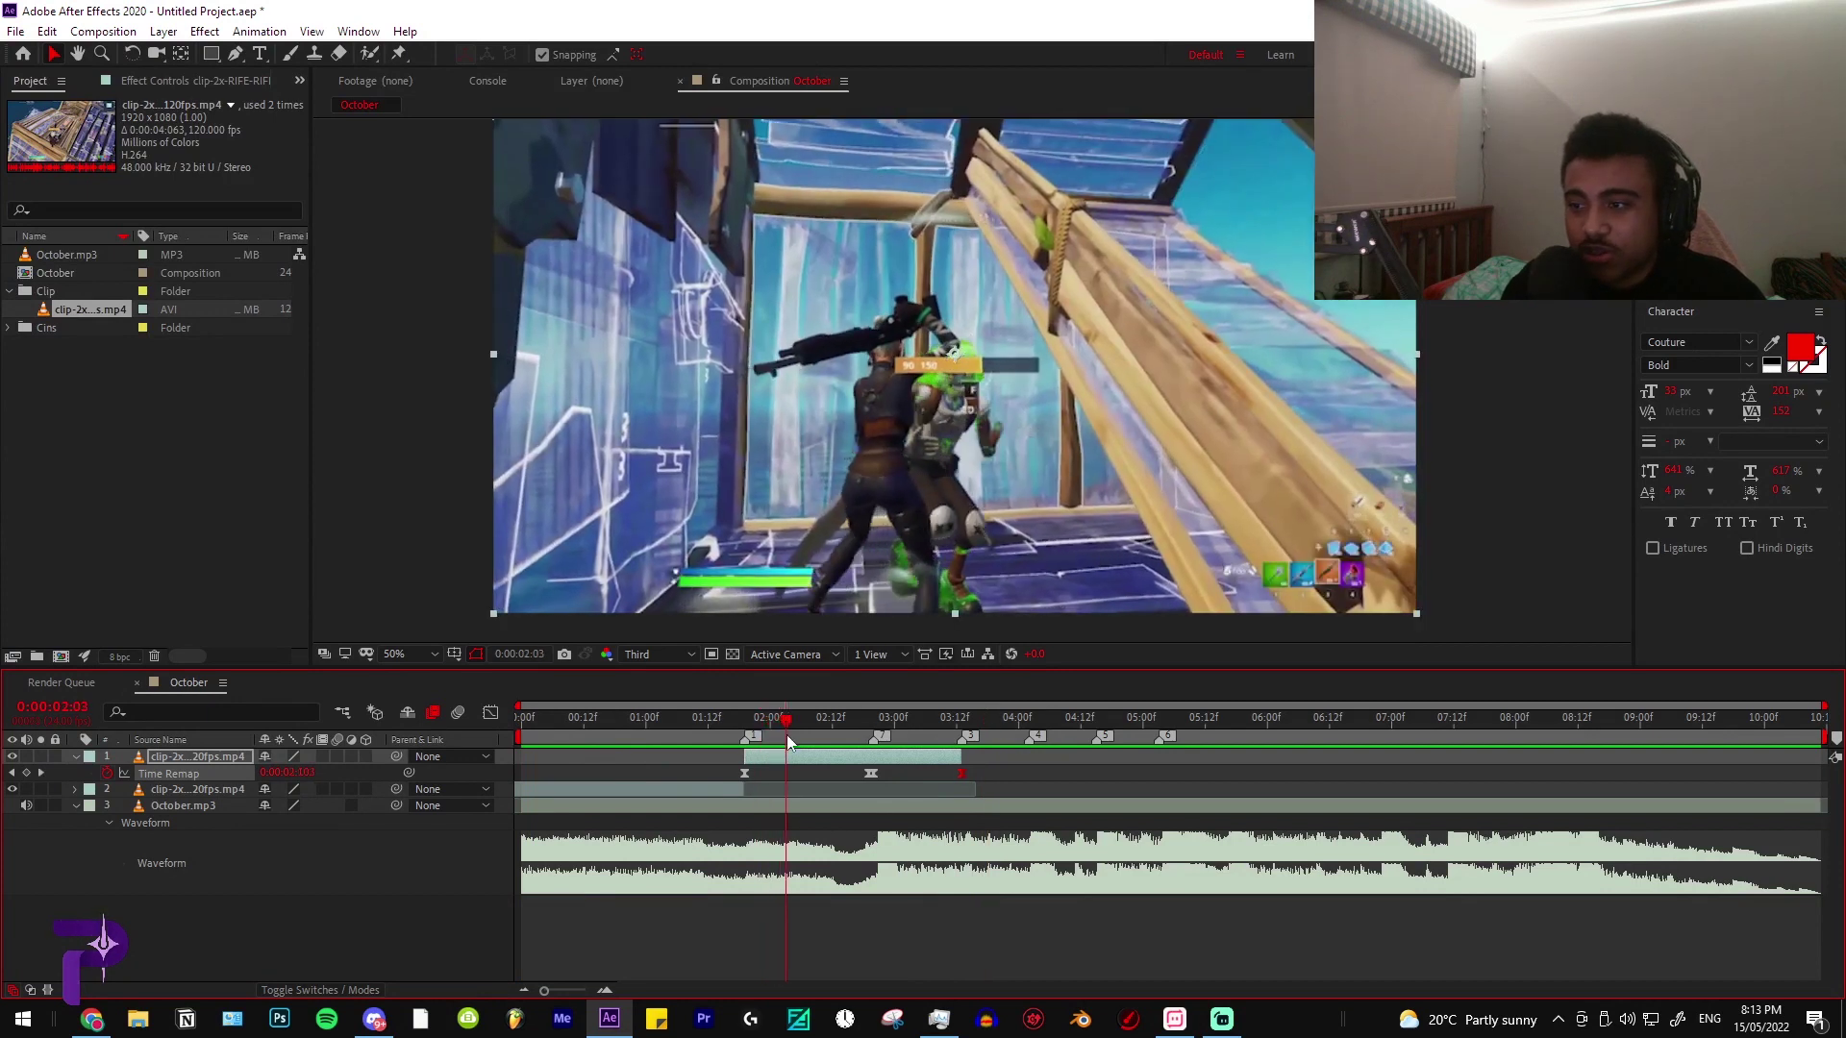
click(321, 755)
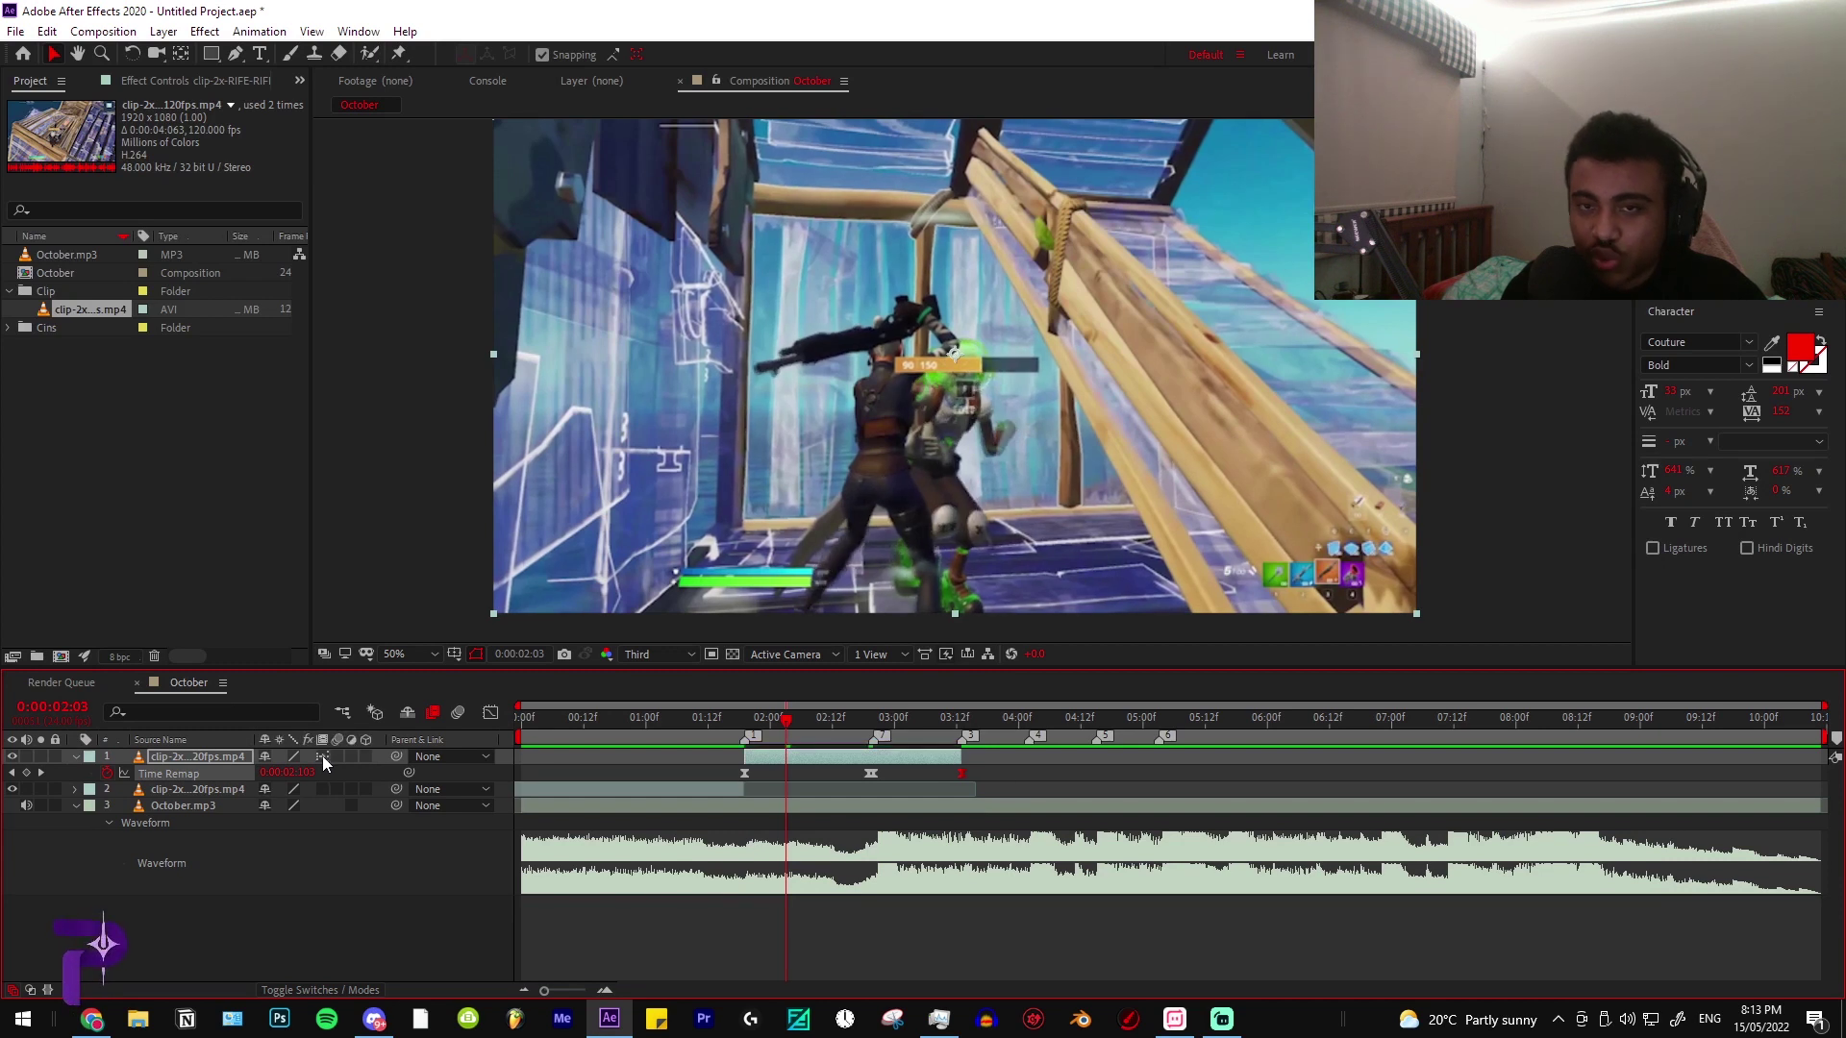
click(762, 814)
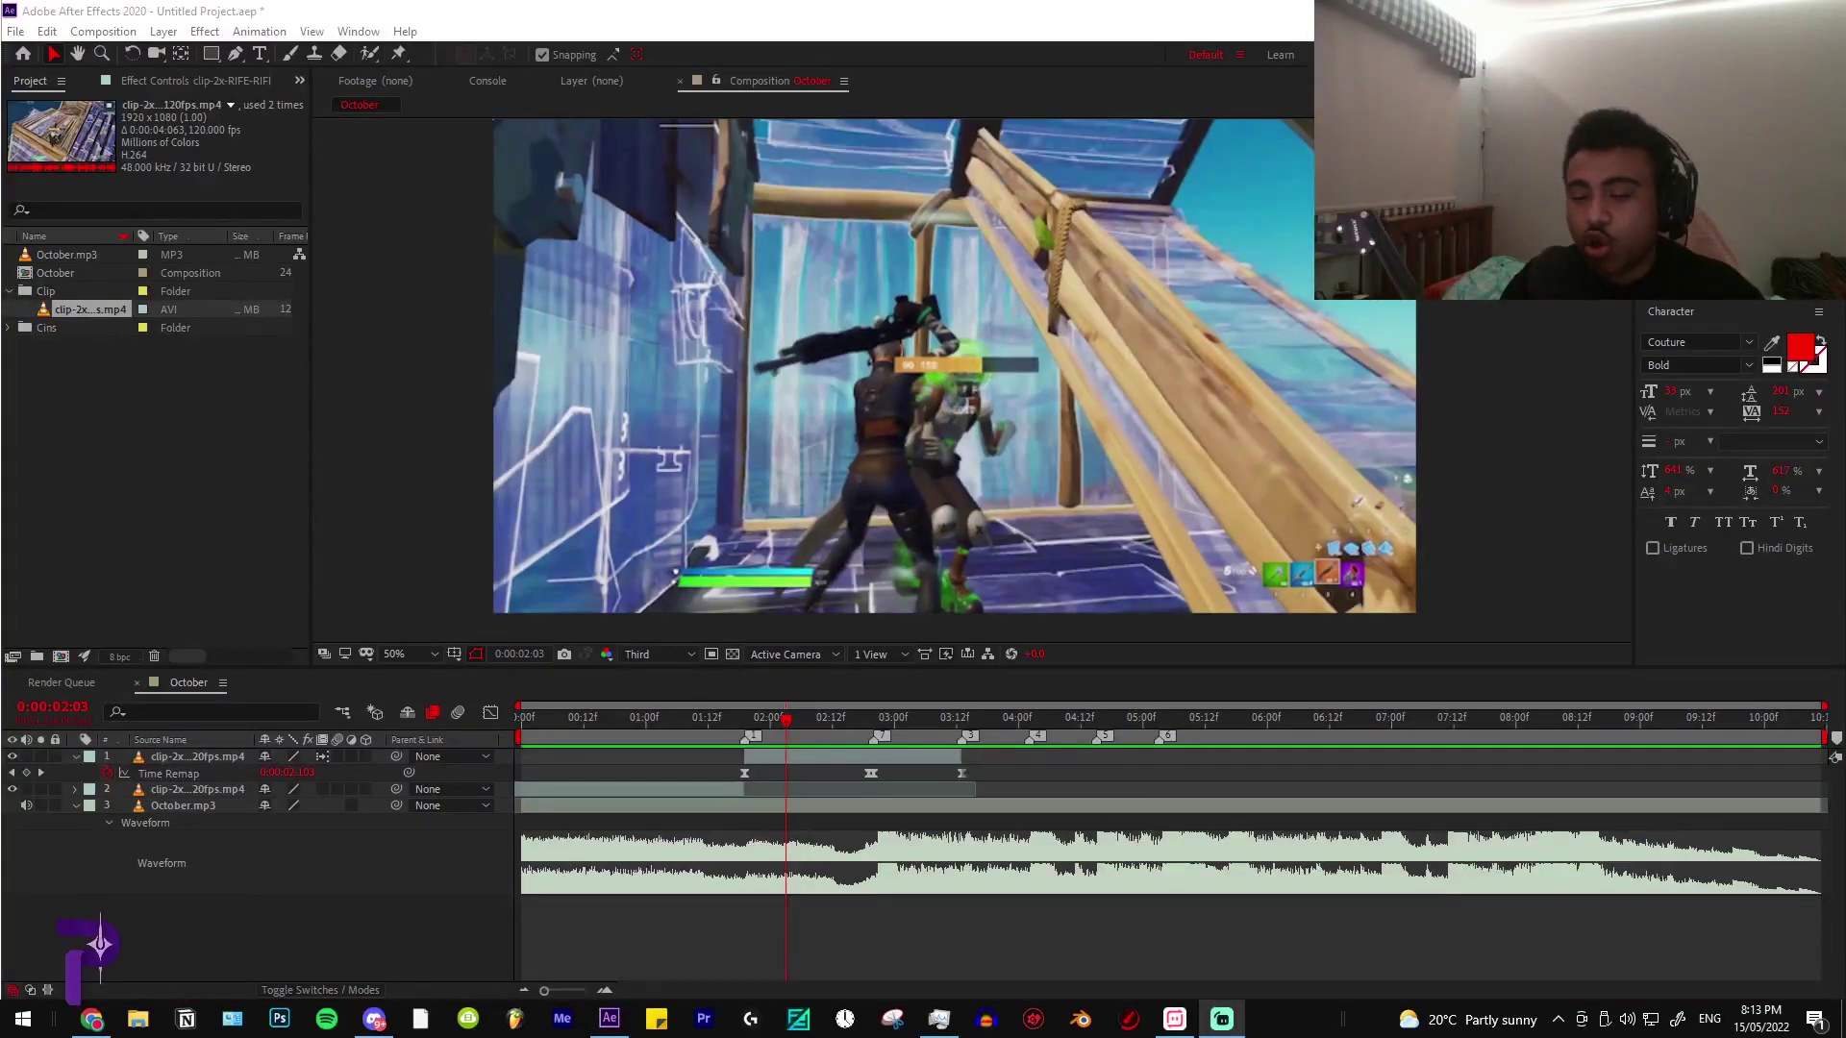
click(793, 786)
click(798, 775)
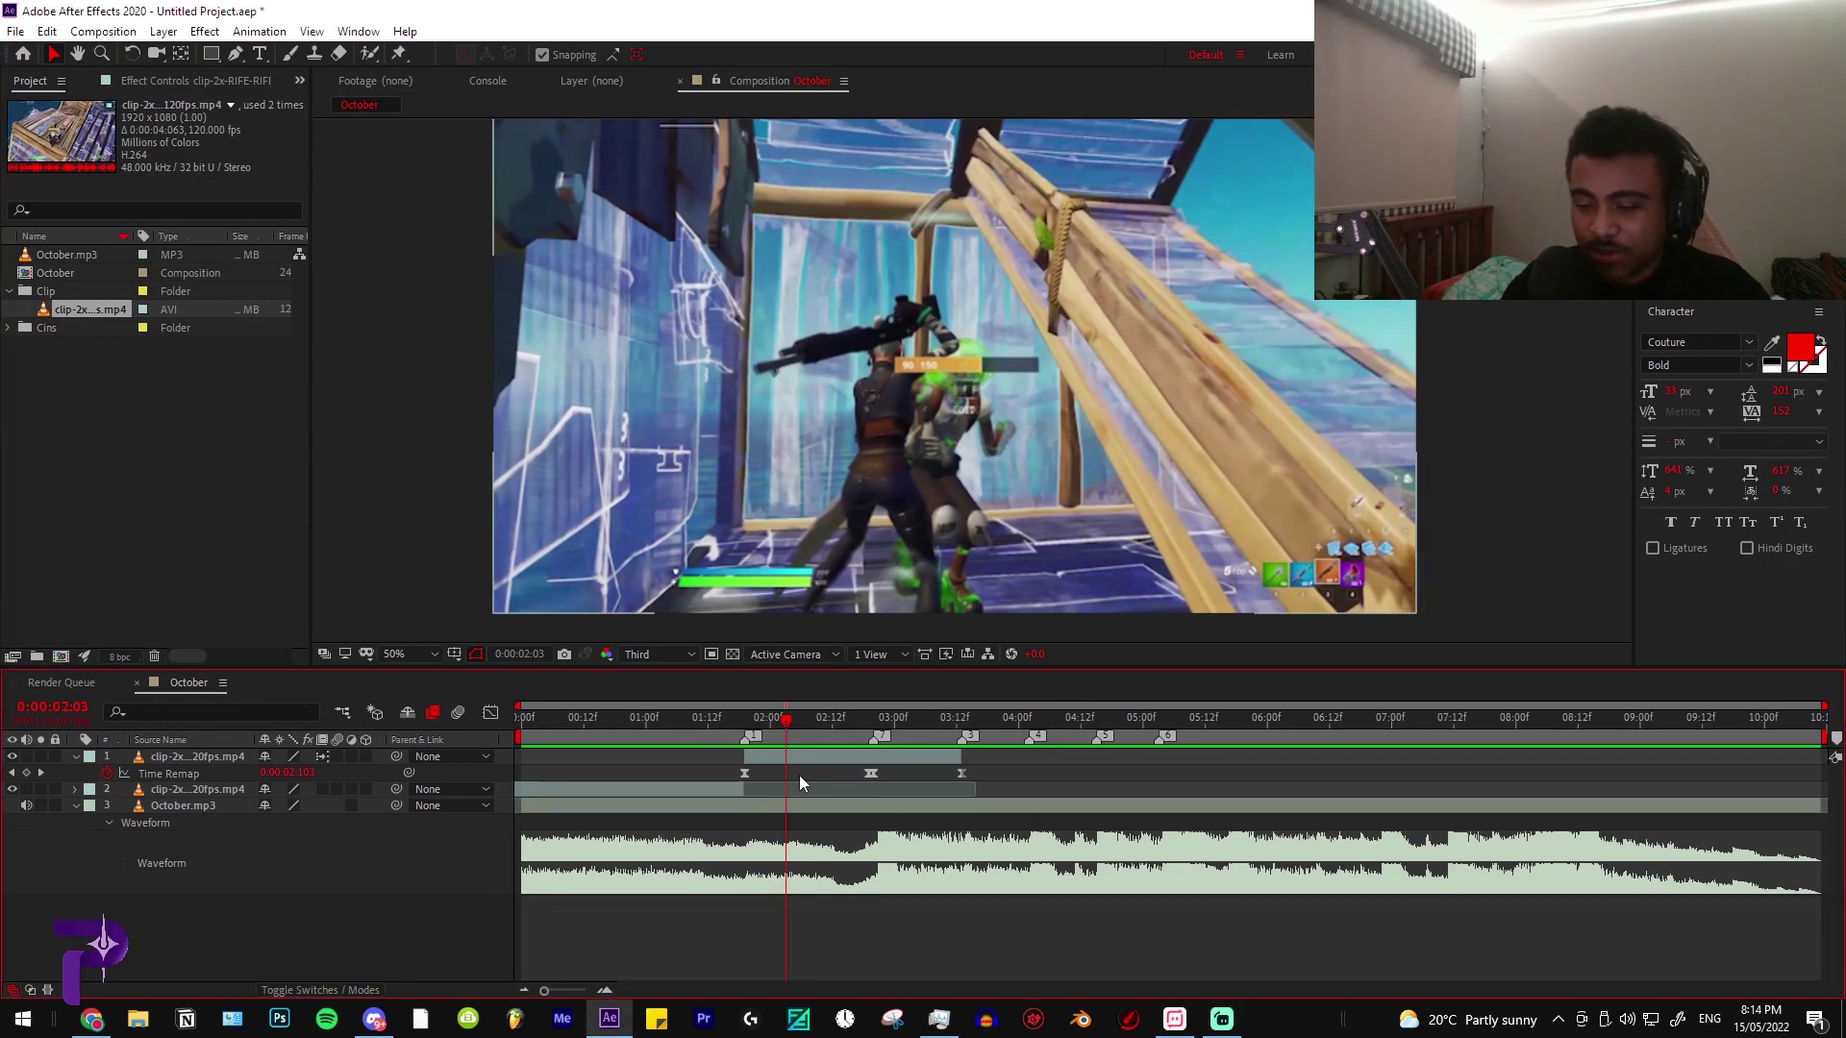
Scrub the footage after the first marker and move the first Time Remap keyframe to 0:00:02:05
scroll(793, 777, up, 2)
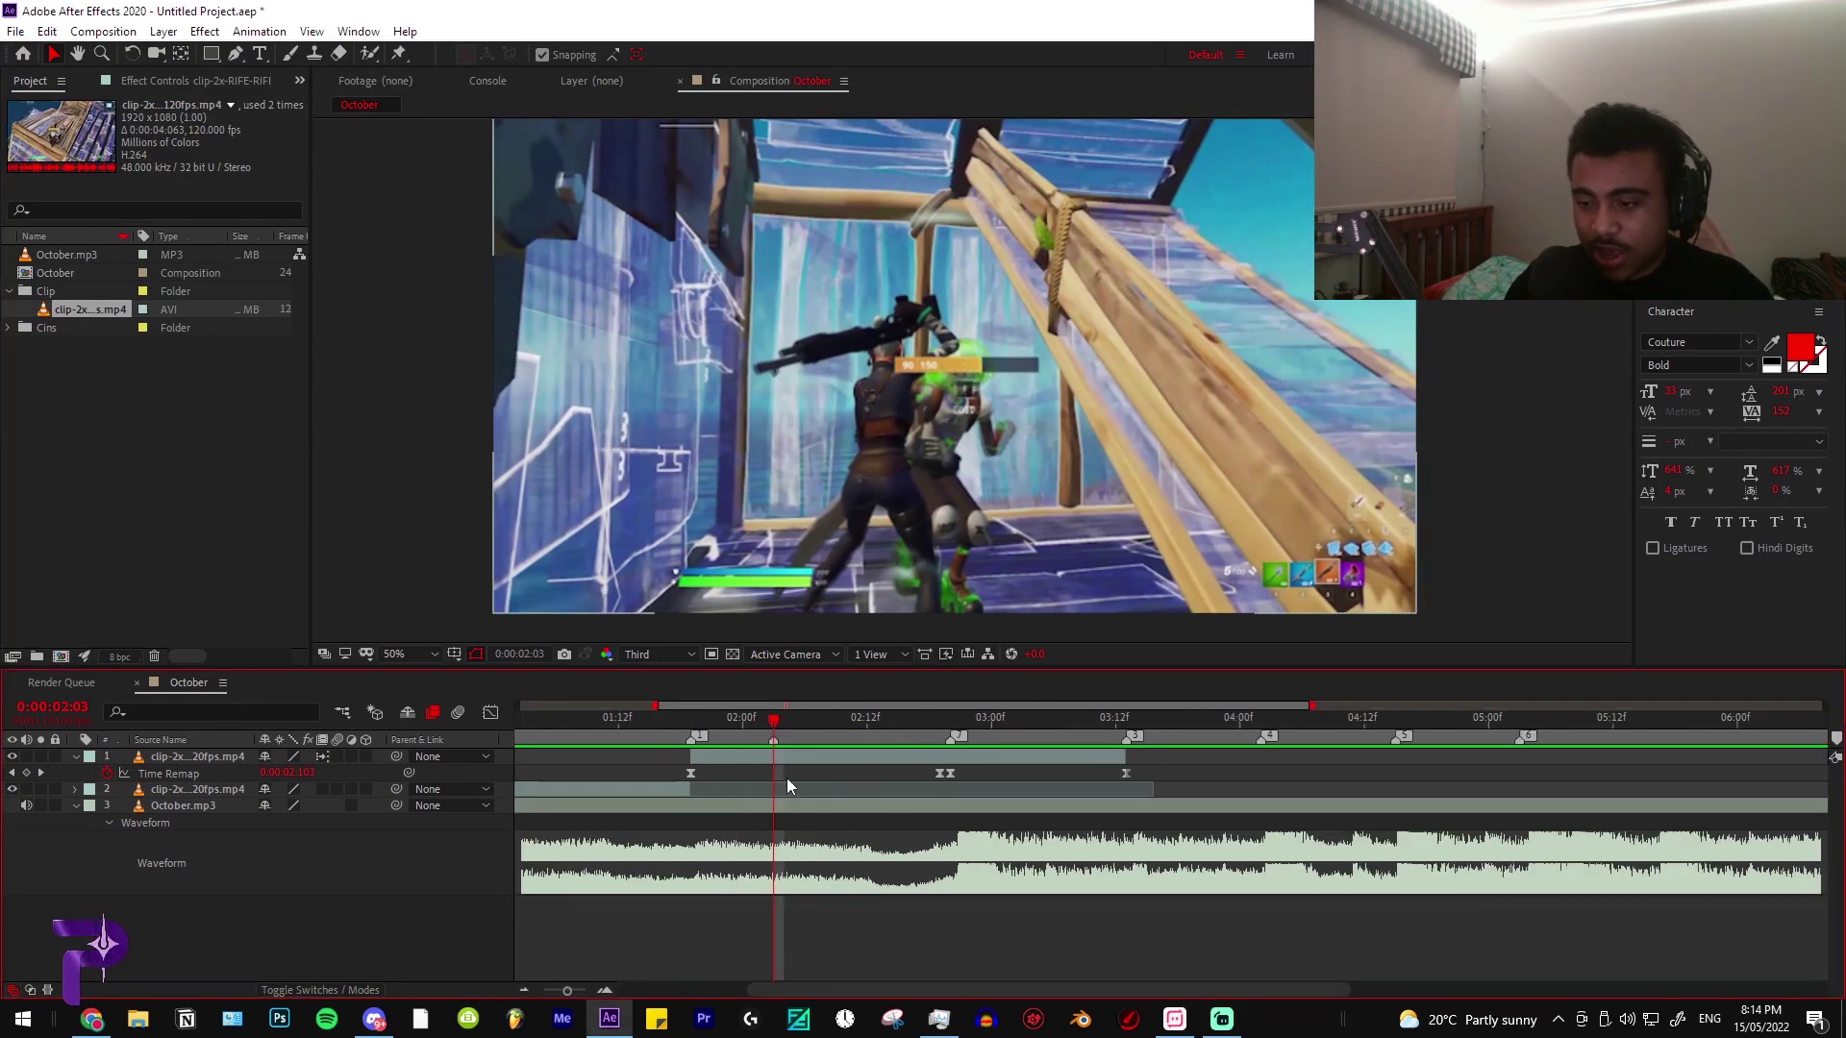
click(690, 729)
drag(691, 729, 772, 723)
drag(773, 719, 786, 723)
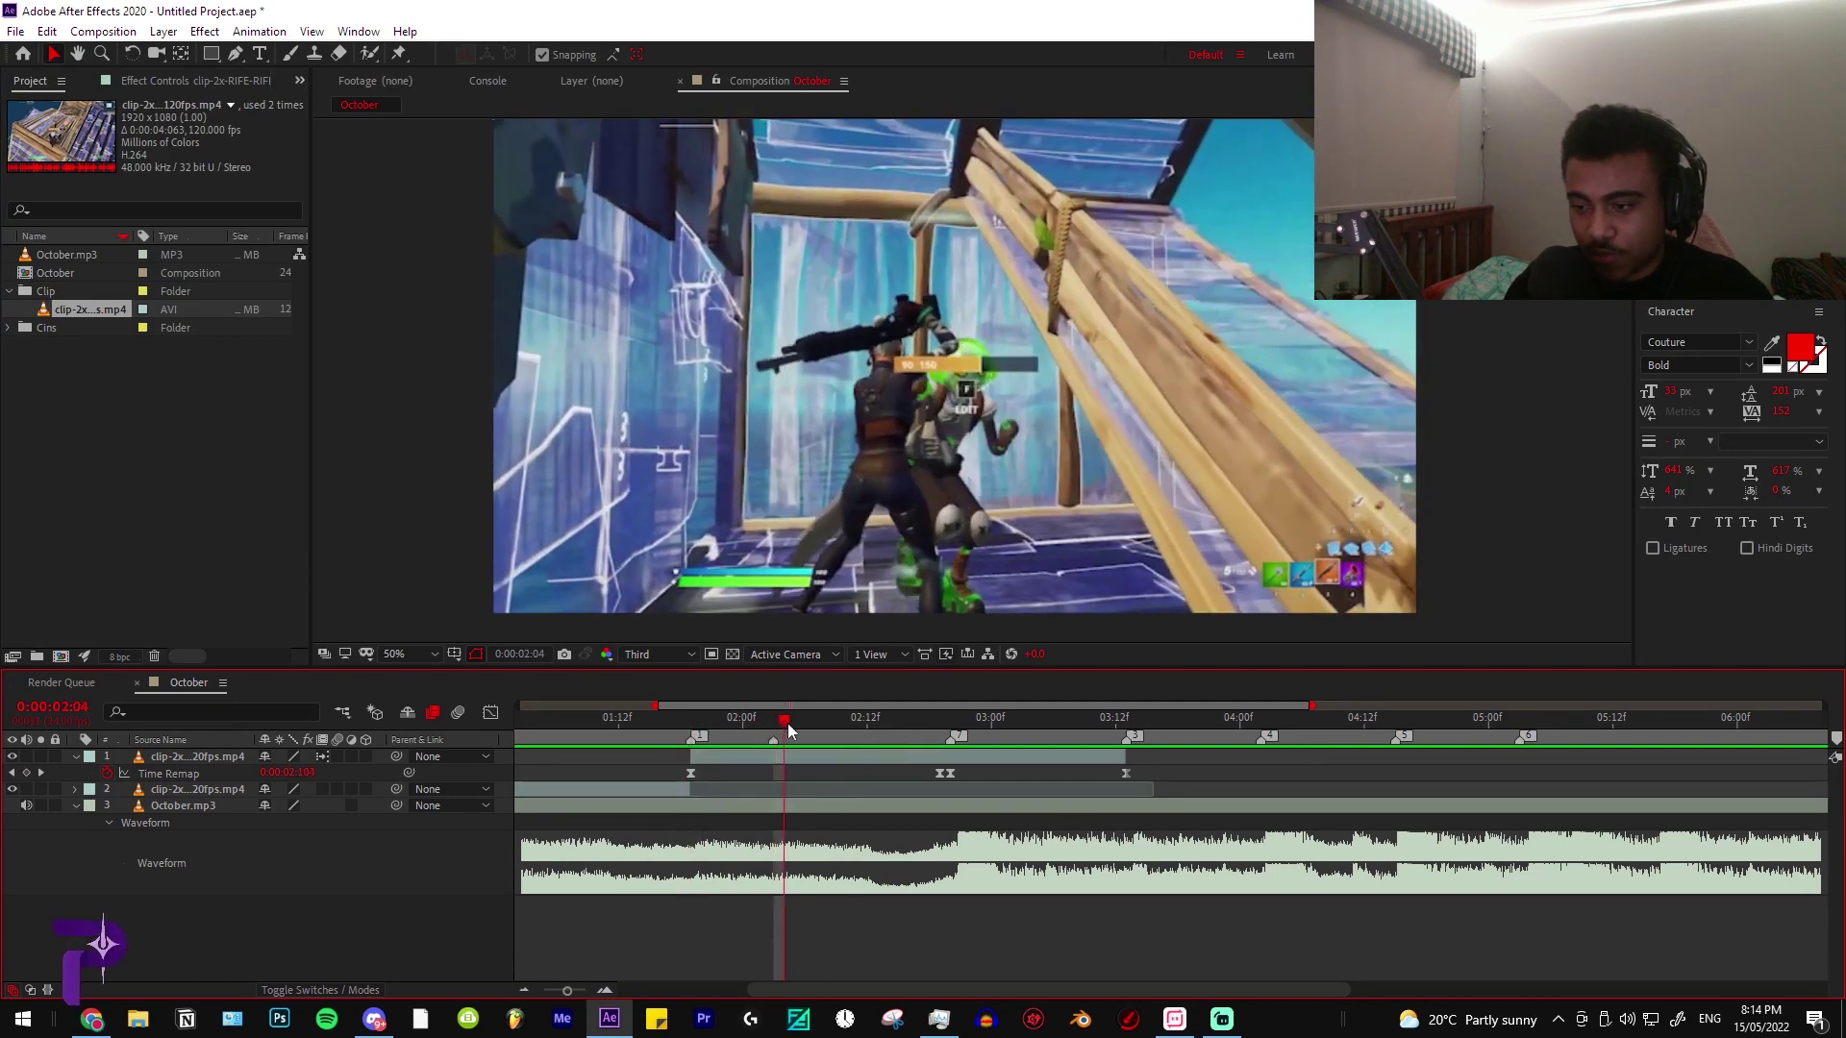
key(Page_Down)
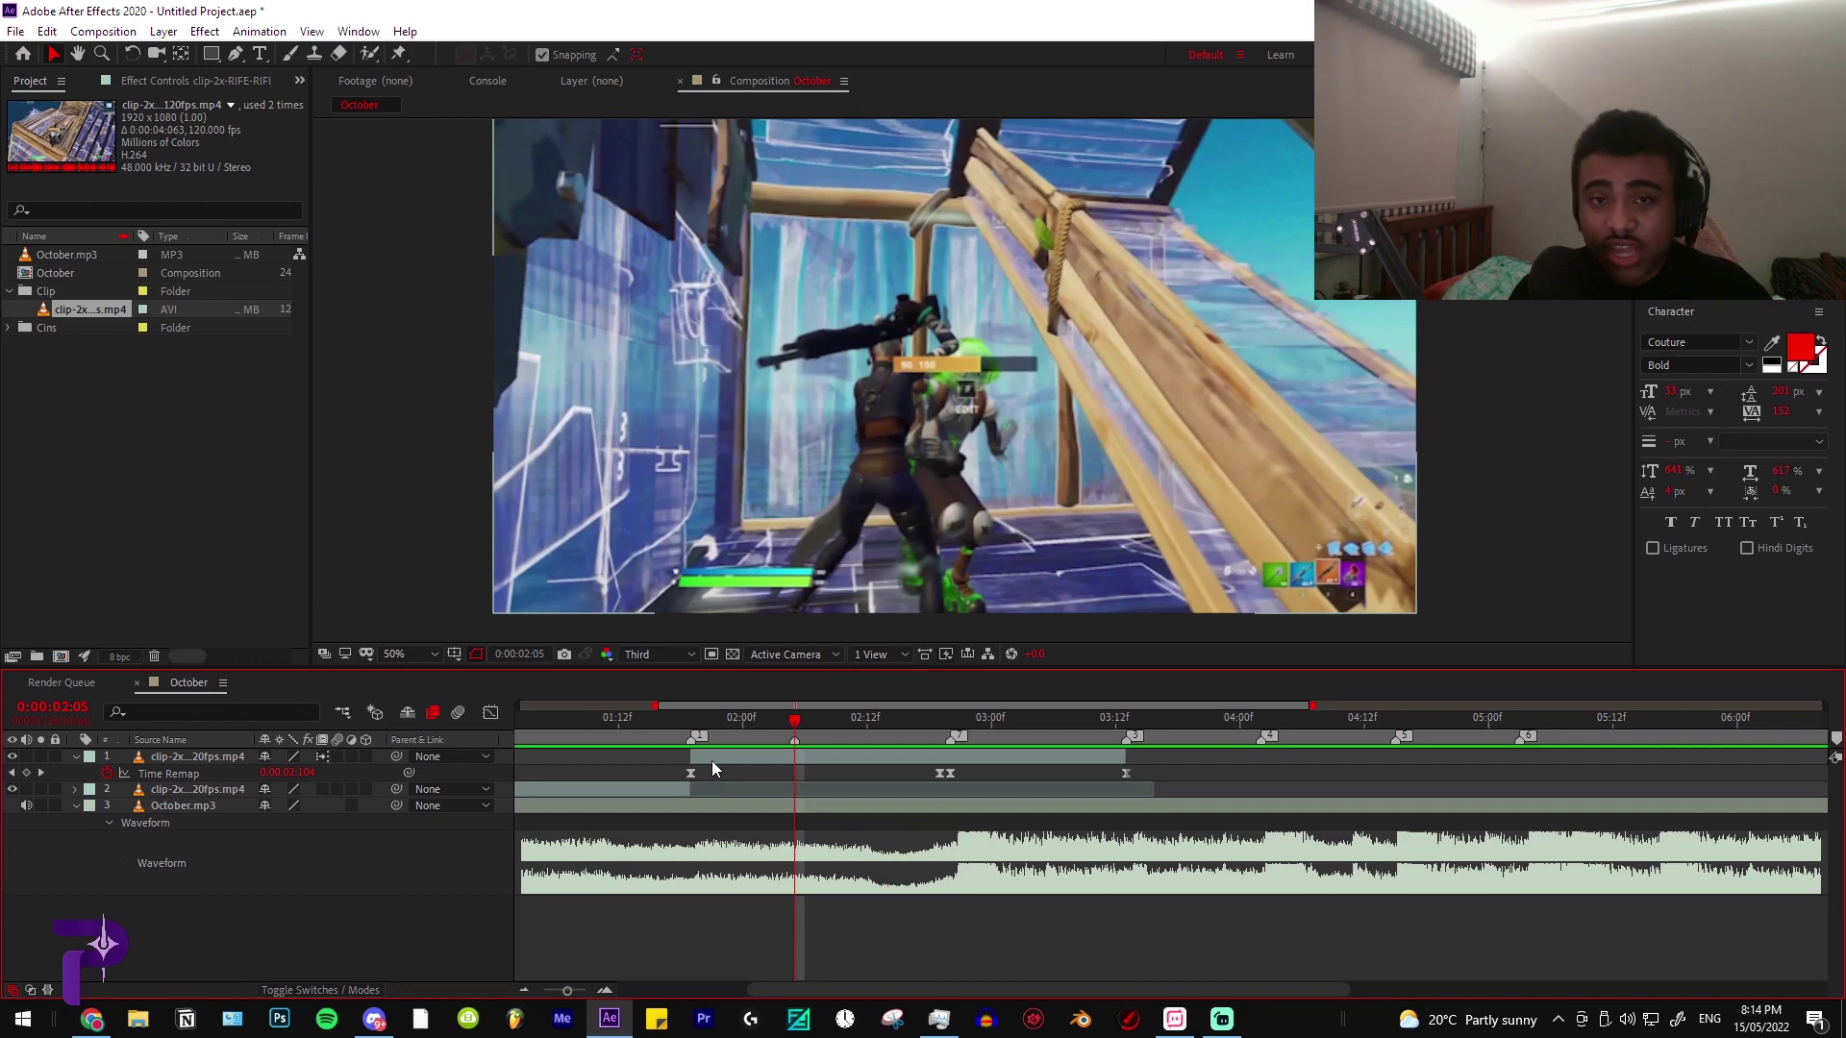
click(698, 721)
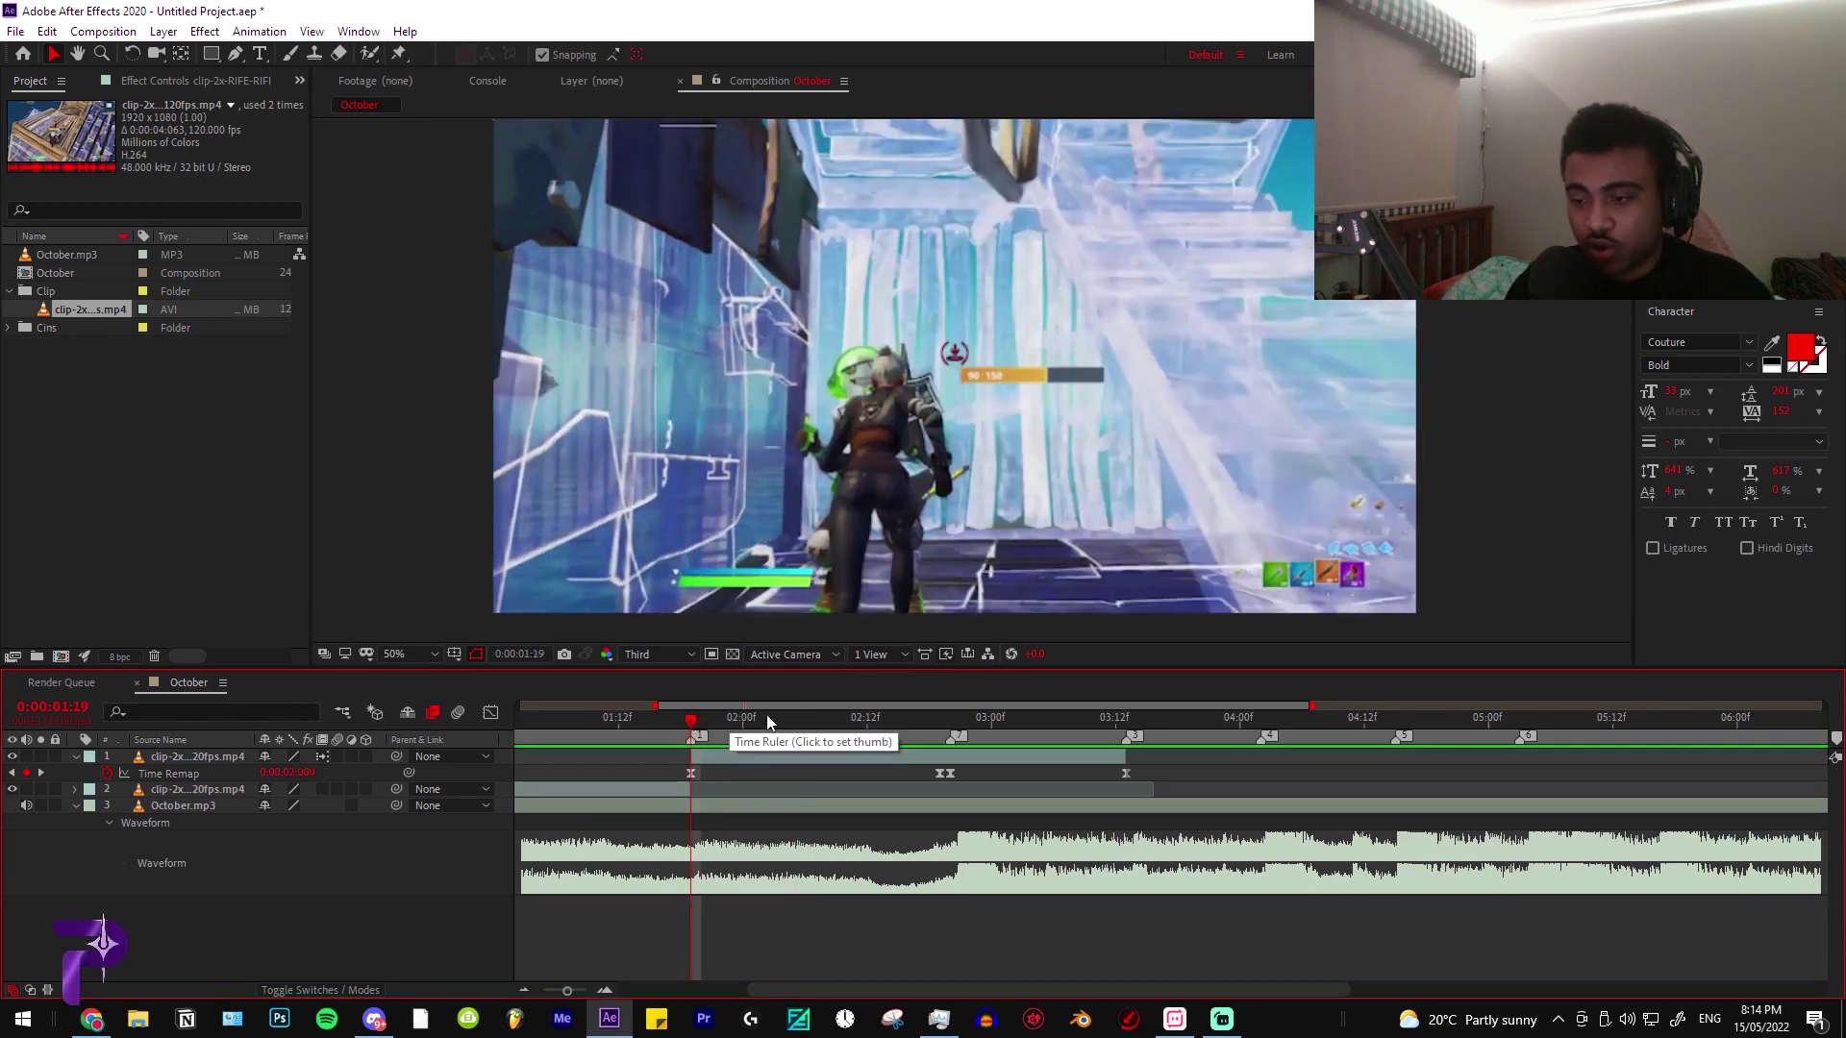
drag(767, 721, 794, 727)
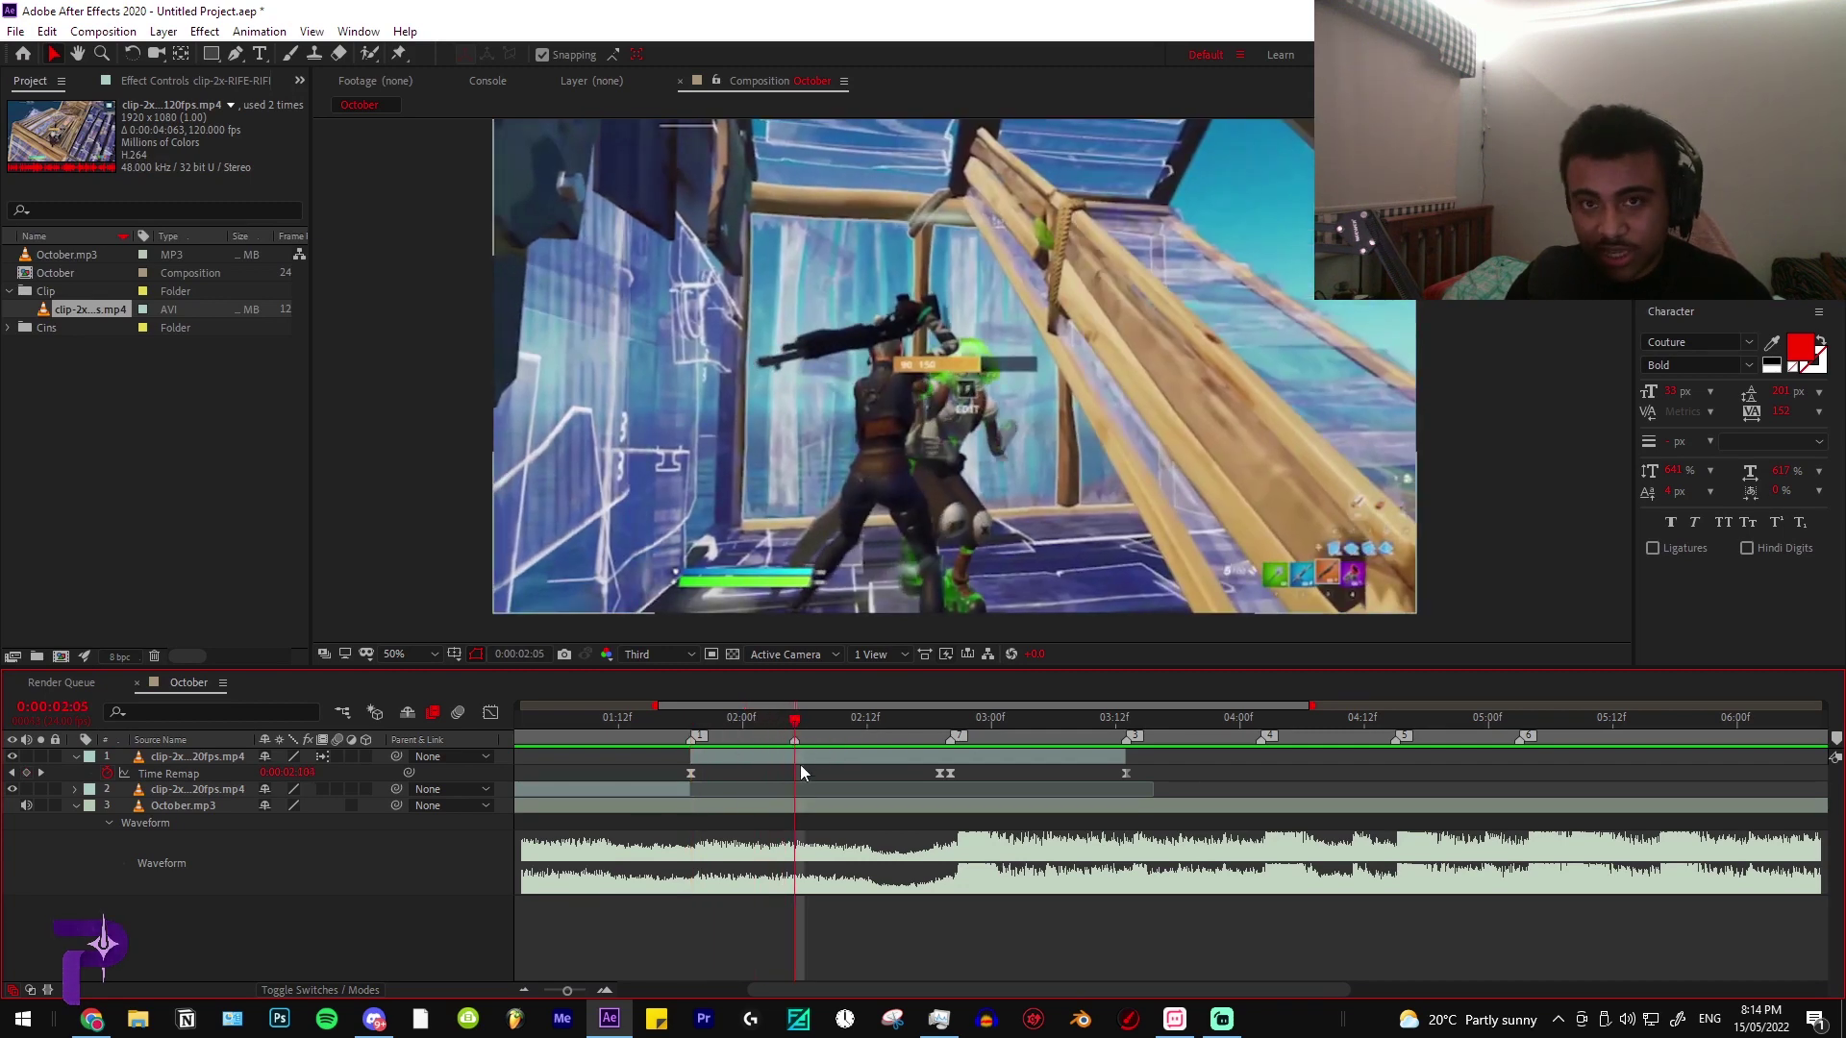
click(689, 772)
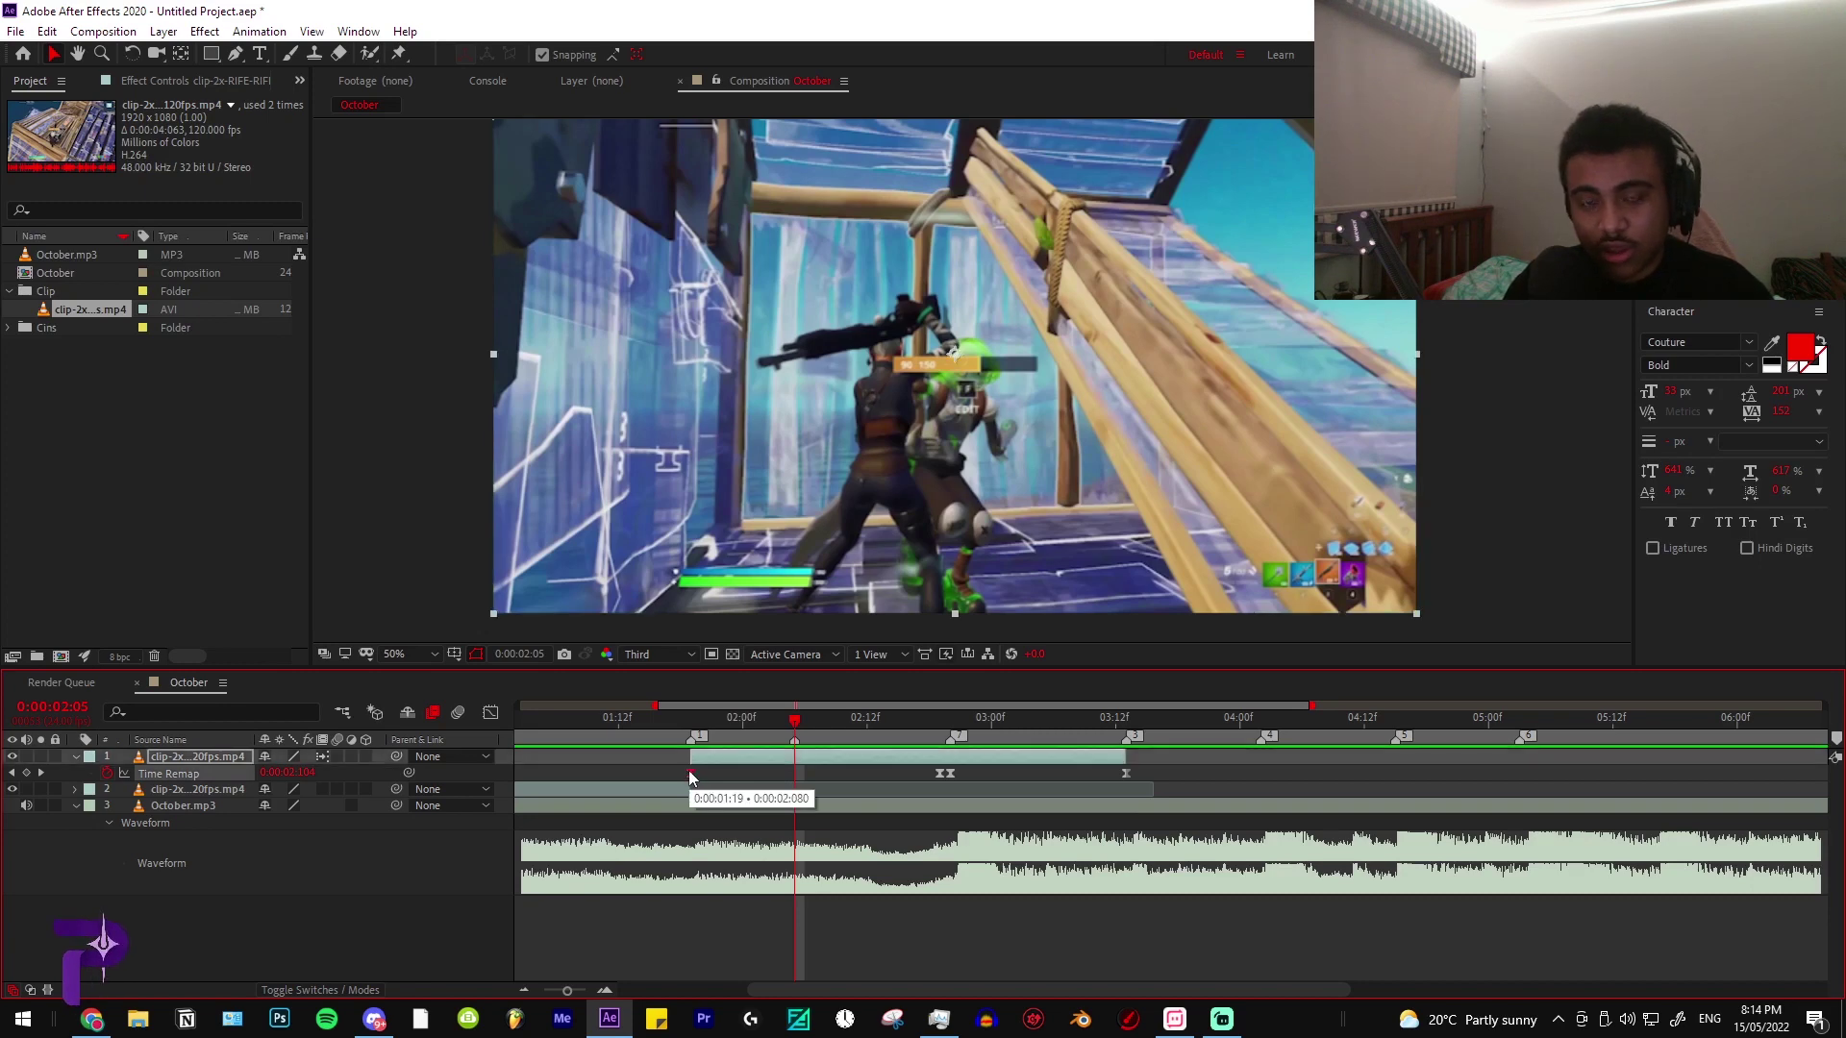
drag(689, 777, 794, 775)
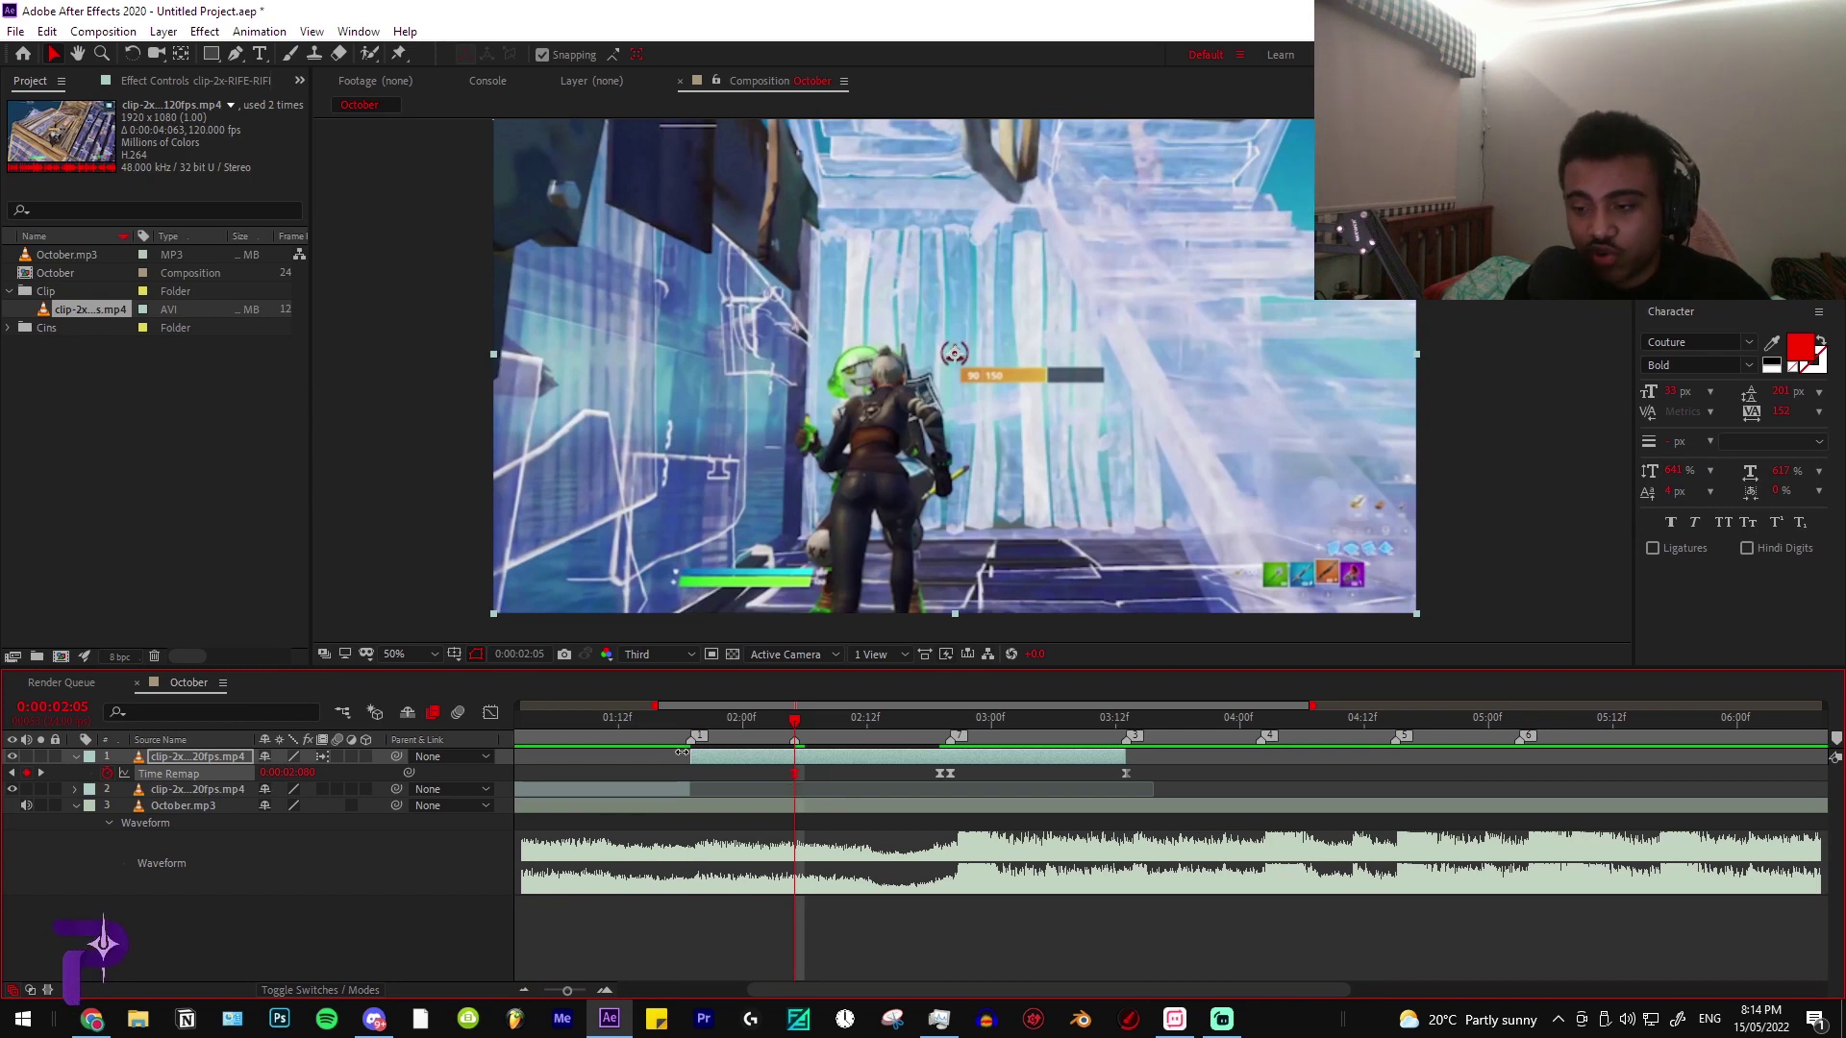
Bring the time-remapped layer's start and the first marker to 0:00:02:05, and slide the first clip part to end there
drag(681, 756, 785, 748)
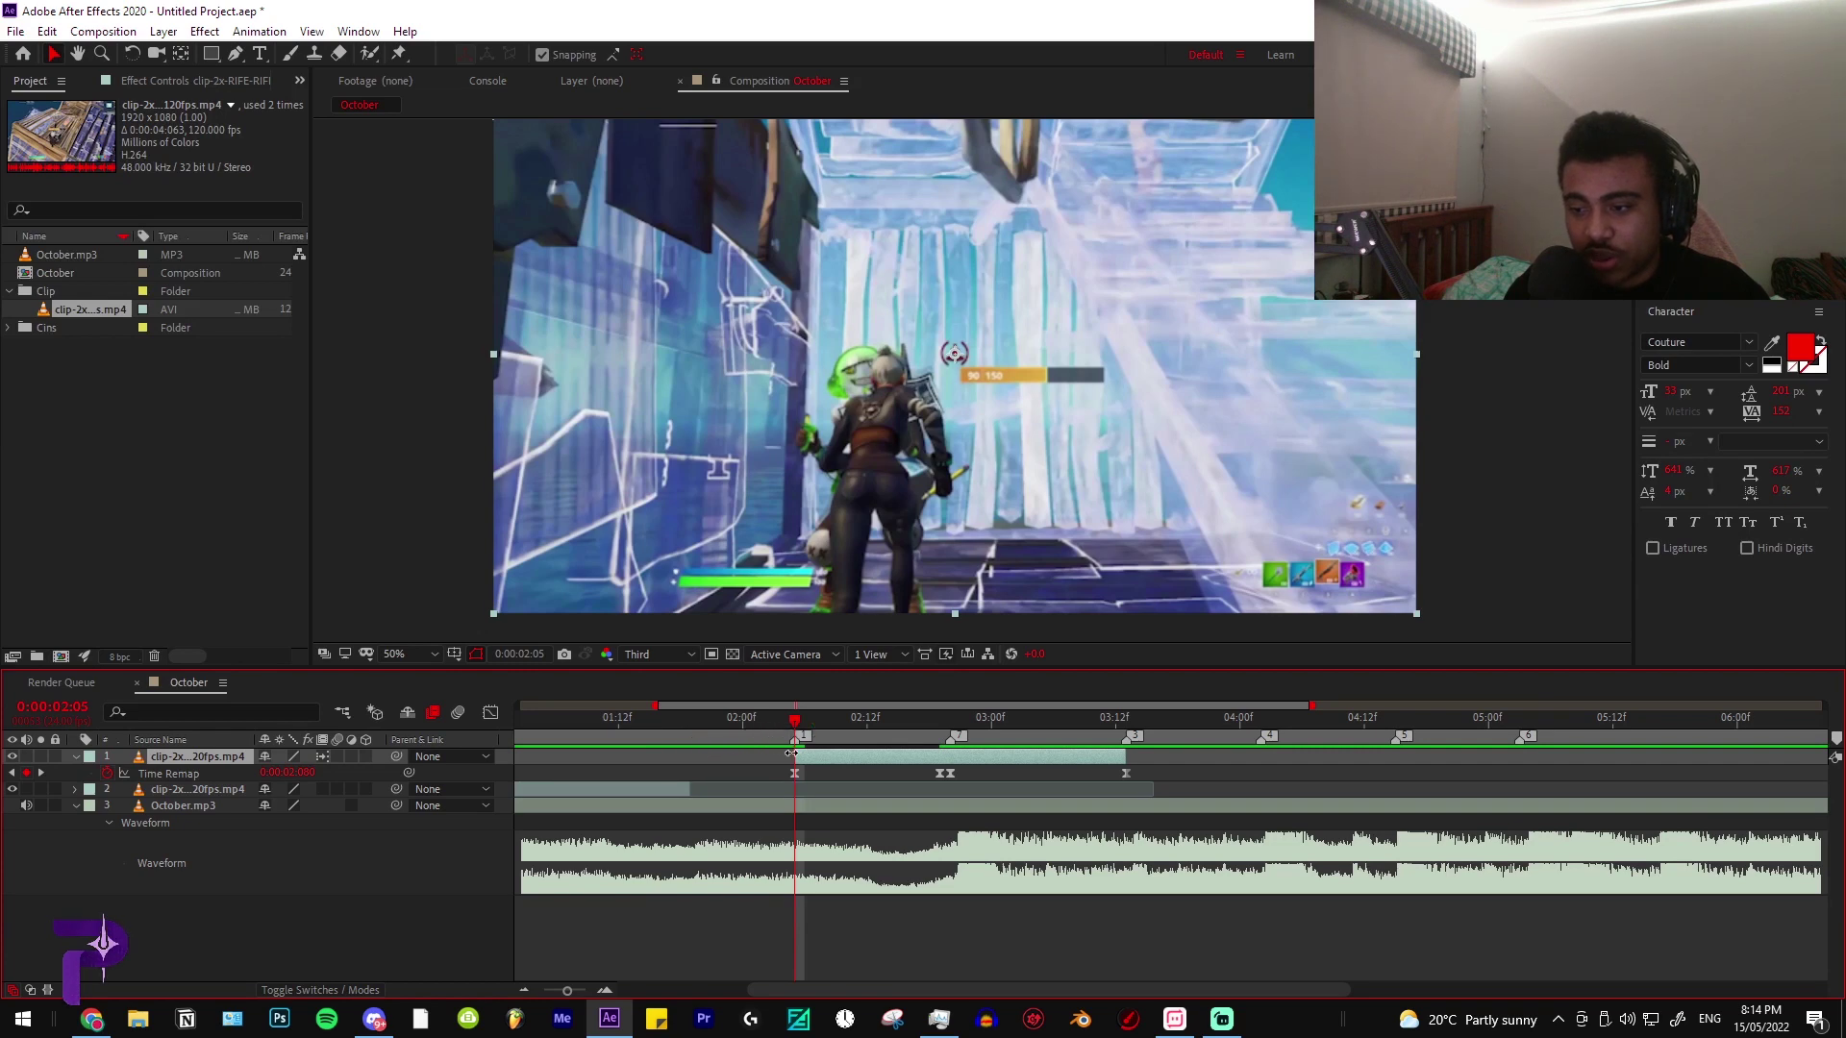
drag(667, 792, 773, 800)
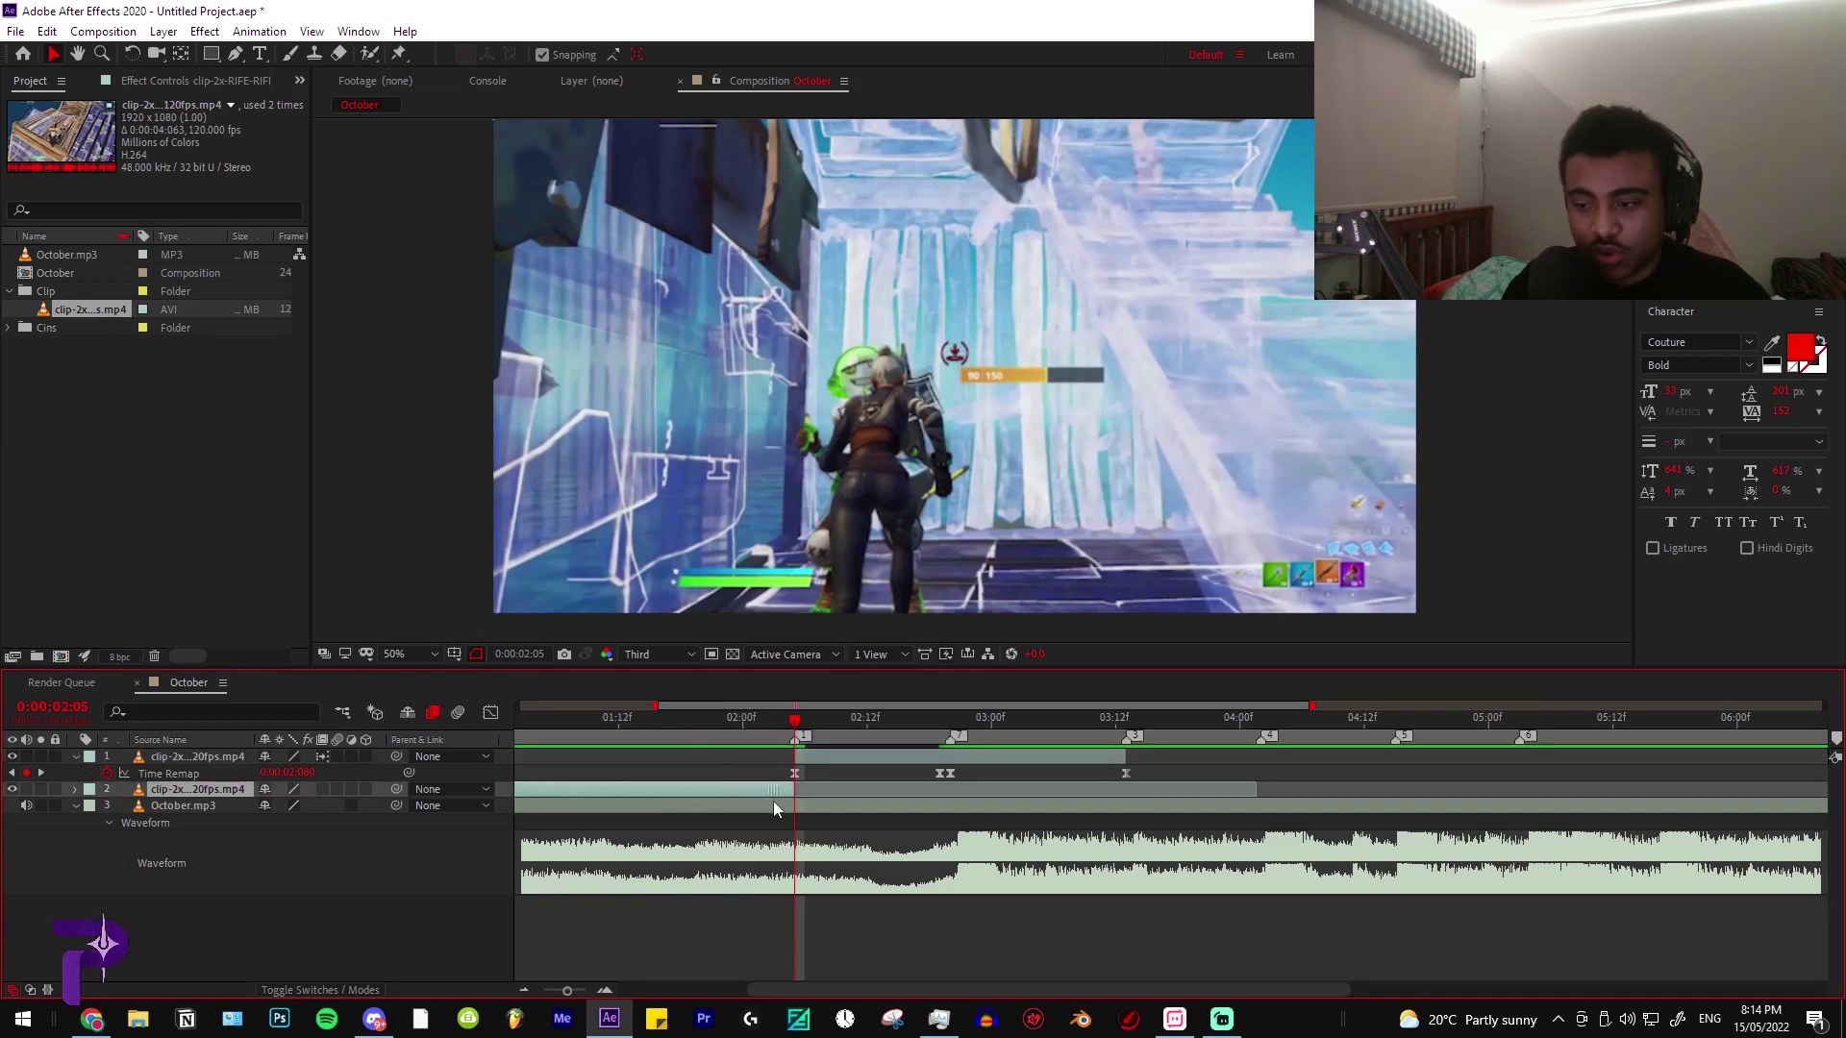
key(minus)
Reshape the shortened slow section in the Graph Editor by steepening the first keyframe's outgoing handle and lowering the 0:00:02:19 keyframe's incoming handle
scroll(822, 767, up, 2)
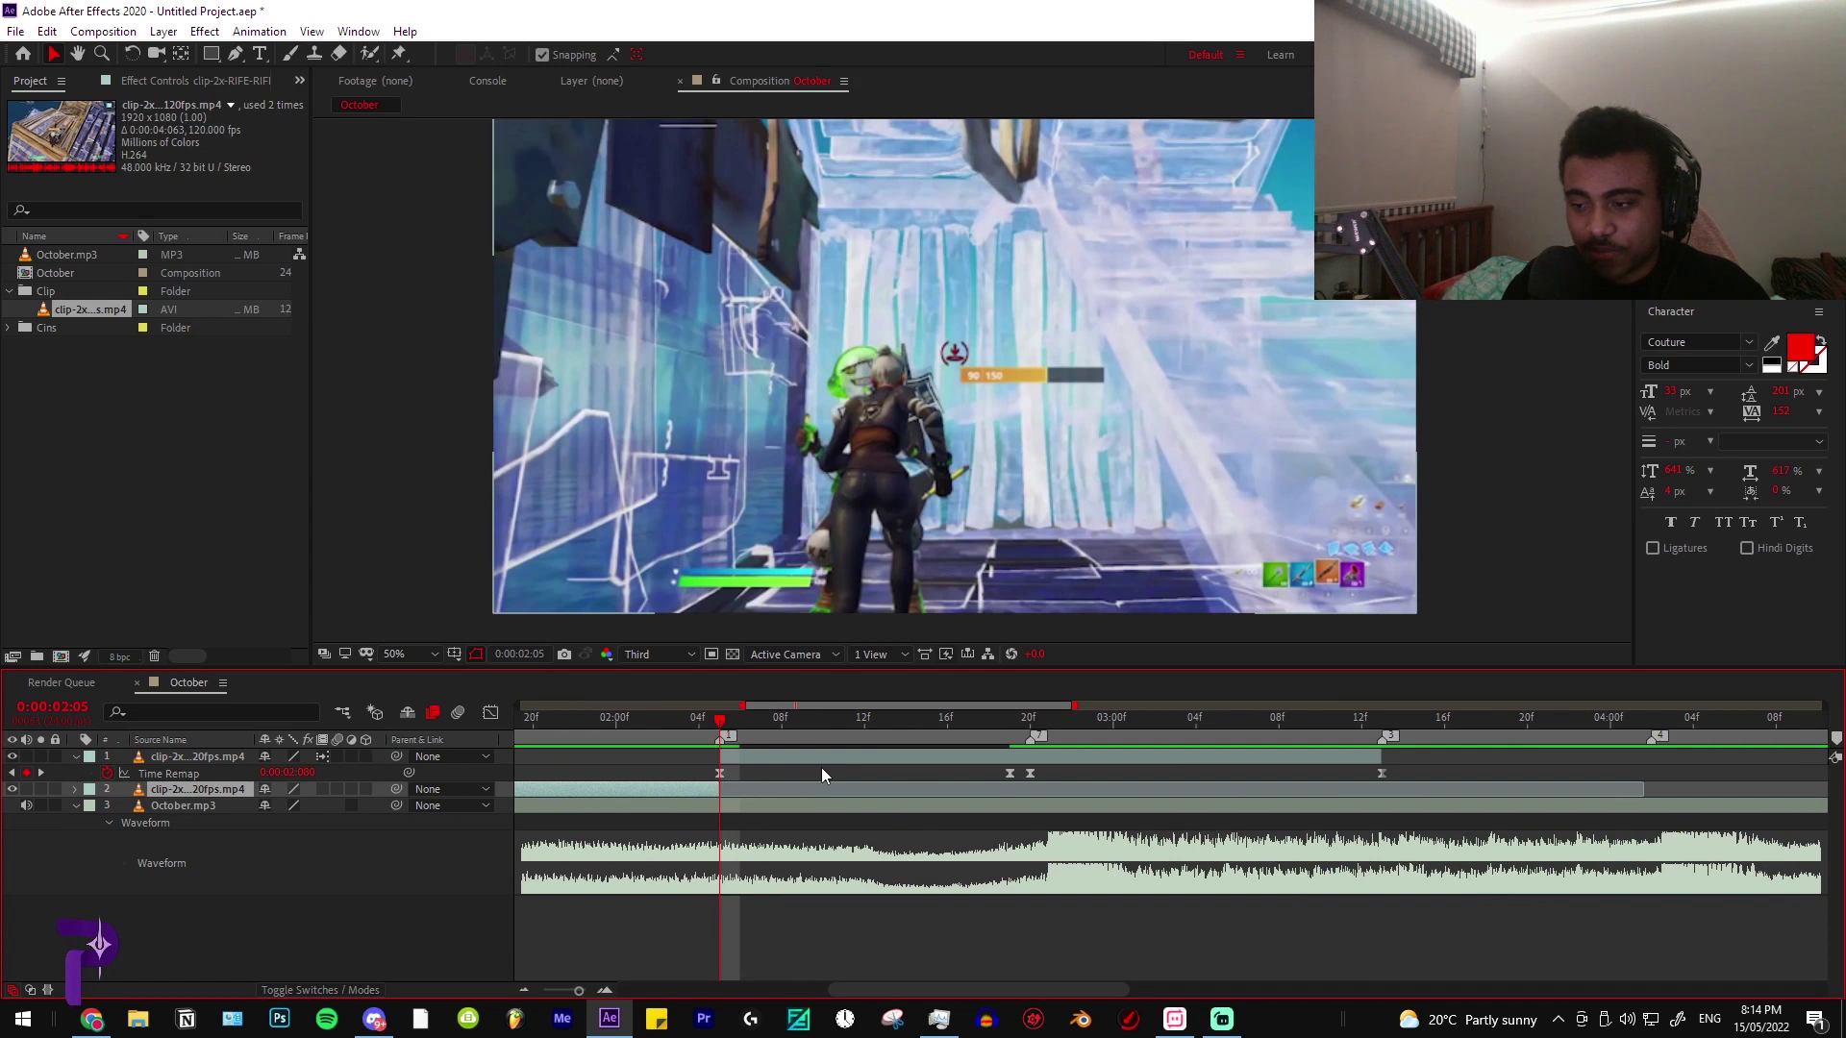
click(718, 775)
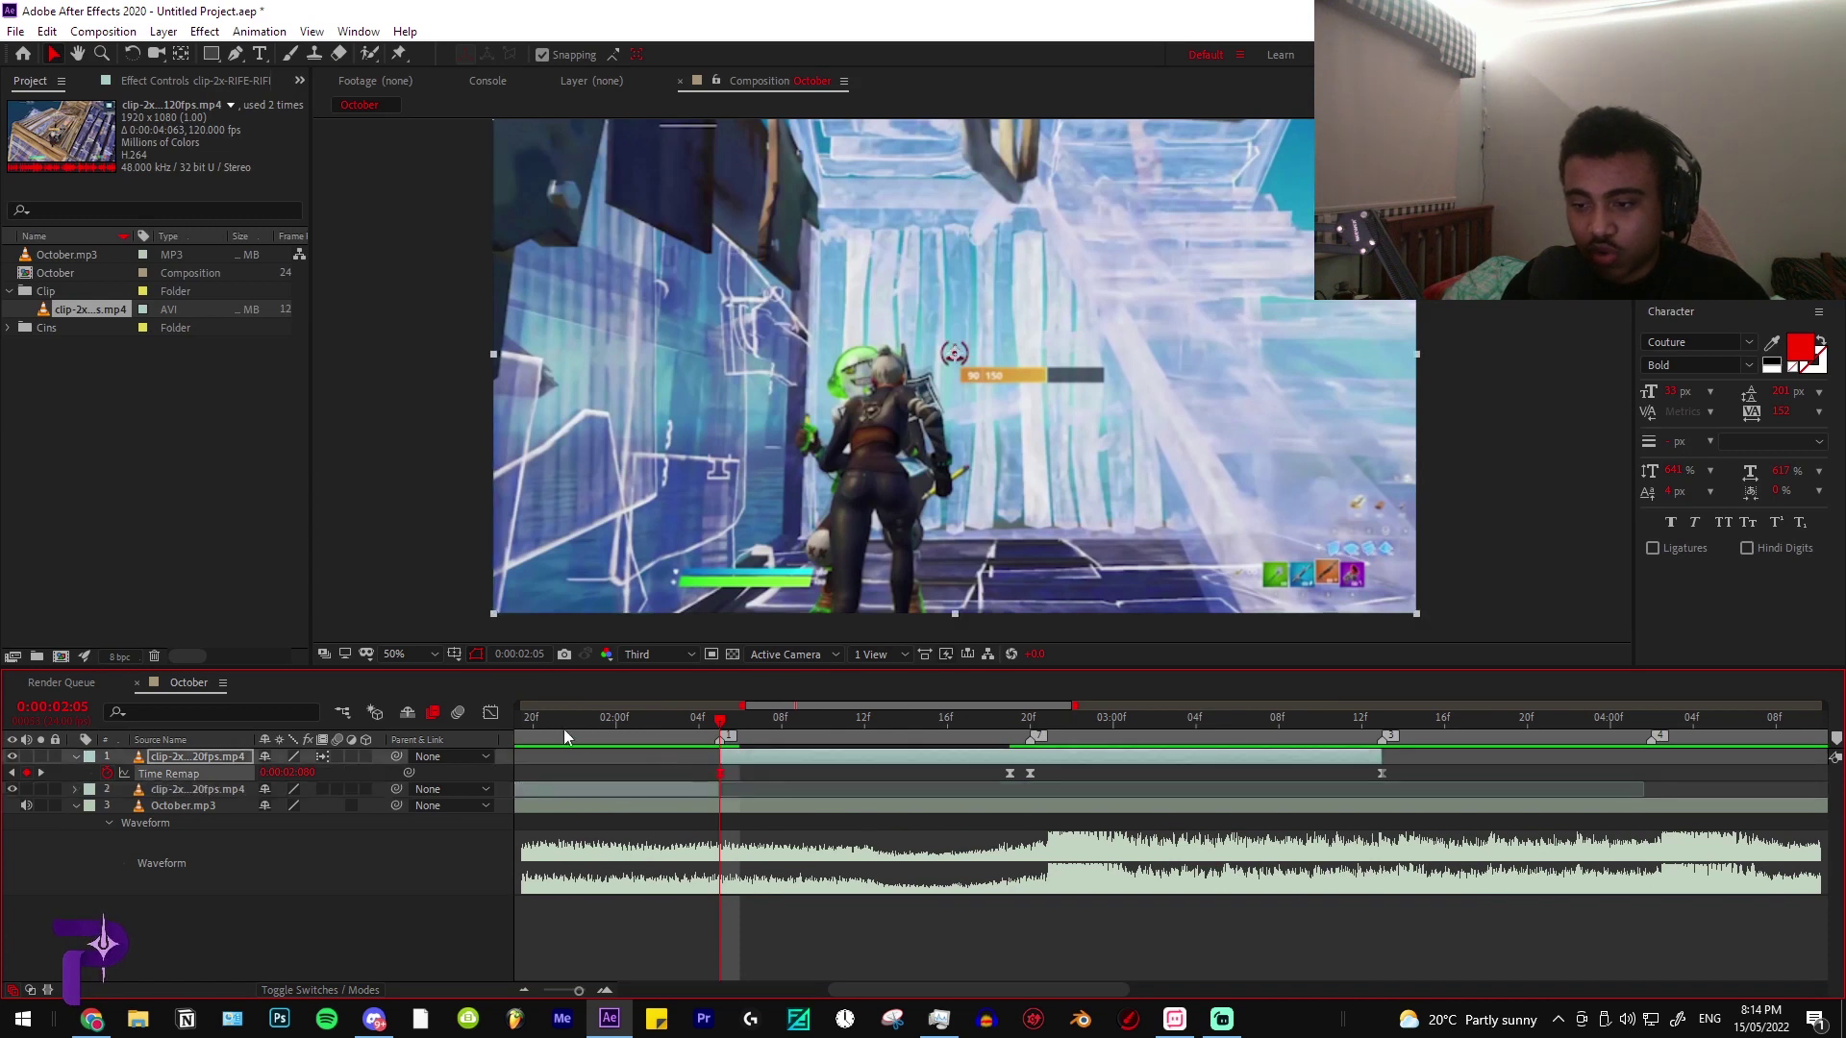
click(491, 713)
drag(762, 903, 774, 882)
drag(997, 898, 1000, 919)
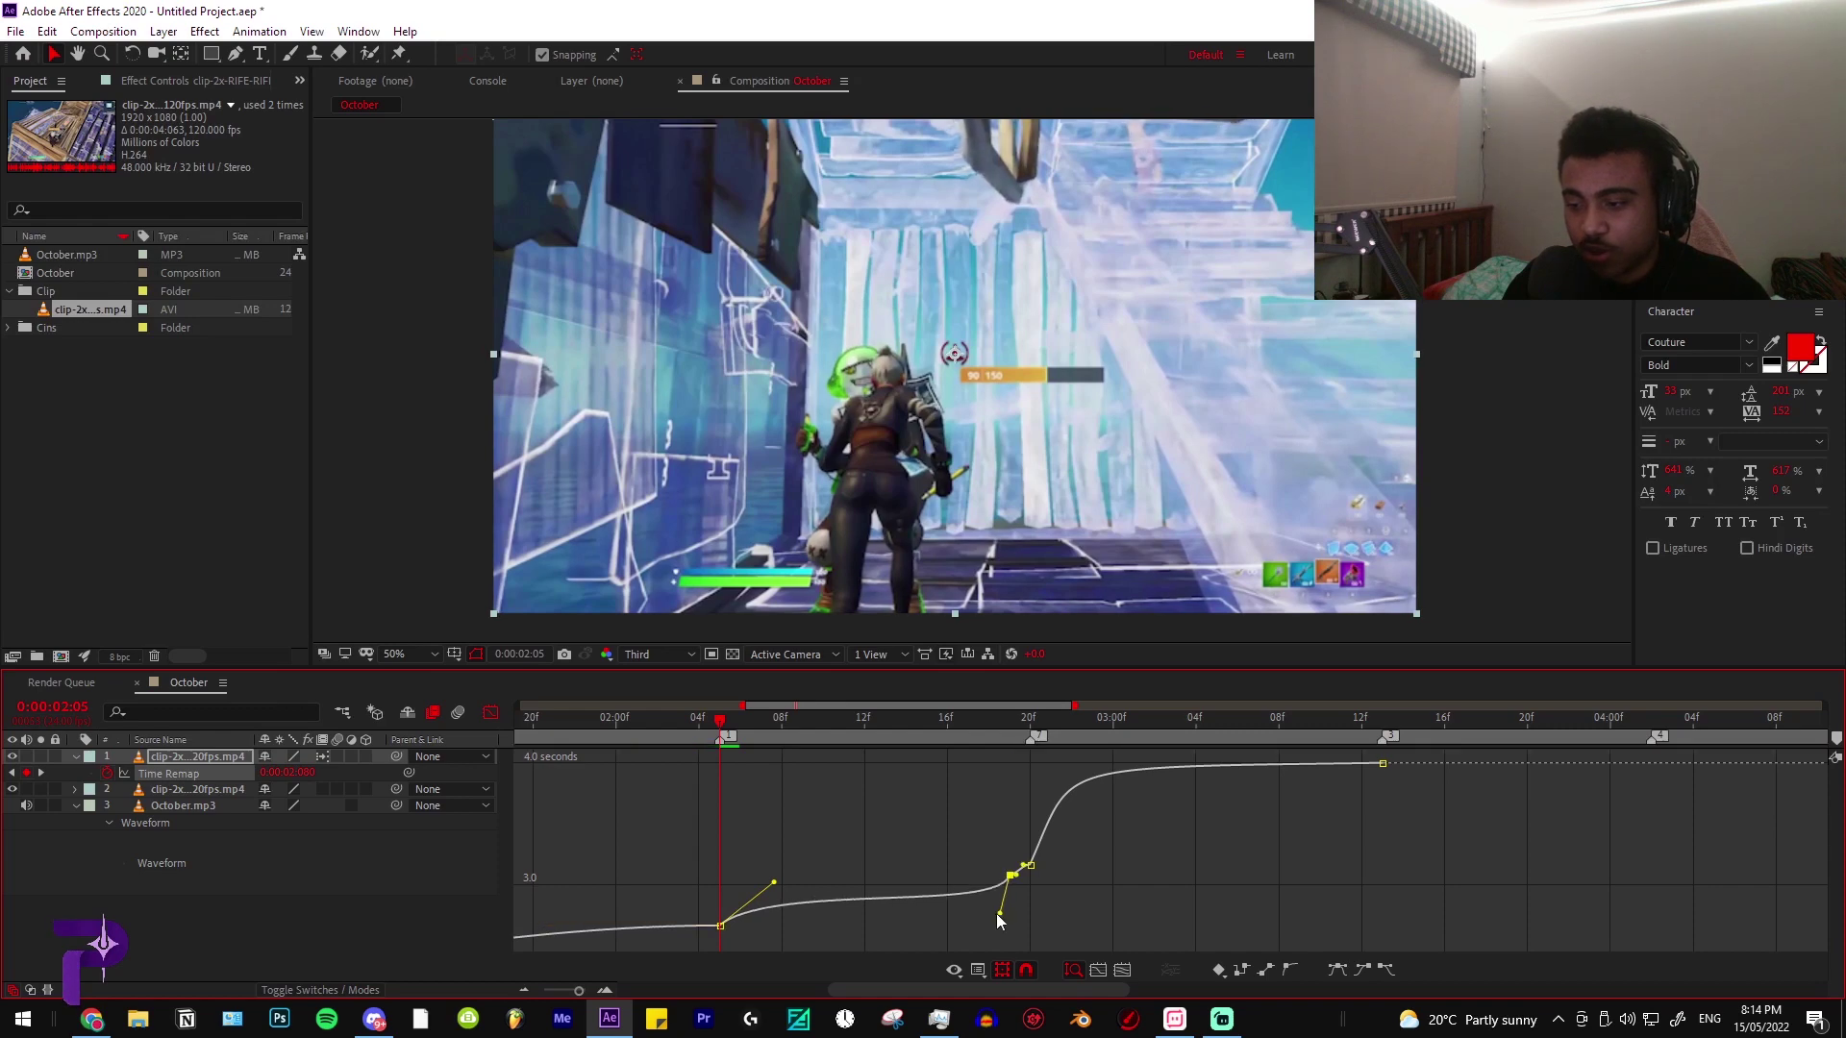
Leave the Graph Editor, show the whole composition in the timeline and preview the edit from the start
click(490, 713)
key(semicolon)
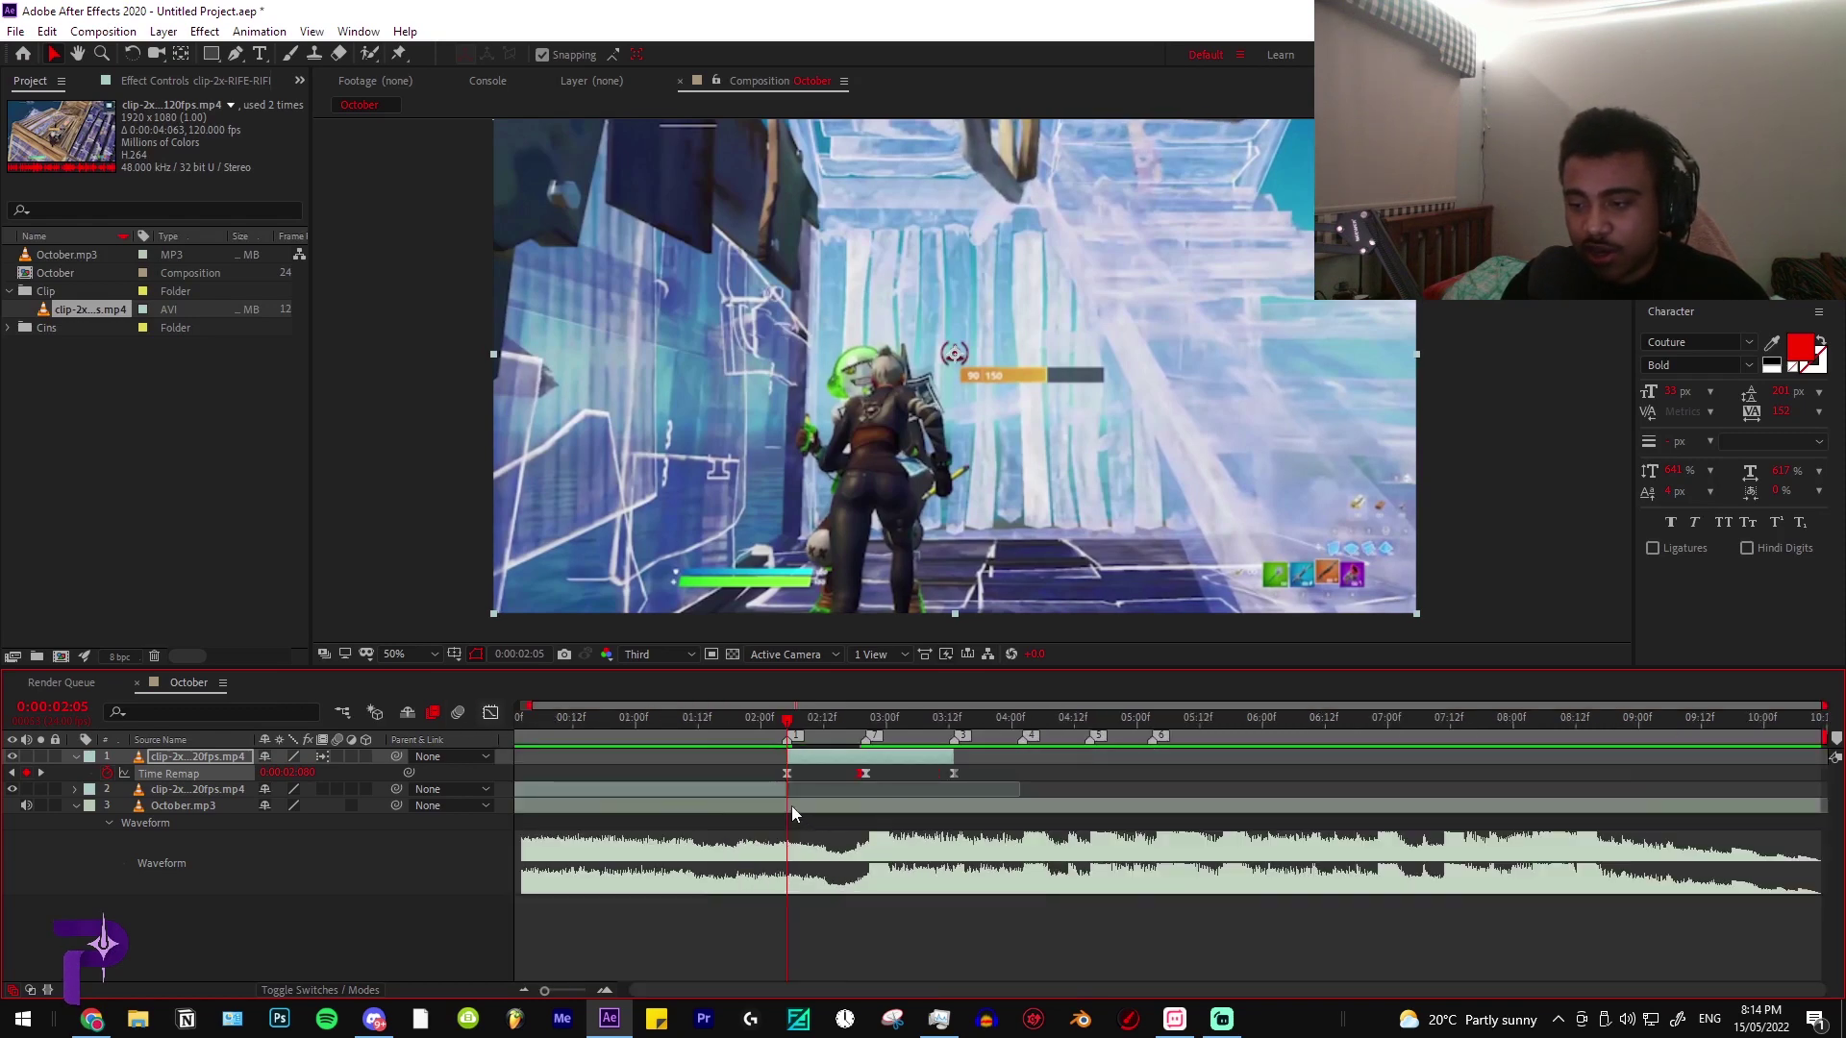
click(816, 771)
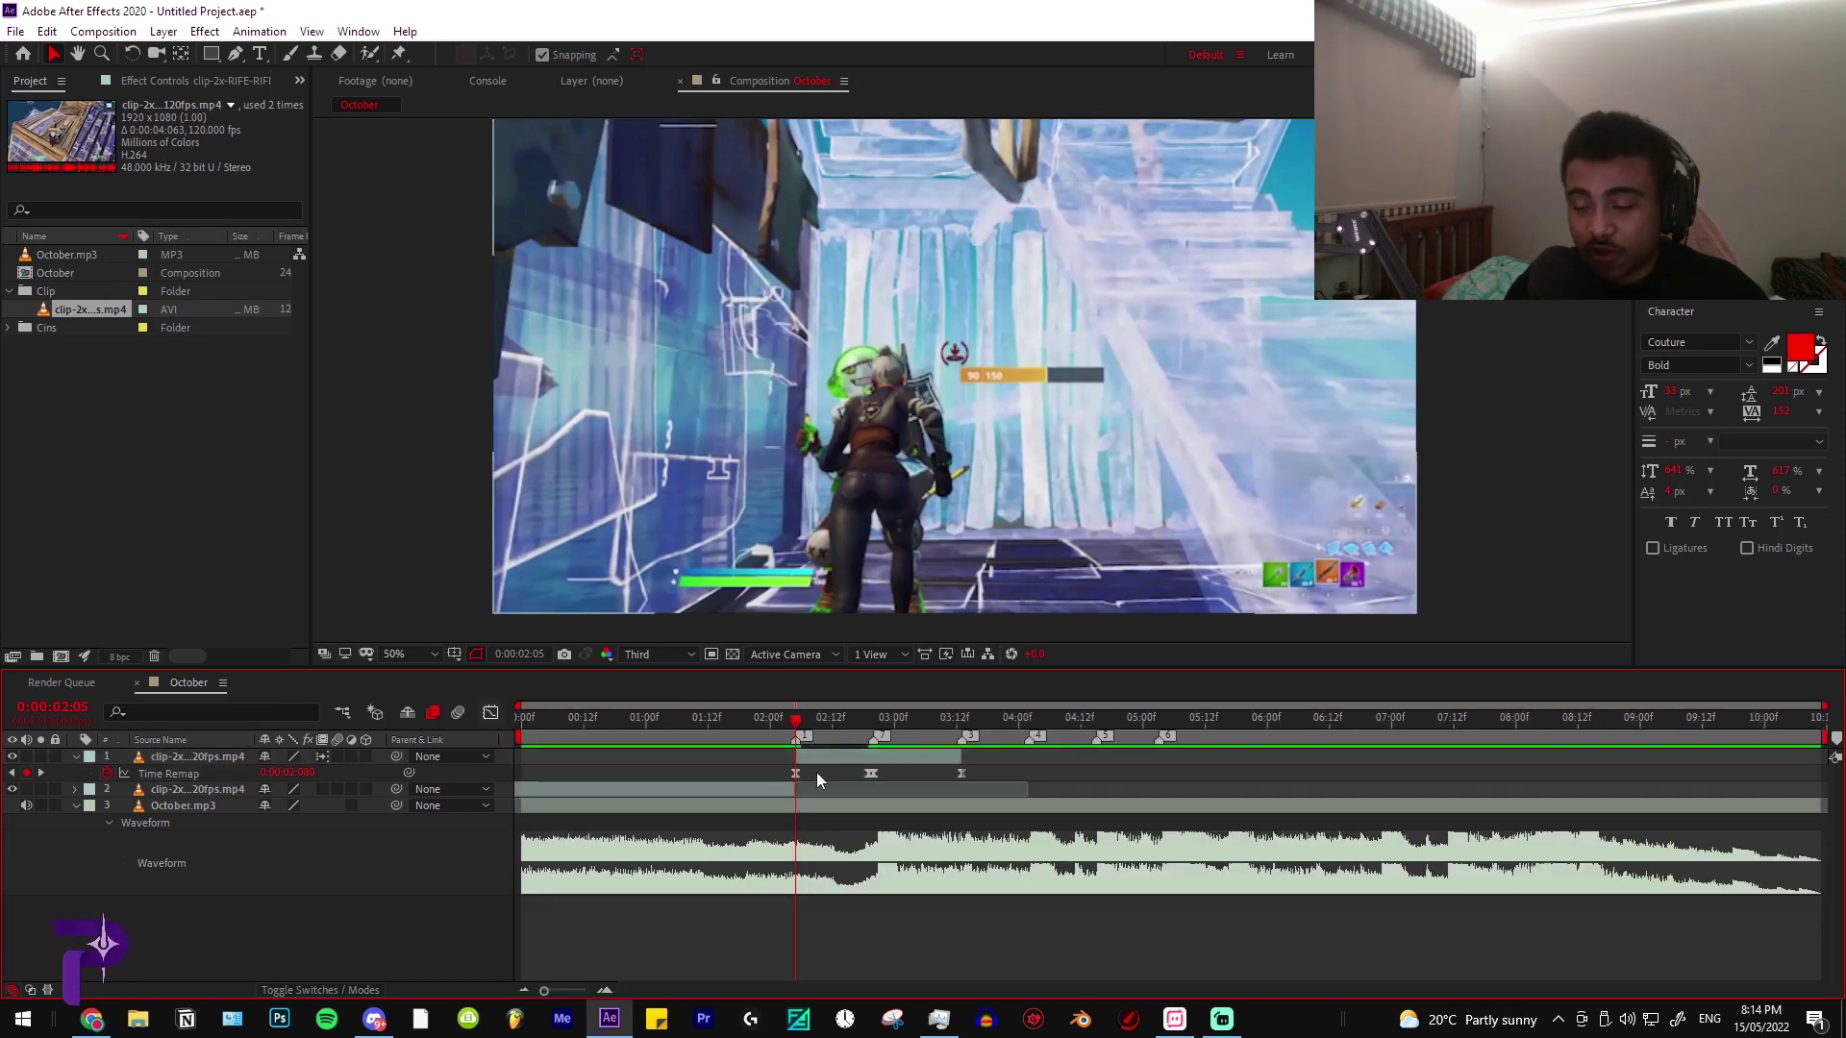
scroll(815, 770, up, 2)
scroll(815, 770, down, 2)
drag(736, 729, 504, 732)
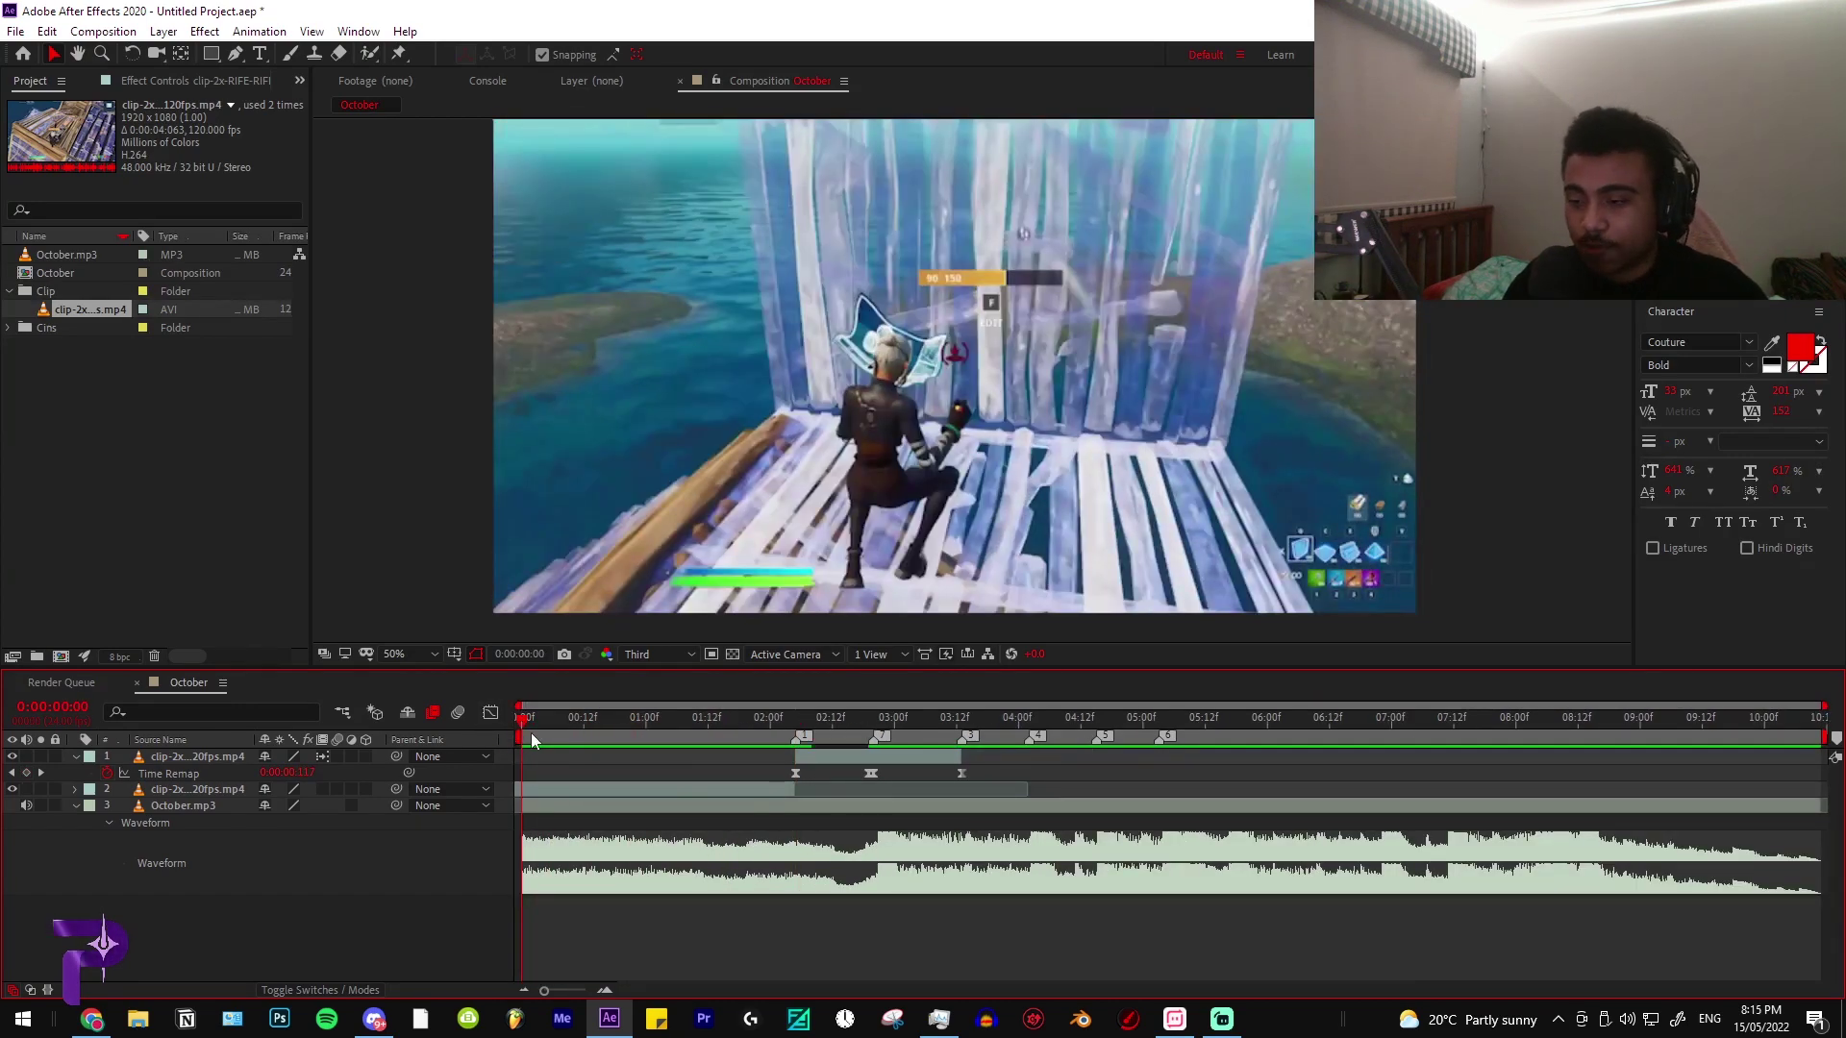
key(space)
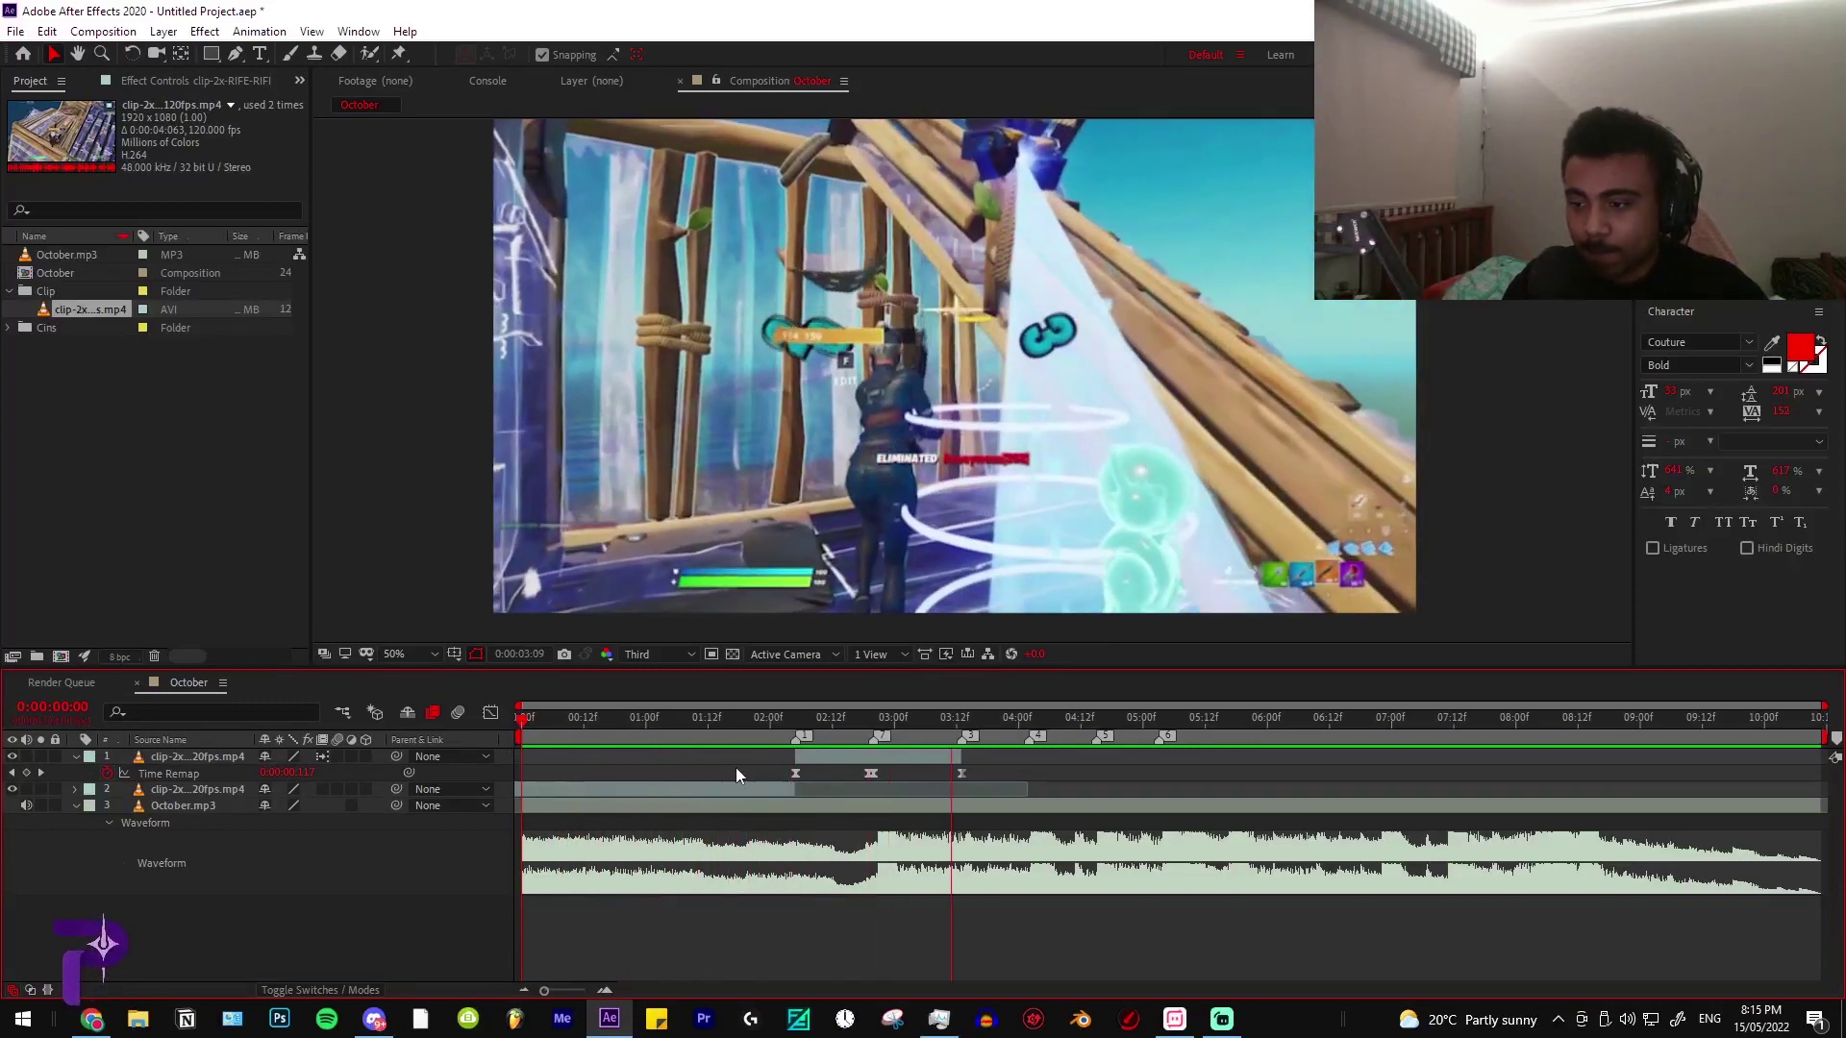
Refine the slow section in the Graph Editor by lowering the first keyframe's outgoing handle slightly and lengthening the 0:00:02:19 keyframe's incoming handle
click(794, 773)
click(491, 712)
scroll(761, 815, up, 6)
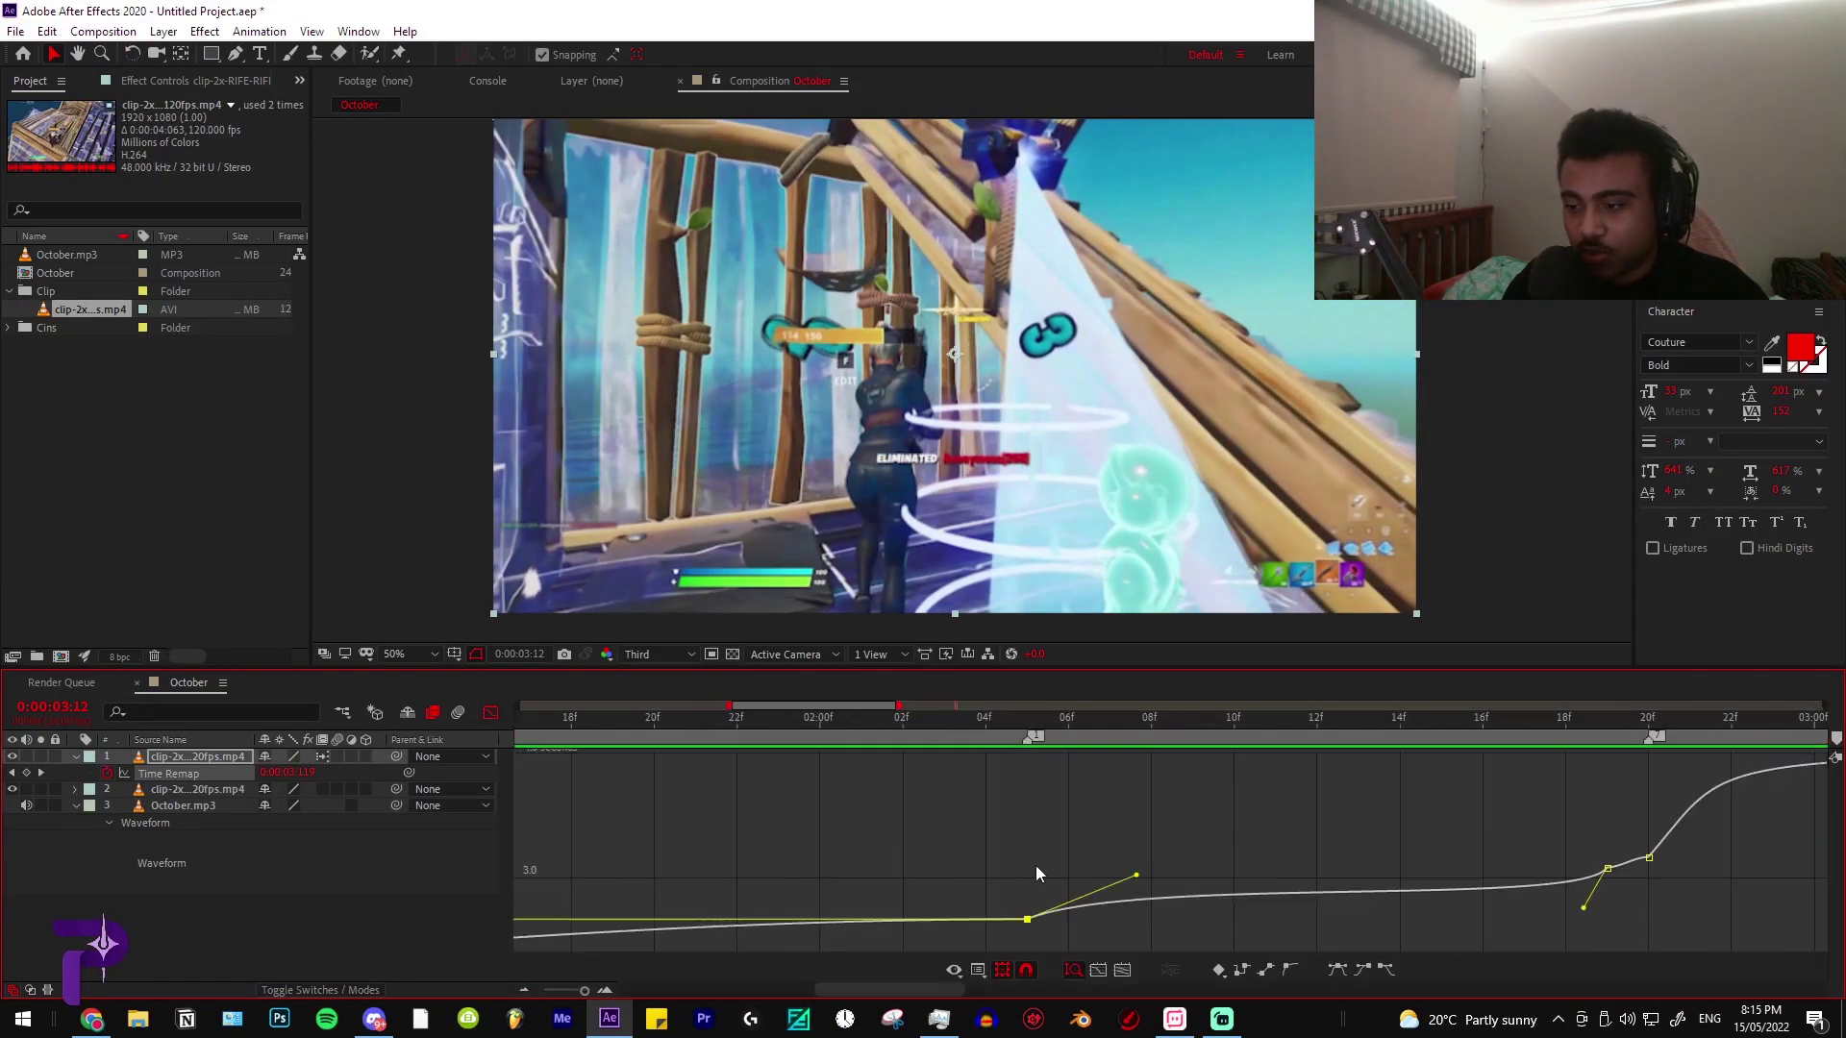
drag(751, 893, 754, 899)
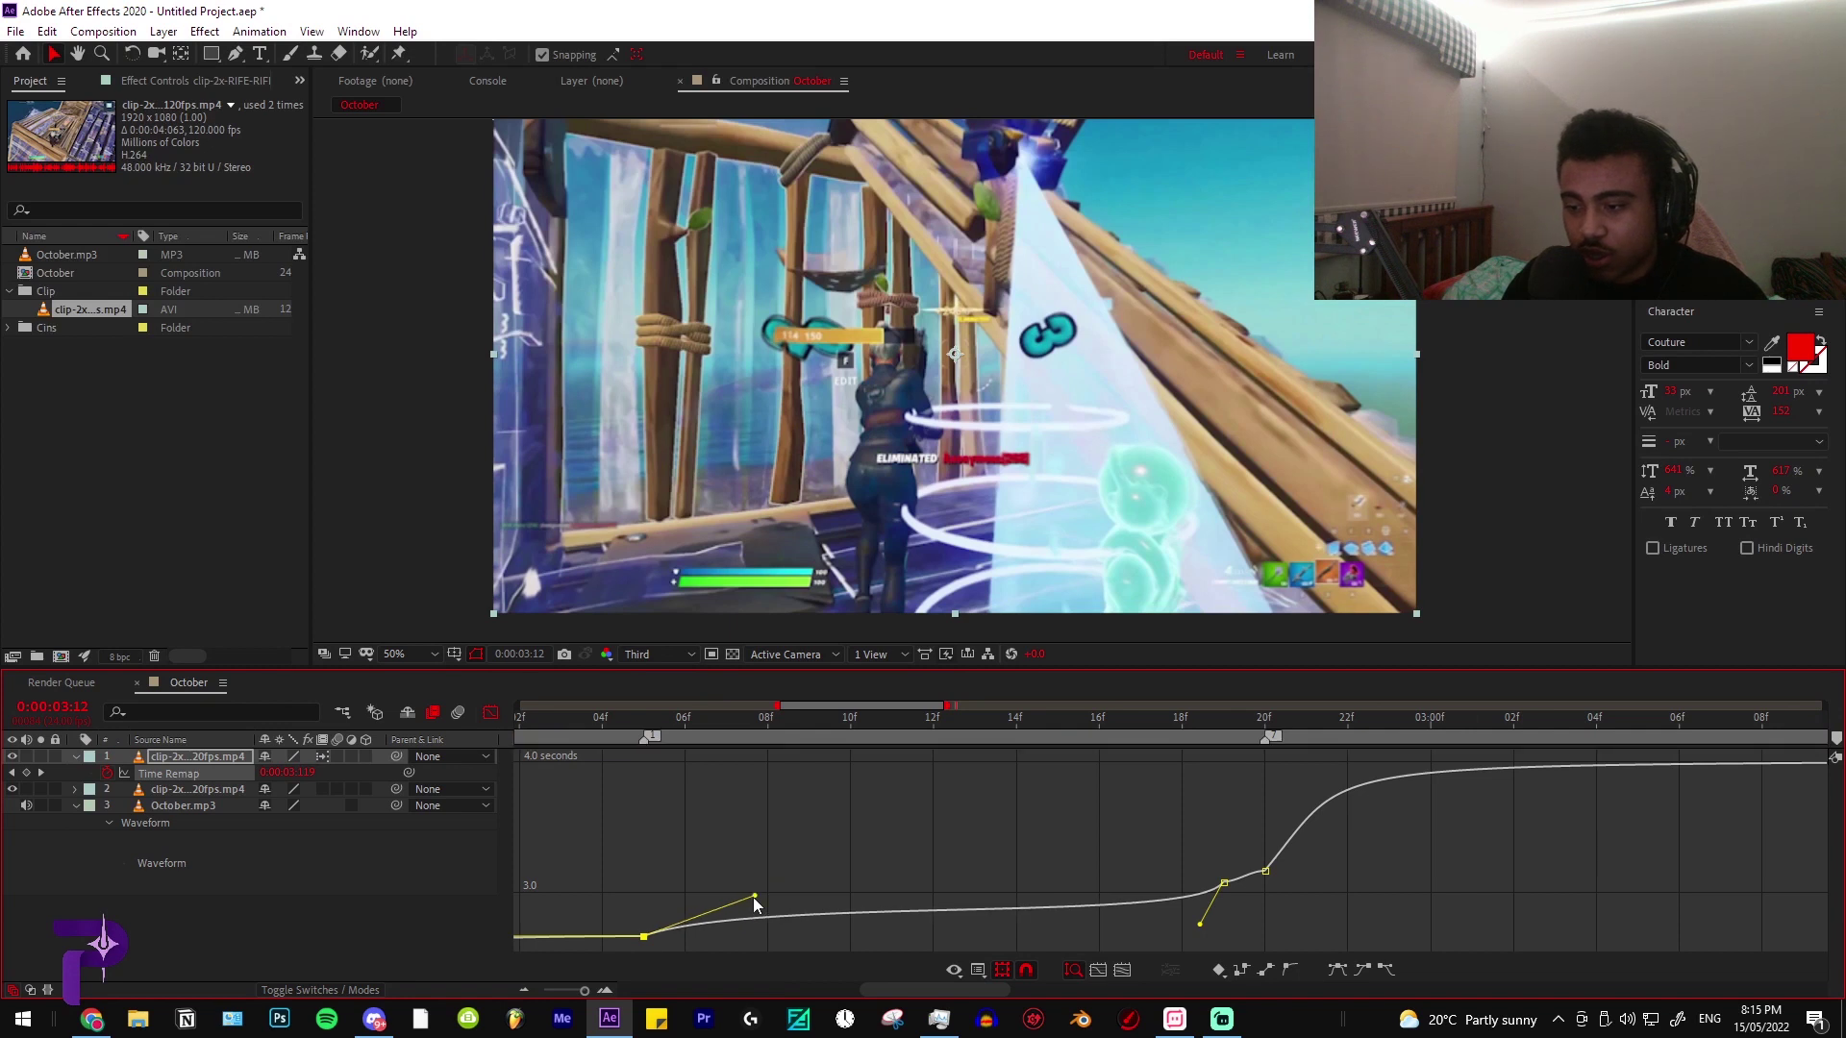
drag(1204, 927, 1159, 928)
scroll(896, 820, down, 4)
key(minus)
Preview the reshaped time remapping from 0:00:00:00 in the layer view and deselect the layer
drag(740, 711, 479, 705)
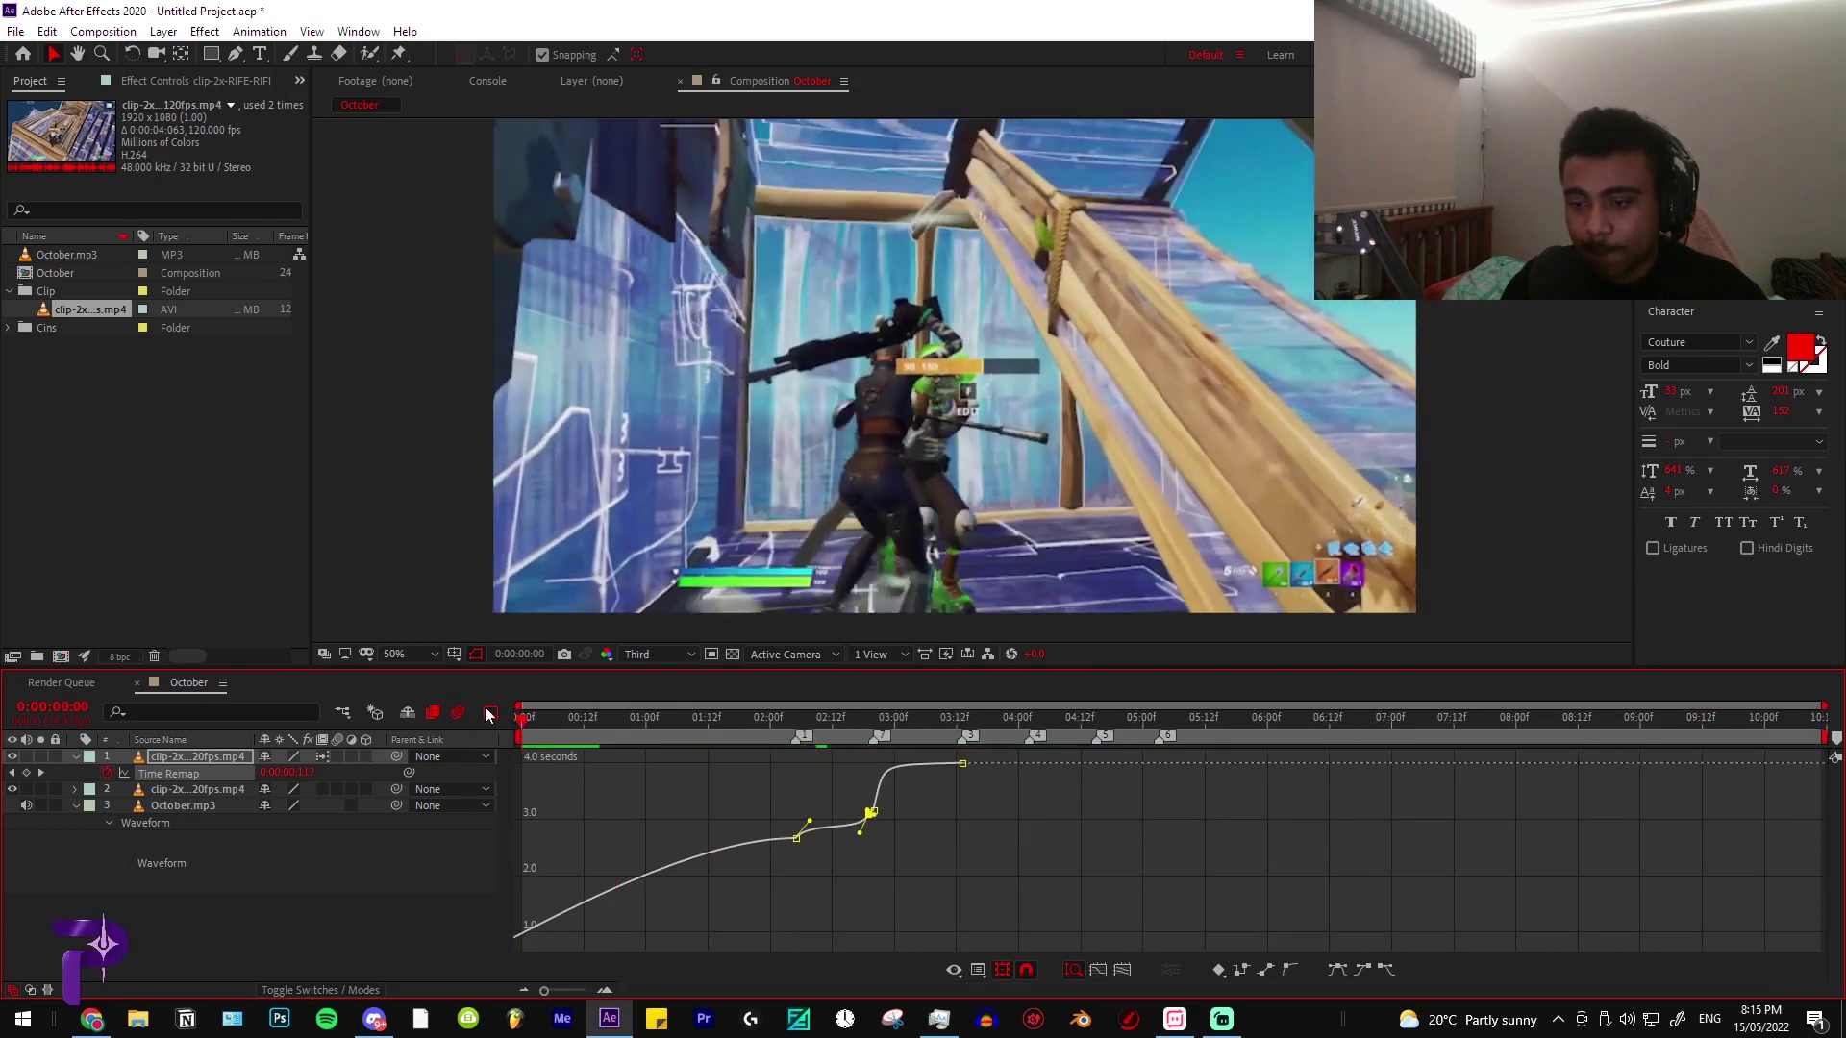
click(488, 712)
key(space)
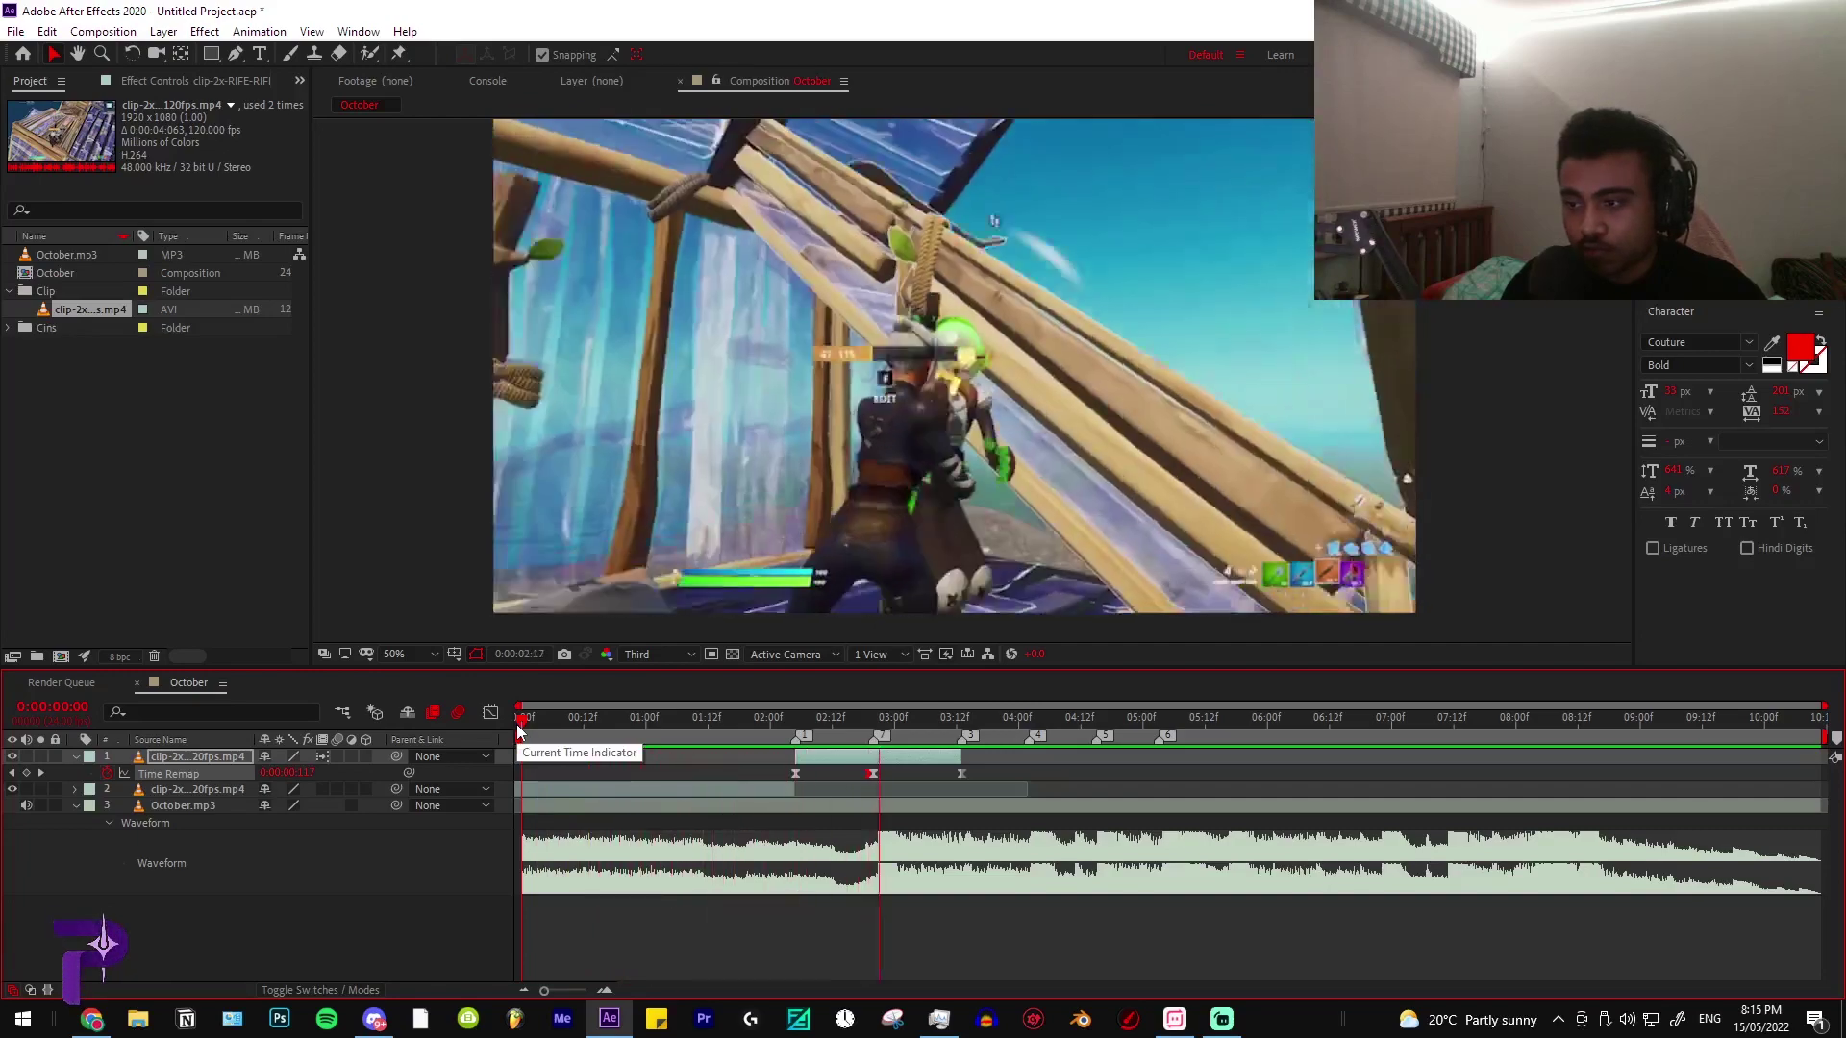
key(o)
click(729, 765)
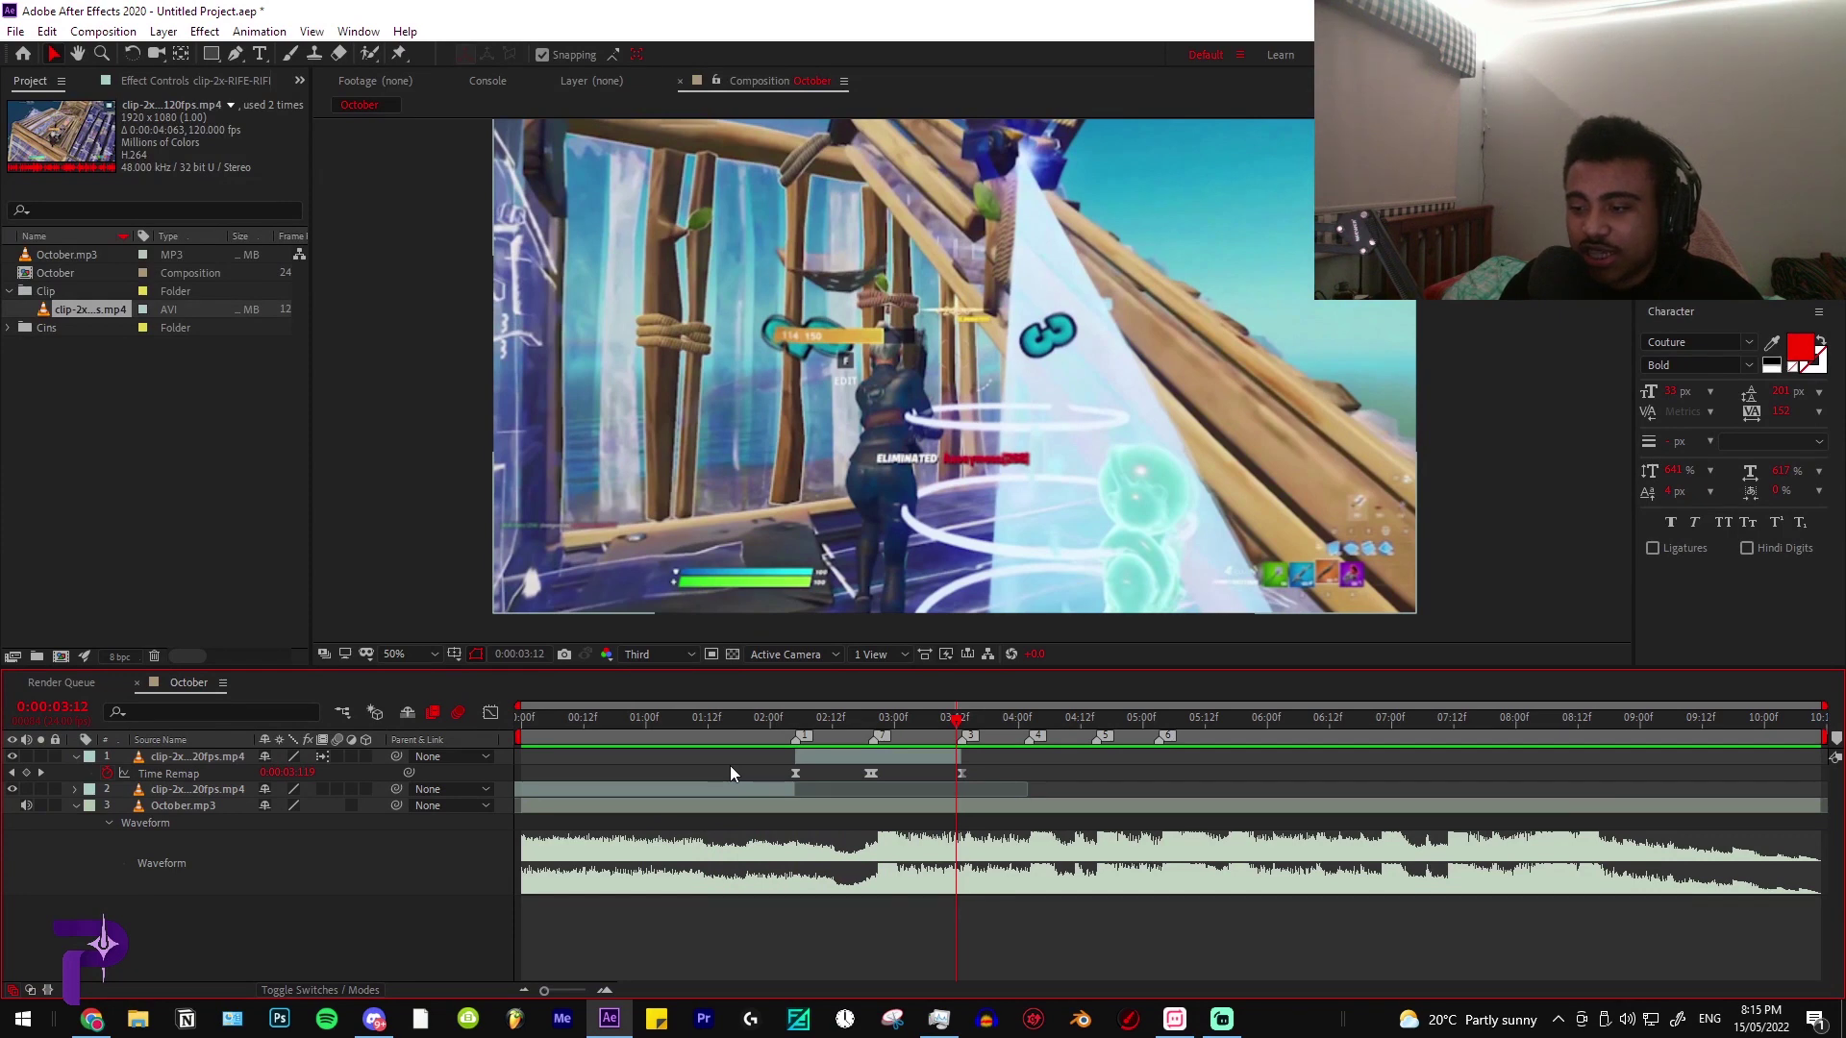
Return to 0:00:02:05 and examine the spacing of the Time Remap keyframes against the beat markers
scroll(940, 781, up, 1)
scroll(840, 777, up, 1)
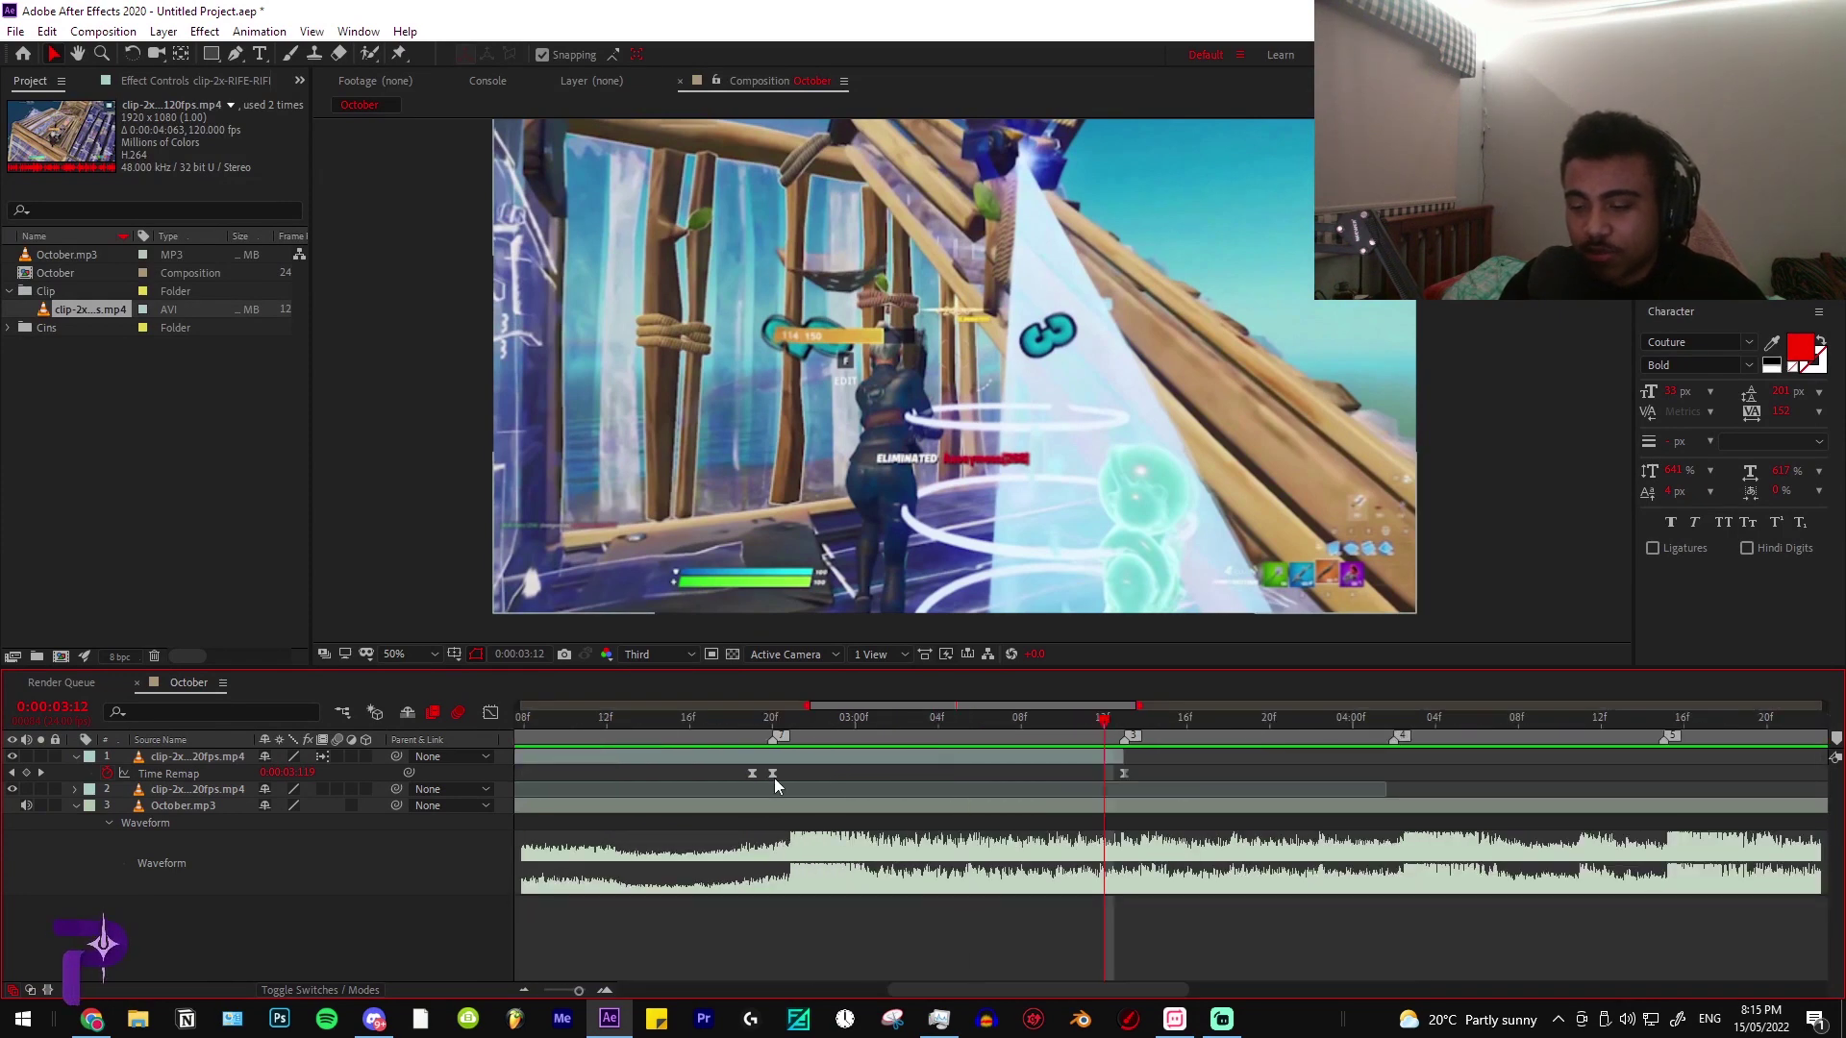
scroll(775, 786, down, 2)
click(618, 720)
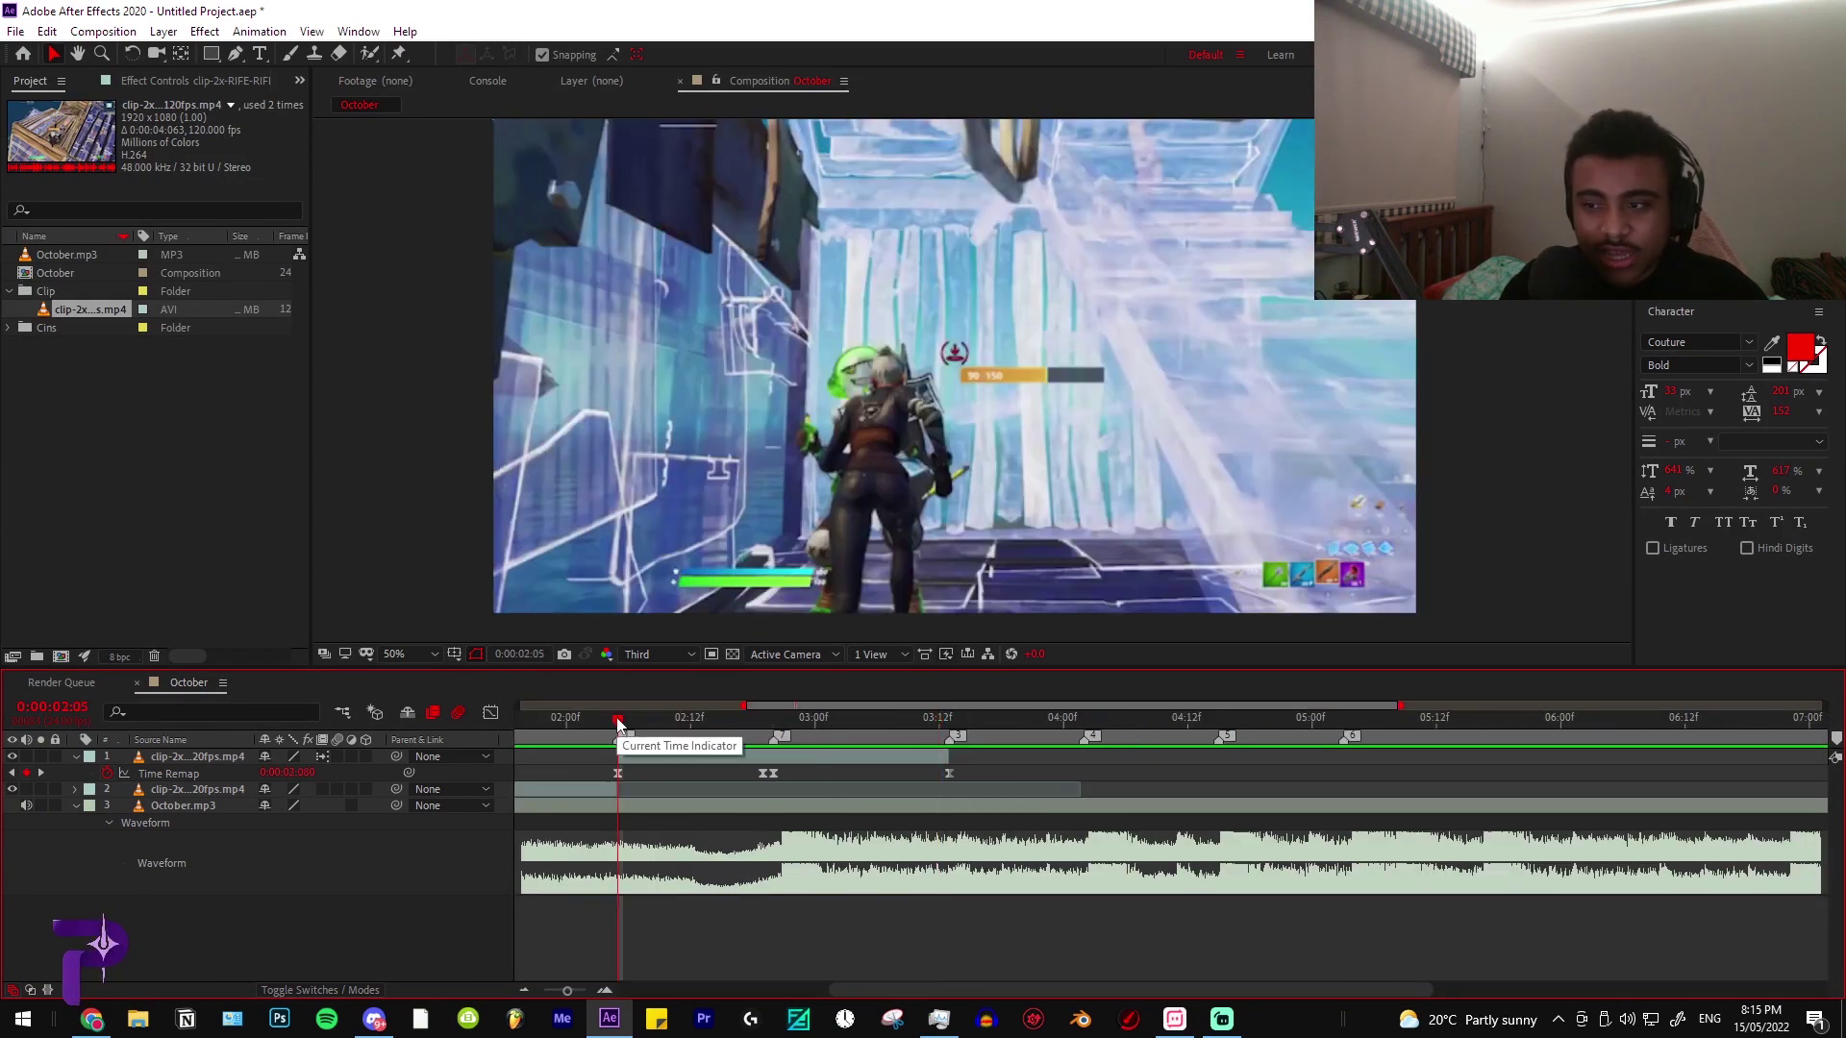
scroll(671, 748, up, 1)
drag(792, 777, 700, 785)
scroll(697, 786, down, 2)
Expand the Cins folder, skim through its first and last cinematic clips, and return to the October composition
click(11, 328)
click(87, 347)
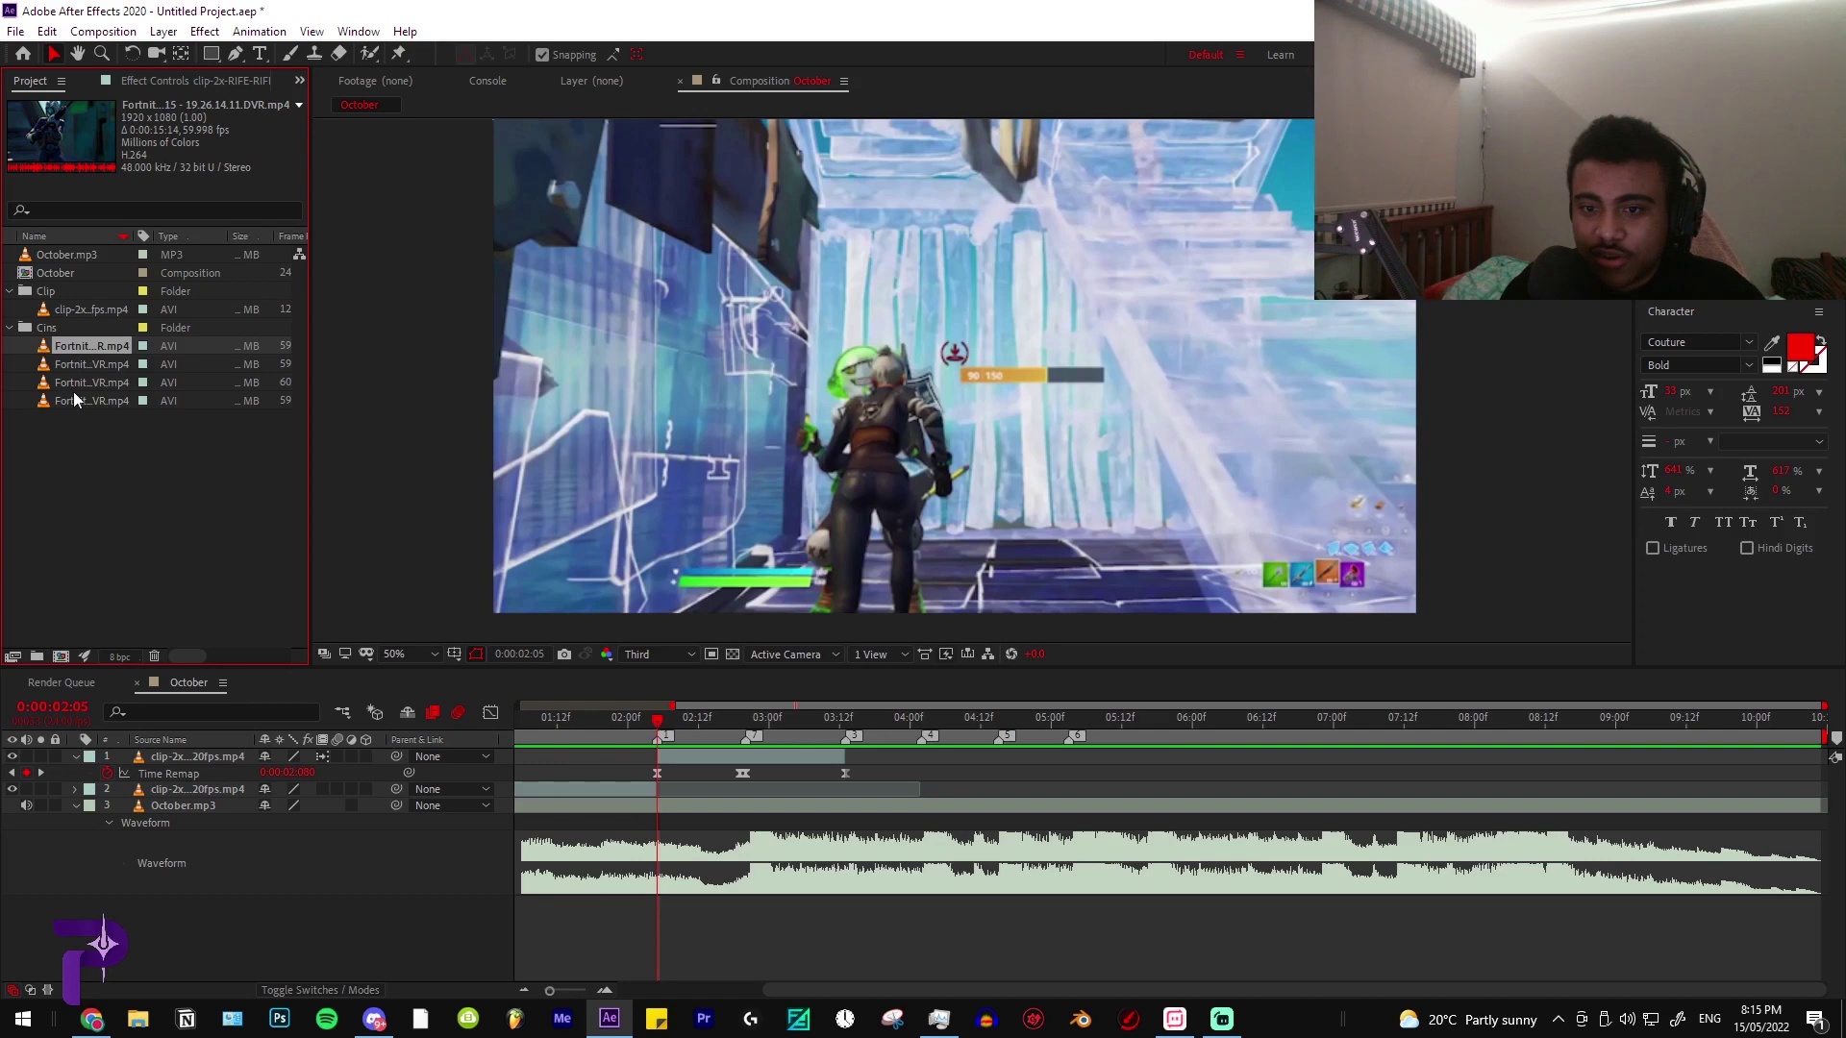
double_click(79, 348)
drag(434, 615, 1133, 654)
double_click(67, 398)
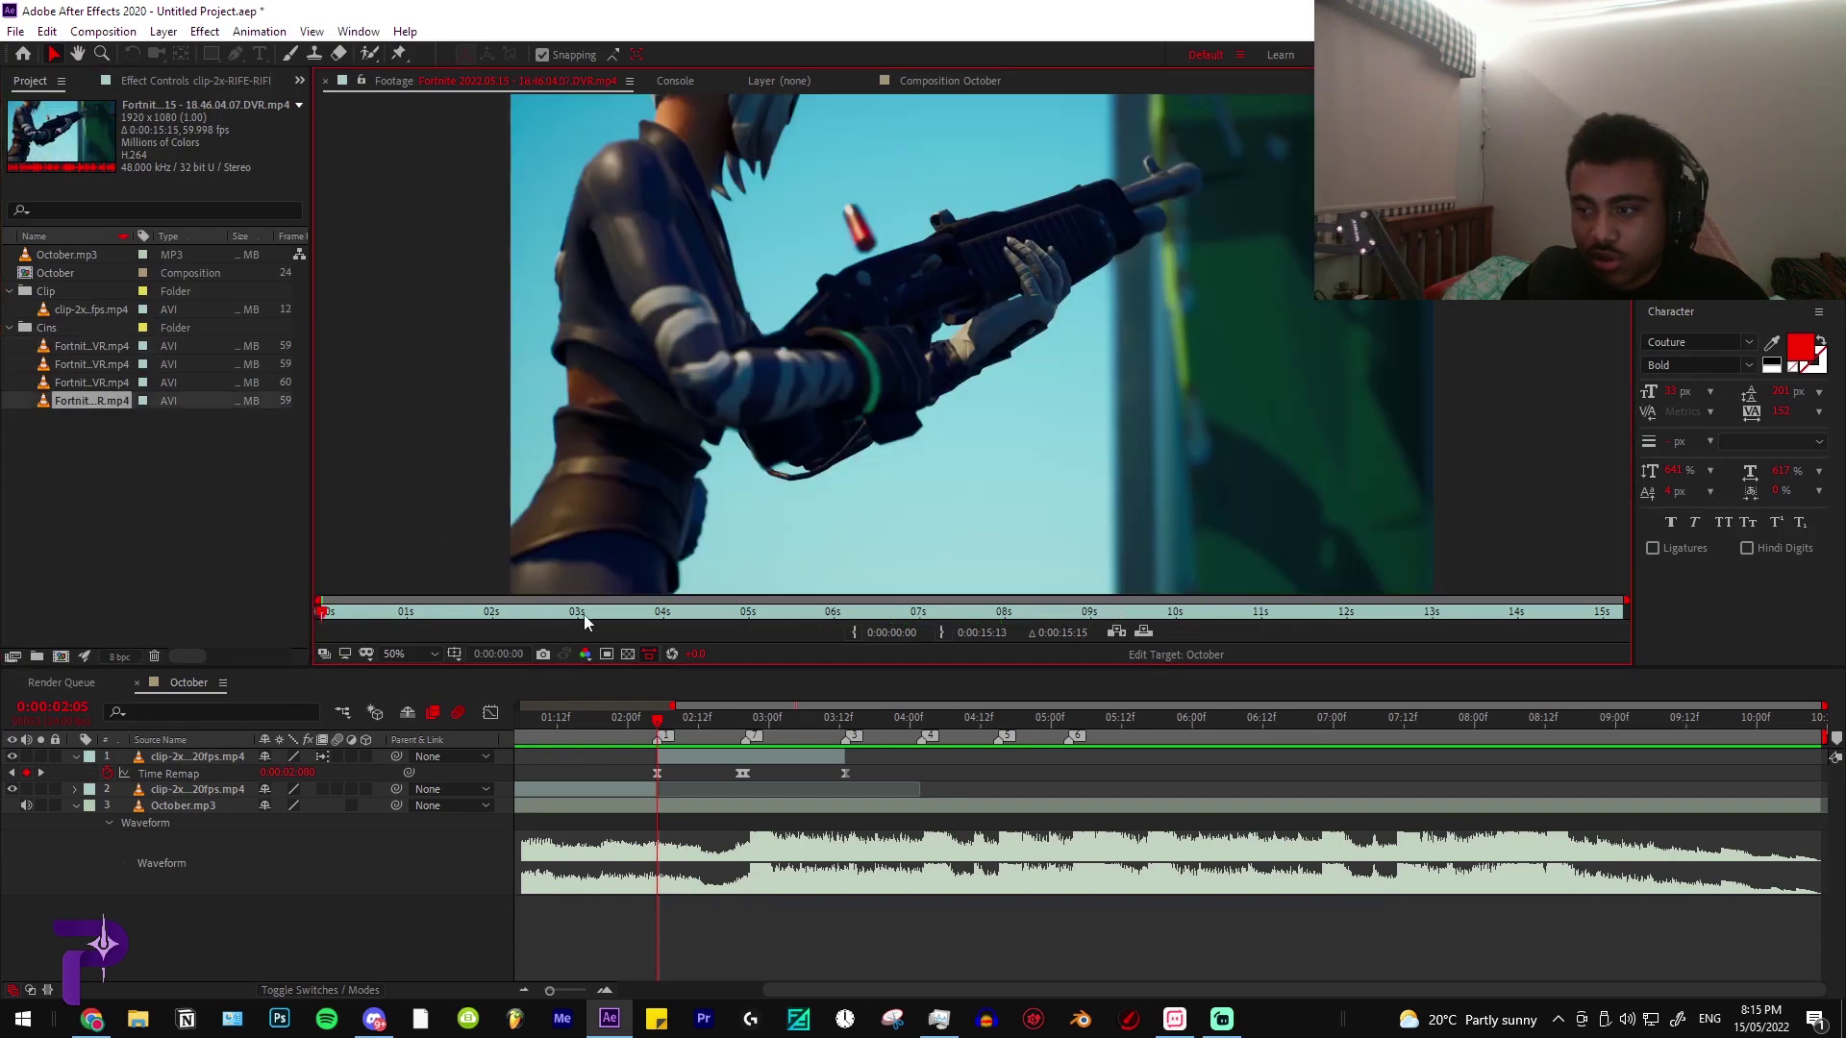
drag(886, 649, 1417, 688)
click(963, 765)
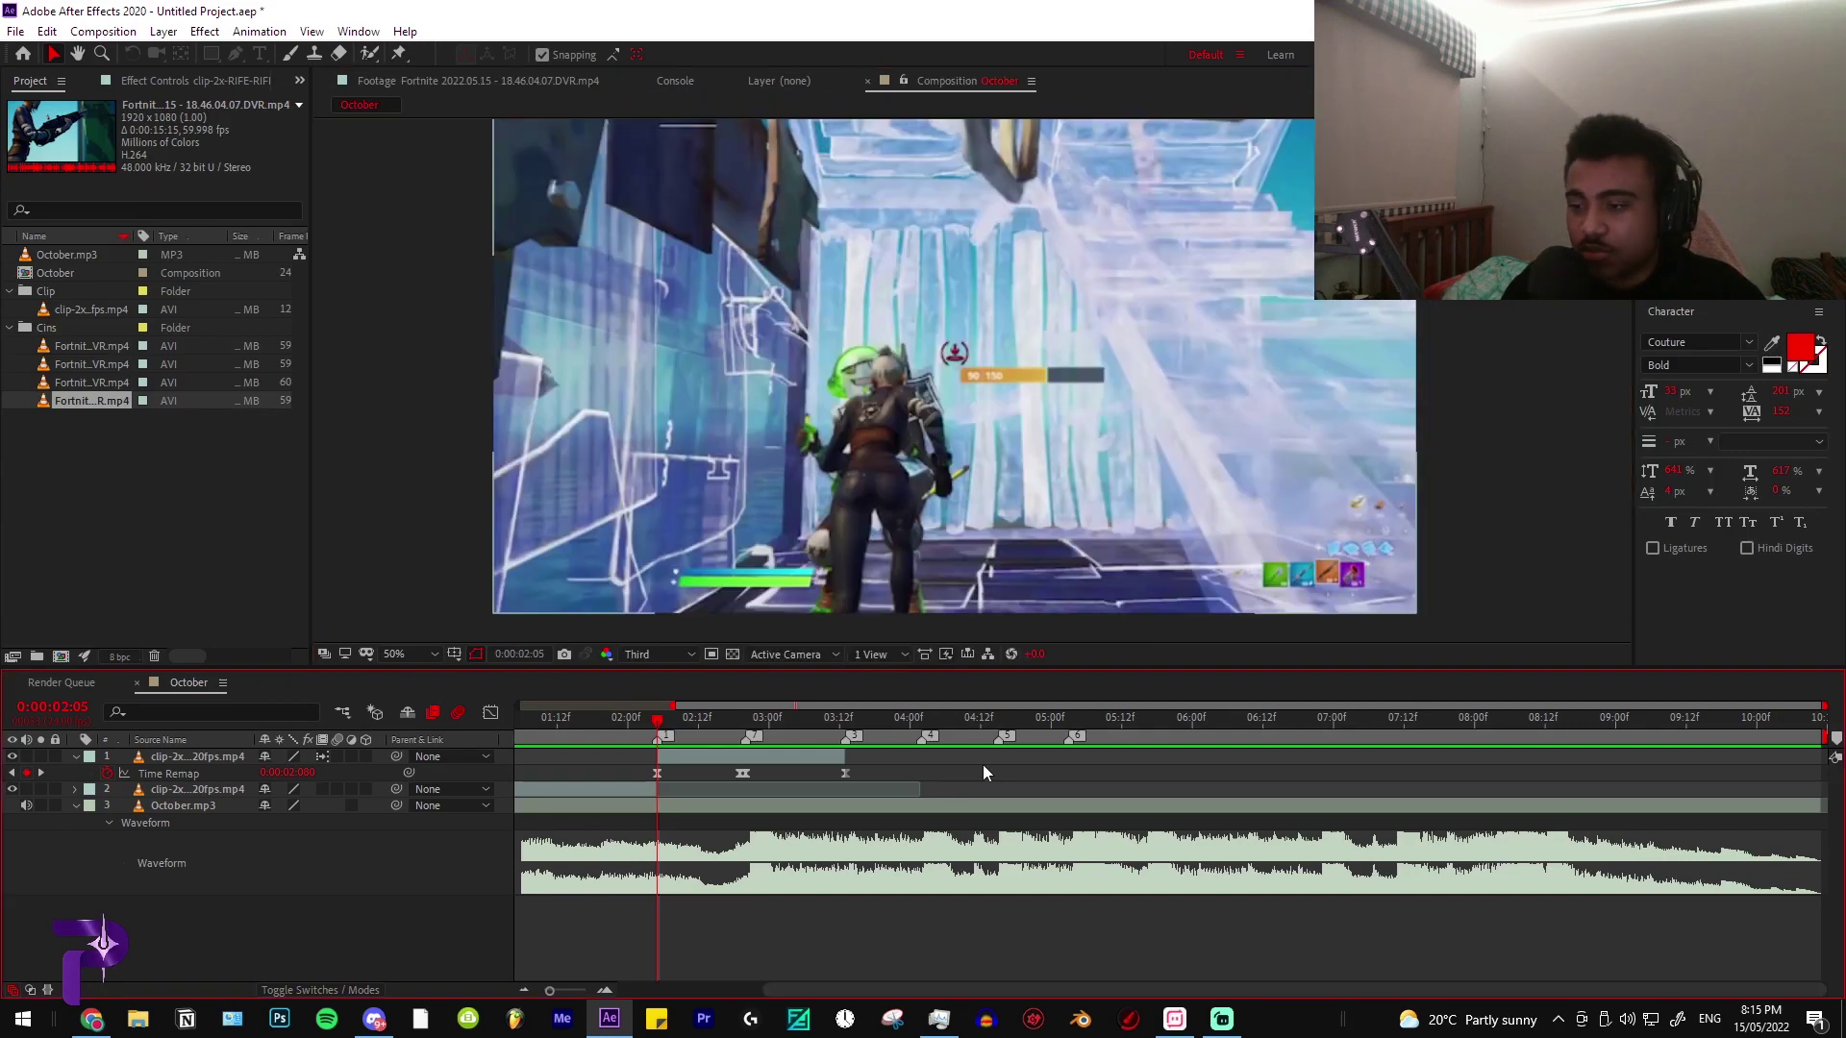
Add the last Cins clip as the top layer, slid earlier to show the shotgun shot at the third marker, and split it at 0:00:03:13
scroll(967, 769, up, 2)
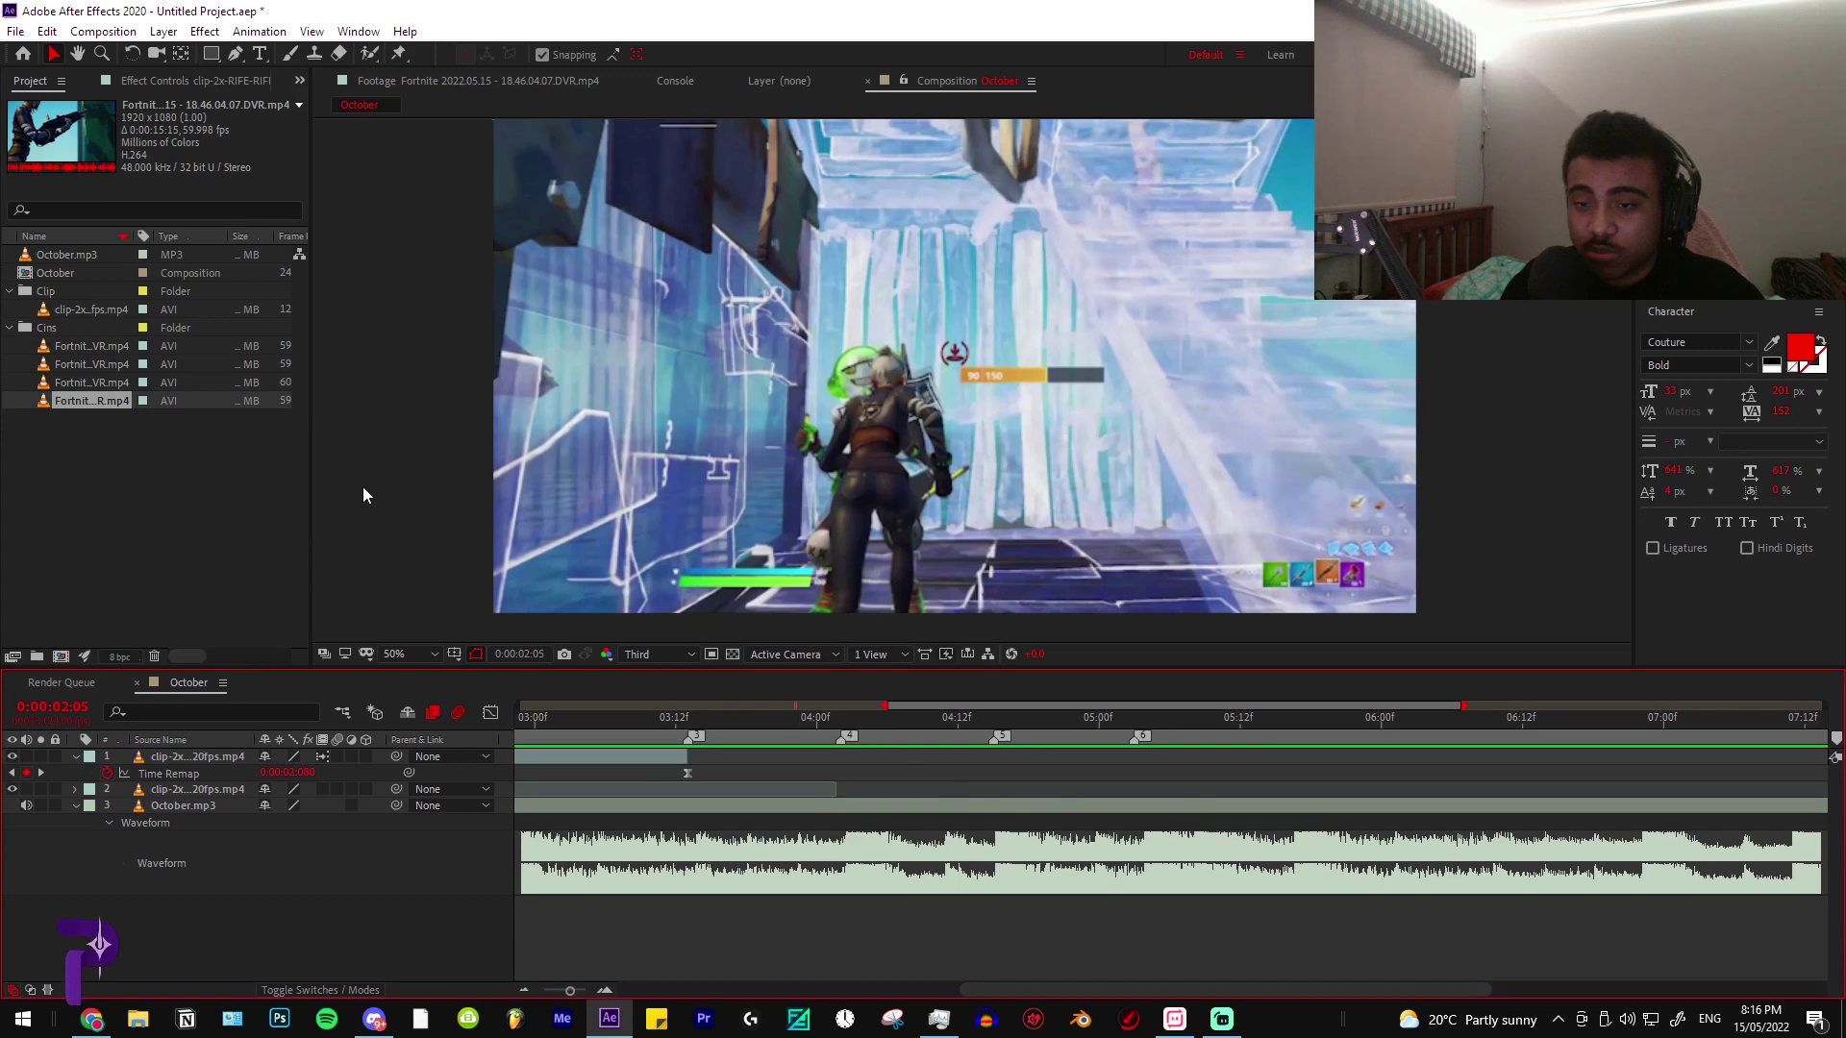
drag(122, 406, 690, 745)
scroll(1036, 783, down, 3)
drag(1538, 756, 731, 770)
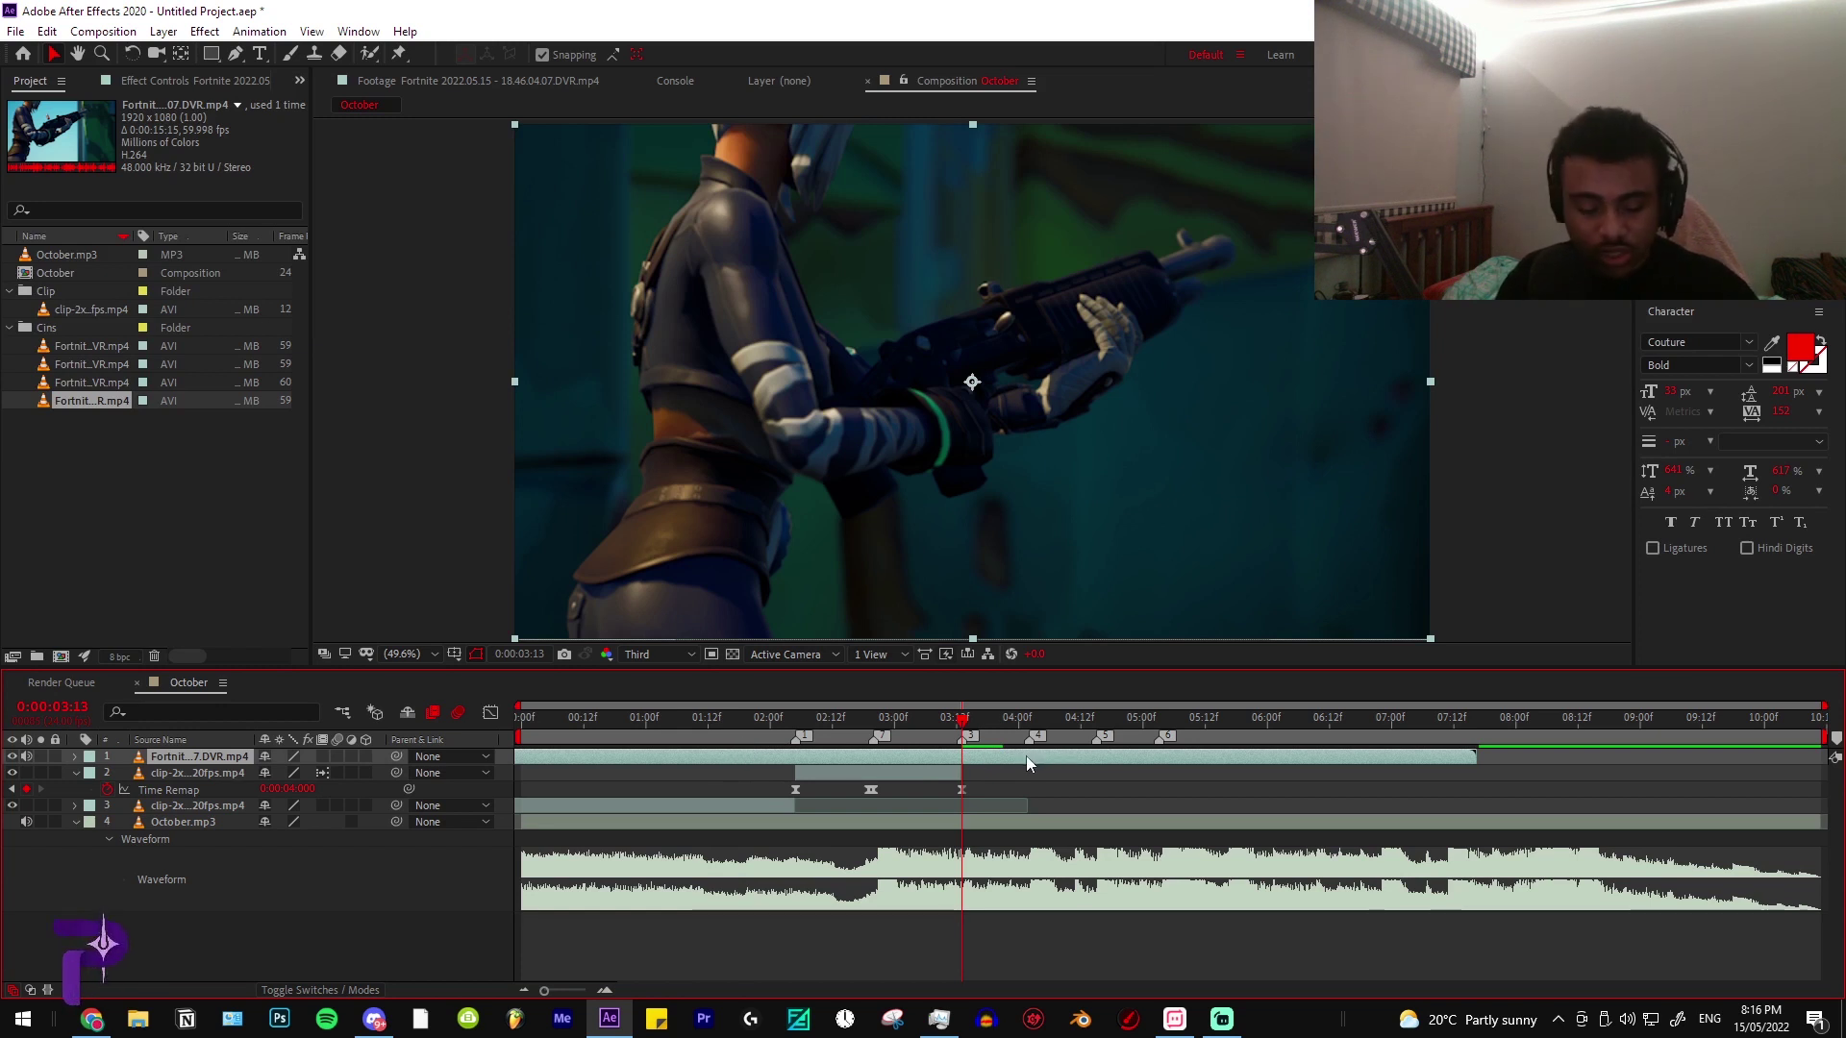
key(ctrl+shift+d)
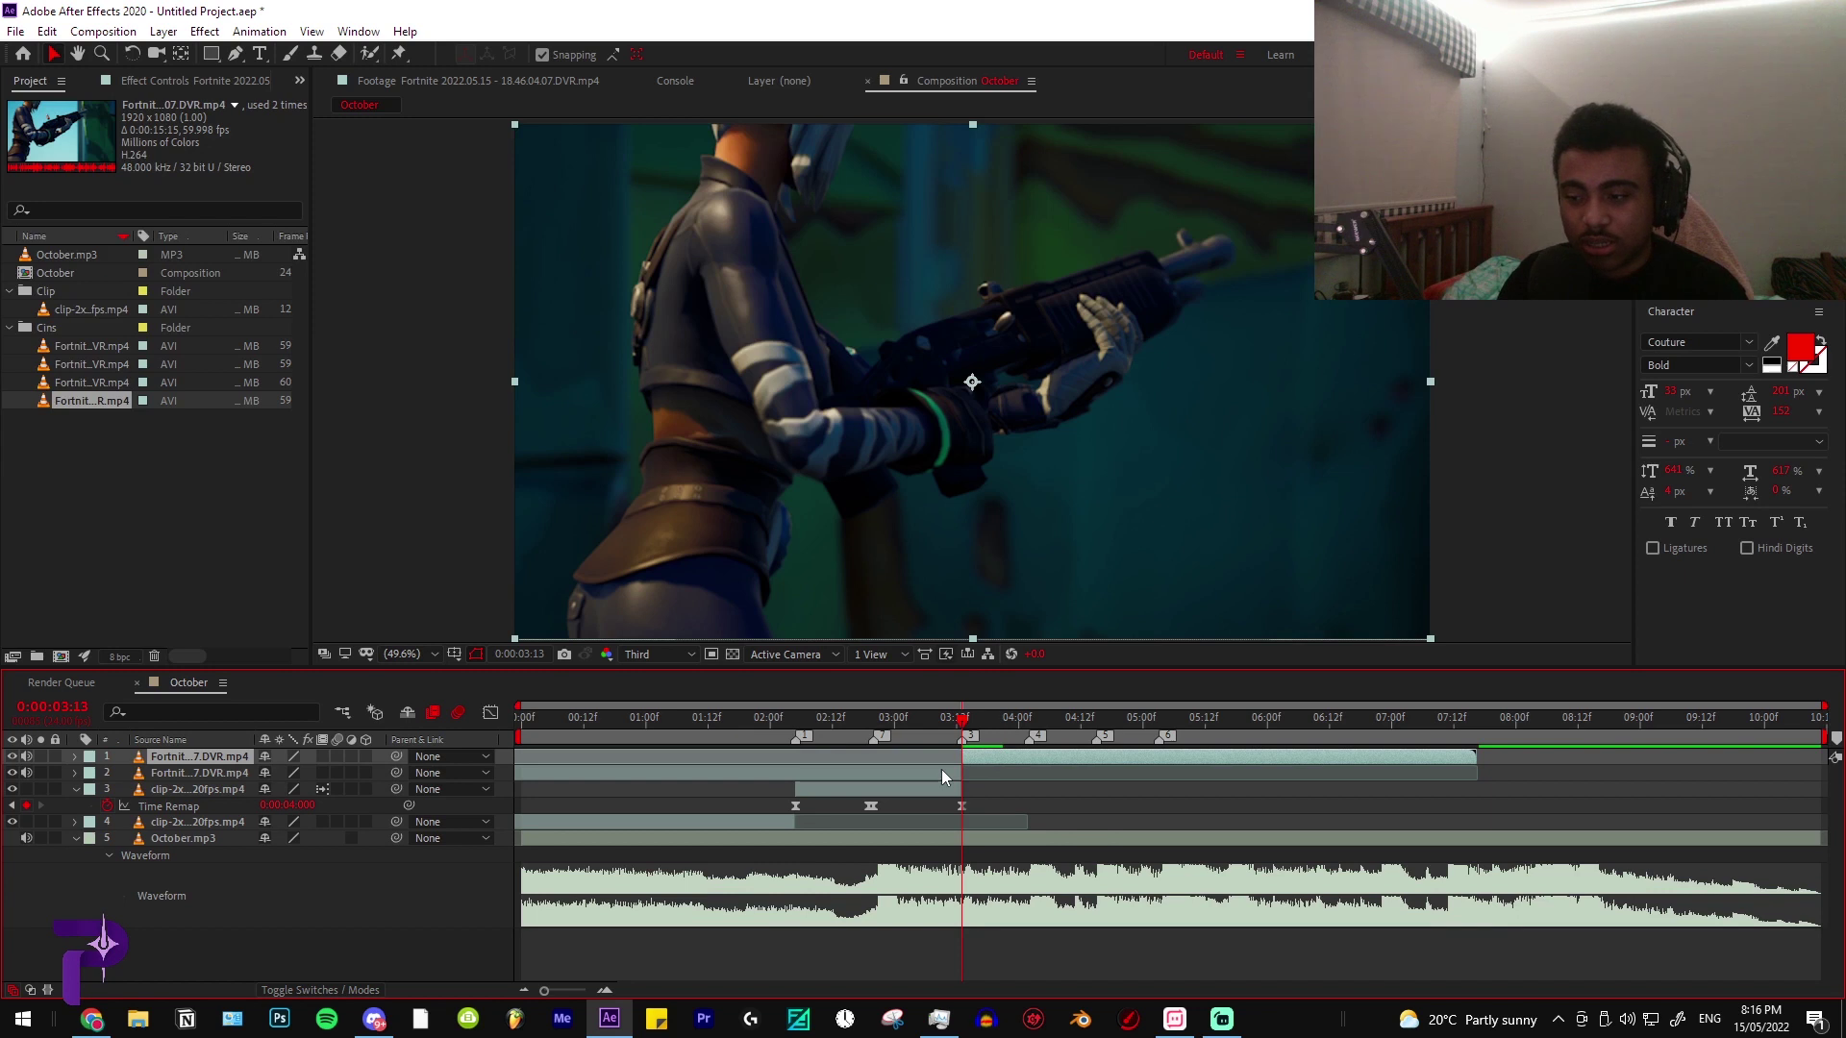